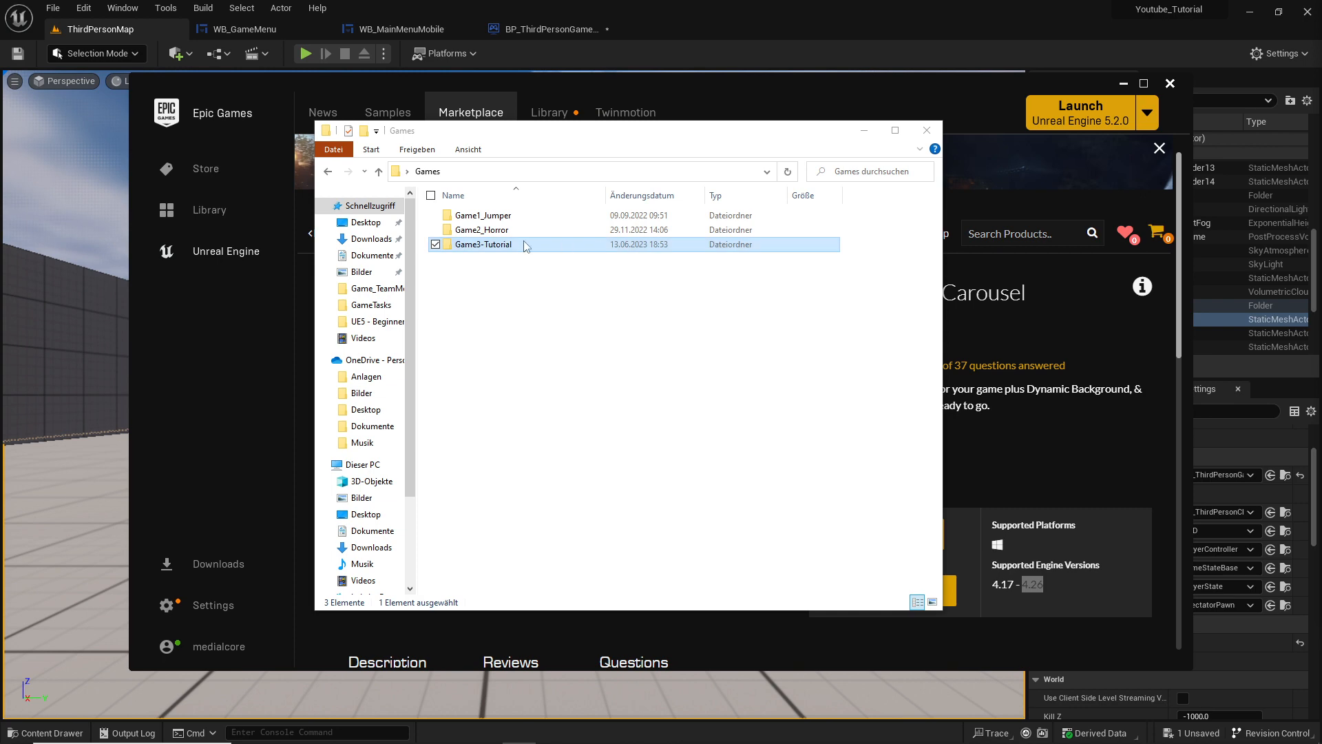
- Open the TeamOverview.png image from the Game3-Tutorial/Game_TeamMobile folder
{"action": "double_click", "coordinate": [509, 245]}
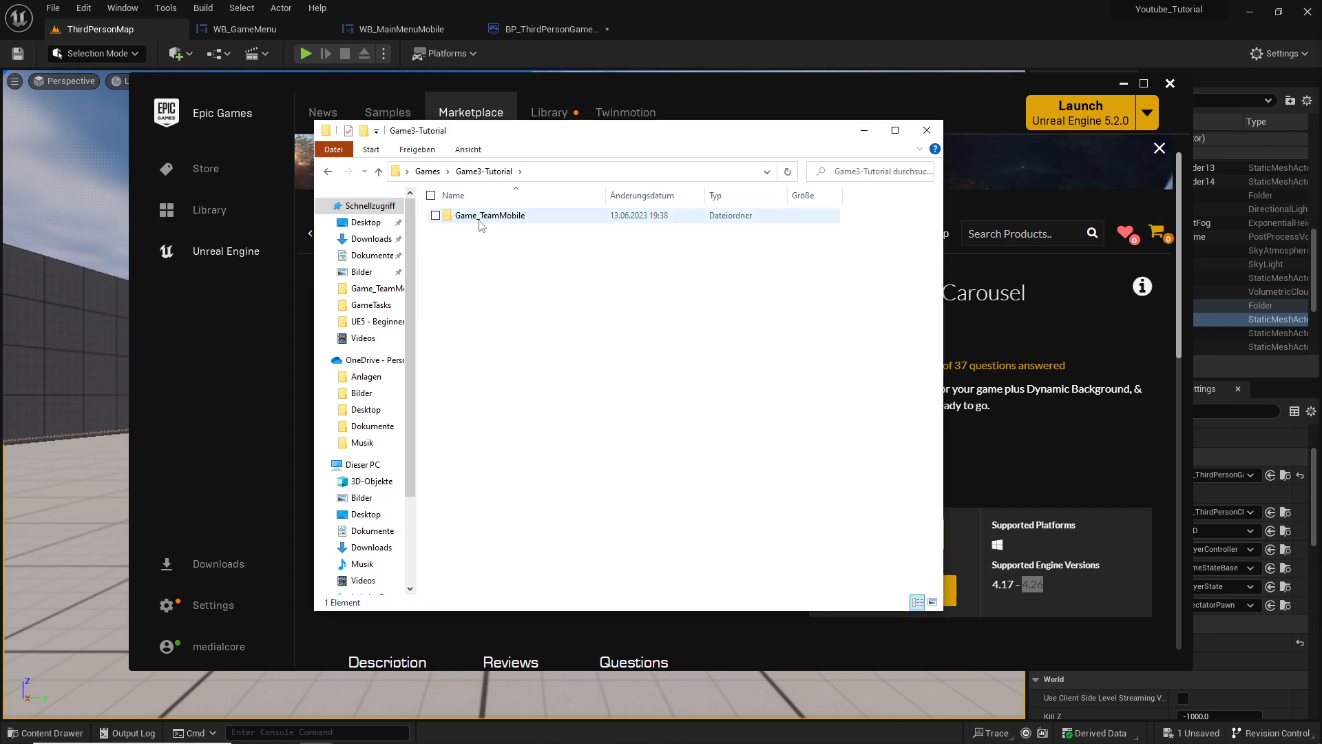
{"action": "double_click", "coordinate": [480, 219]}
{"action": "left_click", "coordinate": [477, 245]}
{"action": "double_click", "coordinate": [475, 241]}
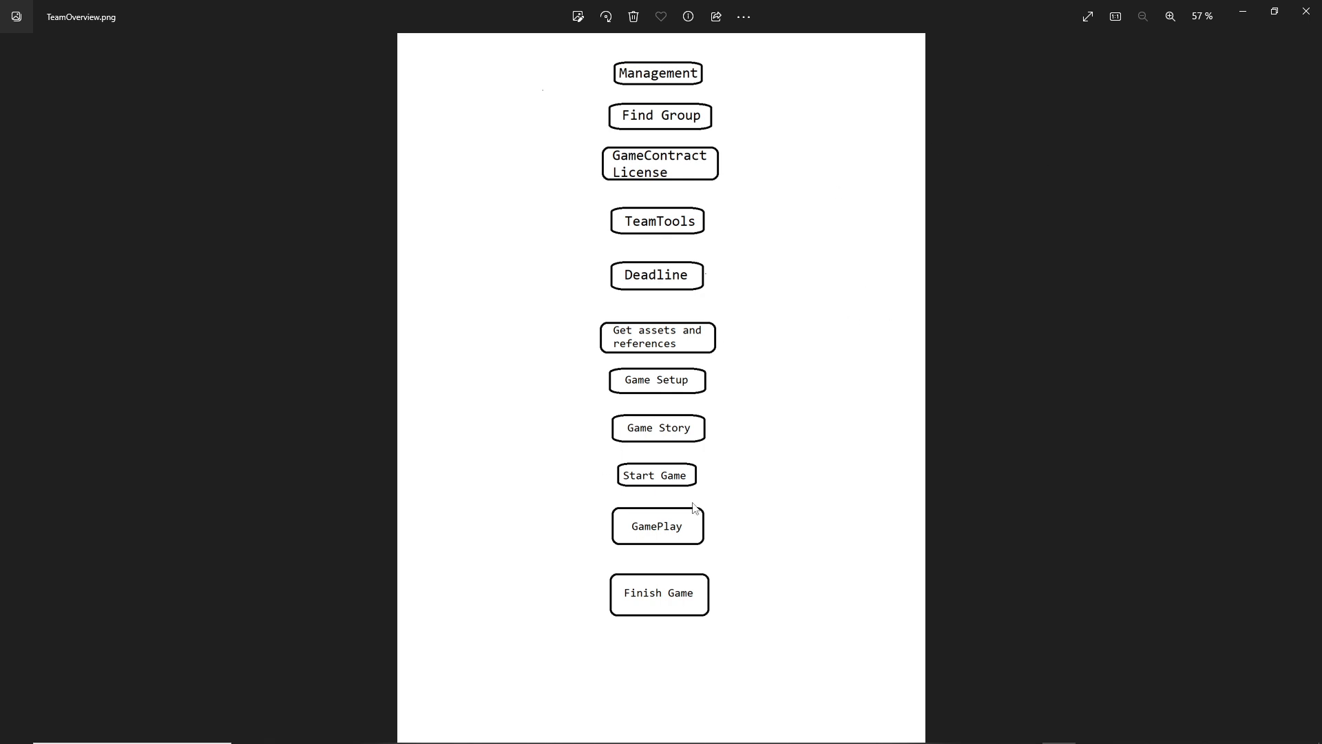
- Close the overview image and minimise the file explorer window
{"action": "left_click", "coordinate": [1306, 12]}
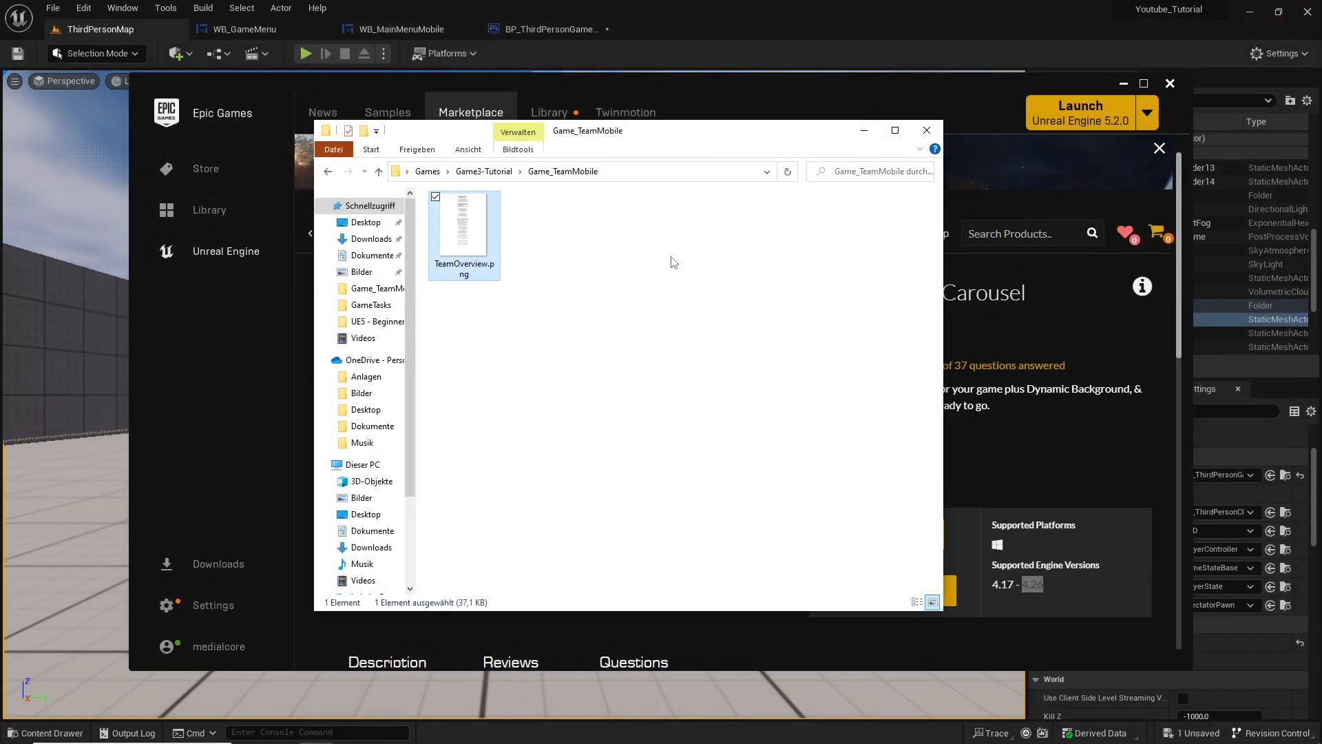
{"action": "left_click", "coordinate": [863, 133]}
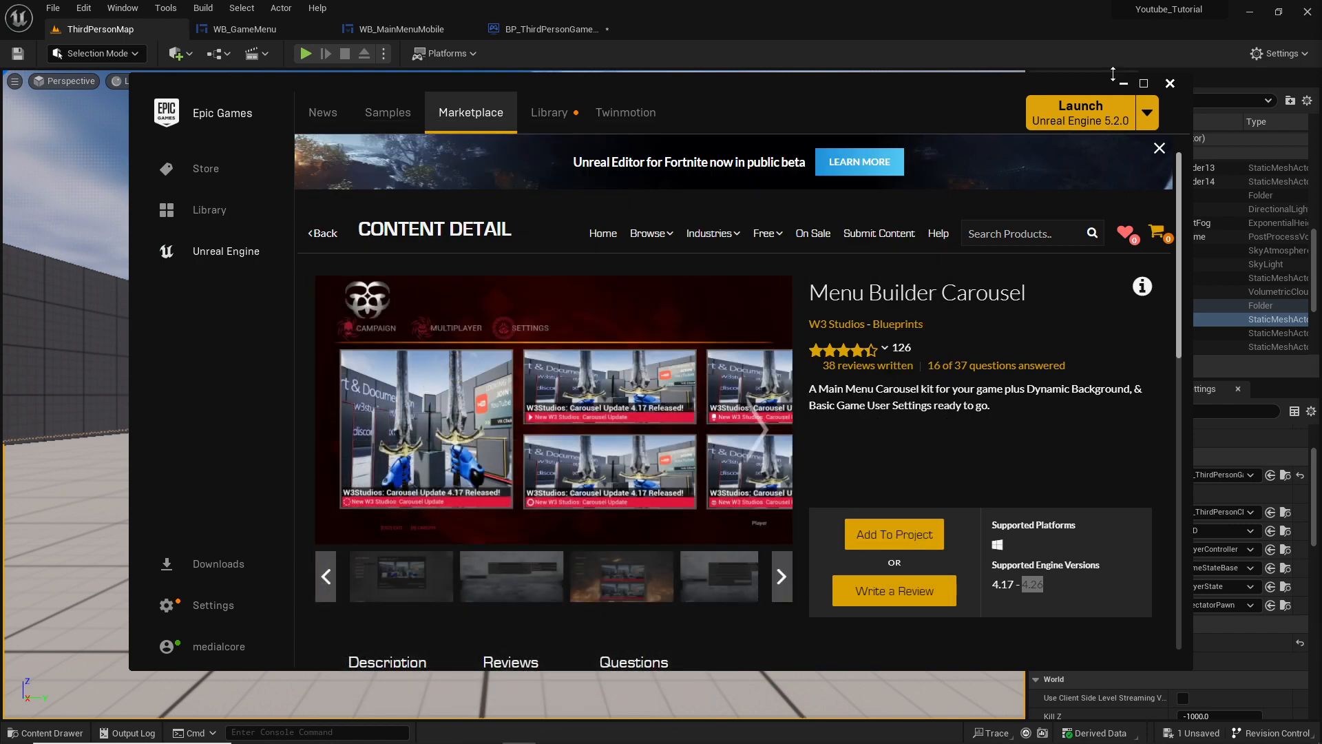
{"action": "left_click", "coordinate": [476, 370]}
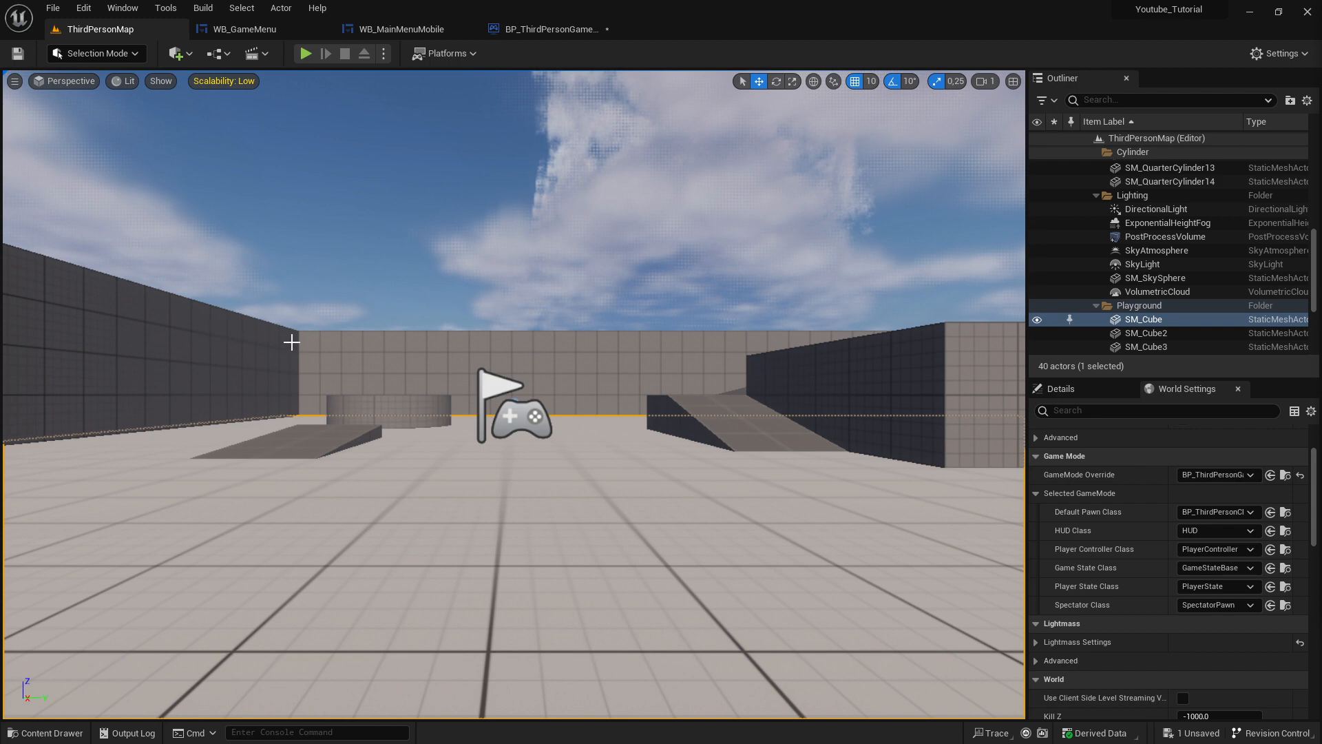
- Switch to the Unreal Editor window of project B and open the WB_MainMenuMobile widget from Production/UI/Menu
{"action": "key", "text": "alt+Tab"}
{"action": "key", "text": "alt+Tab"}
{"action": "key", "text": "alt+Tab"}
{"action": "key", "text": "alt+Tab"}
{"action": "key", "text": "alt+Tab"}
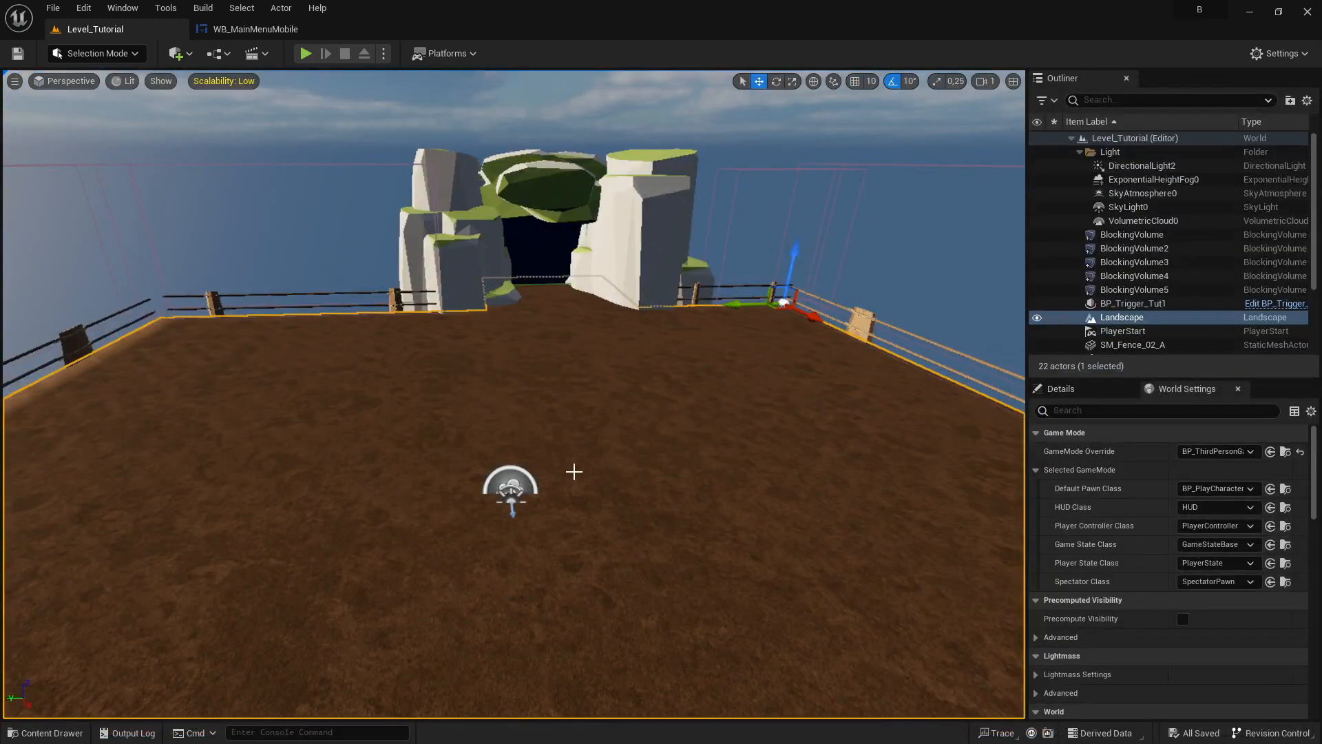
{"action": "scroll", "coordinate": [767, 401], "scroll_direction": "down", "scroll_amount": 1}
{"action": "left_click", "coordinate": [45, 733]}
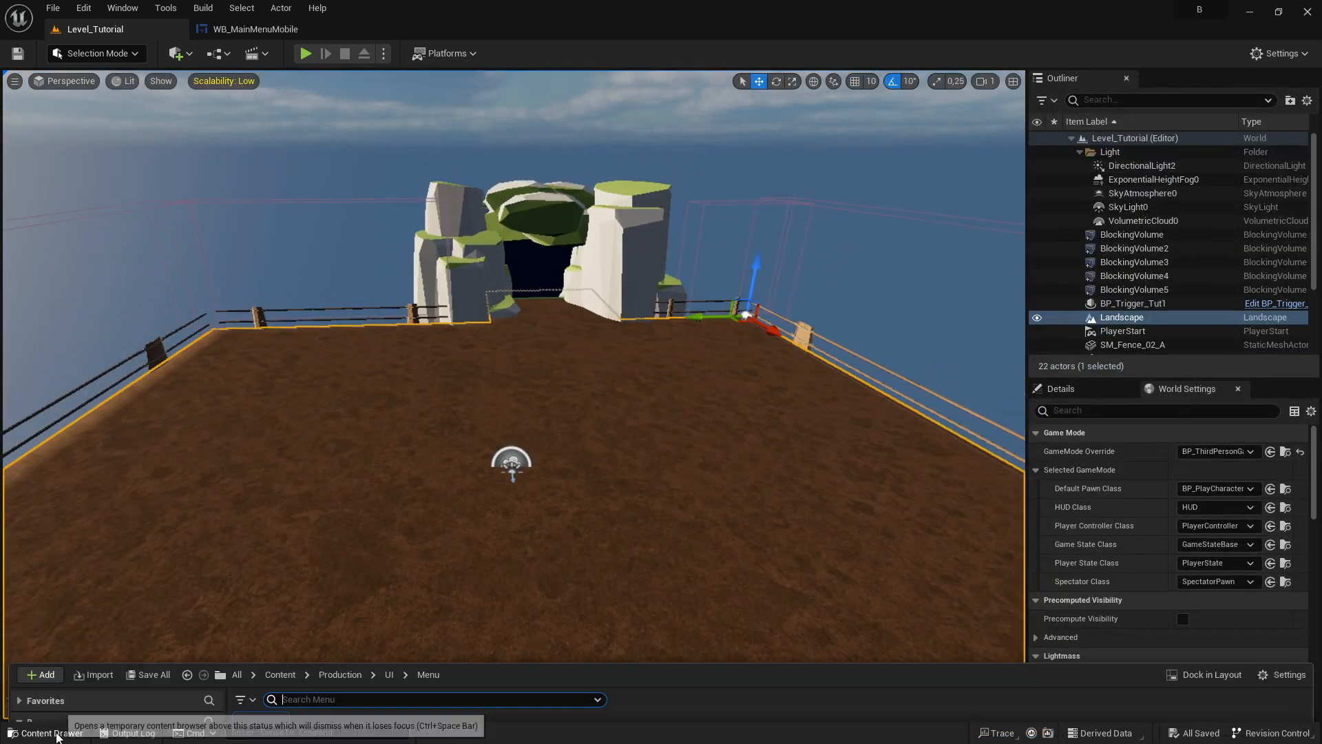
{"action": "double_click", "coordinate": [262, 544]}
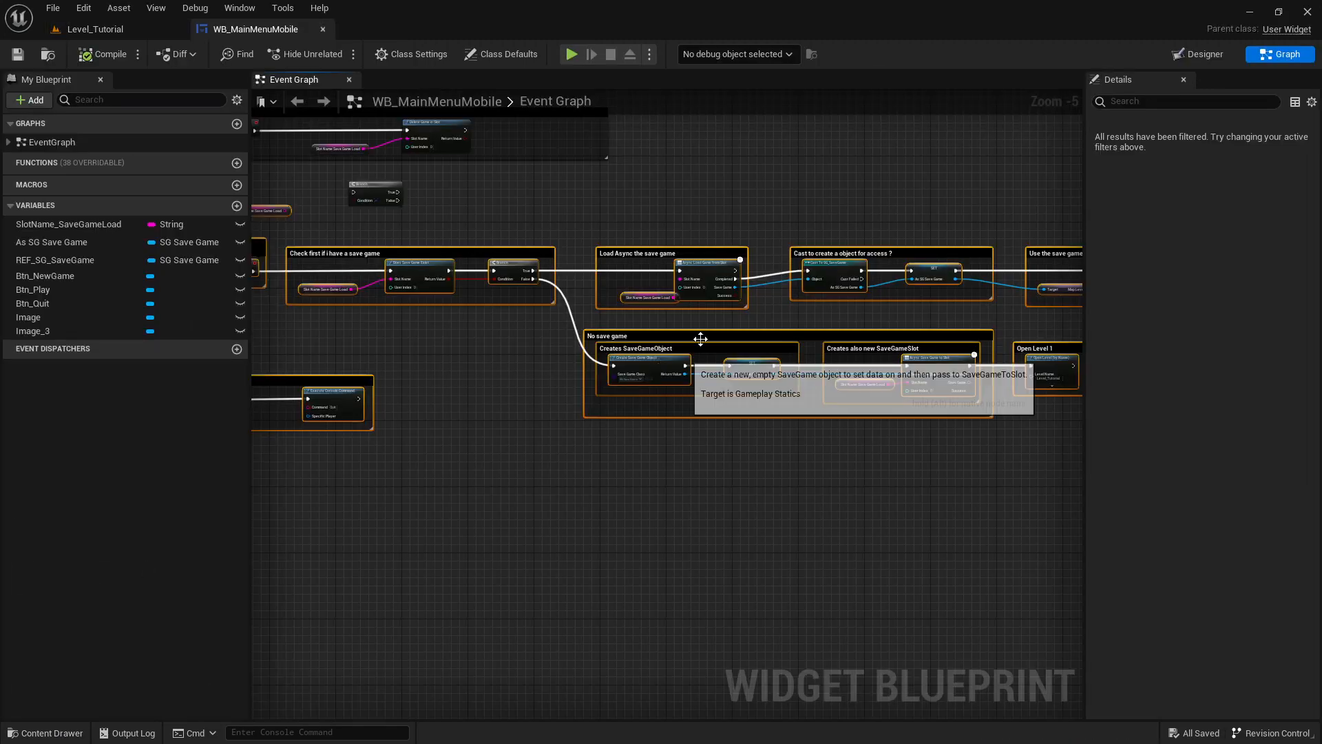
- Examine the two dragon images and the Play, New Game and Quit buttons in the widget's Designer view
{"action": "left_click", "coordinate": [1186, 59]}
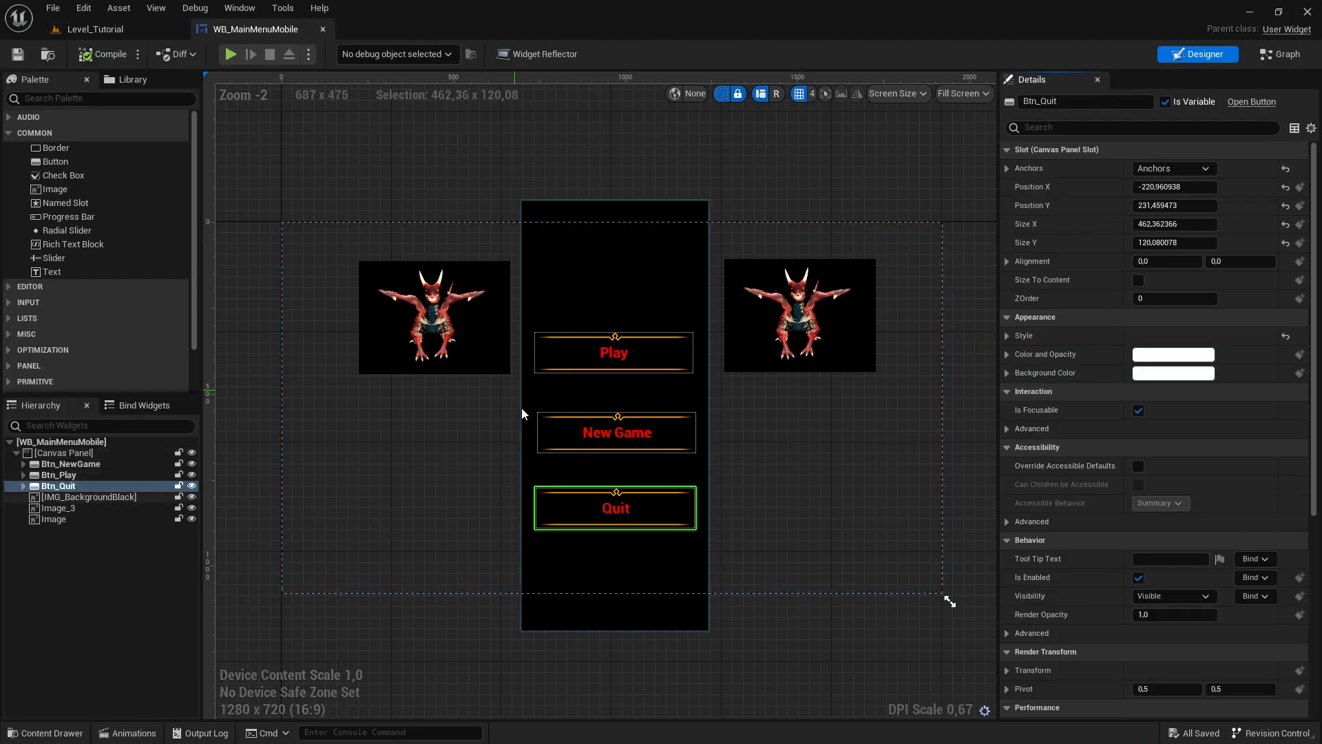
{"action": "left_click", "coordinate": [396, 329]}
{"action": "left_click", "coordinate": [809, 344]}
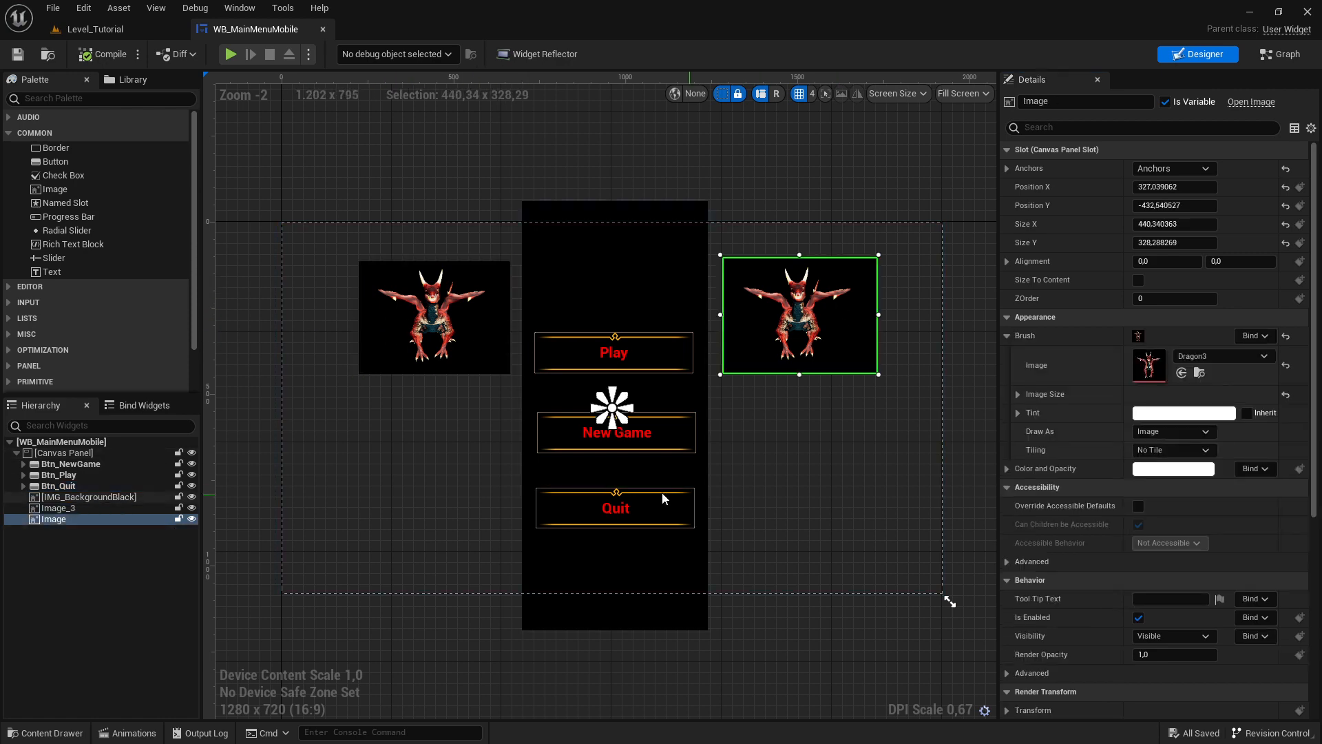
{"action": "left_click", "coordinate": [647, 250]}
{"action": "left_click", "coordinate": [684, 358]}
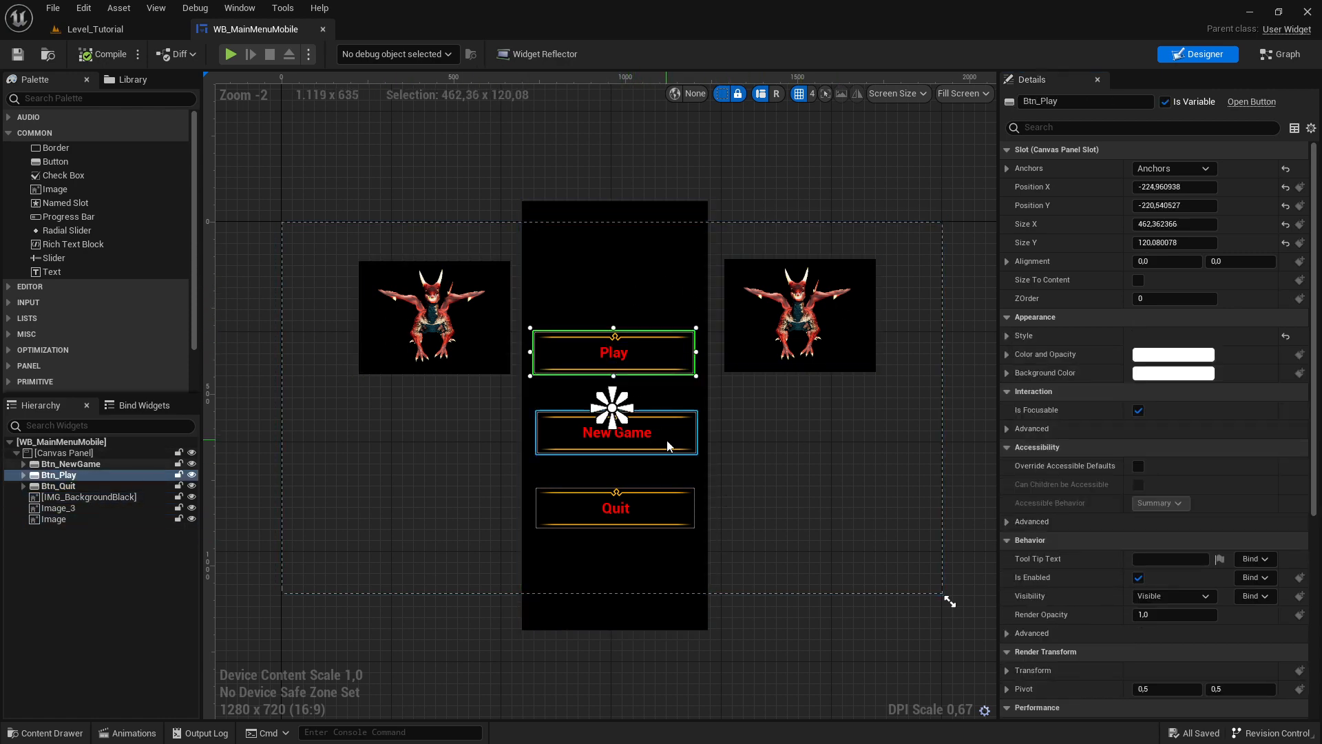
{"action": "left_click", "coordinate": [667, 440]}
{"action": "left_click", "coordinate": [662, 523]}
- Examine the main menu widget's event graph with its sound, New Game and Play logic, and return to the Designer view
{"action": "left_click", "coordinate": [1279, 54]}
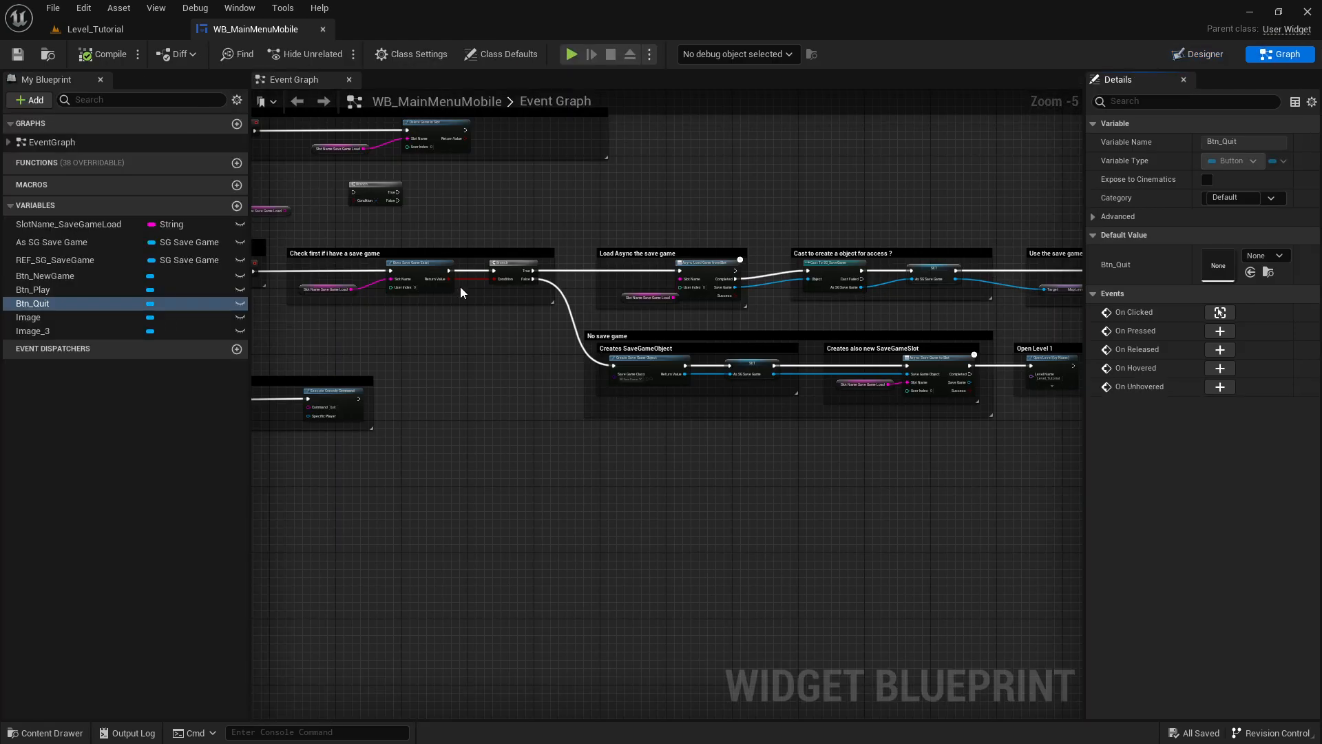
{"action": "scroll", "coordinate": [383, 280], "scroll_direction": "down", "scroll_amount": 6}
{"action": "right_click_drag", "start_coordinate": [382, 281], "coordinate": [812, 268]}
{"action": "scroll", "coordinate": [831, 431], "scroll_direction": "up", "scroll_amount": 8}
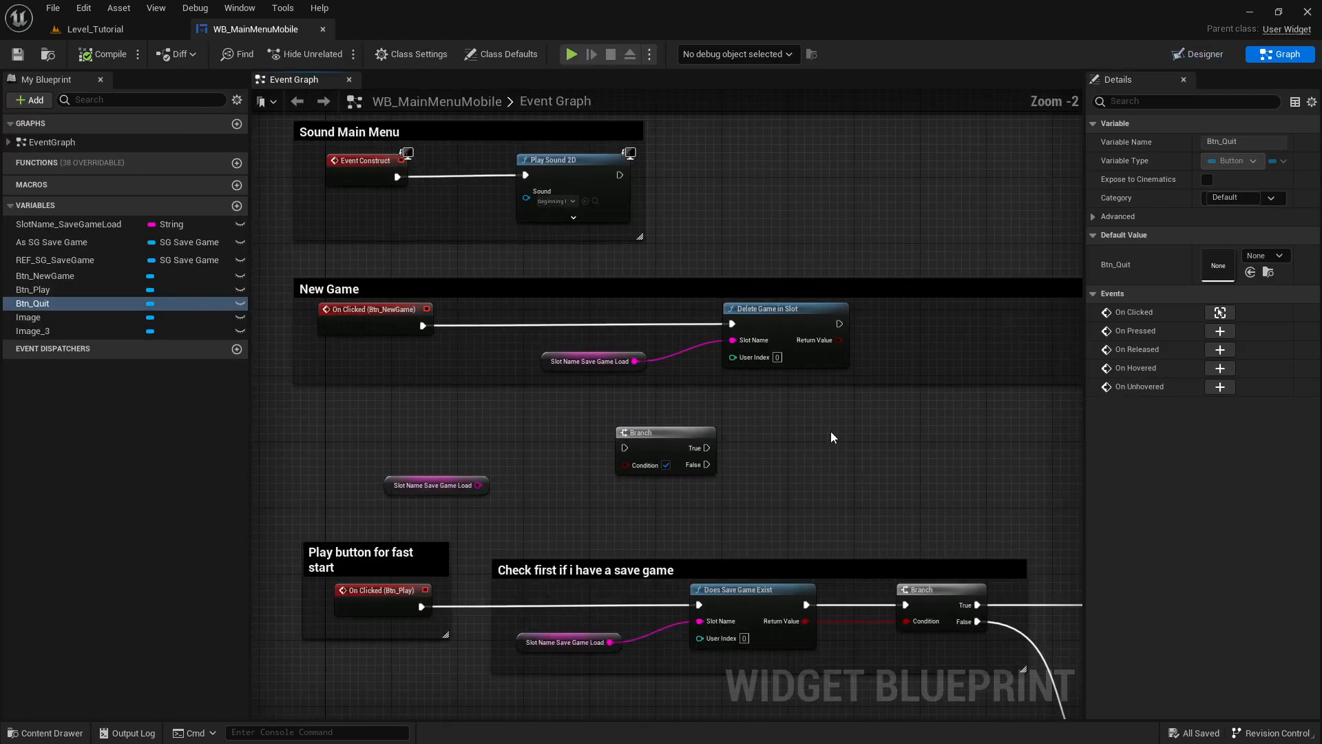
{"action": "scroll", "coordinate": [807, 410], "scroll_direction": "down", "scroll_amount": 4}
{"action": "left_click", "coordinate": [1212, 53]}
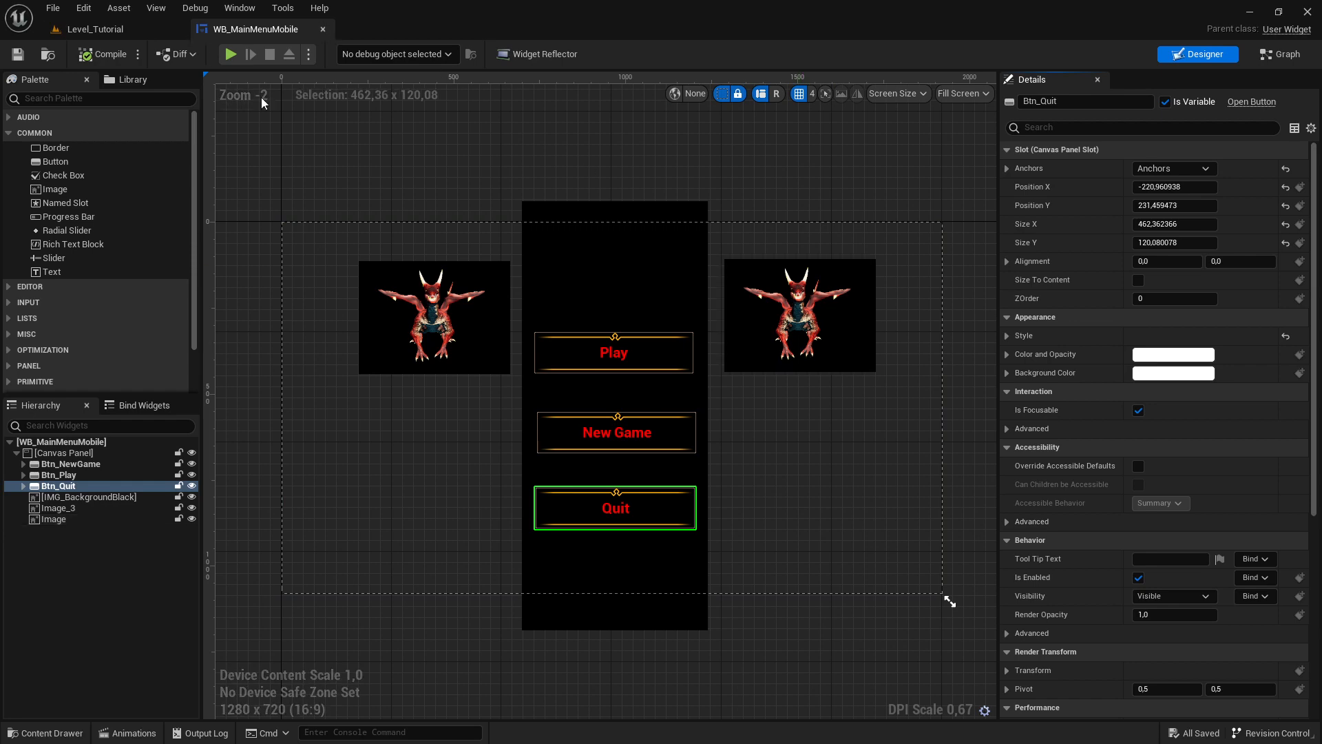
{"action": "key", "text": "alt+Tab"}
{"action": "key", "text": "alt+Tab"}
{"action": "key", "text": "alt+Tab"}
{"action": "key", "text": "alt+Tab"}
{"action": "key", "text": "alt+Tab"}
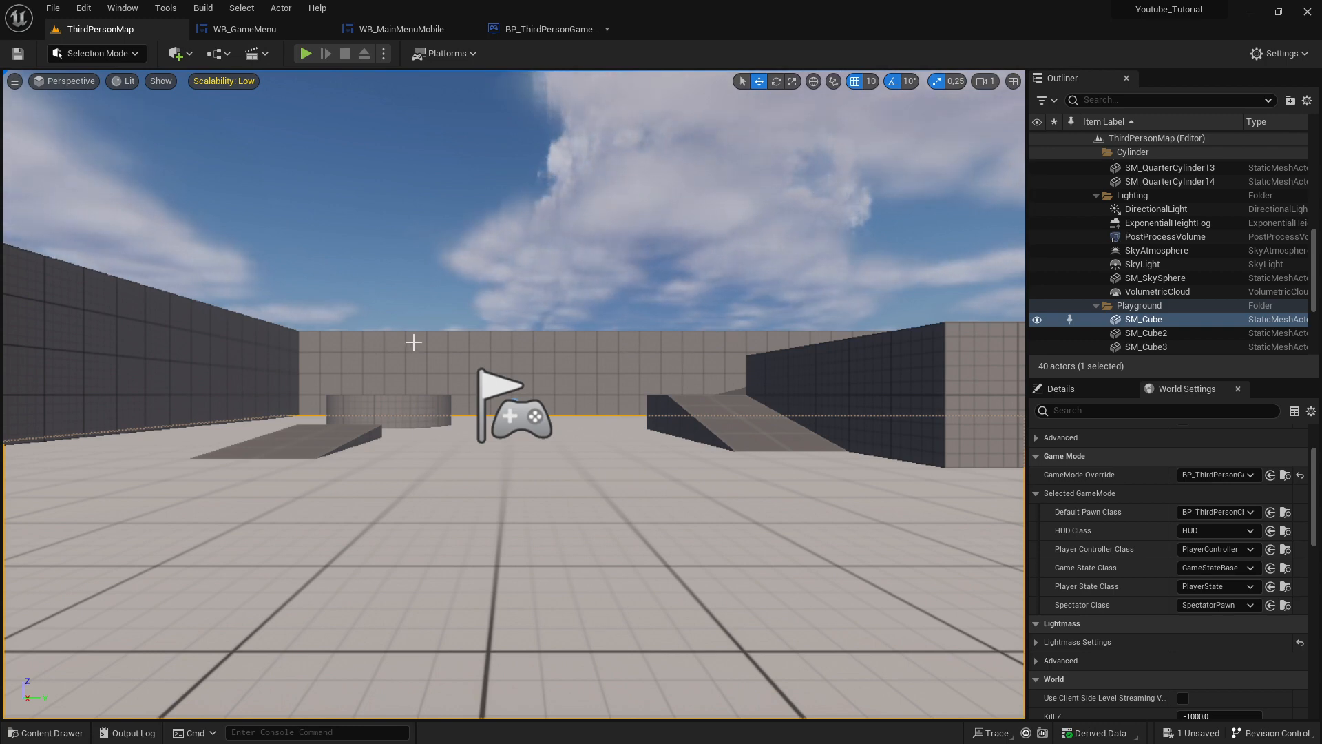
{"action": "key", "text": "alt+Tab"}
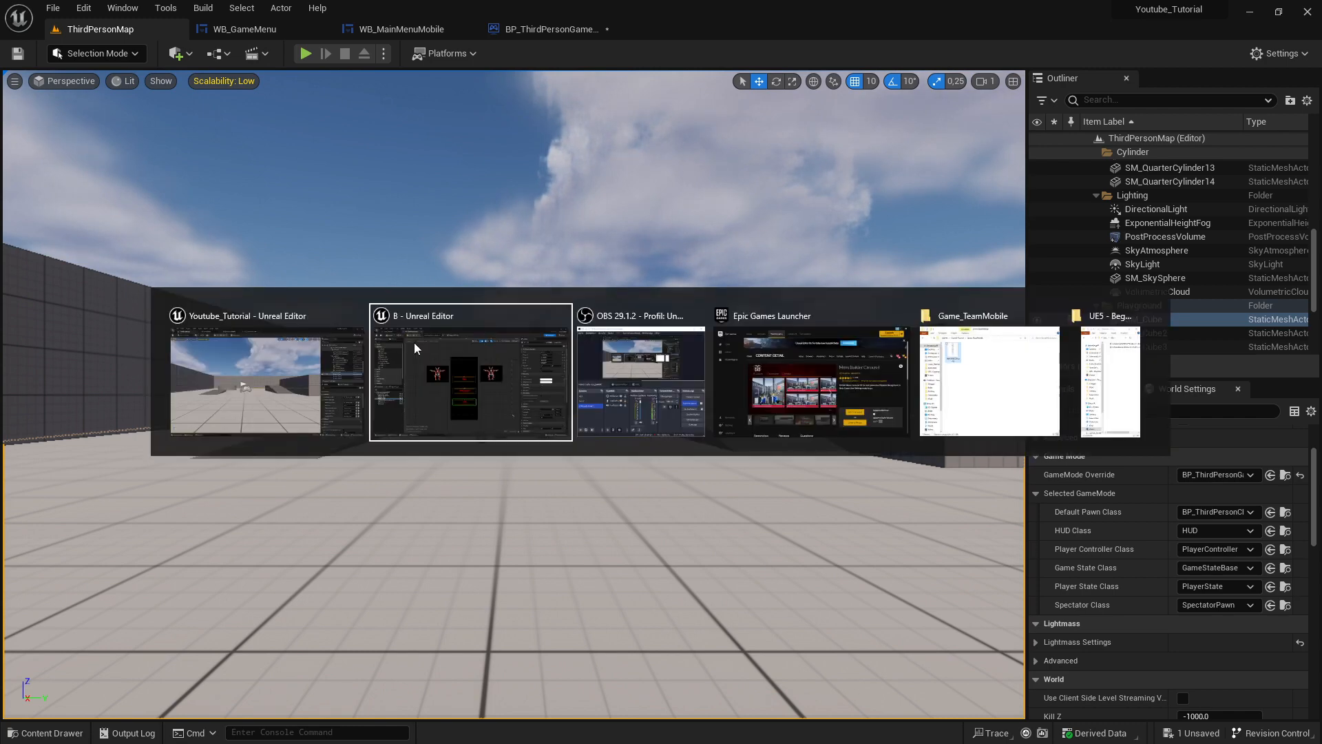
{"action": "key", "text": "alt+Tab"}
{"action": "key", "text": "alt+Tab"}
{"action": "key", "text": "alt+Tab"}
{"action": "key", "text": "alt+Tab"}
{"action": "key", "text": "alt+Tab"}
{"action": "key", "text": "alt+Tab"}
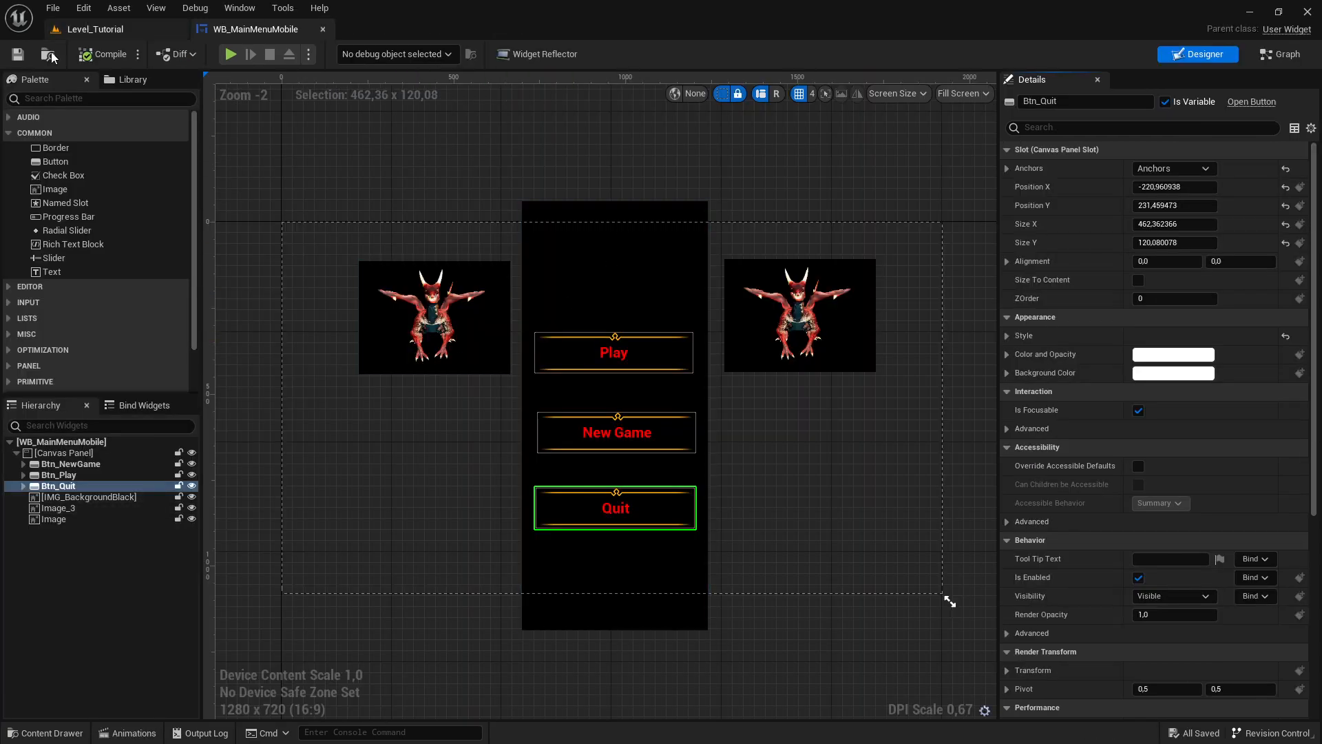
- Return to Level_Tutorial and browse to the Production/UI/Menu folder containing the WB_MainMenuMobile widget
{"action": "left_click", "coordinate": [93, 29]}
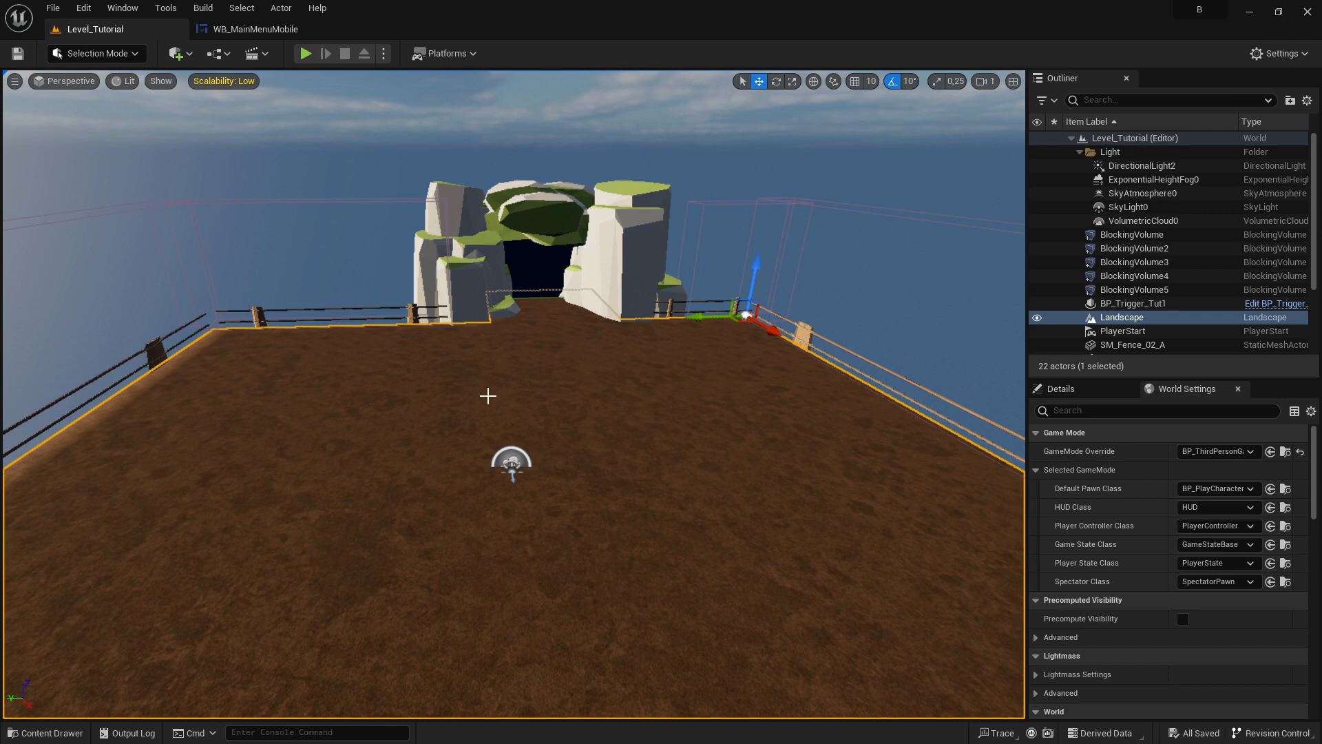
{"action": "left_click", "coordinate": [45, 733]}
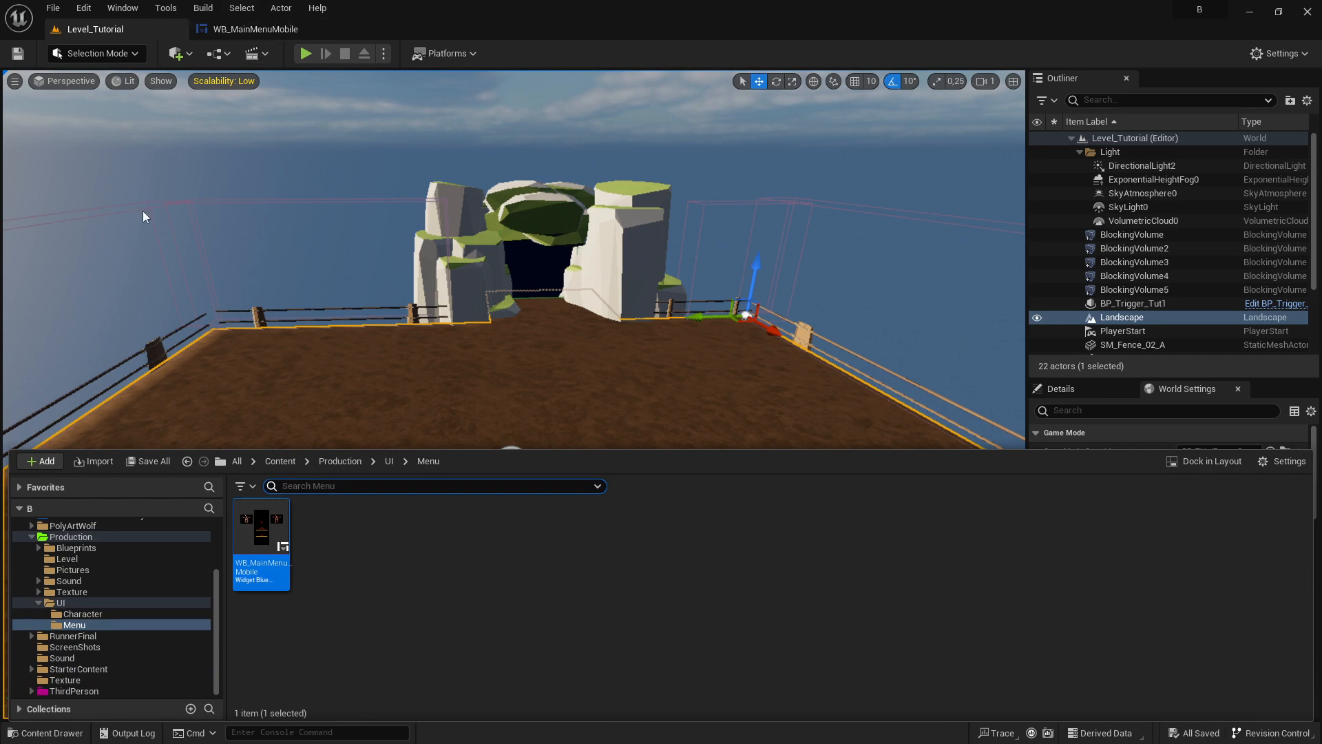
{"action": "left_click", "coordinate": [65, 605]}
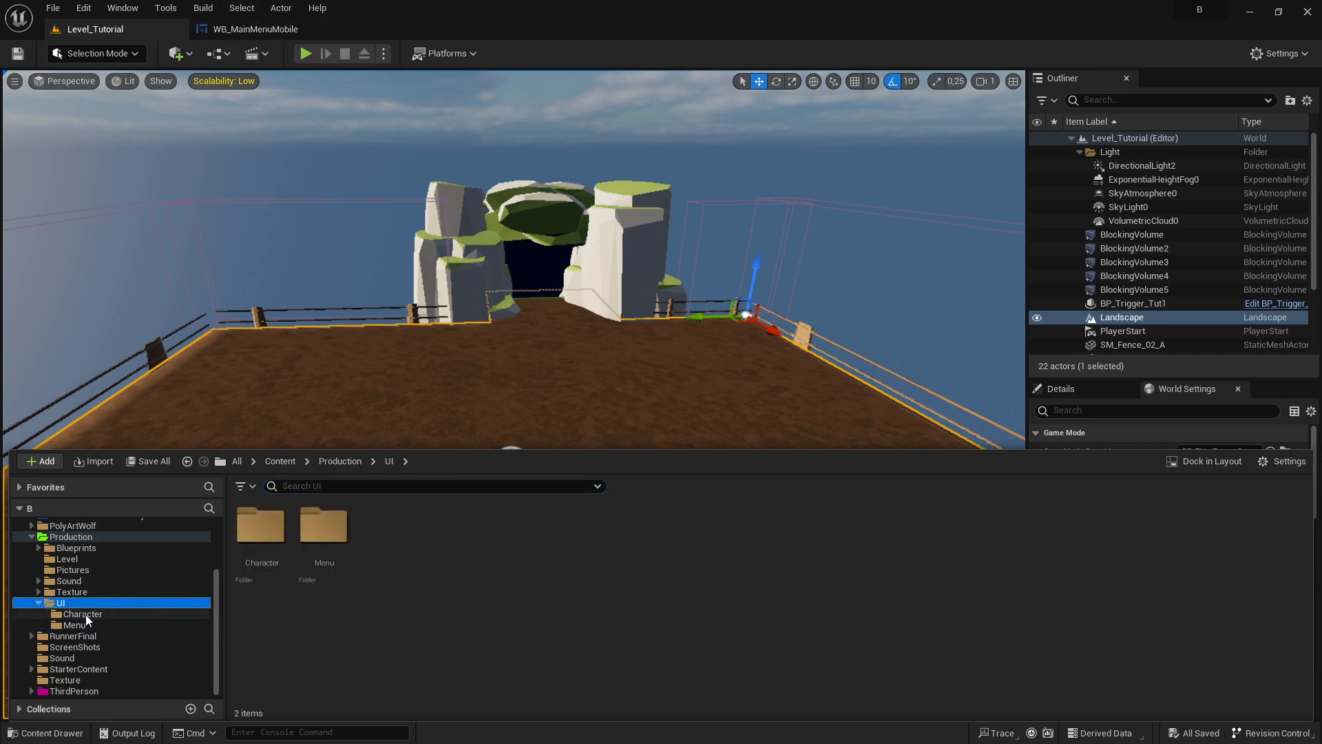
{"action": "left_click", "coordinate": [84, 624]}
{"action": "left_click", "coordinate": [271, 548]}
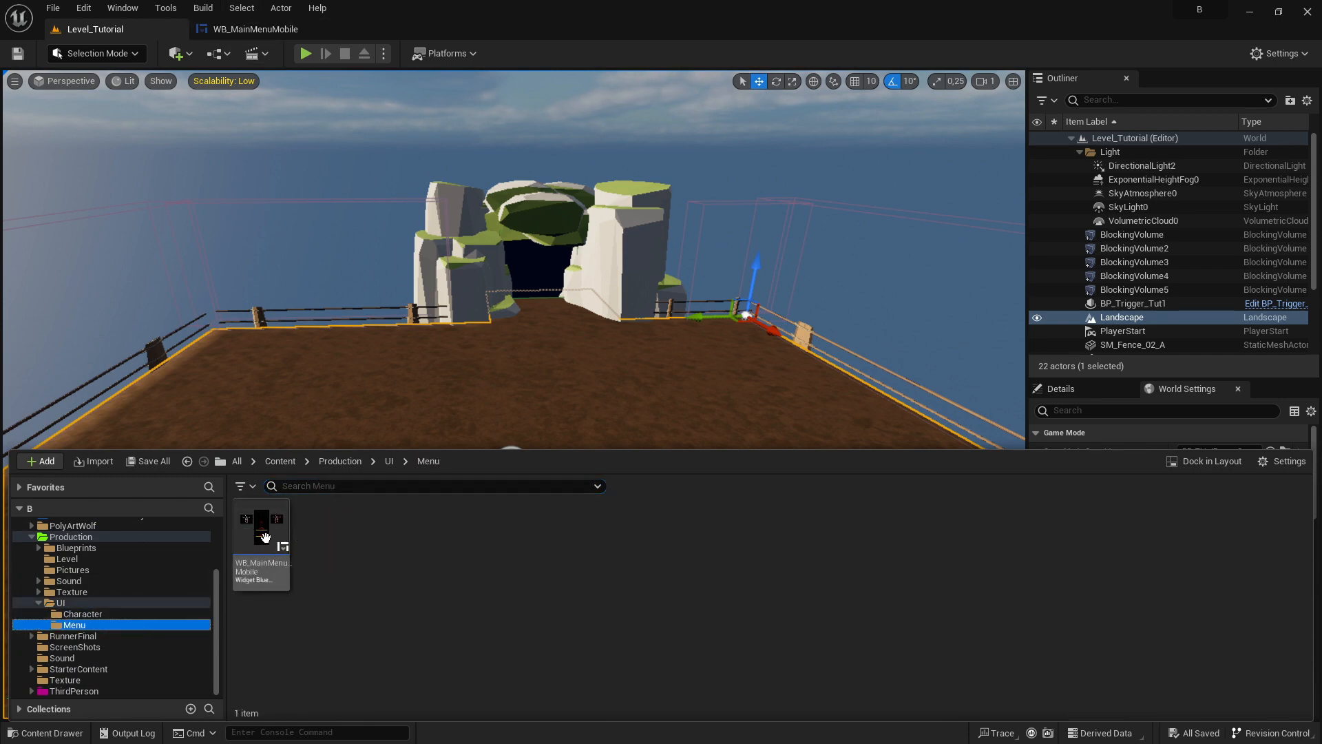
{"action": "right_click", "coordinate": [272, 526]}
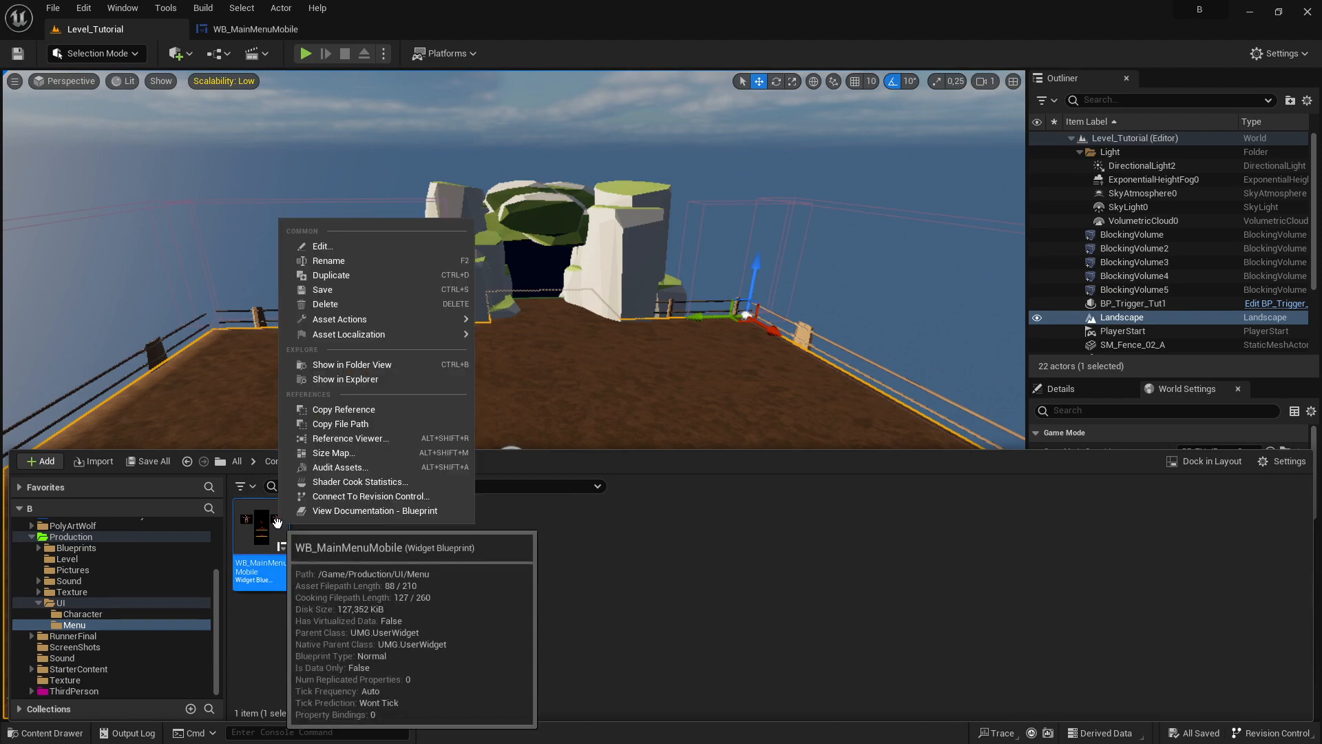
{"action": "mouse_move", "coordinate": [358, 320]}
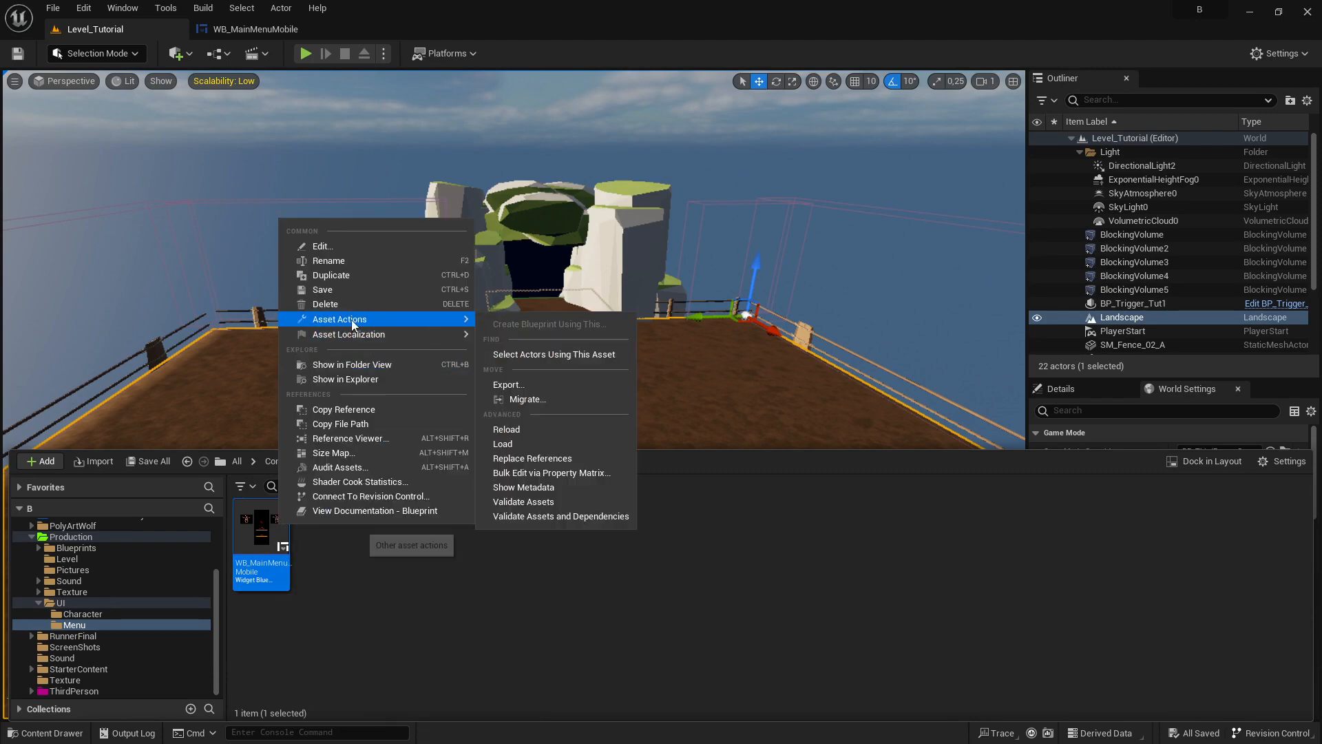
{"action": "left_click", "coordinate": [264, 535]}
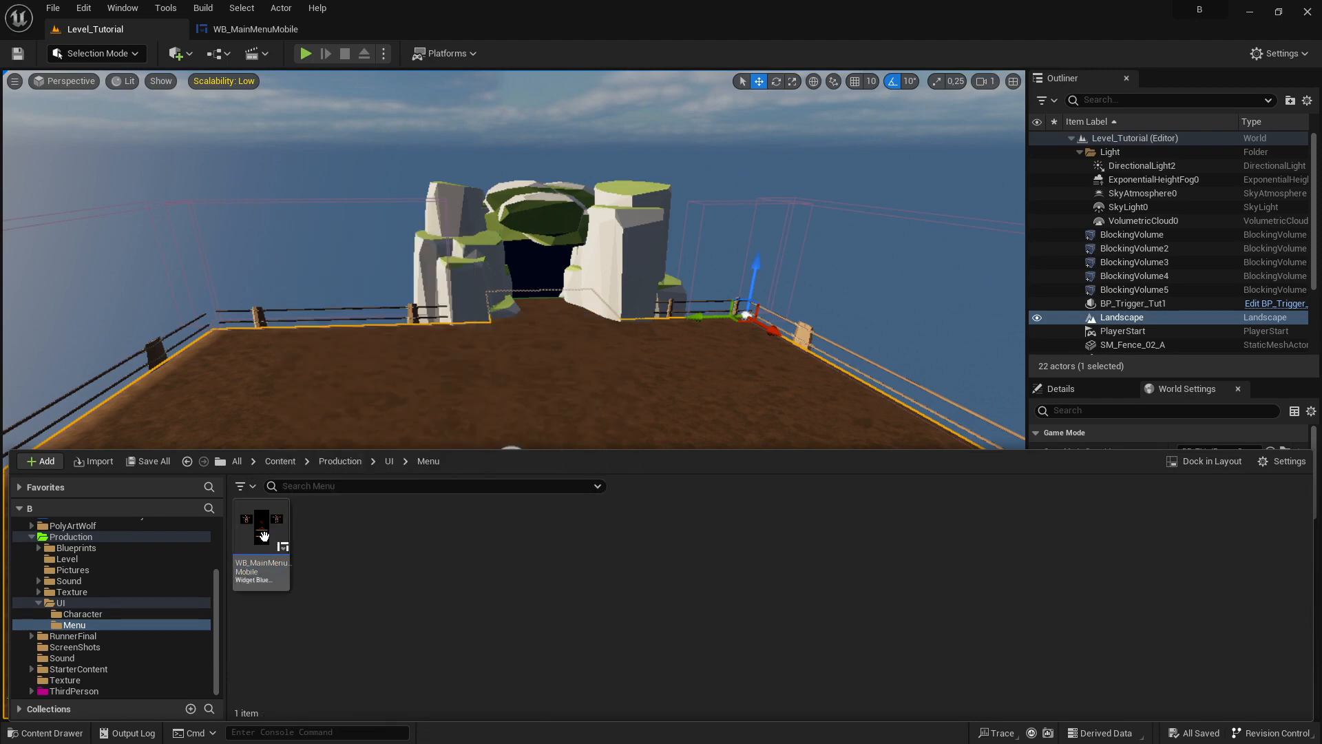
{"action": "right_click", "coordinate": [264, 536]}
{"action": "mouse_move", "coordinate": [329, 337]}
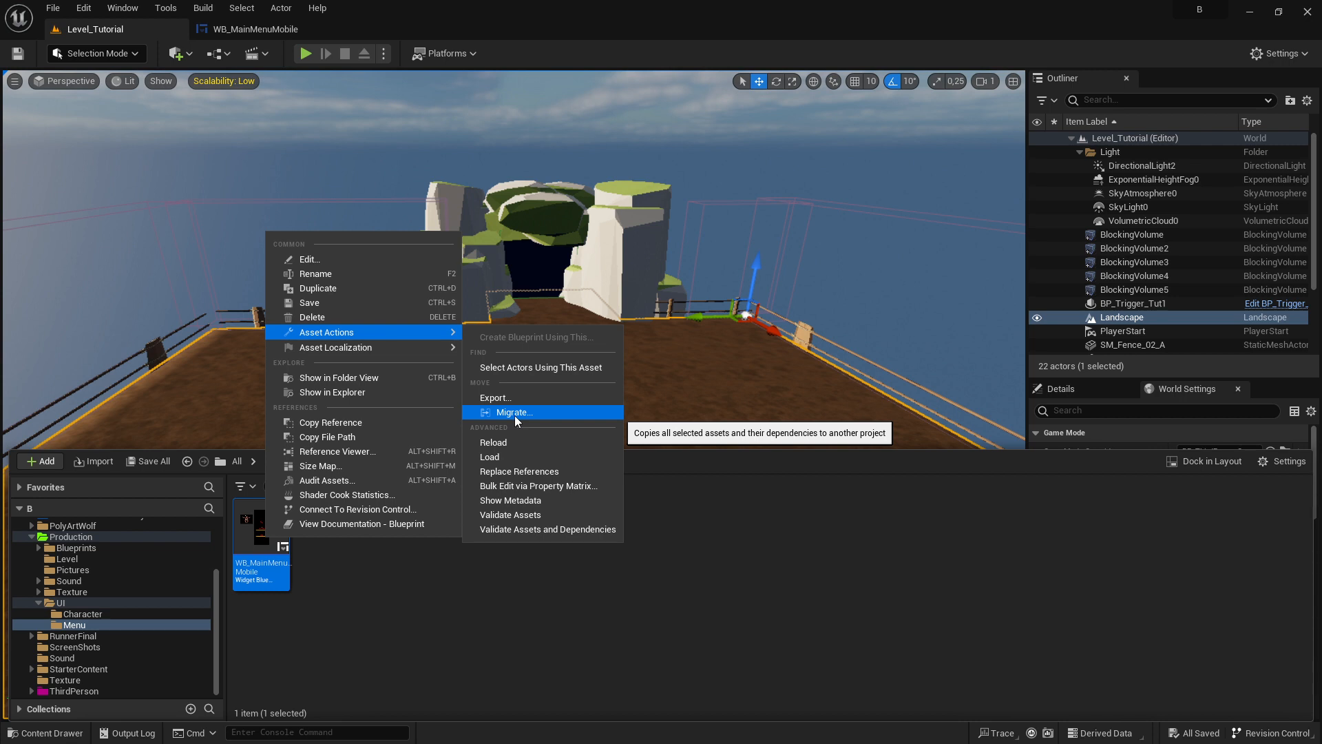
{"action": "left_click", "coordinate": [821, 620]}
- Switch to the Youtube_Tutorial editor window and minimise it to return to project B
{"action": "key", "text": "alt+Tab"}
{"action": "key", "text": "alt+Tab"}
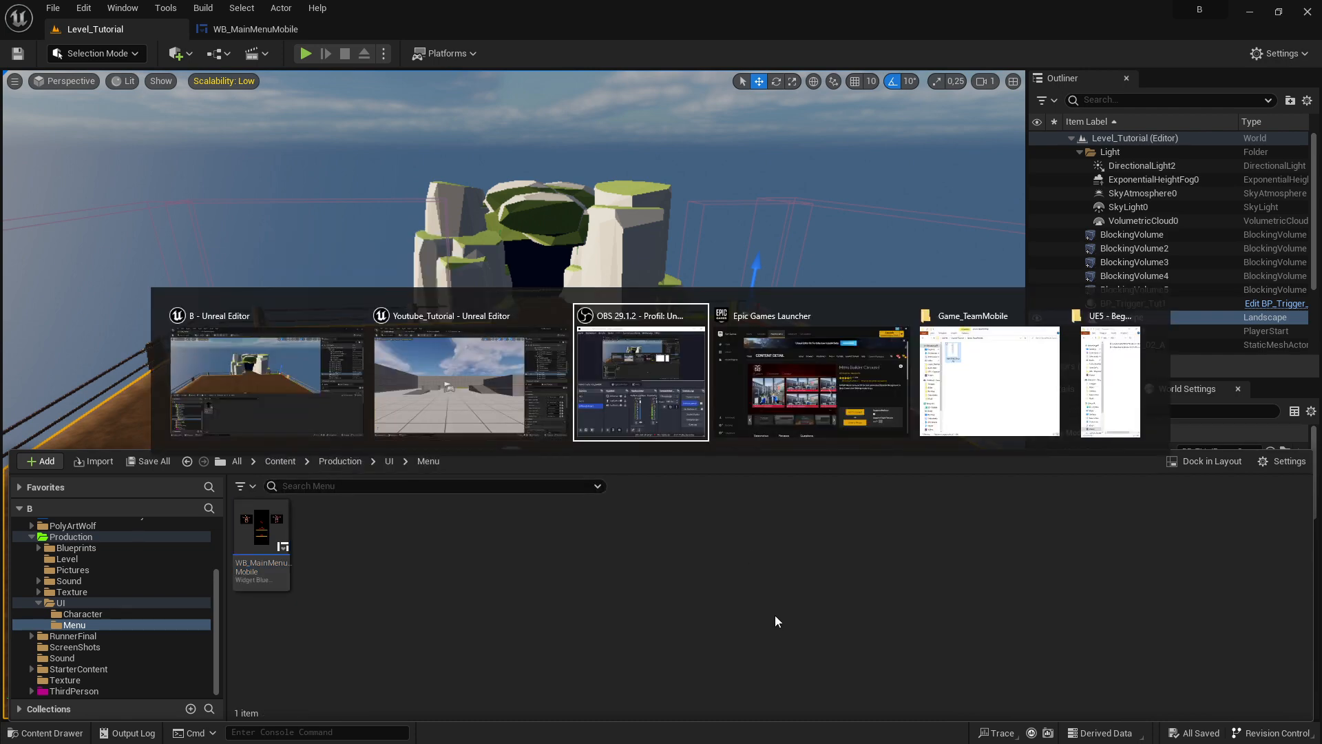
{"action": "key", "text": "alt+Tab"}
{"action": "key", "text": "alt+Tab"}
{"action": "key", "text": "alt+Tab"}
{"action": "key", "text": "alt+Tab"}
{"action": "key", "text": "alt+Tab"}
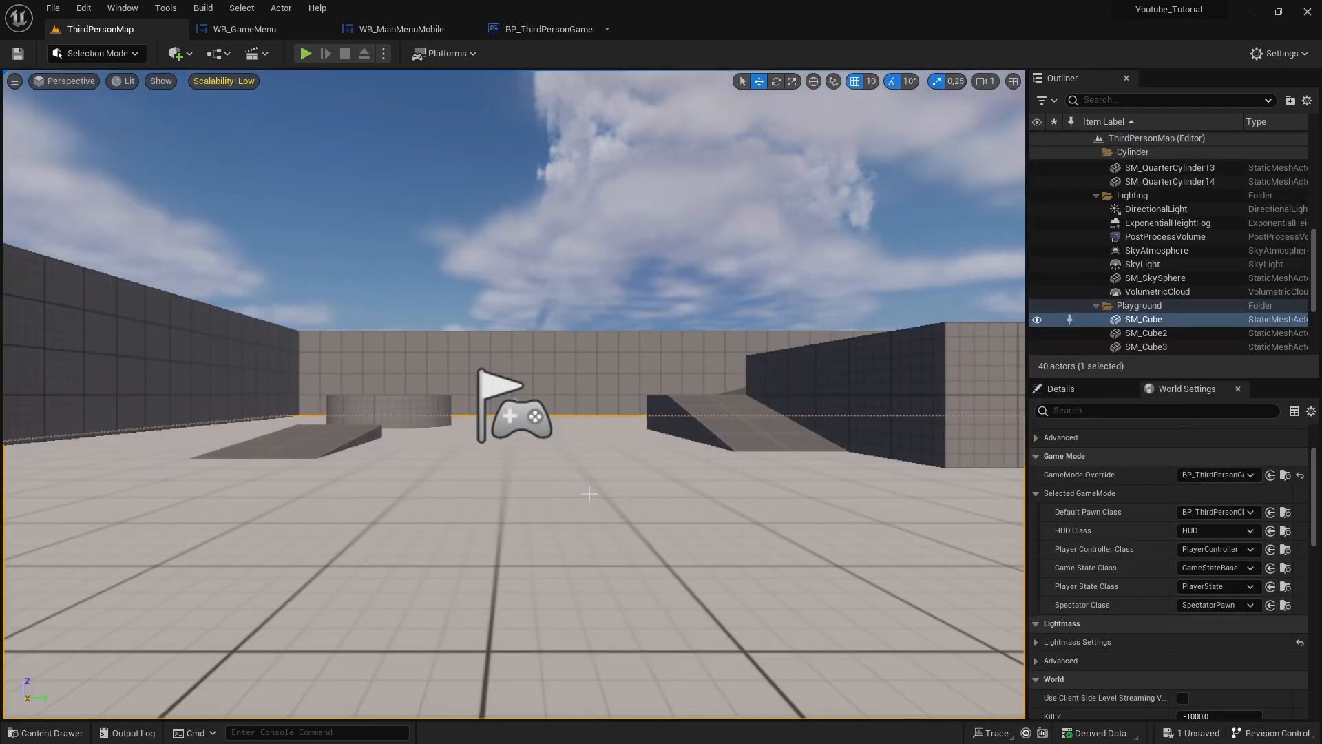
{"action": "left_click", "coordinate": [1250, 12]}
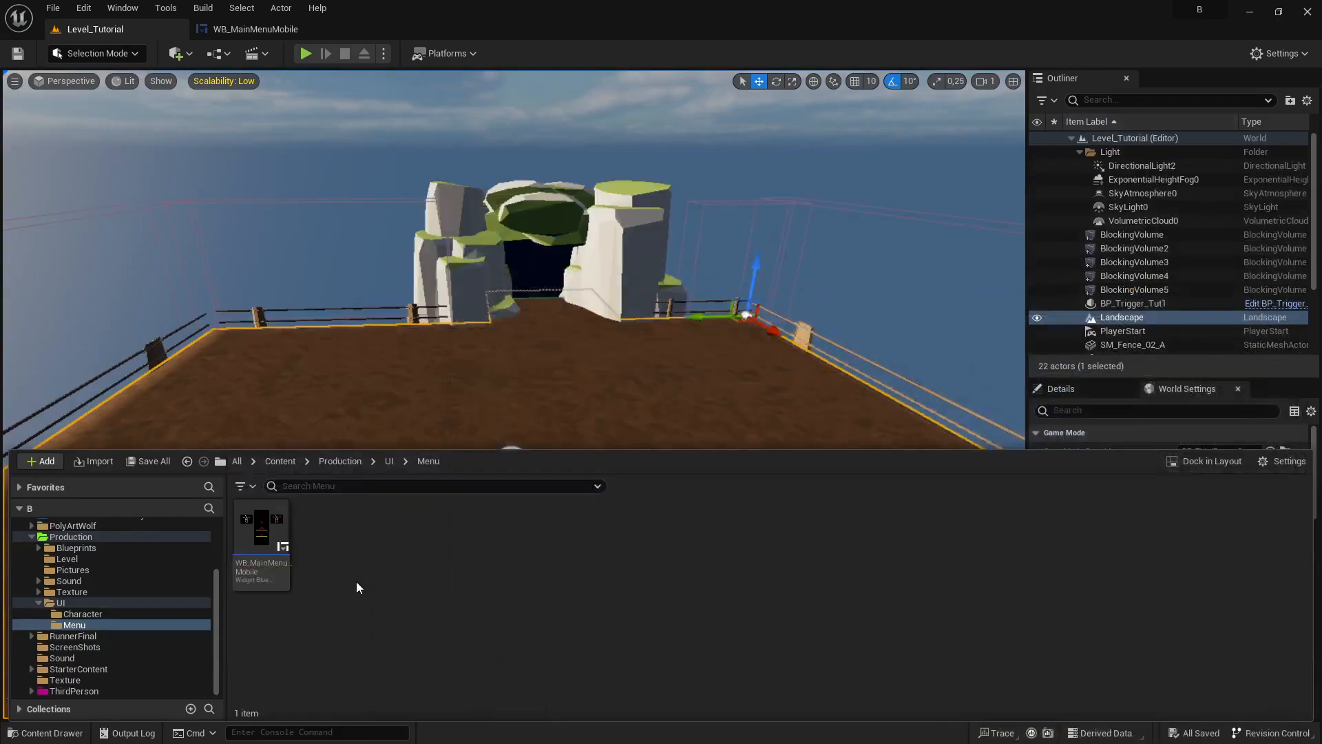
- Start migrating WB_MainMenuMobile to review its dependencies in the asset report, and cancel the migration
{"action": "right_click", "coordinate": [253, 534]}
{"action": "mouse_move", "coordinate": [383, 346]}
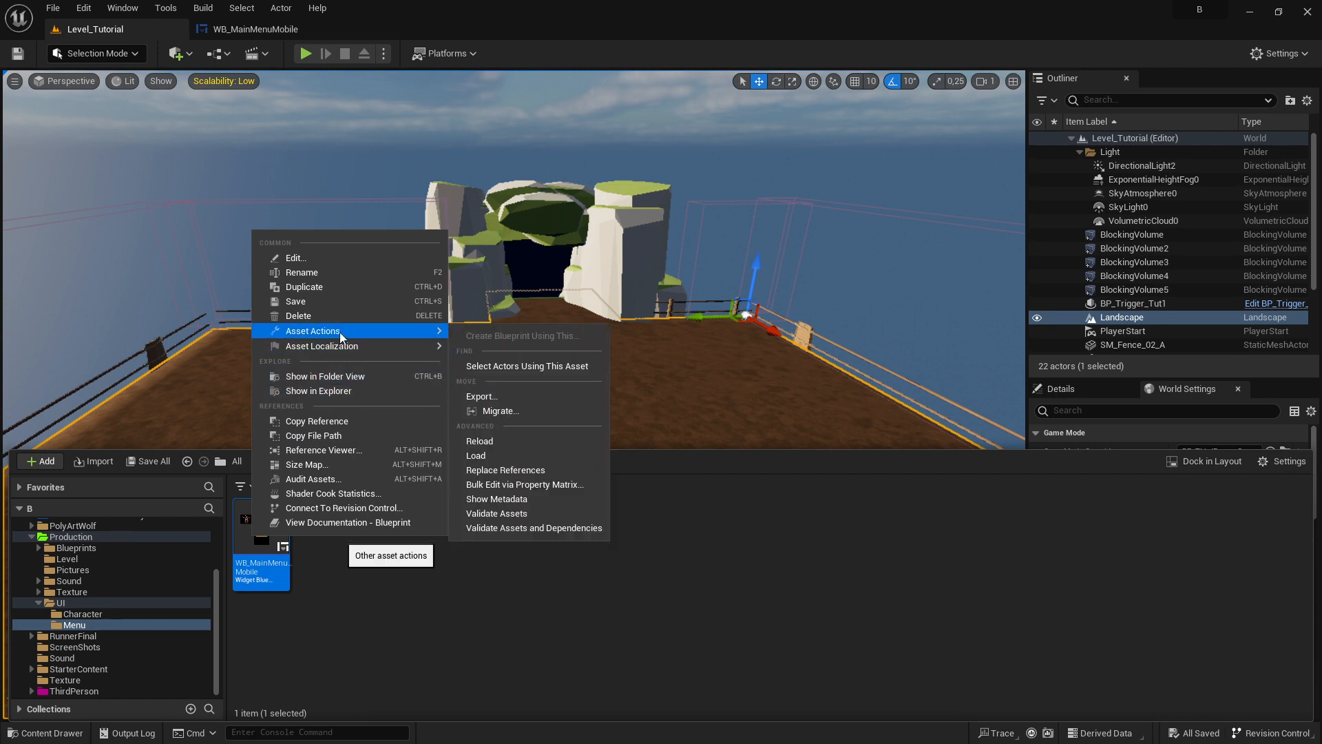
{"action": "left_click", "coordinate": [528, 411]}
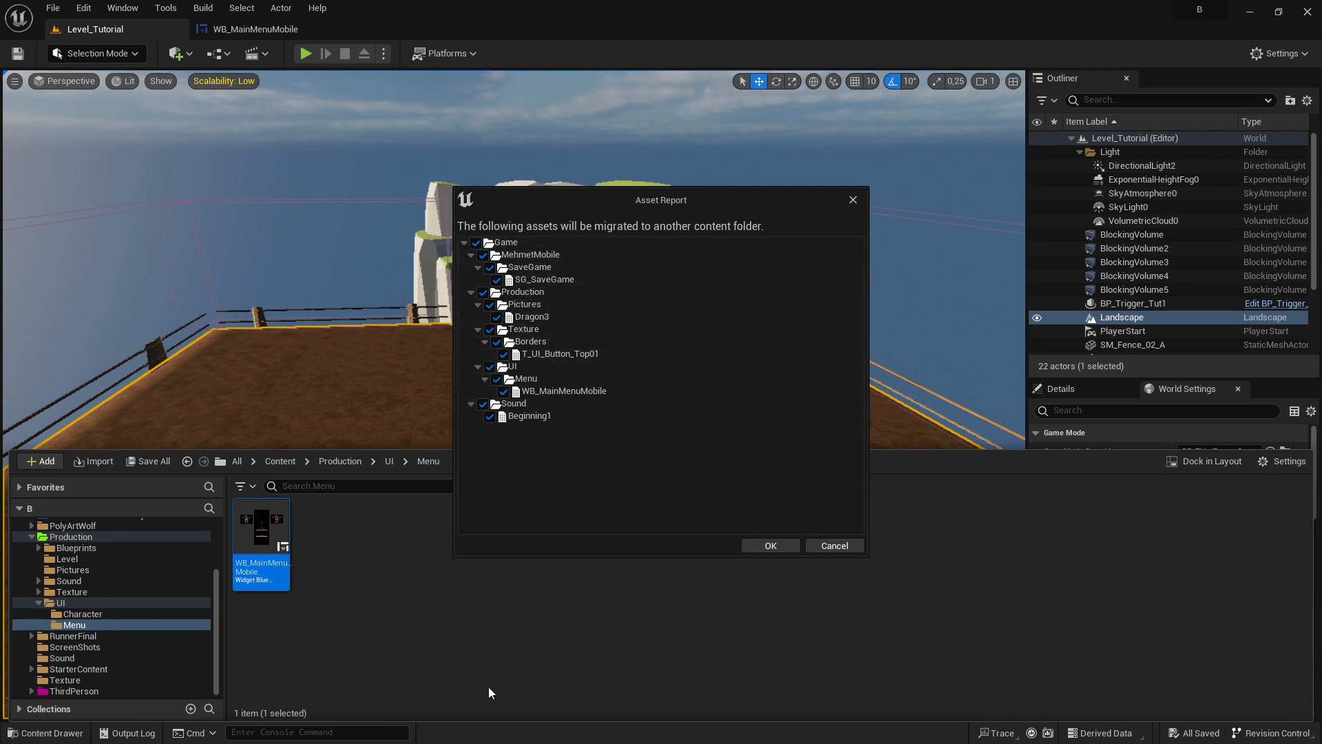
{"action": "left_click", "coordinate": [835, 545]}
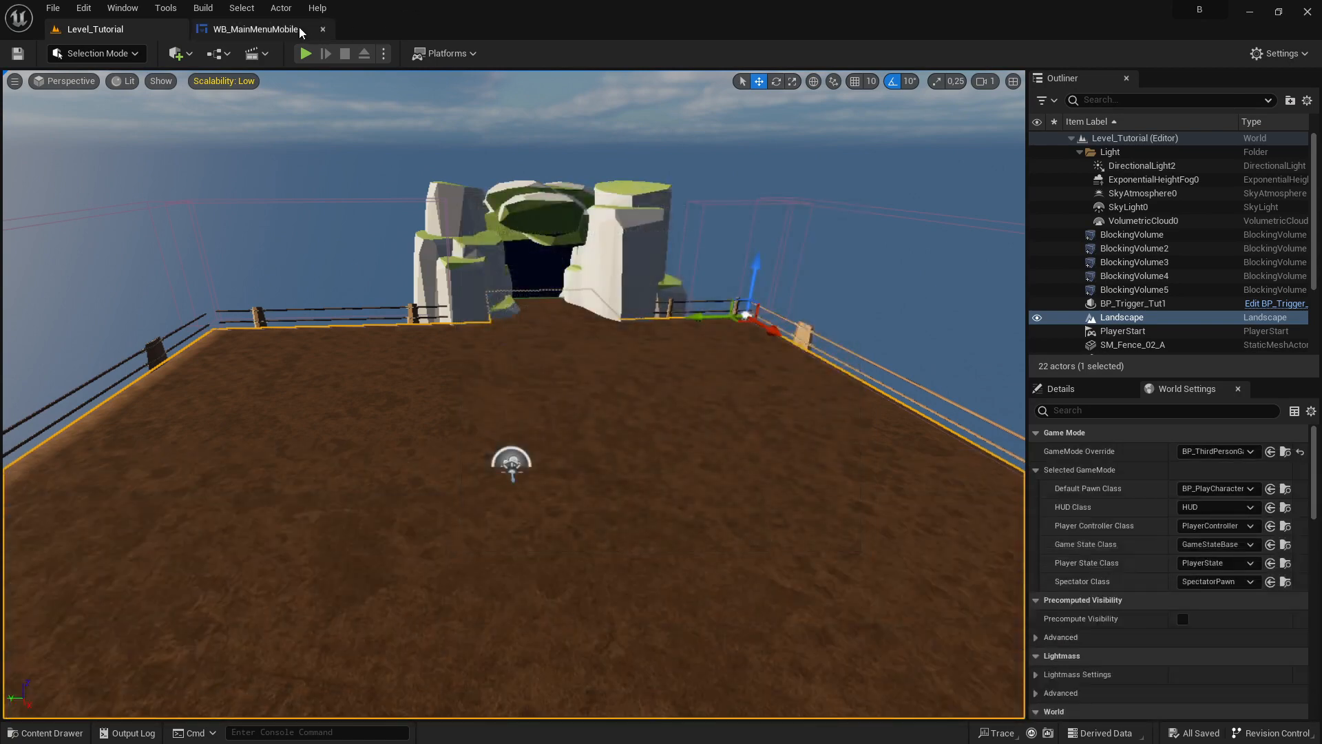
- Reopen the WB_MainMenuMobile widget and inspect its Image_3 and Image elements and the Play button
{"action": "left_click", "coordinate": [254, 29]}
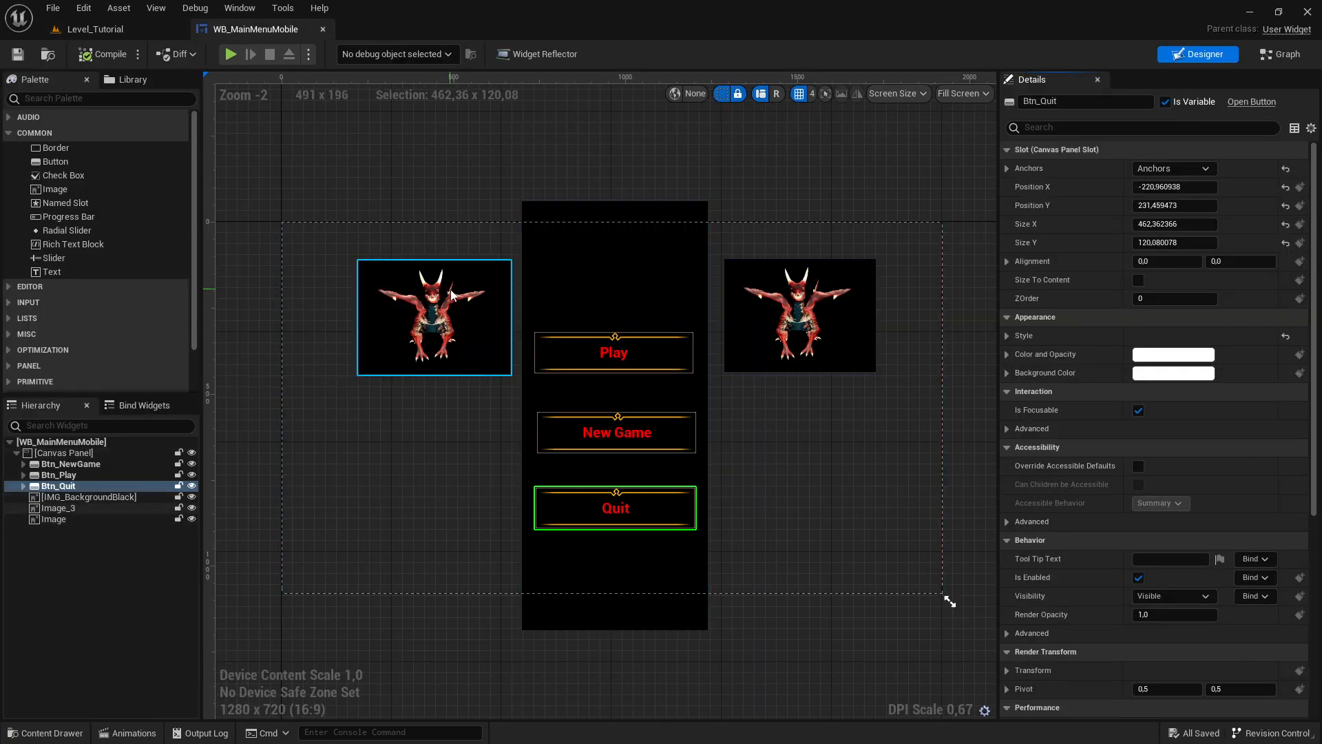
{"action": "left_click", "coordinate": [58, 507]}
{"action": "left_click", "coordinate": [54, 519]}
{"action": "left_click", "coordinate": [622, 372]}
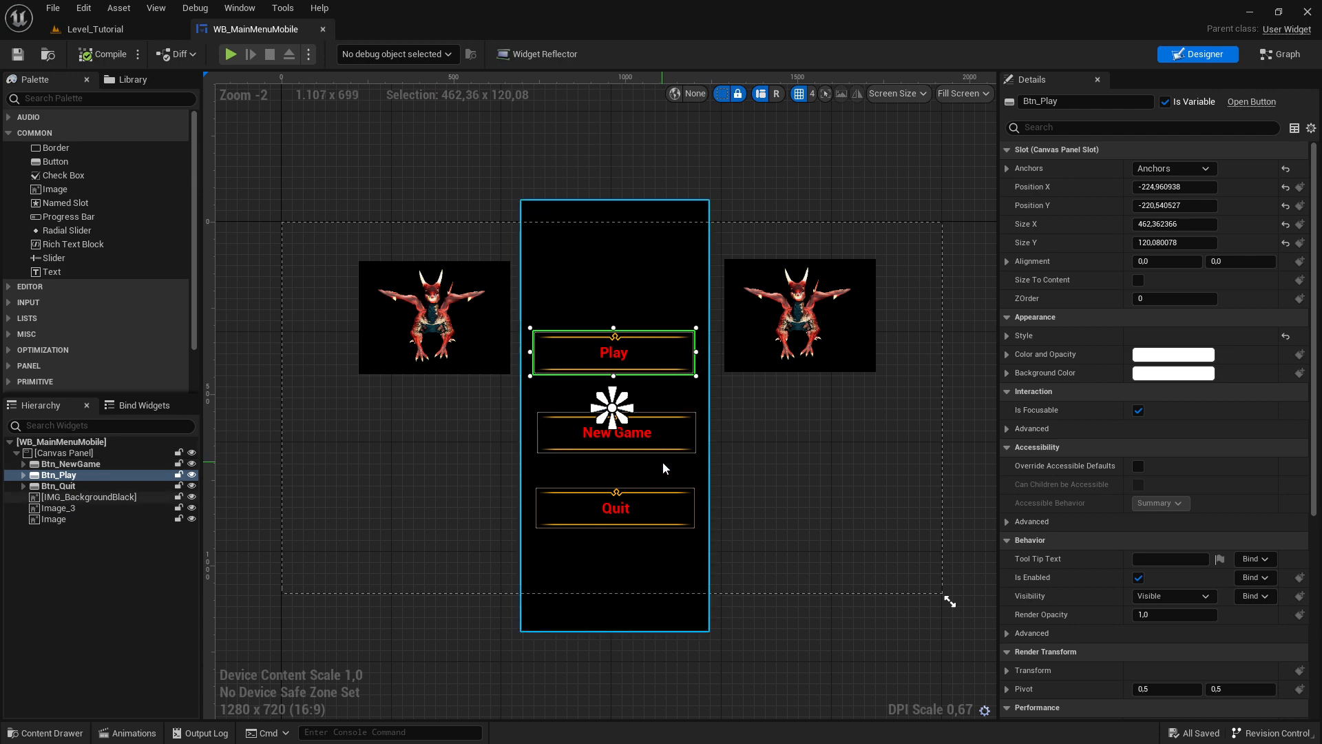
- Open the event graph of WB_MainMenuMobile and examine its Sound Main Menu and New Game node groups
{"action": "left_click", "coordinate": [1281, 53]}
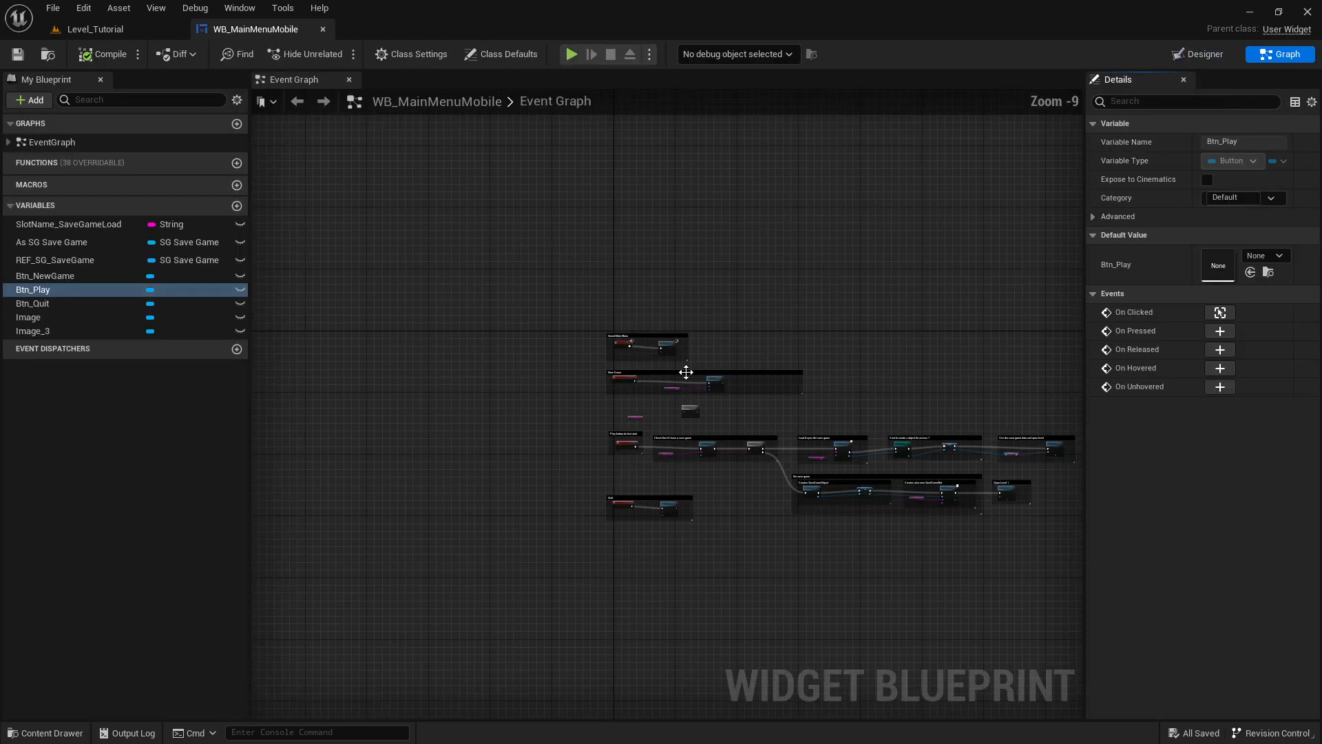
{"action": "scroll", "coordinate": [686, 372], "scroll_direction": "up", "scroll_amount": 8}
{"action": "scroll", "coordinate": [721, 350], "scroll_direction": "up", "scroll_amount": 1}
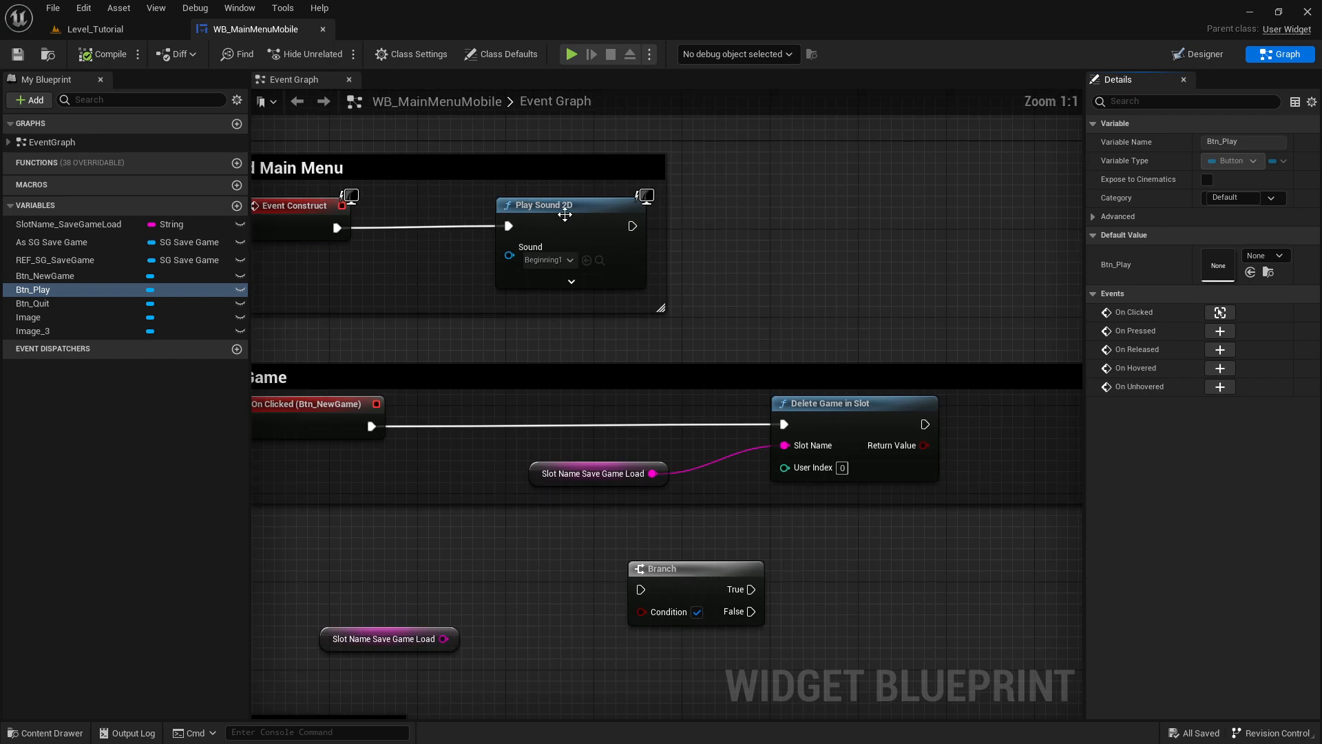
{"action": "left_click", "coordinate": [565, 215]}
{"action": "scroll", "coordinate": [765, 398], "scroll_direction": "down", "scroll_amount": 3}
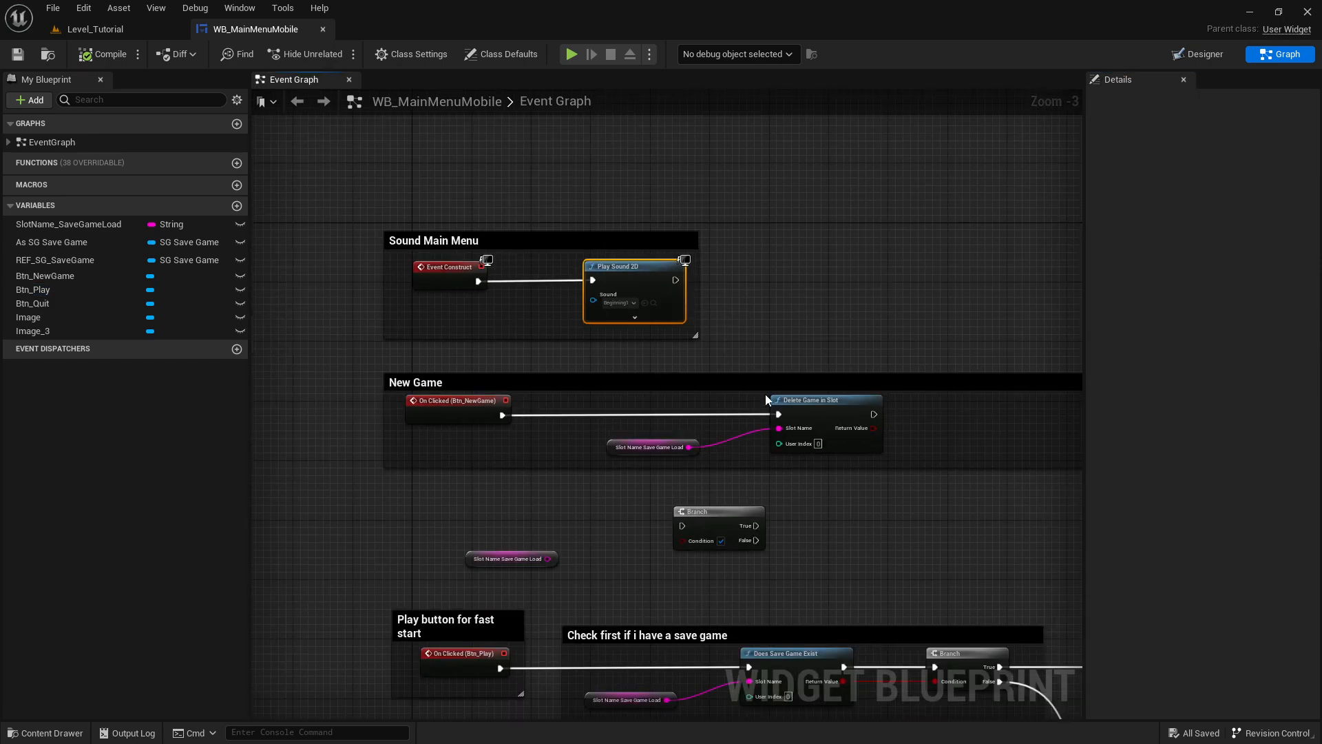
{"action": "scroll", "coordinate": [765, 394], "scroll_direction": "down", "scroll_amount": 3}
{"action": "scroll", "coordinate": [765, 396], "scroll_direction": "up", "scroll_amount": 4}
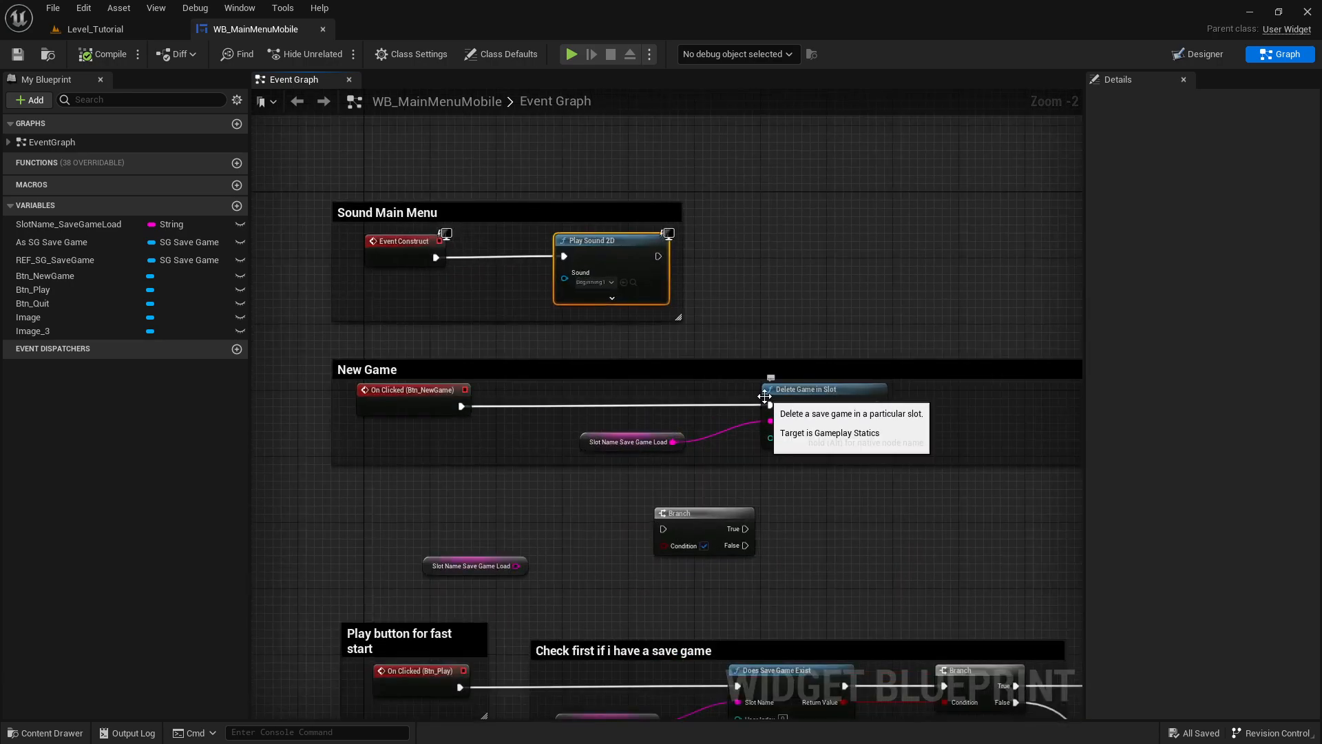
{"action": "left_click_drag", "start_coordinate": [448, 167], "coordinate": [513, 264]}
{"action": "right_click_drag", "start_coordinate": [456, 167], "coordinate": [591, 344]}
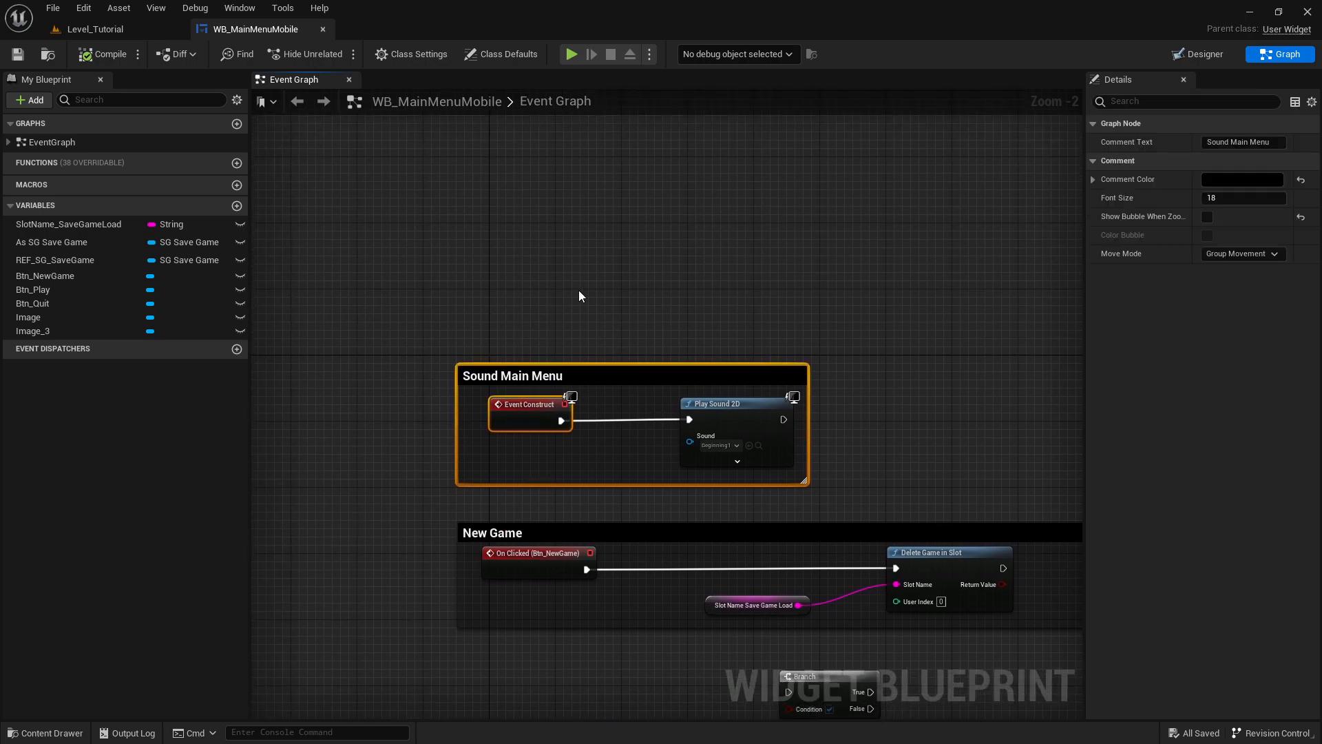
{"action": "scroll", "coordinate": [850, 320], "scroll_direction": "up", "scroll_amount": 2}
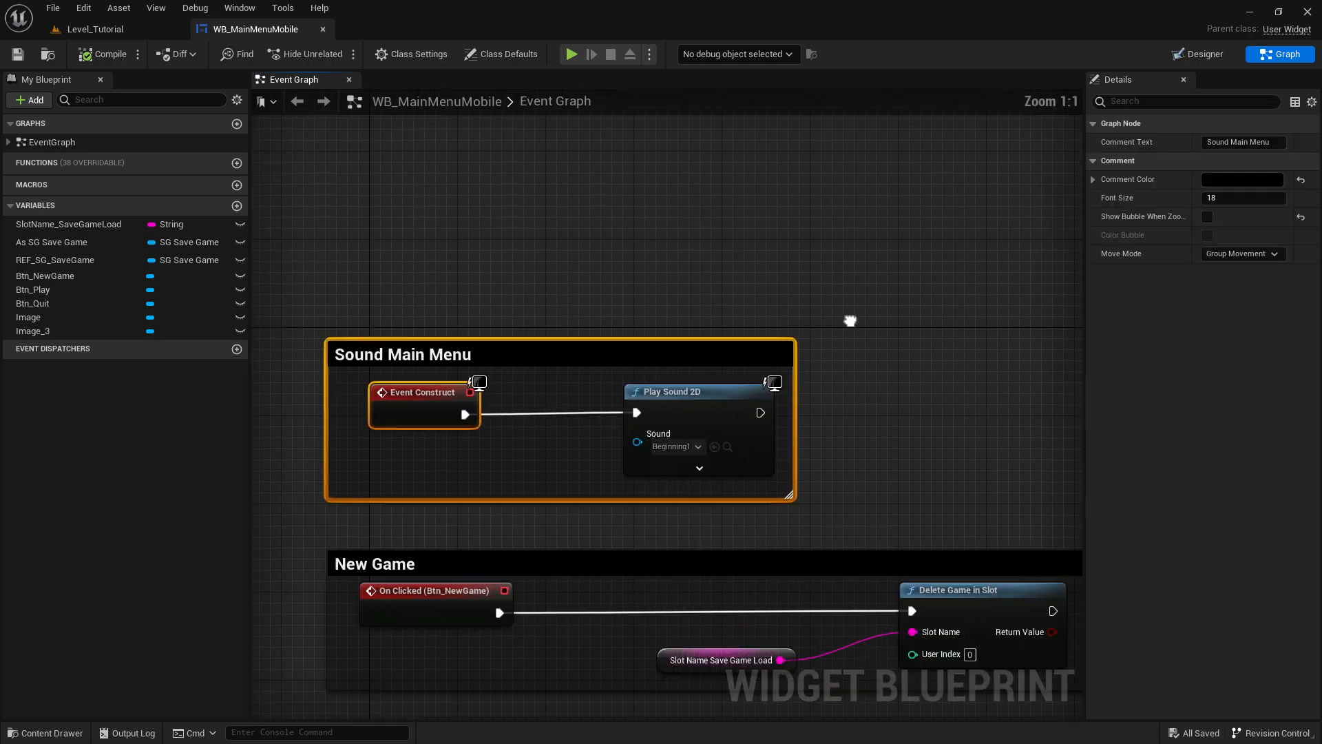
{"action": "right_click_drag", "start_coordinate": [849, 320], "coordinate": [700, 246]}
- Add a Get Player Character node beside the Sound Main Menu group and cast its return value to BP_PlayCharacter1
{"action": "left_click_drag", "start_coordinate": [611, 337], "coordinate": [787, 329]}
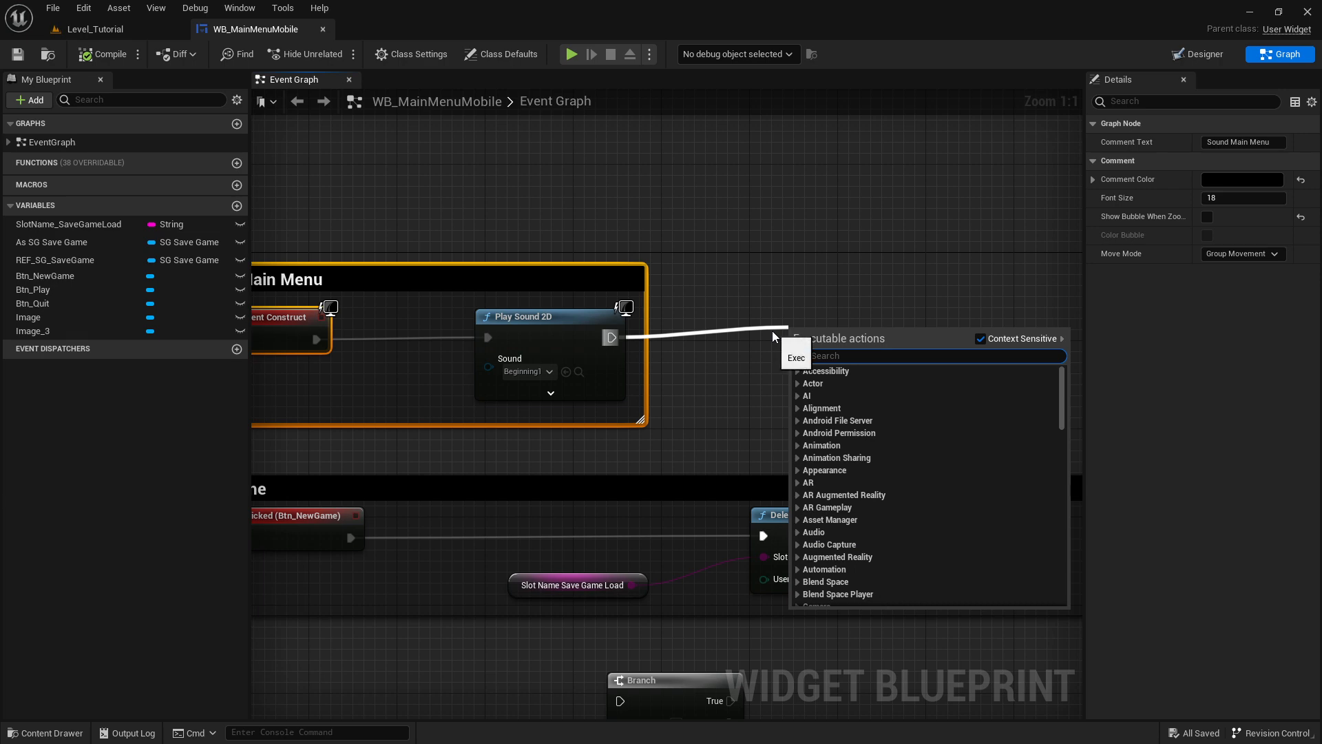
{"action": "left_click", "coordinate": [771, 334]}
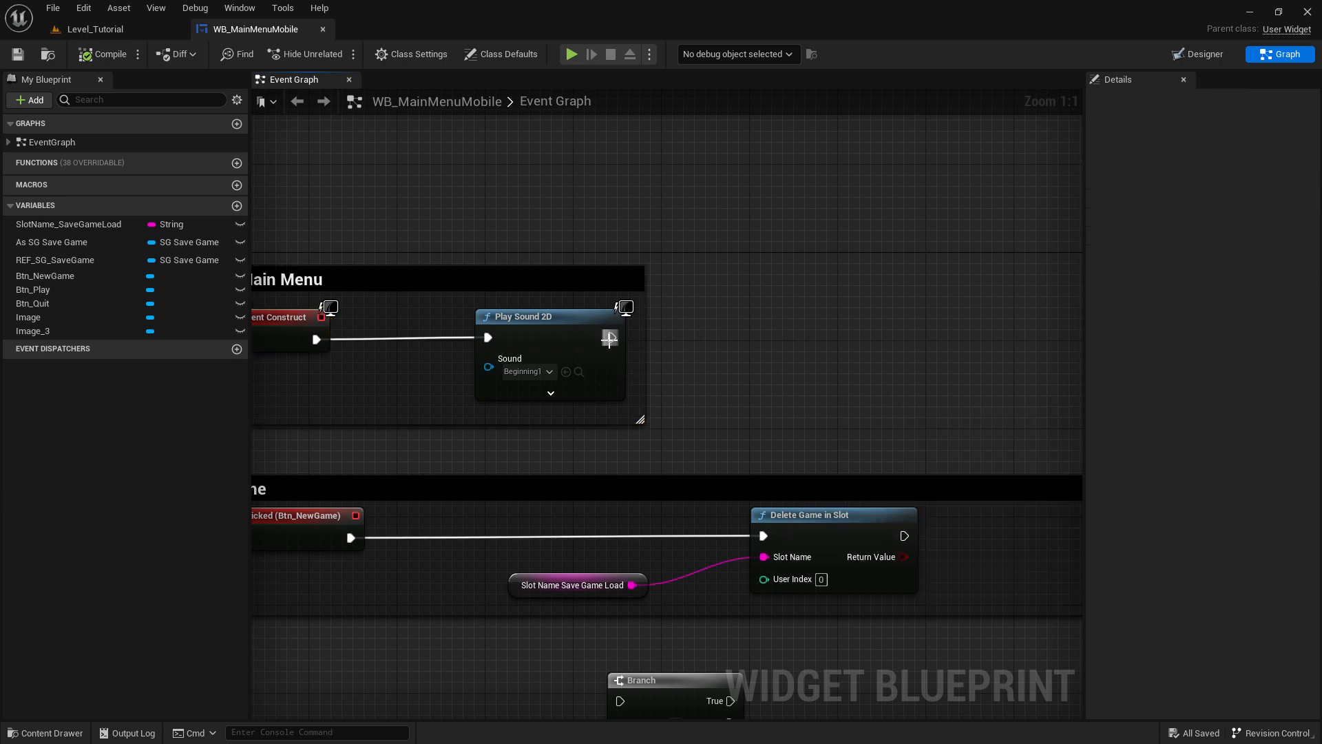
{"action": "right_click", "coordinate": [740, 394]}
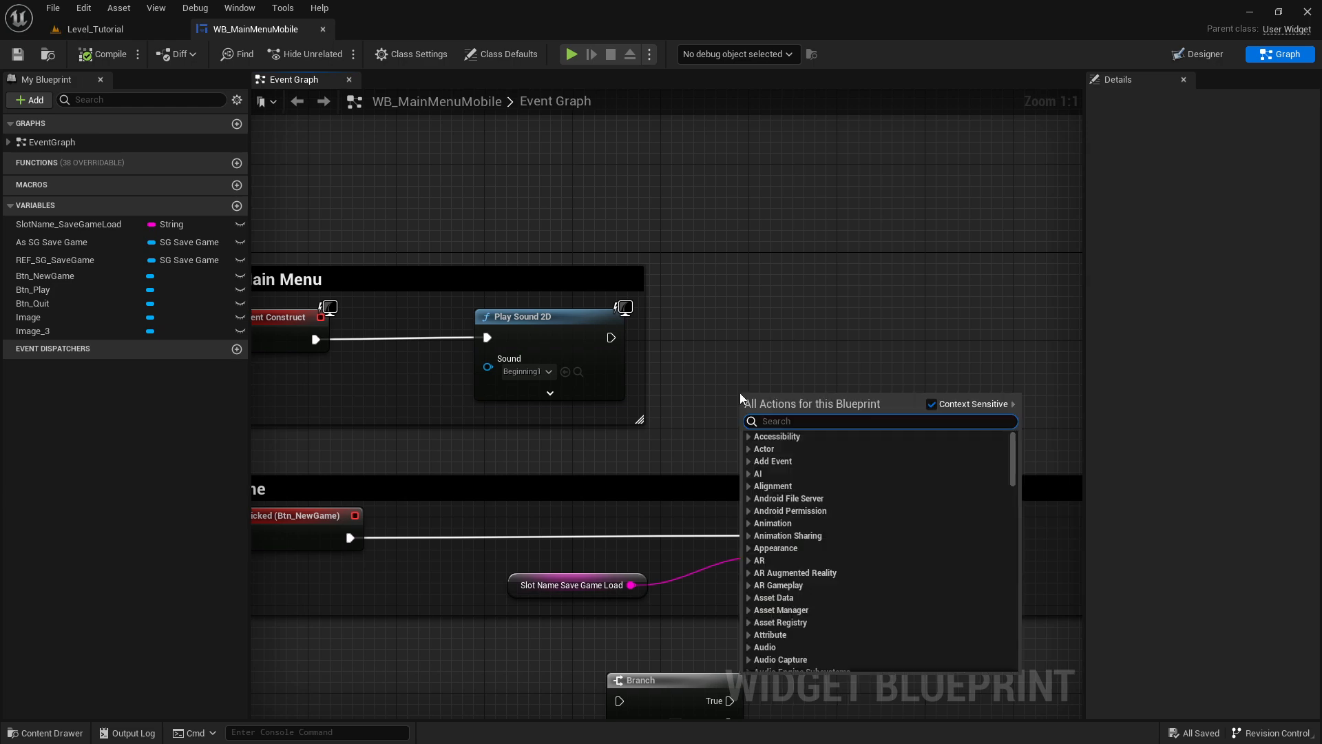
{"action": "type", "text": "get player char"}
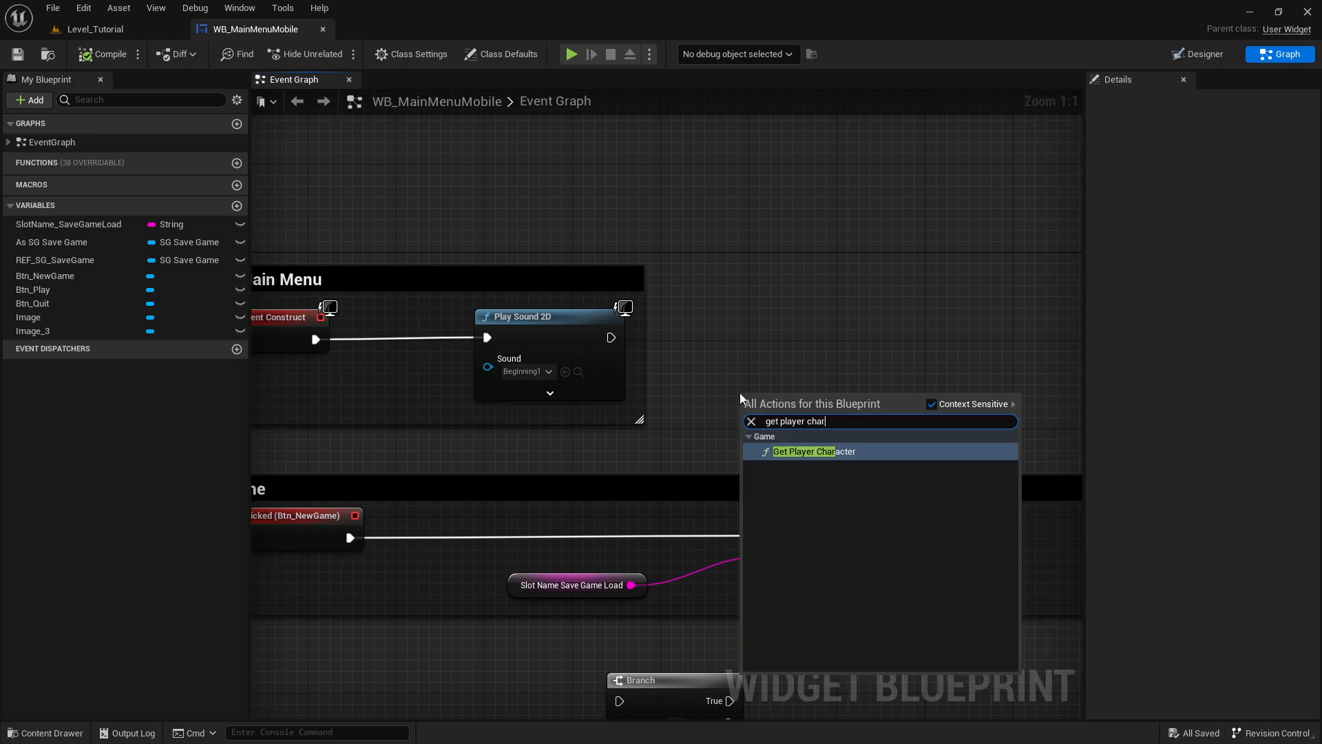
{"action": "left_click", "coordinate": [828, 452]}
{"action": "left_click_drag", "start_coordinate": [898, 413], "coordinate": [966, 351]}
{"action": "type", "text": "cast to pl"}
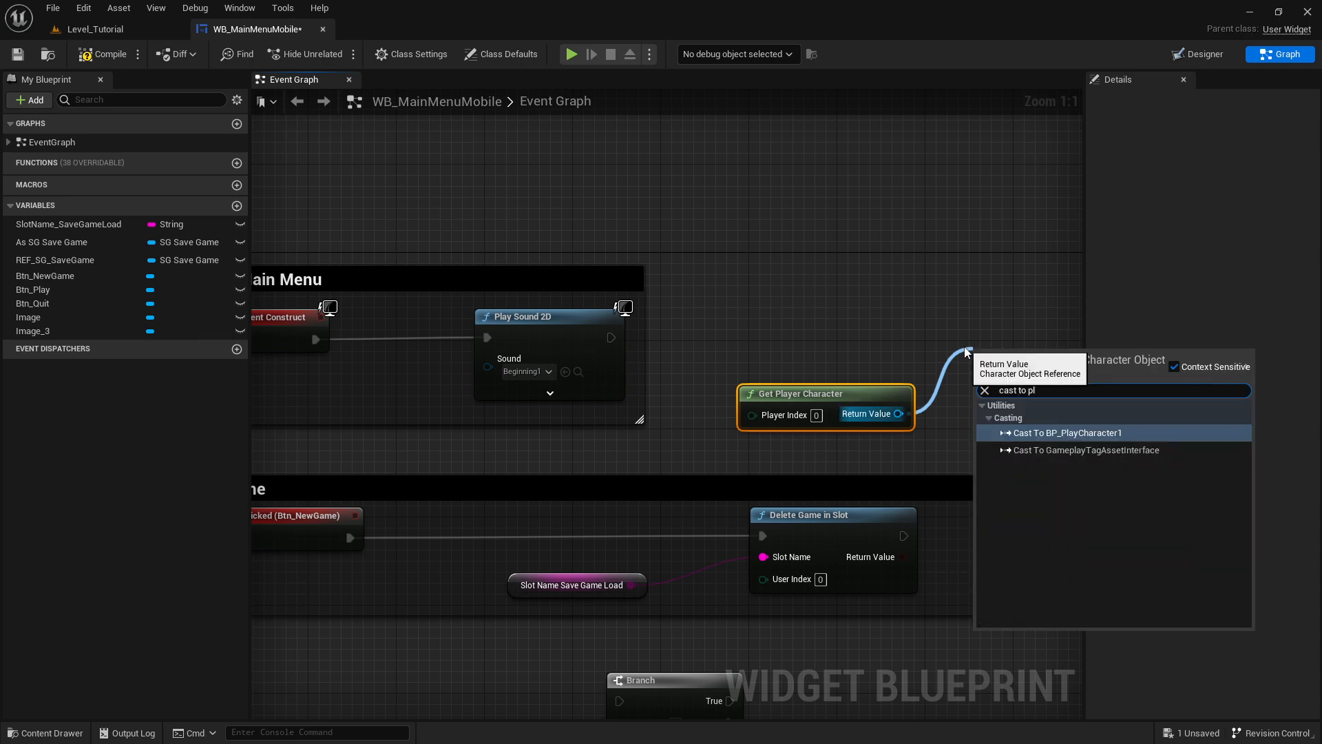
{"action": "left_click", "coordinate": [1088, 433]}
- Connect the execution output of Play Sound 2D to the Cast To BP_PlayCharacter1 node and compile the widget blueprint
{"action": "right_click_drag", "start_coordinate": [687, 292], "coordinate": [638, 297]}
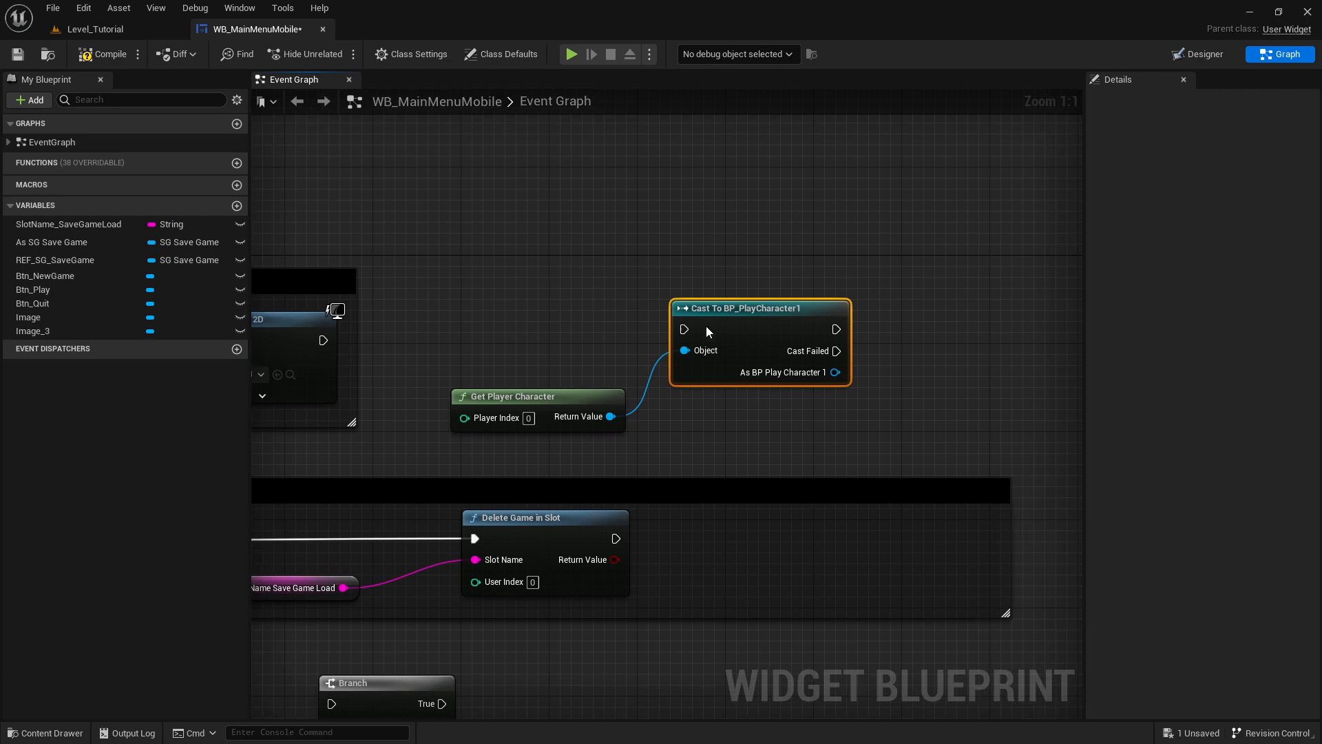
{"action": "left_click_drag", "start_coordinate": [585, 354], "coordinate": [758, 407]}
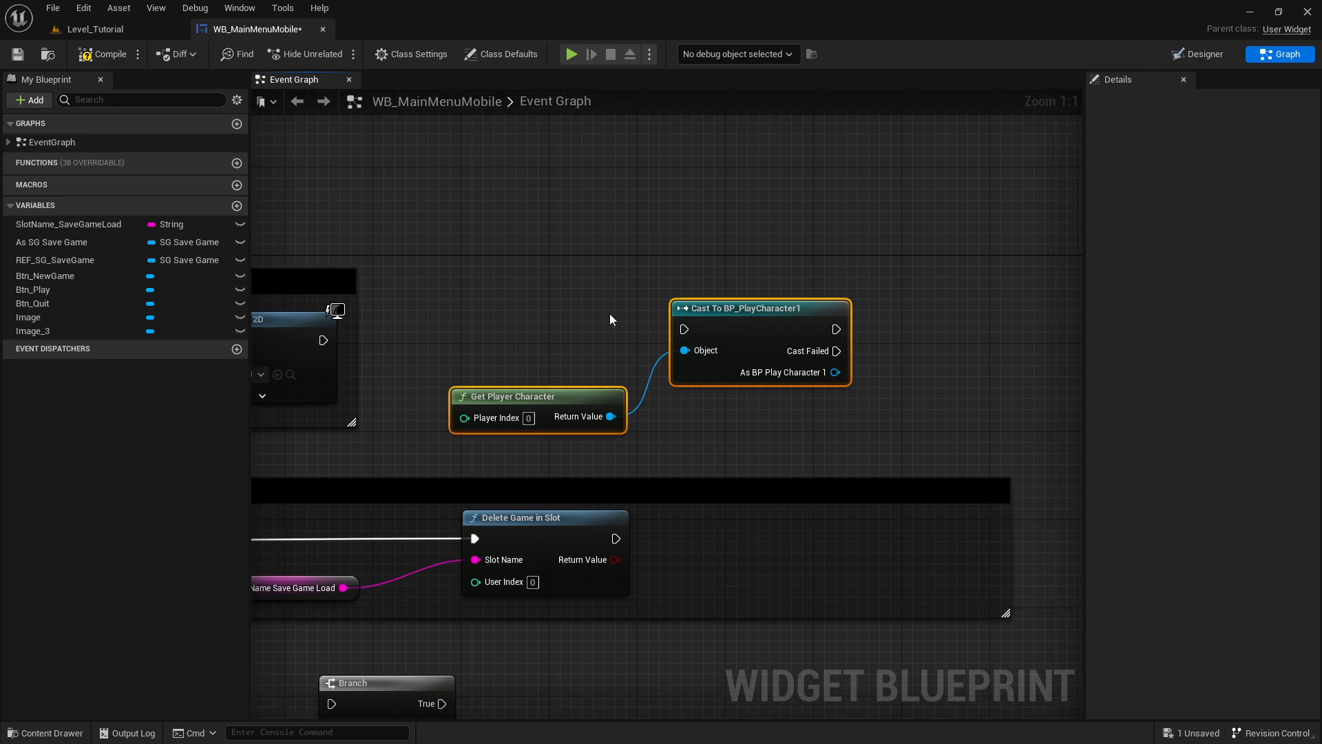
{"action": "left_click_drag", "start_coordinate": [324, 340], "coordinate": [807, 324]}
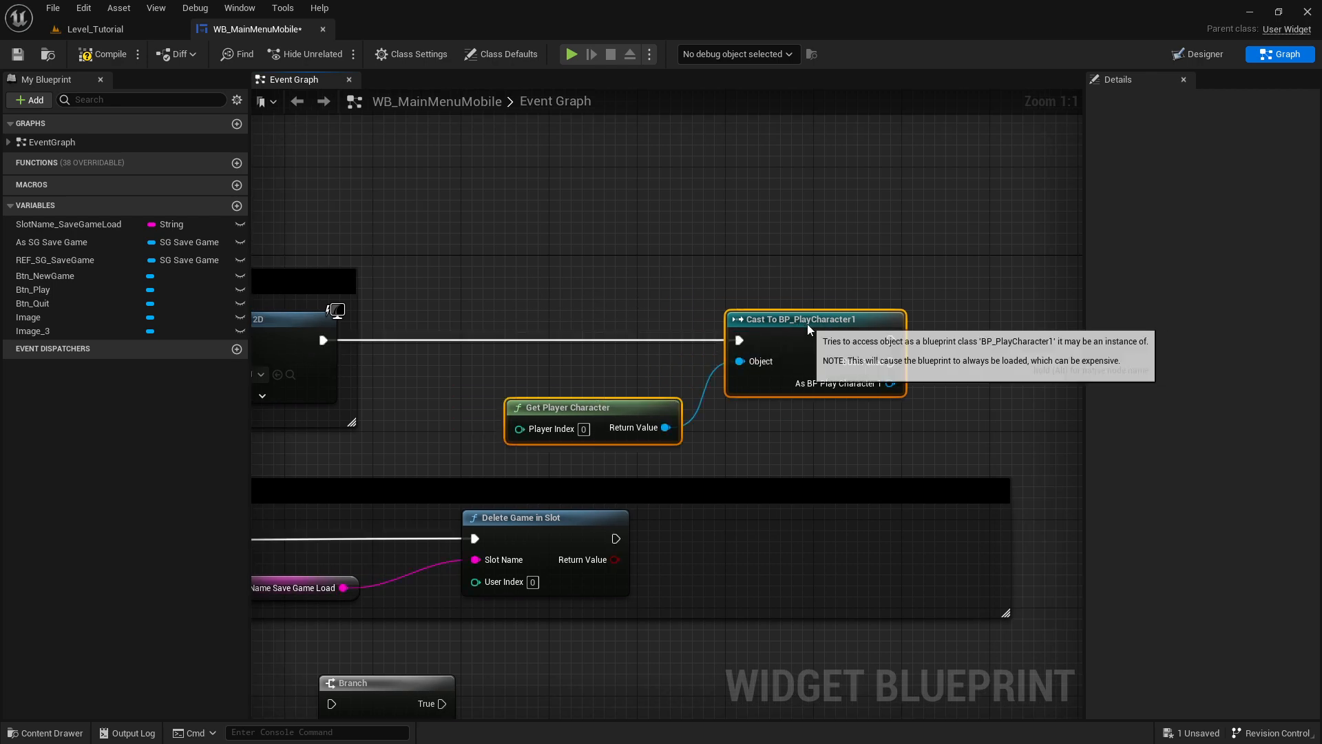
{"action": "left_click", "coordinate": [647, 277]}
{"action": "right_click_drag", "start_coordinate": [538, 265], "coordinate": [835, 197]}
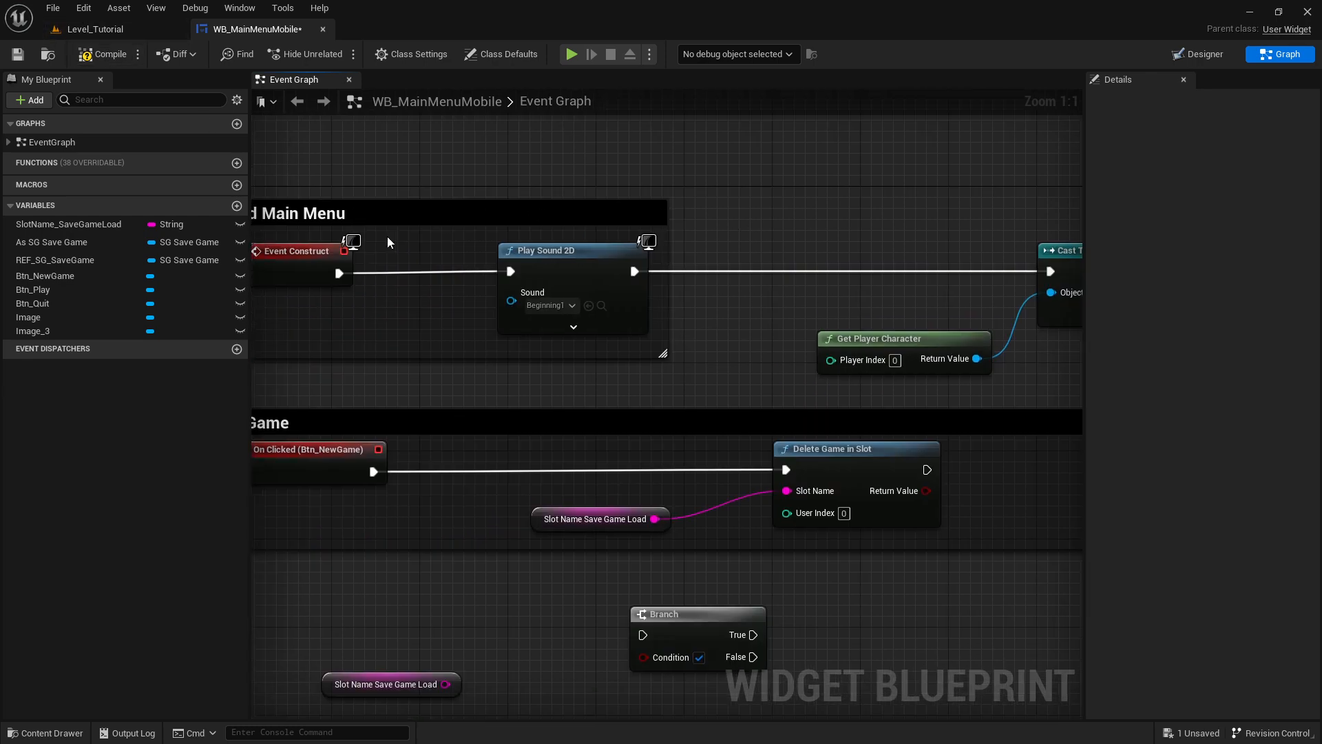
{"action": "right_click_drag", "start_coordinate": [1014, 293], "coordinate": [853, 279]}
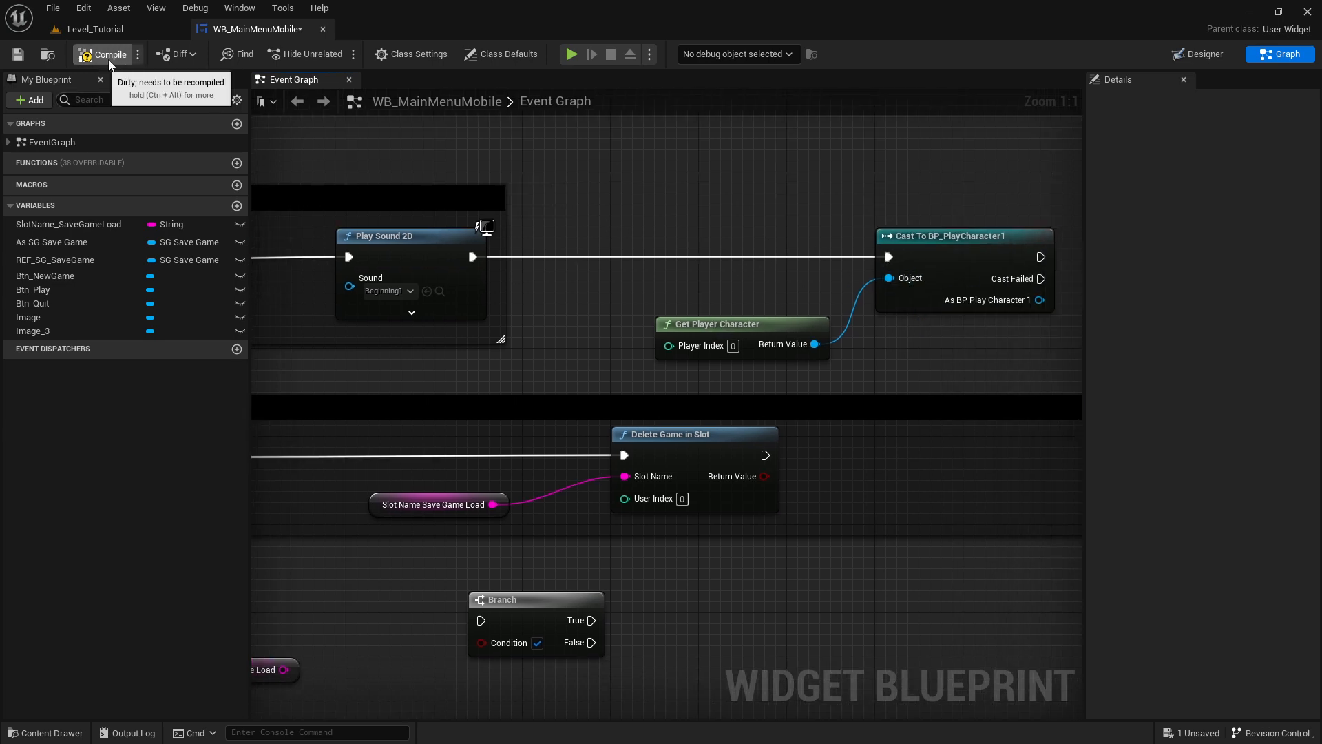
{"action": "left_click_drag", "start_coordinate": [728, 201], "coordinate": [956, 291]}
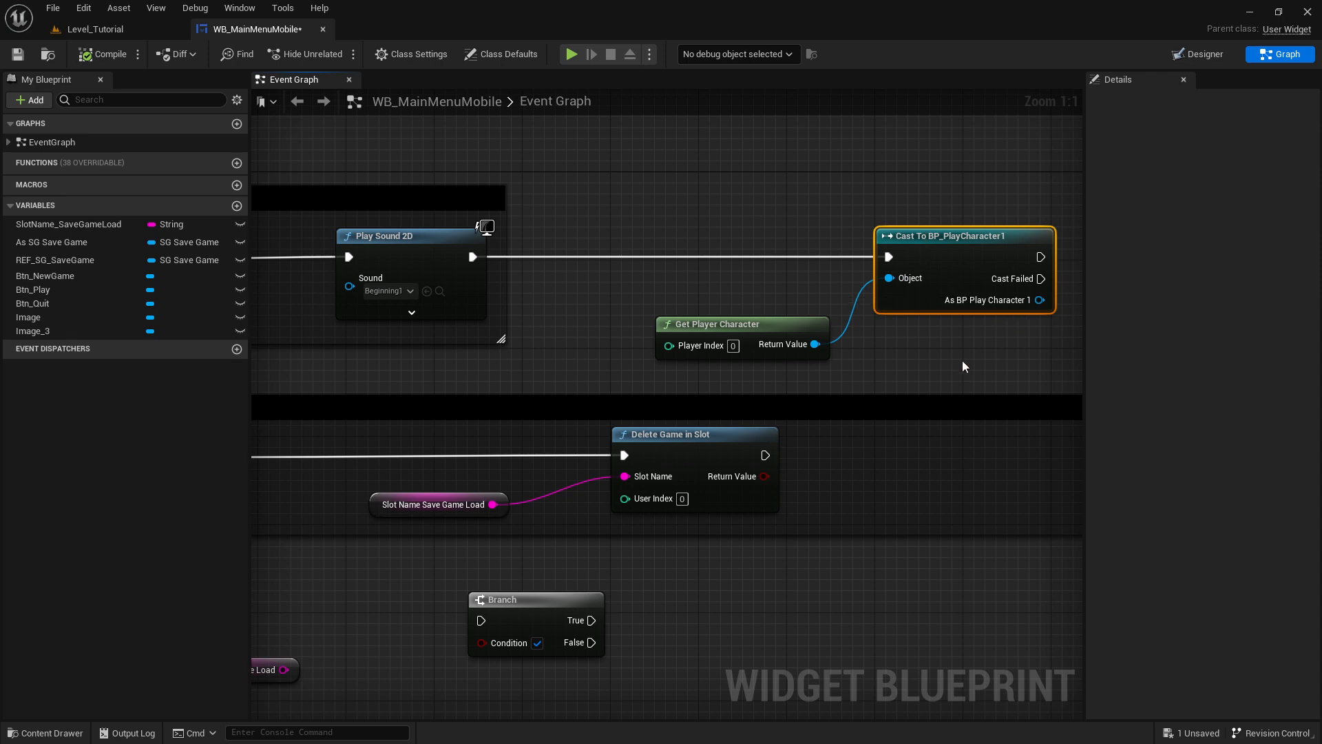
{"action": "left_click_drag", "start_coordinate": [712, 205], "coordinate": [949, 379]}
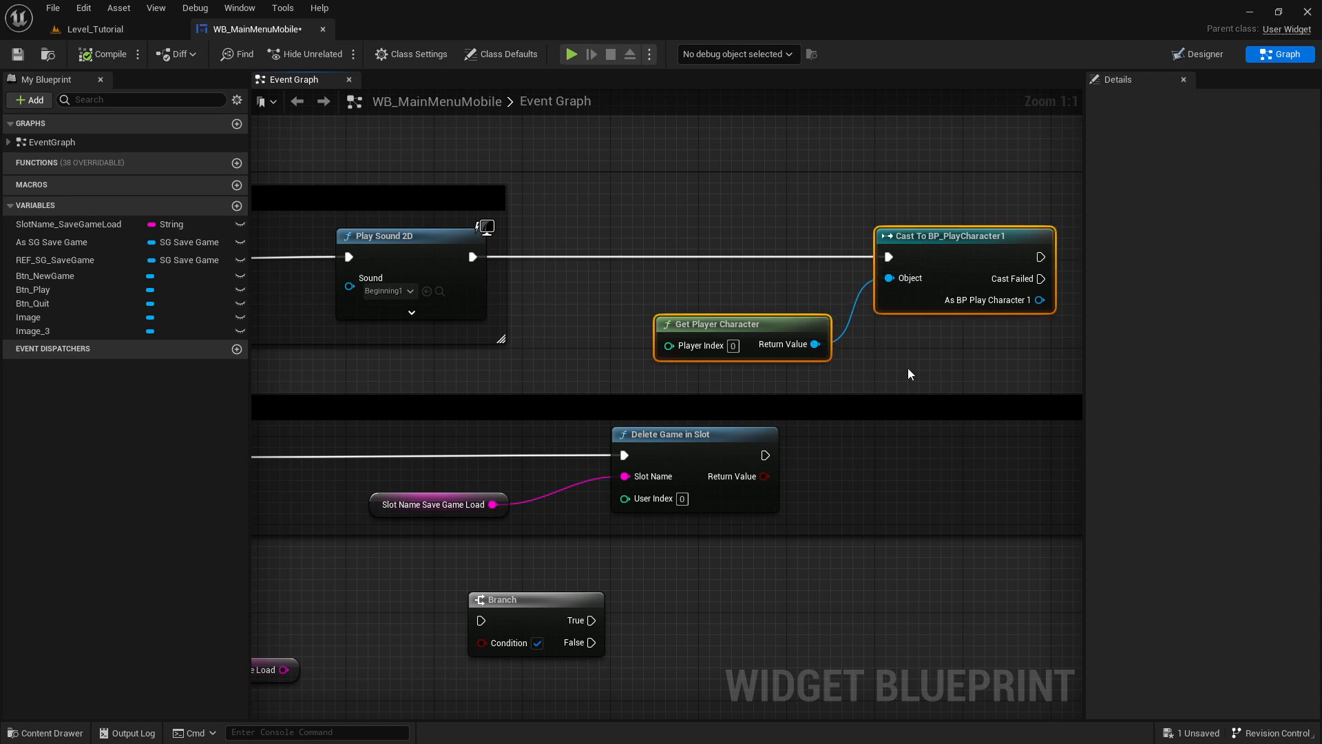
- Return to Level_Tutorial and save the modified WB_MainMenuMobile asset through Save All
{"action": "left_click", "coordinate": [95, 29]}
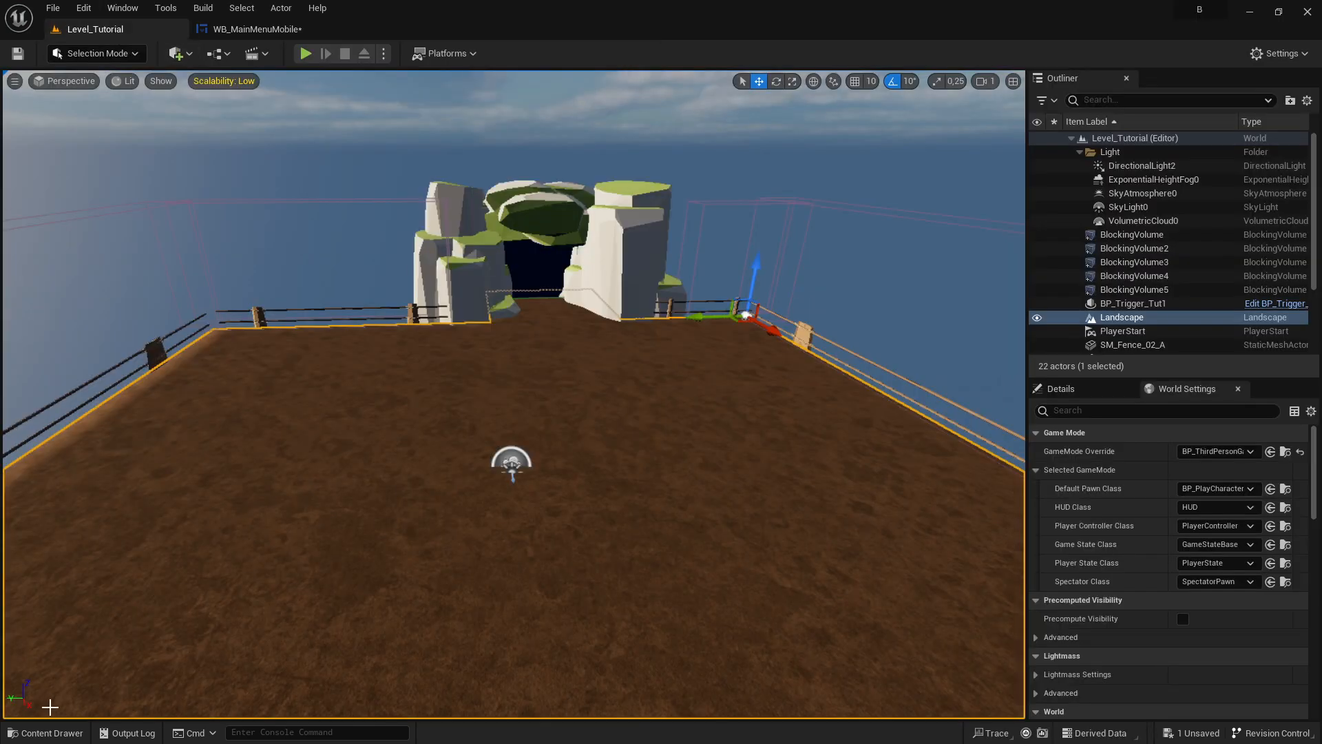
{"action": "left_click", "coordinate": [45, 733]}
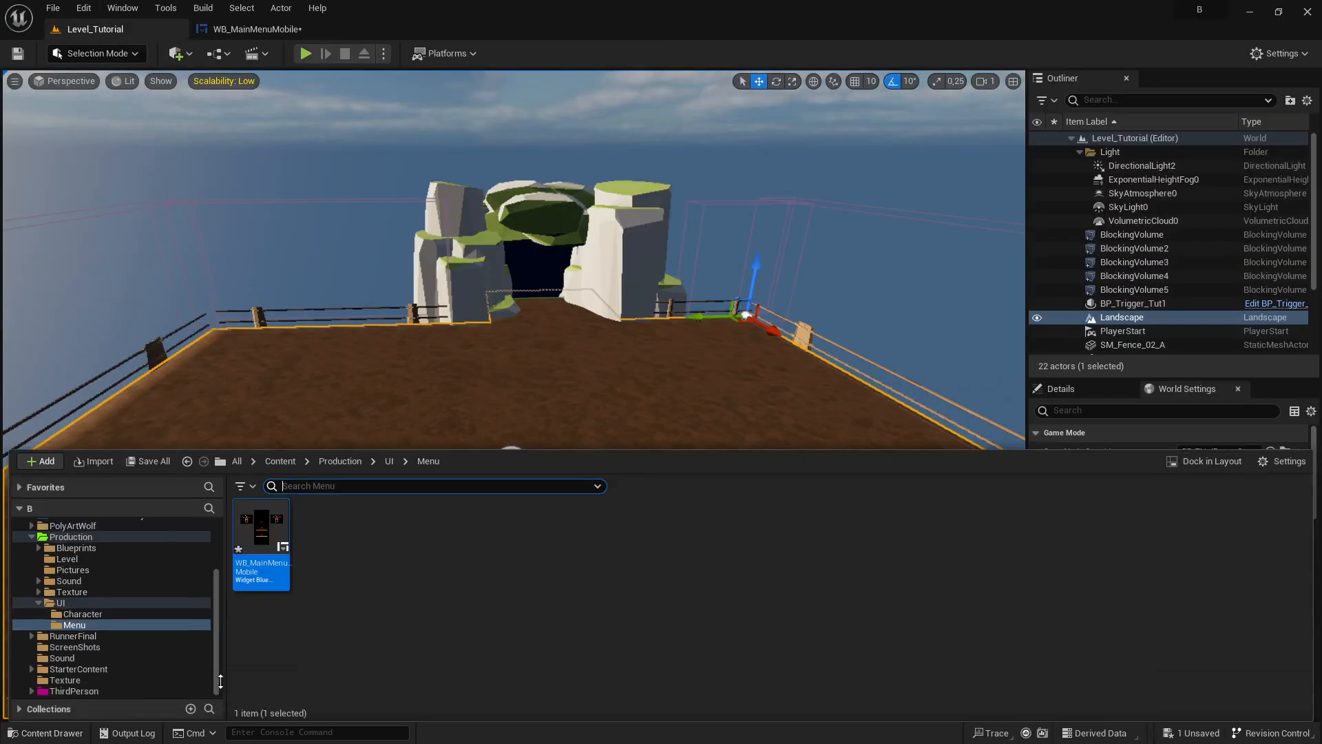
{"action": "left_click", "coordinate": [100, 461]}
{"action": "left_click", "coordinate": [1016, 218]}
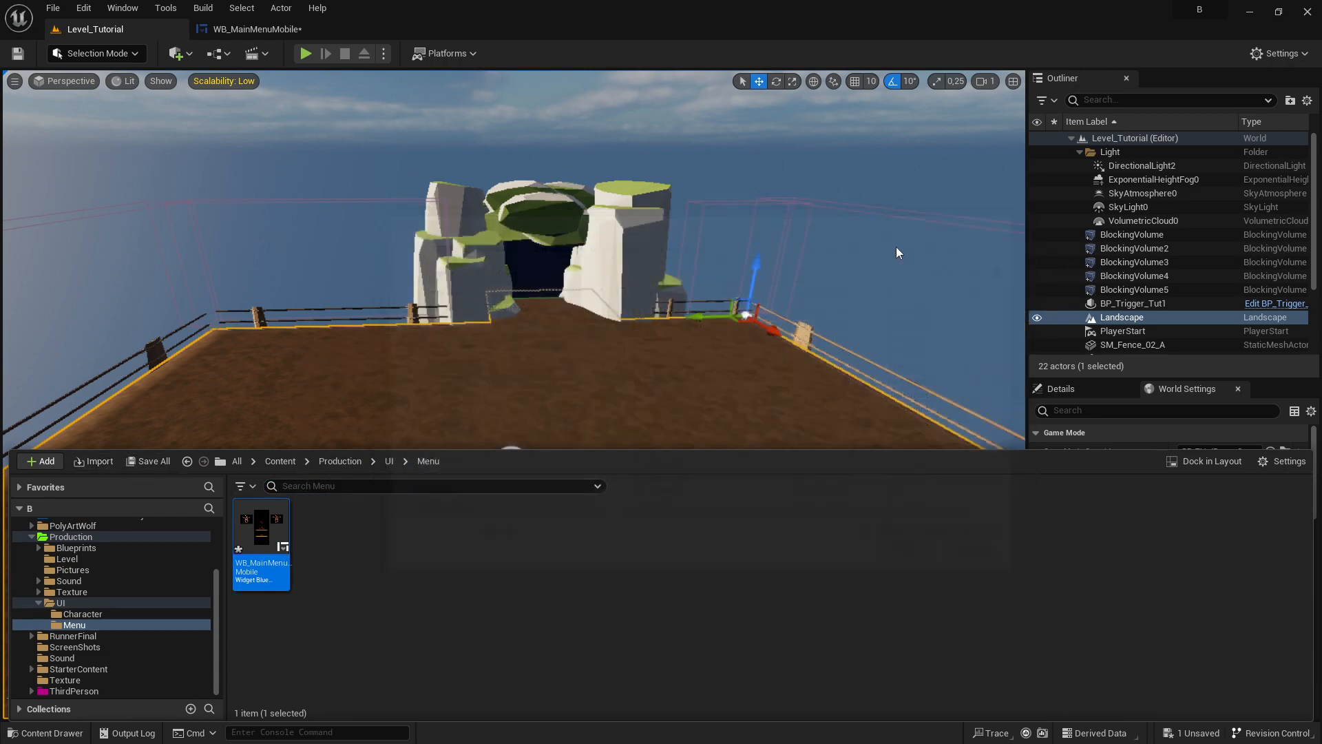
{"action": "left_click", "coordinate": [141, 462]}
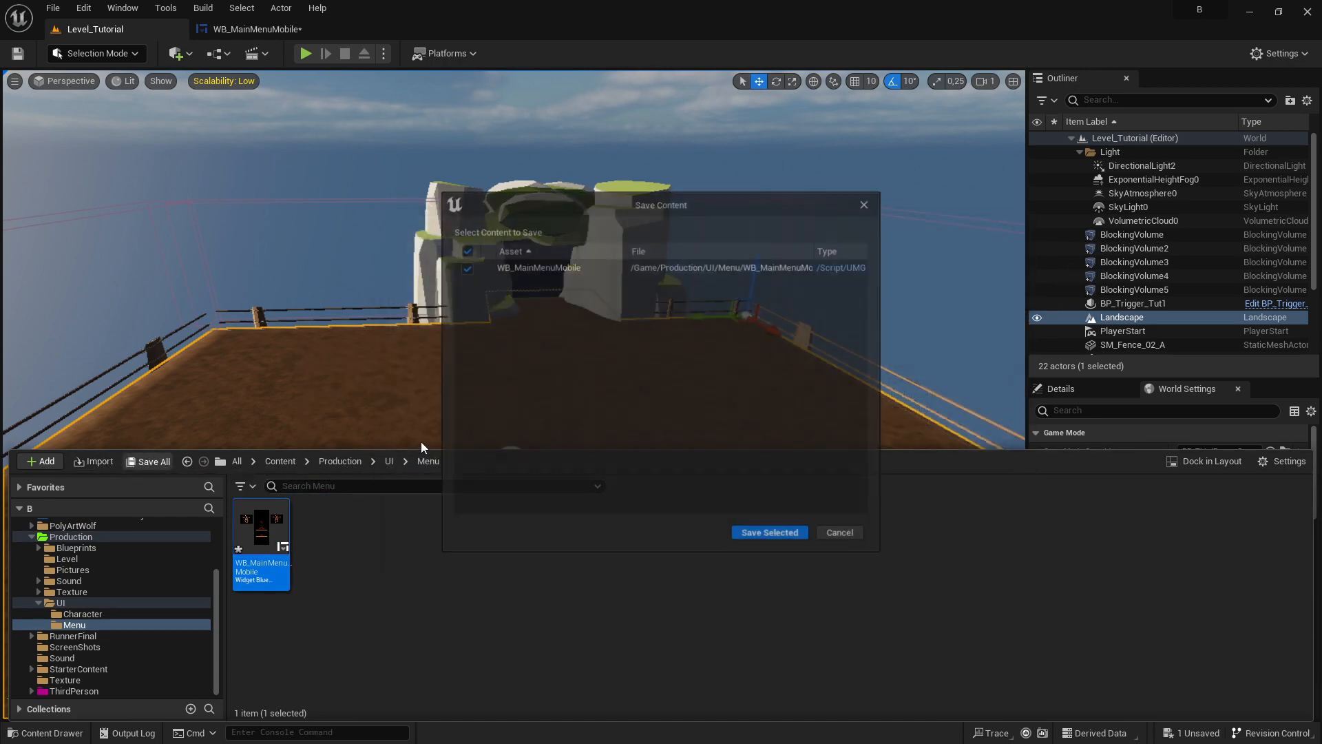
{"action": "left_click", "coordinate": [763, 539]}
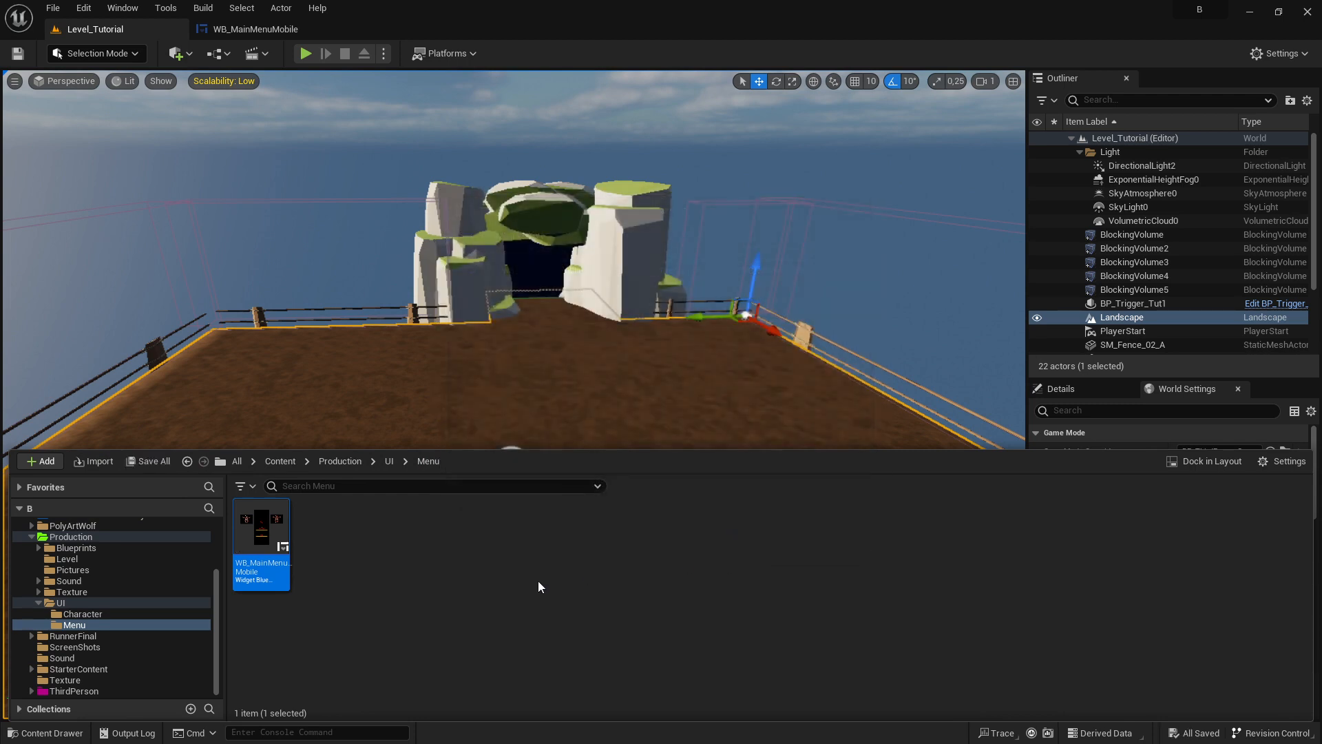
- Start migrating WB_MainMenuMobile and review all its dependent assets in the asset report
{"action": "right_click", "coordinate": [270, 534]}
{"action": "mouse_move", "coordinate": [418, 348]}
{"action": "mouse_move", "coordinate": [390, 332]}
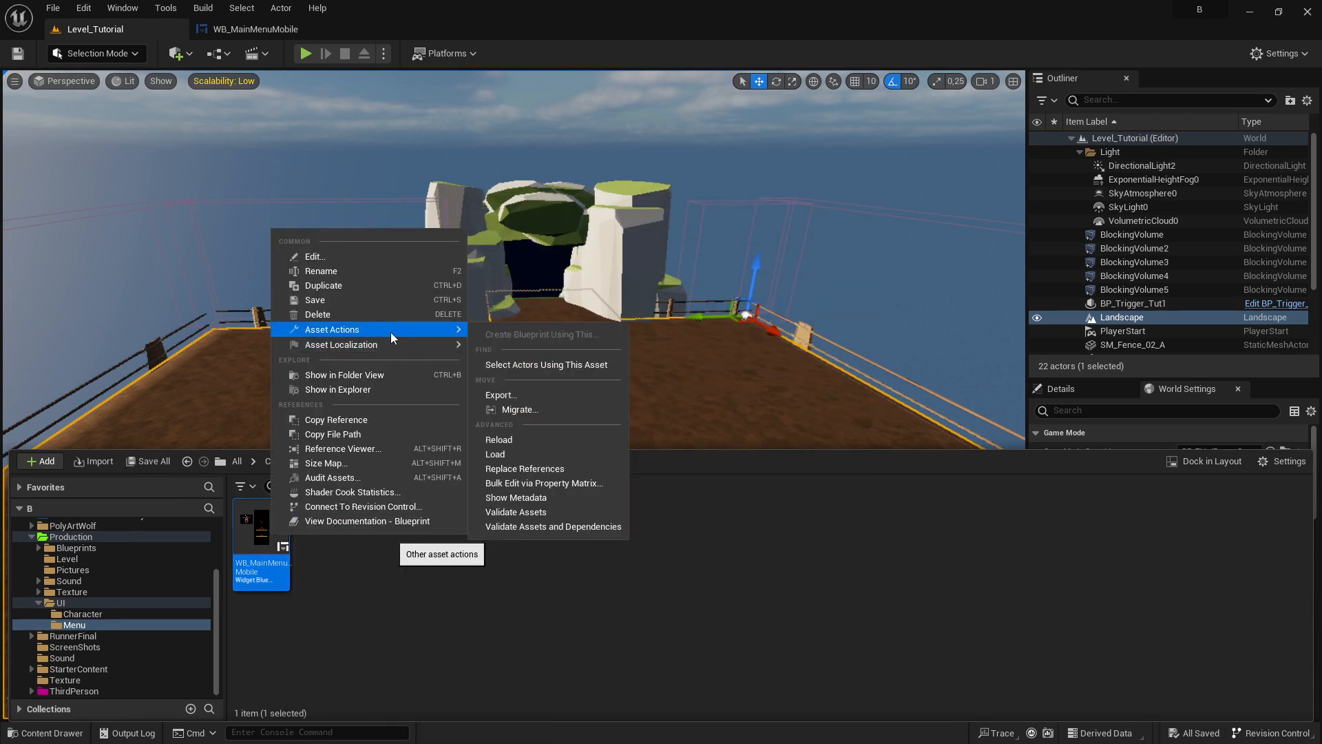
{"action": "left_click", "coordinate": [559, 409]}
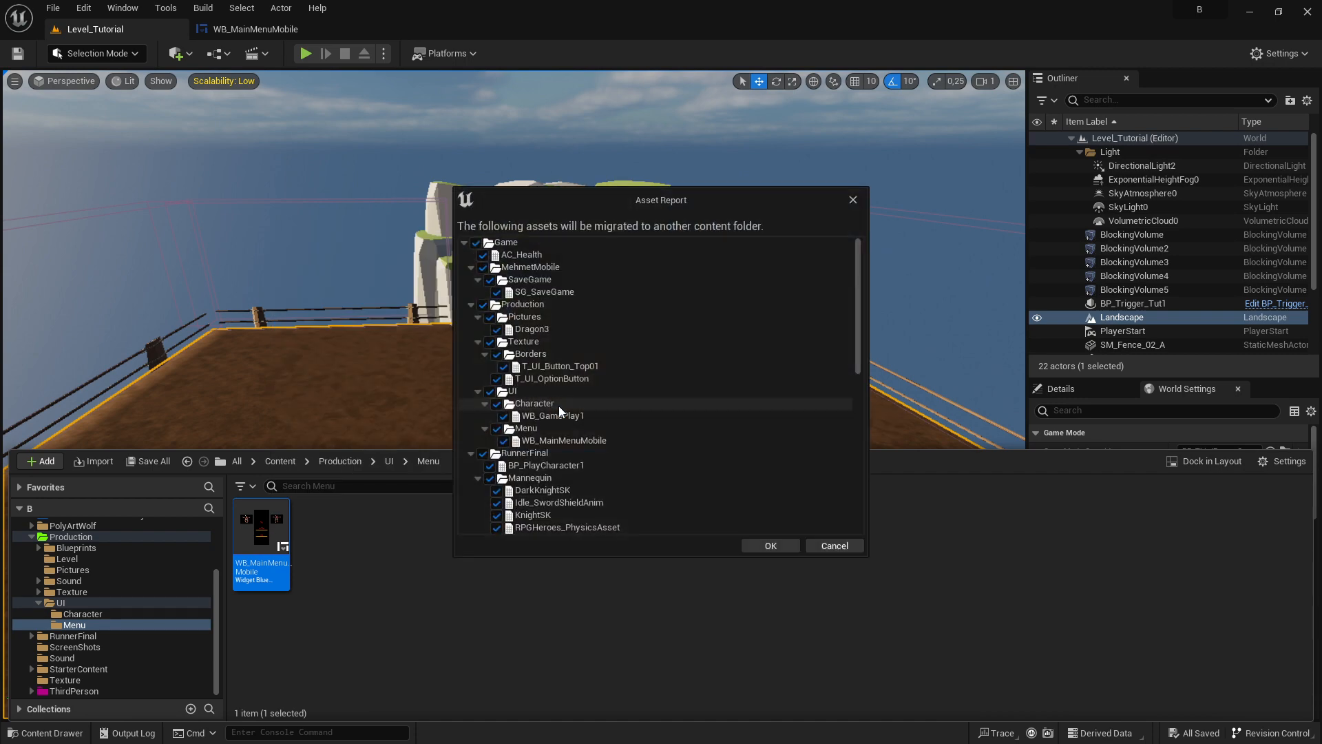
{"action": "scroll", "coordinate": [730, 276], "scroll_direction": "down", "scroll_amount": 5}
{"action": "scroll", "coordinate": [738, 292], "scroll_direction": "down", "scroll_amount": 3}
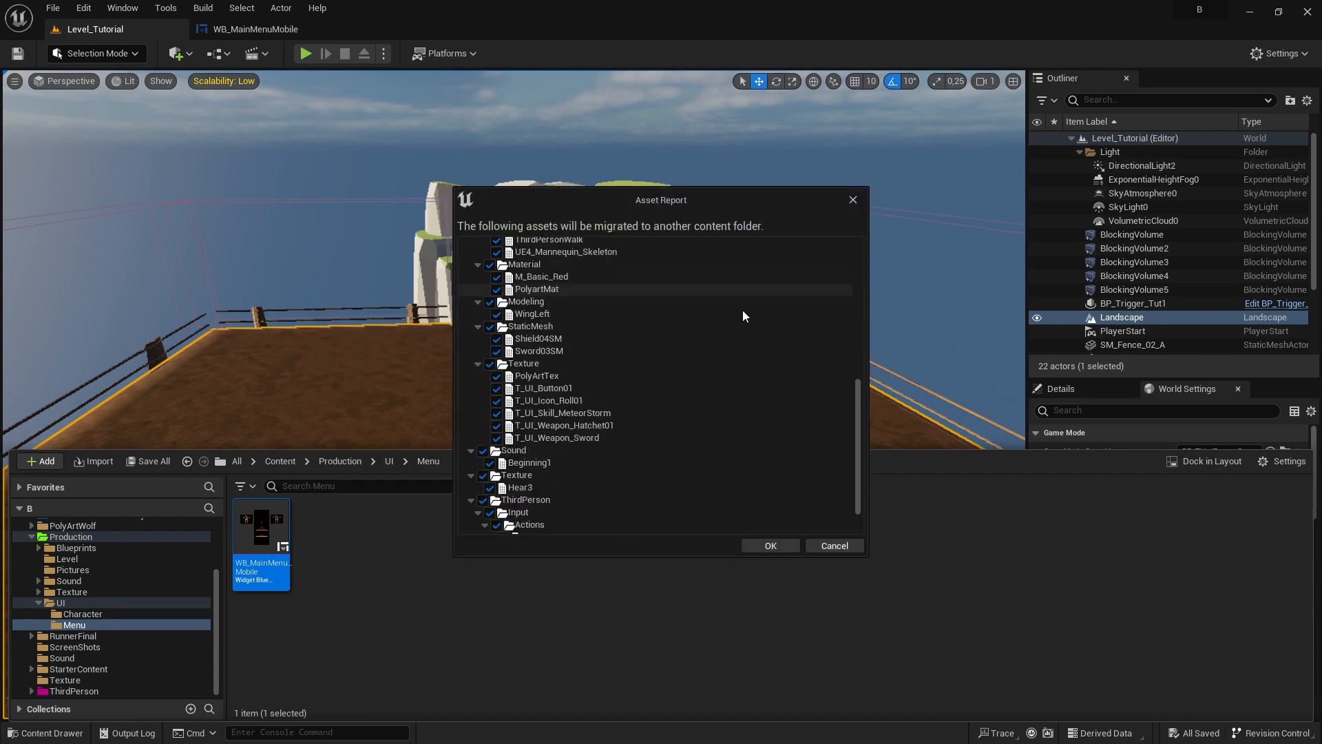
{"action": "scroll", "coordinate": [741, 315], "scroll_direction": "up", "scroll_amount": 8}
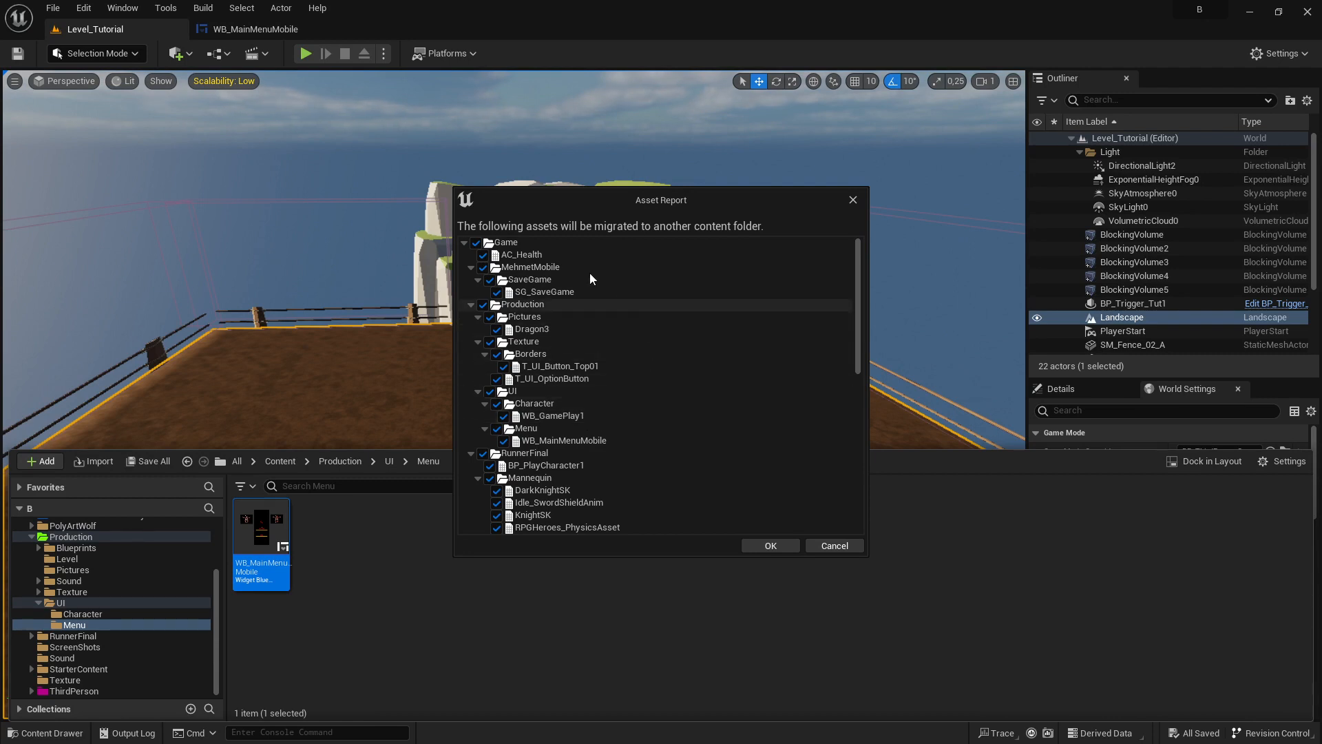
- Collapse the MehmetMobile, Production, RunnerFinal, ThirdPerson and Sound folders in the asset report, and close it without migrating
{"action": "left_click", "coordinate": [471, 267]}
{"action": "left_click", "coordinate": [471, 280]}
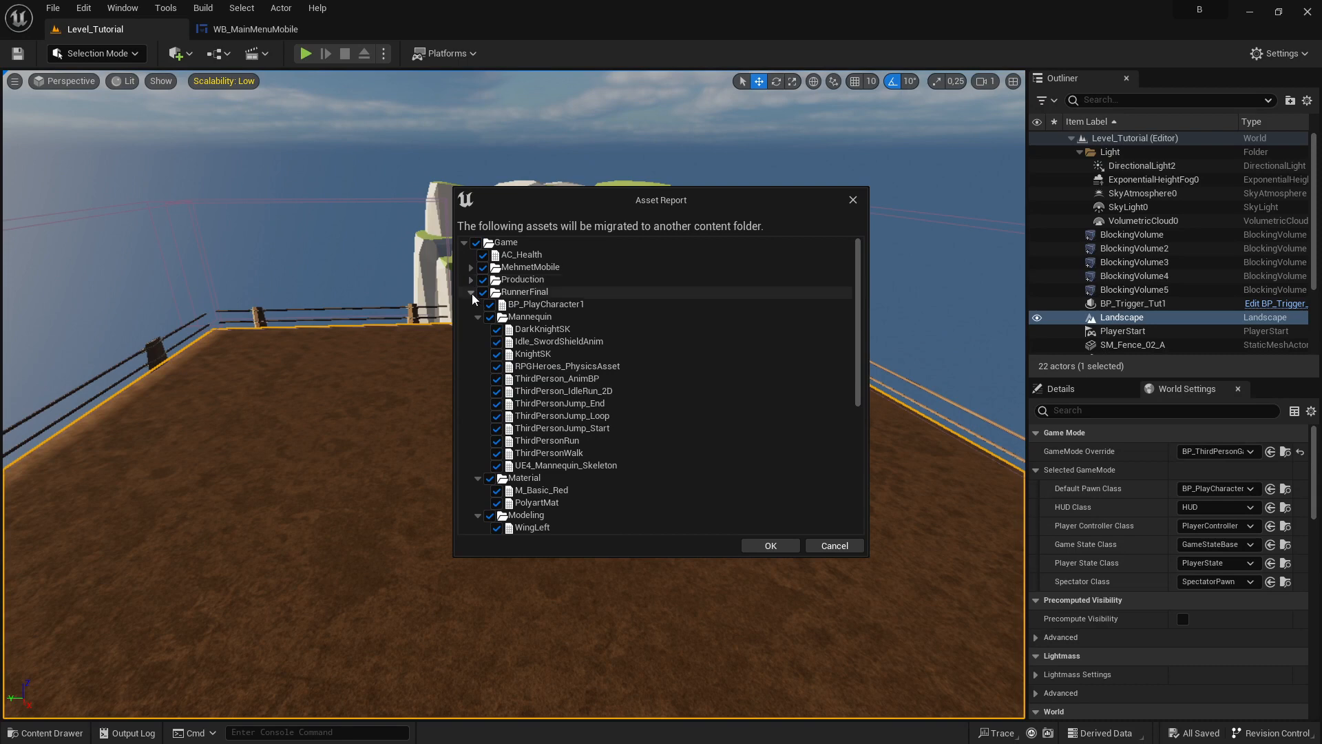
{"action": "left_click", "coordinate": [471, 292]}
{"action": "left_click", "coordinate": [471, 354]}
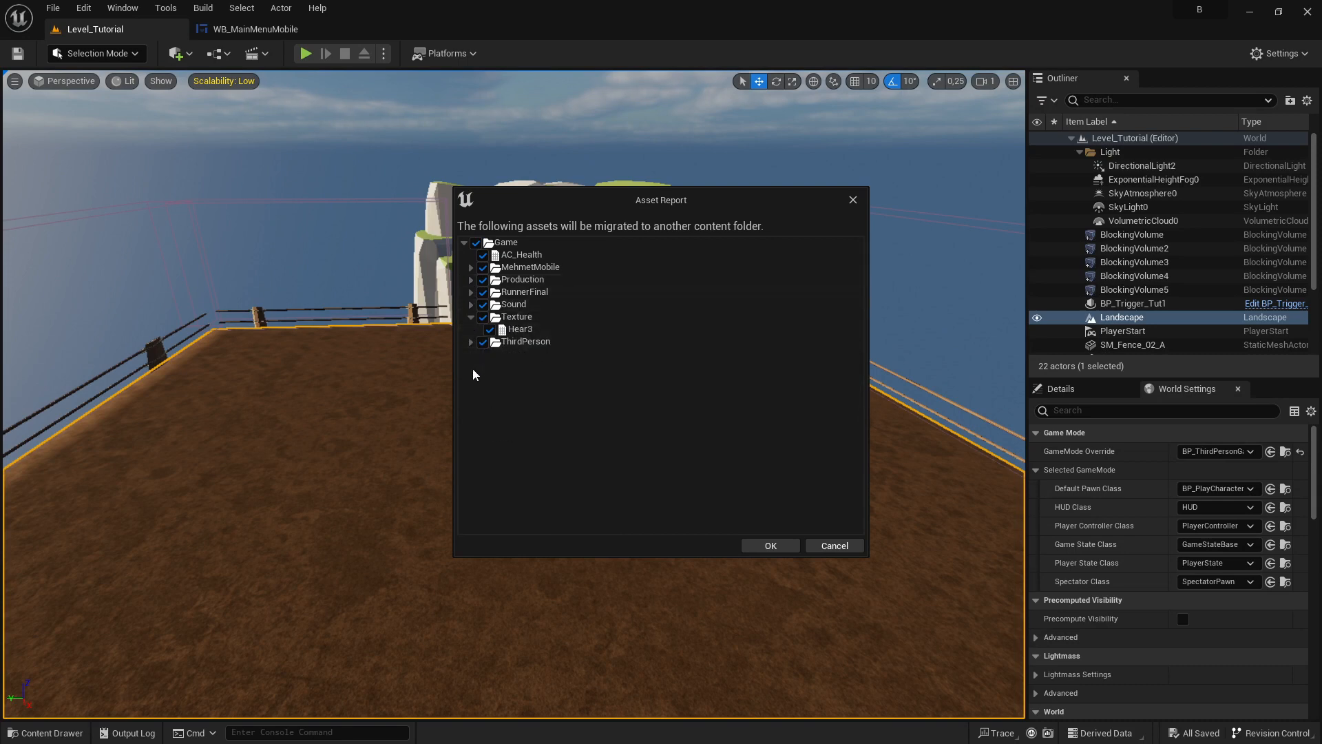
{"action": "left_click", "coordinate": [471, 304]}
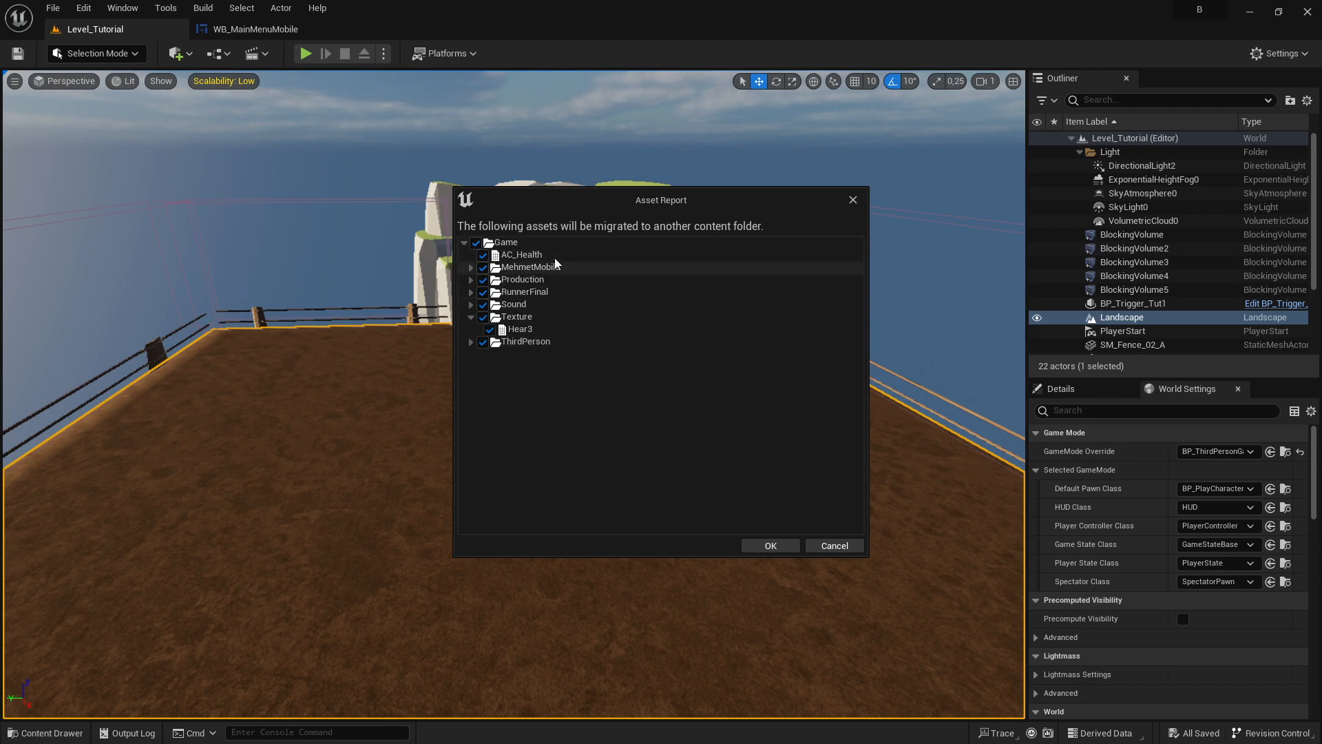
{"action": "left_click", "coordinate": [852, 199]}
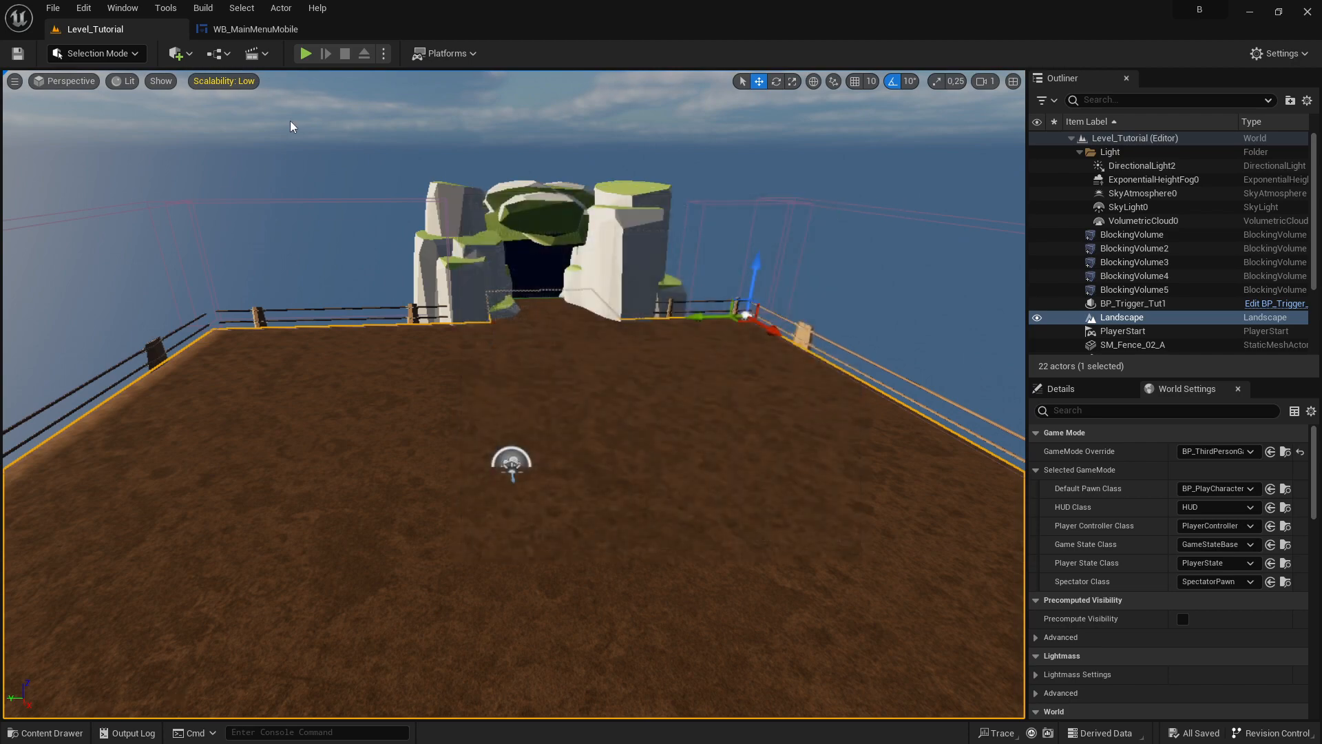
- Return to WB_MainMenuMobile and review its whole event graph and its designer layout
{"action": "left_click", "coordinate": [255, 29]}
{"action": "scroll", "coordinate": [602, 363], "scroll_direction": "down", "scroll_amount": 10}
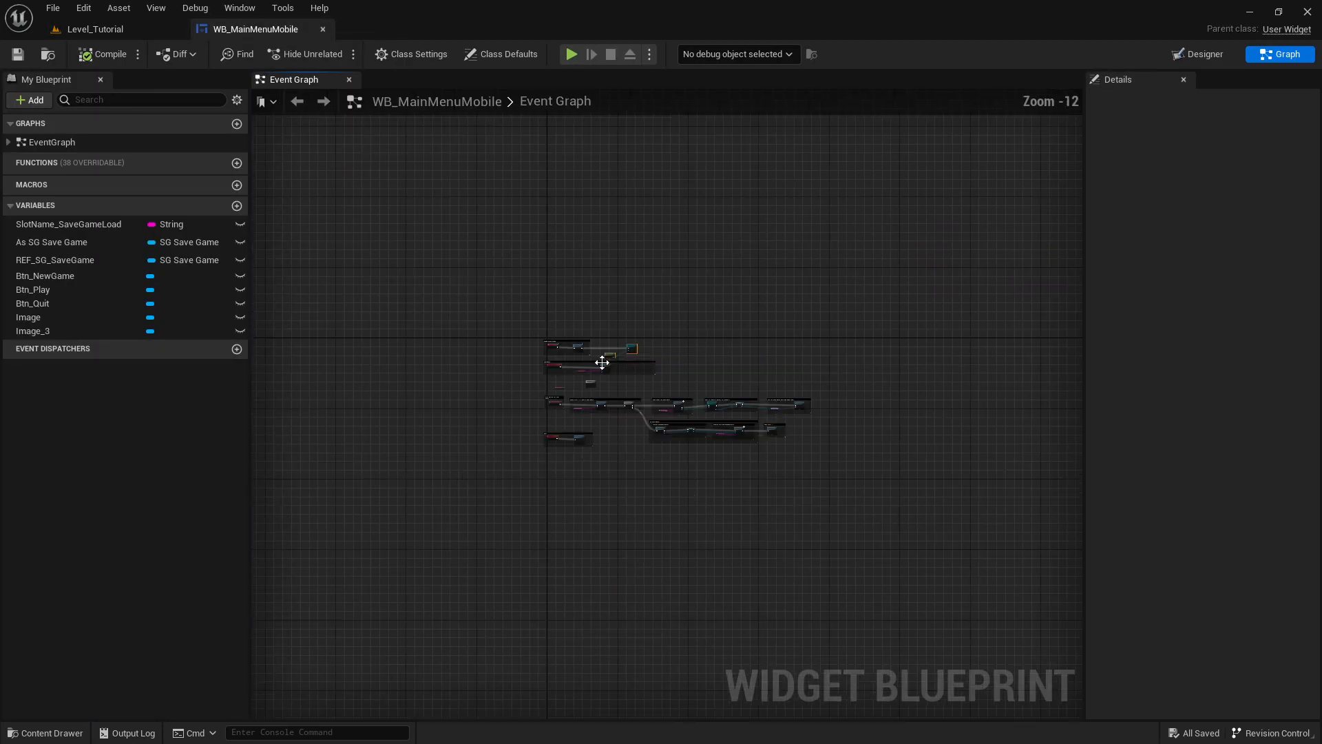
{"action": "scroll", "coordinate": [603, 363], "scroll_direction": "up", "scroll_amount": 6}
{"action": "scroll", "coordinate": [648, 497], "scroll_direction": "up", "scroll_amount": 1}
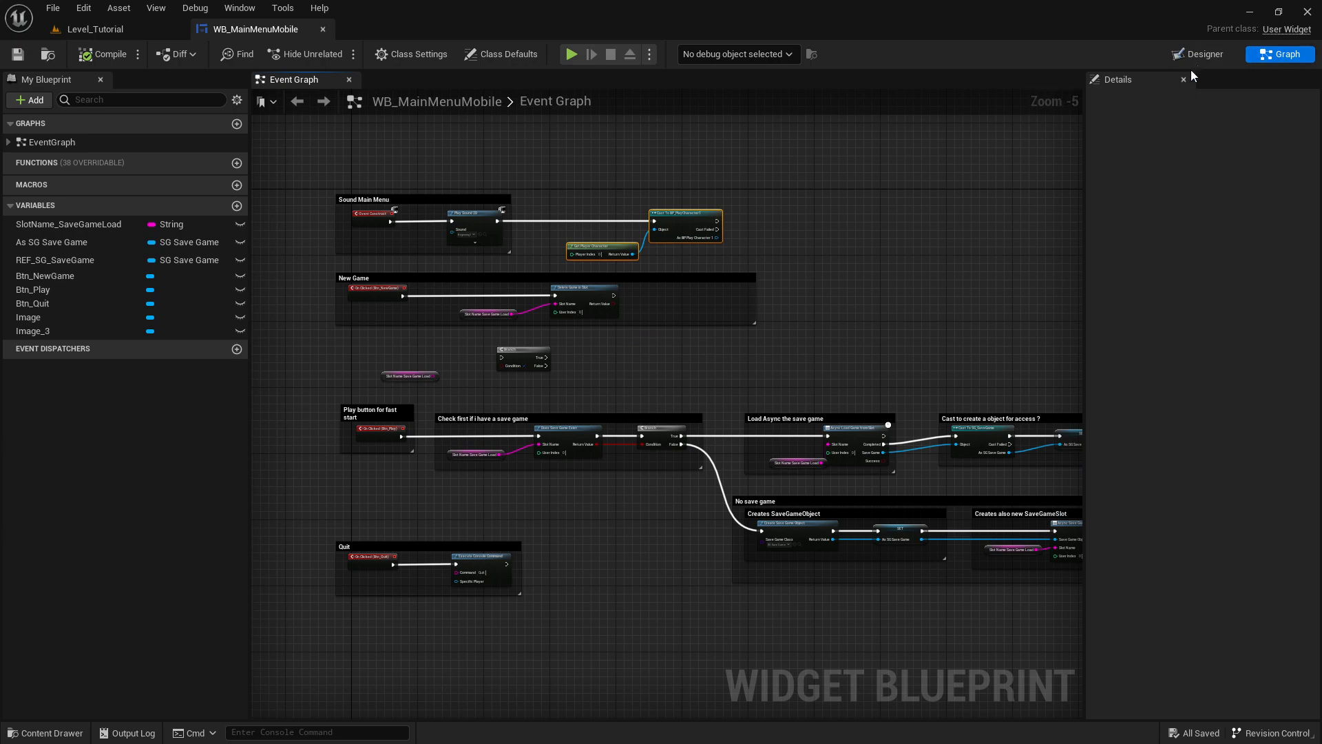
{"action": "left_click", "coordinate": [1205, 54]}
{"action": "left_click", "coordinate": [1281, 53]}
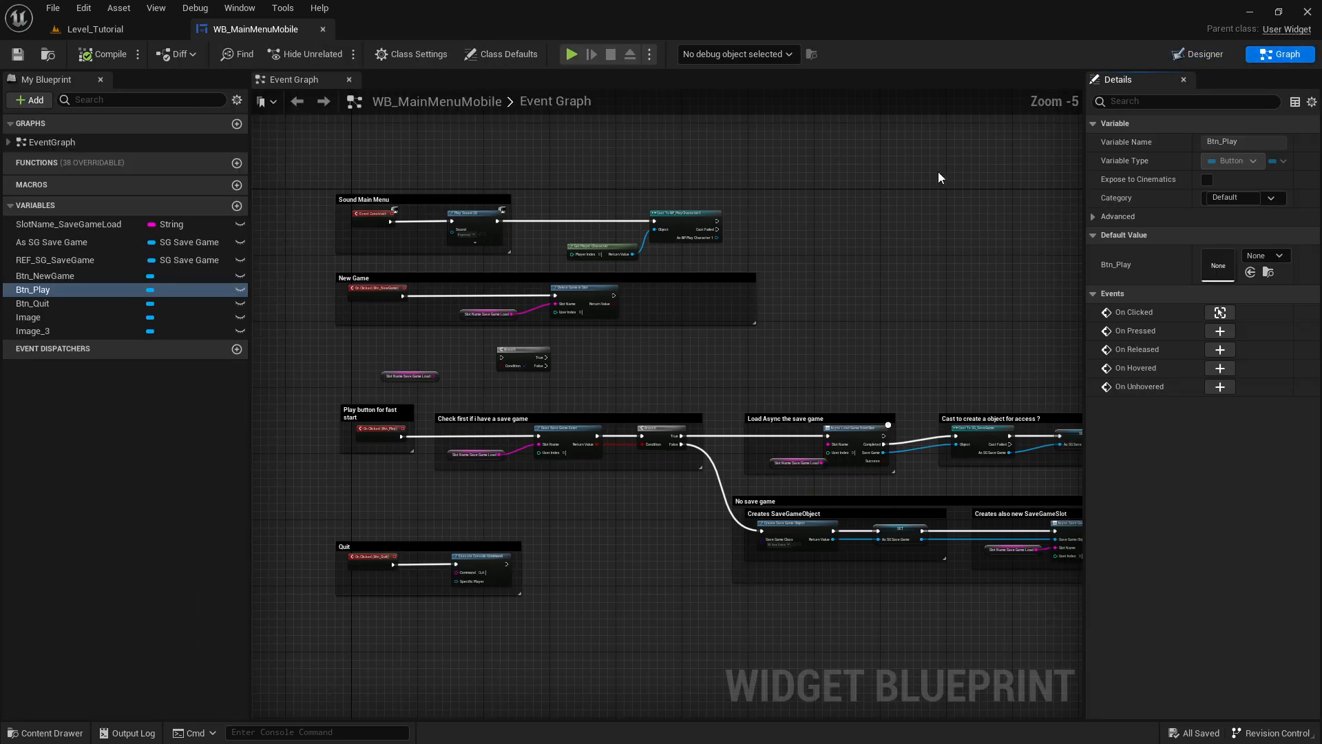
{"action": "left_click", "coordinate": [1196, 55]}
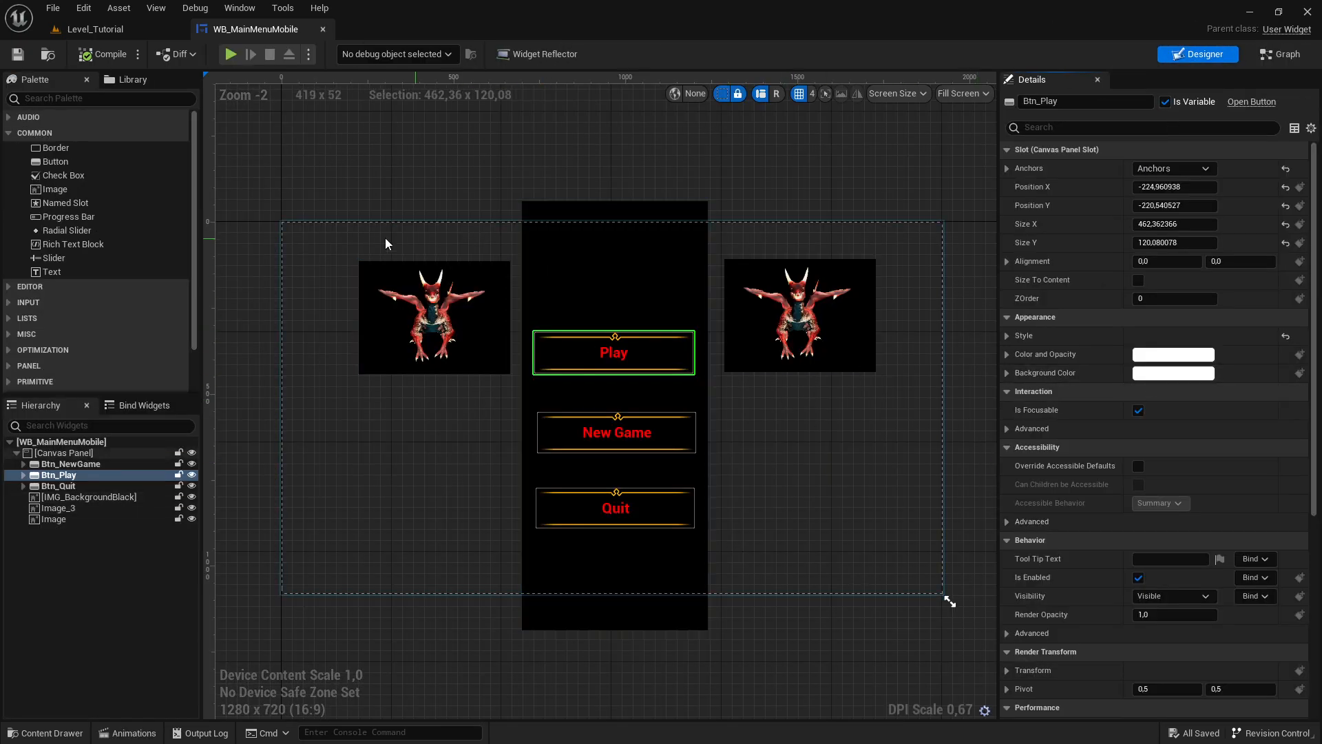
- Delete the Get Player Character and Cast To BP_PlayCharacter1 nodes from the Sound Main Menu logic in WB_MainMenuMobile's event graph
{"action": "left_click", "coordinate": [874, 621]}
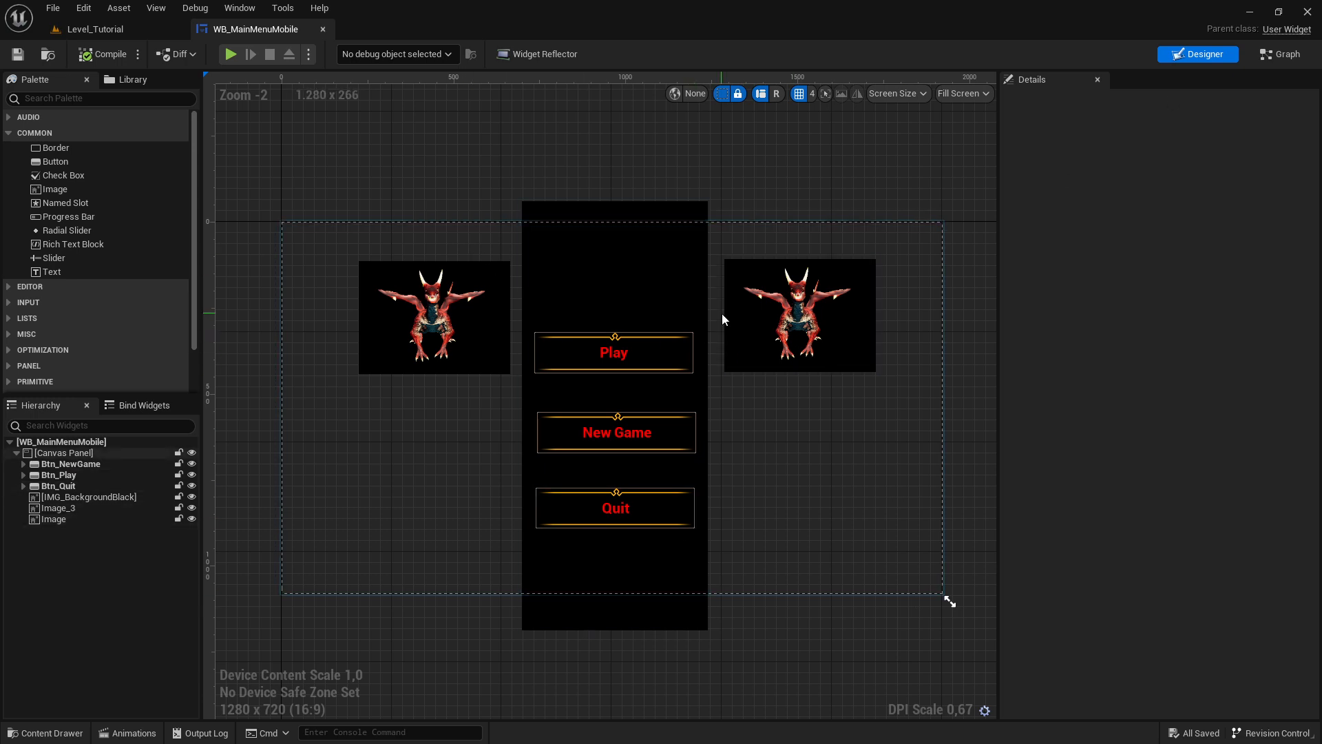
{"action": "left_click", "coordinate": [676, 431]}
{"action": "left_click", "coordinate": [676, 506]}
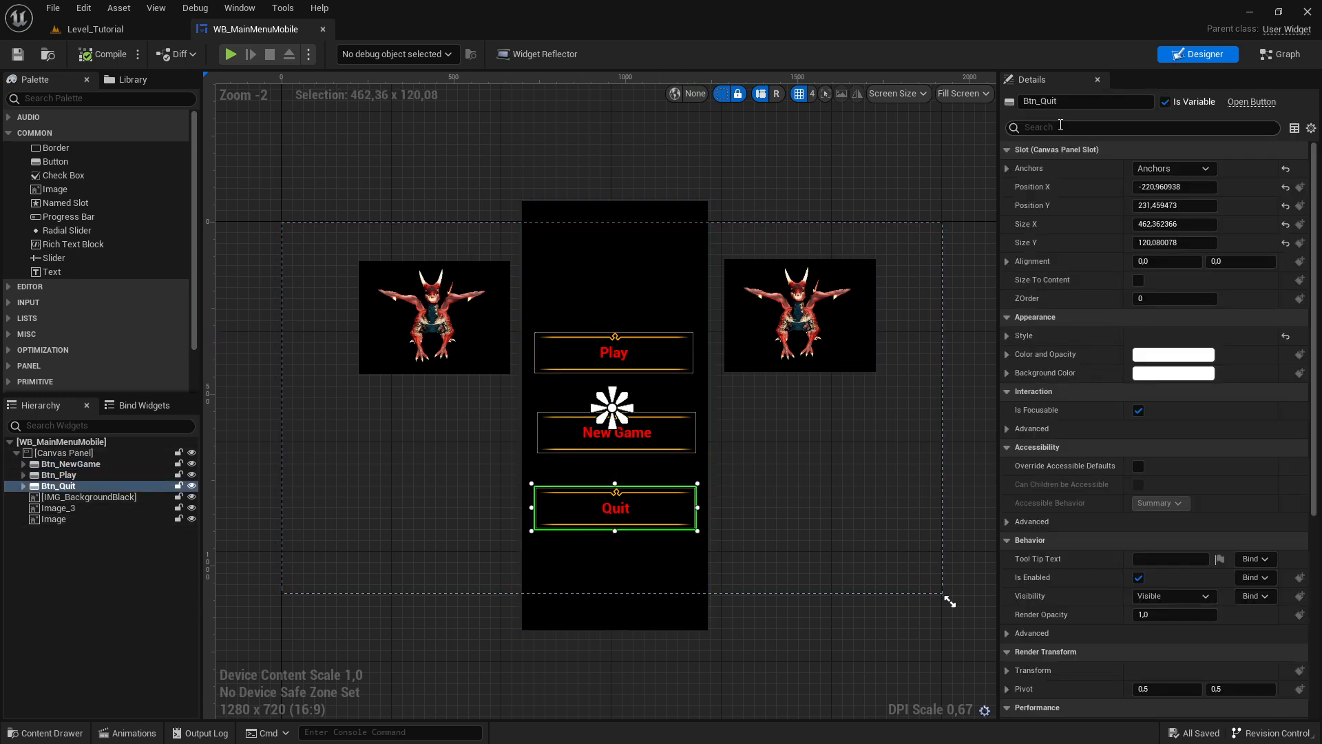
{"action": "left_click", "coordinate": [1279, 55]}
{"action": "scroll", "coordinate": [548, 400], "scroll_direction": "up", "scroll_amount": 3}
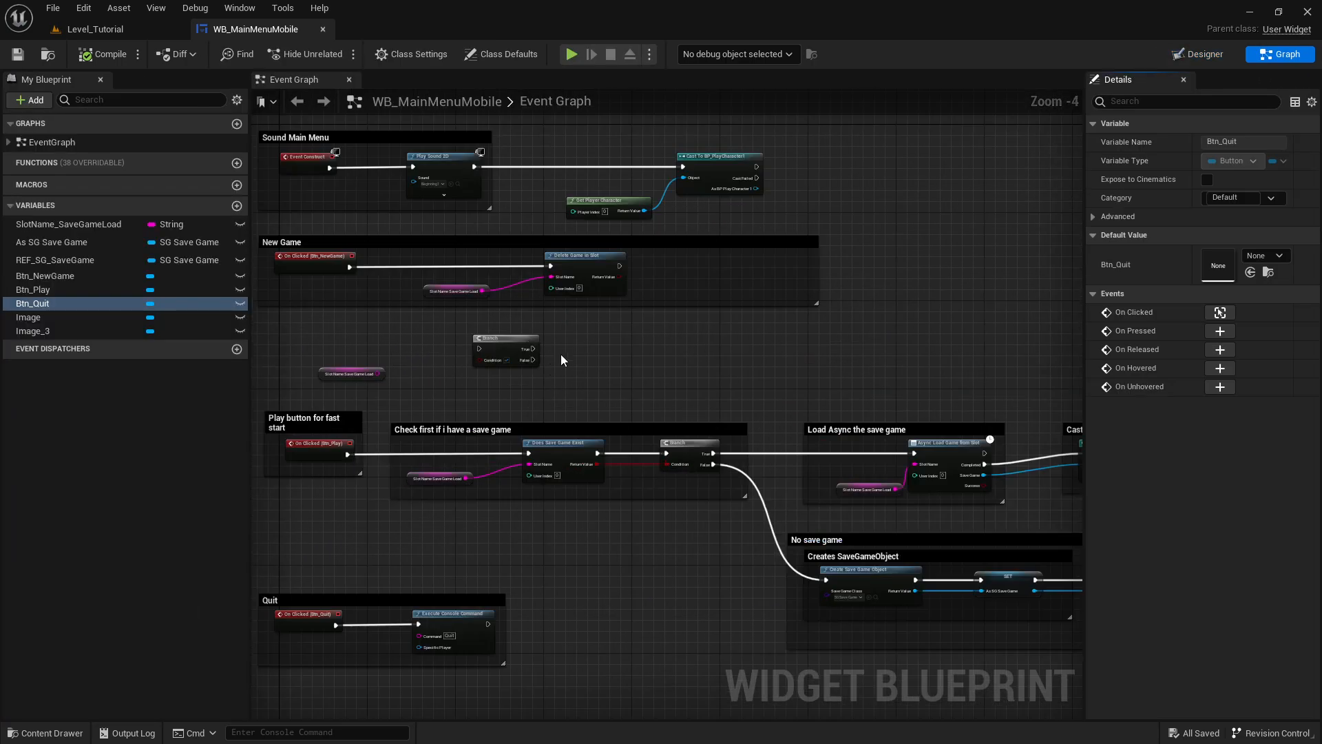
{"action": "scroll", "coordinate": [562, 360], "scroll_direction": "up", "scroll_amount": 3}
{"action": "left_click_drag", "start_coordinate": [851, 304], "coordinate": [1010, 357]}
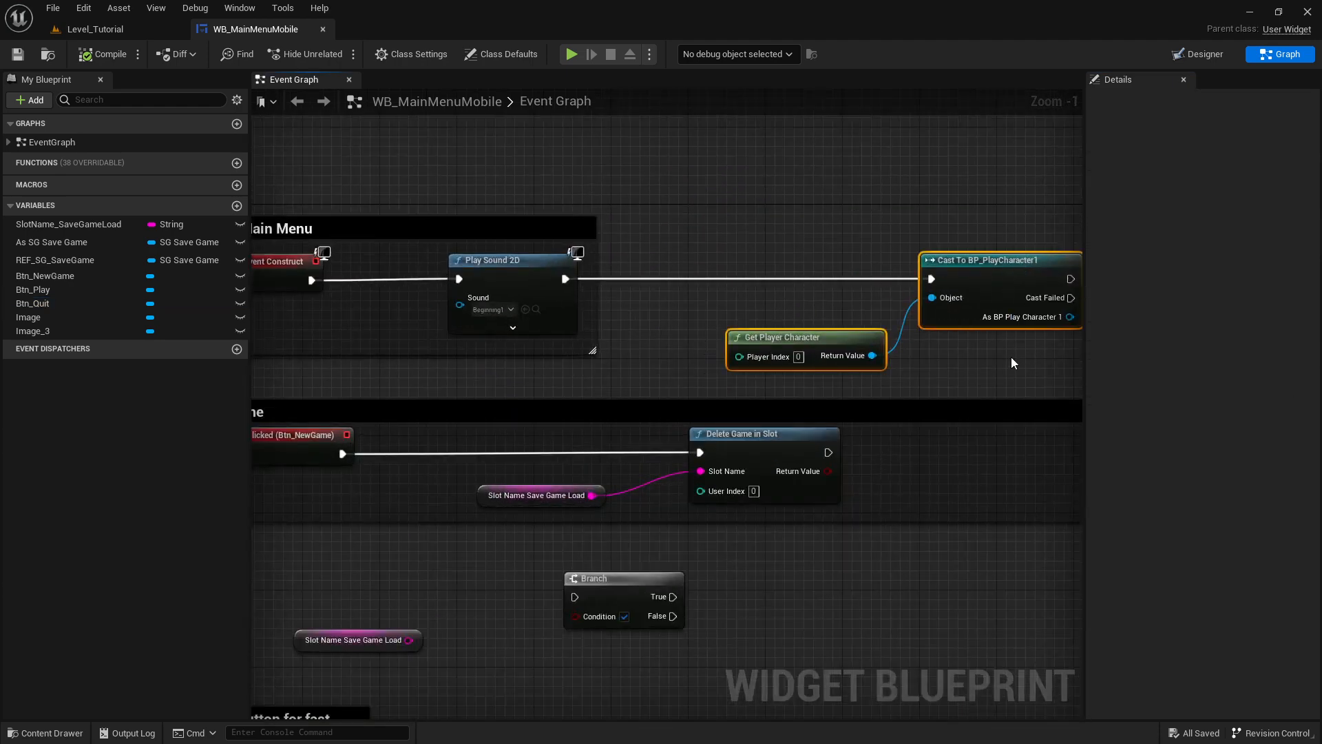
{"action": "key", "text": "Delete"}
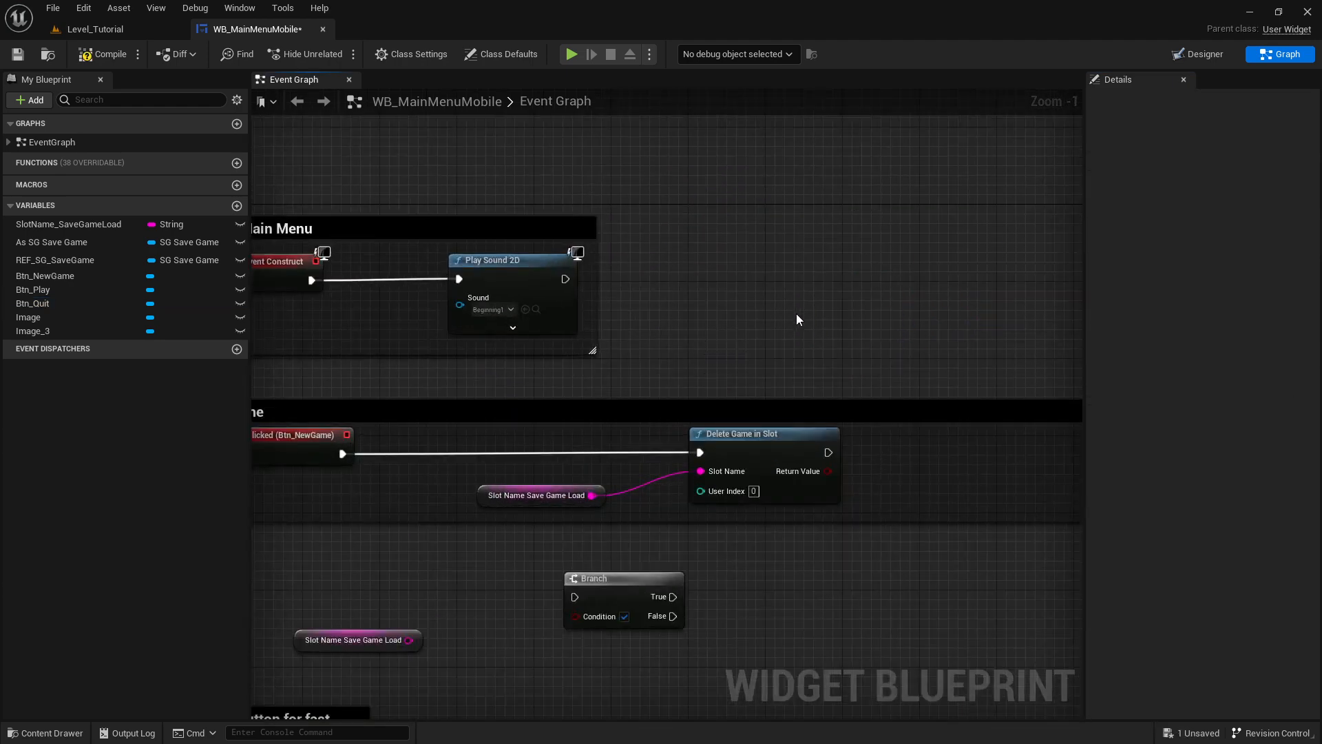
- Go back to Level_Tutorial and save WB_MainMenuMobile without the character cast, using Save All
{"action": "left_click", "coordinate": [96, 29]}
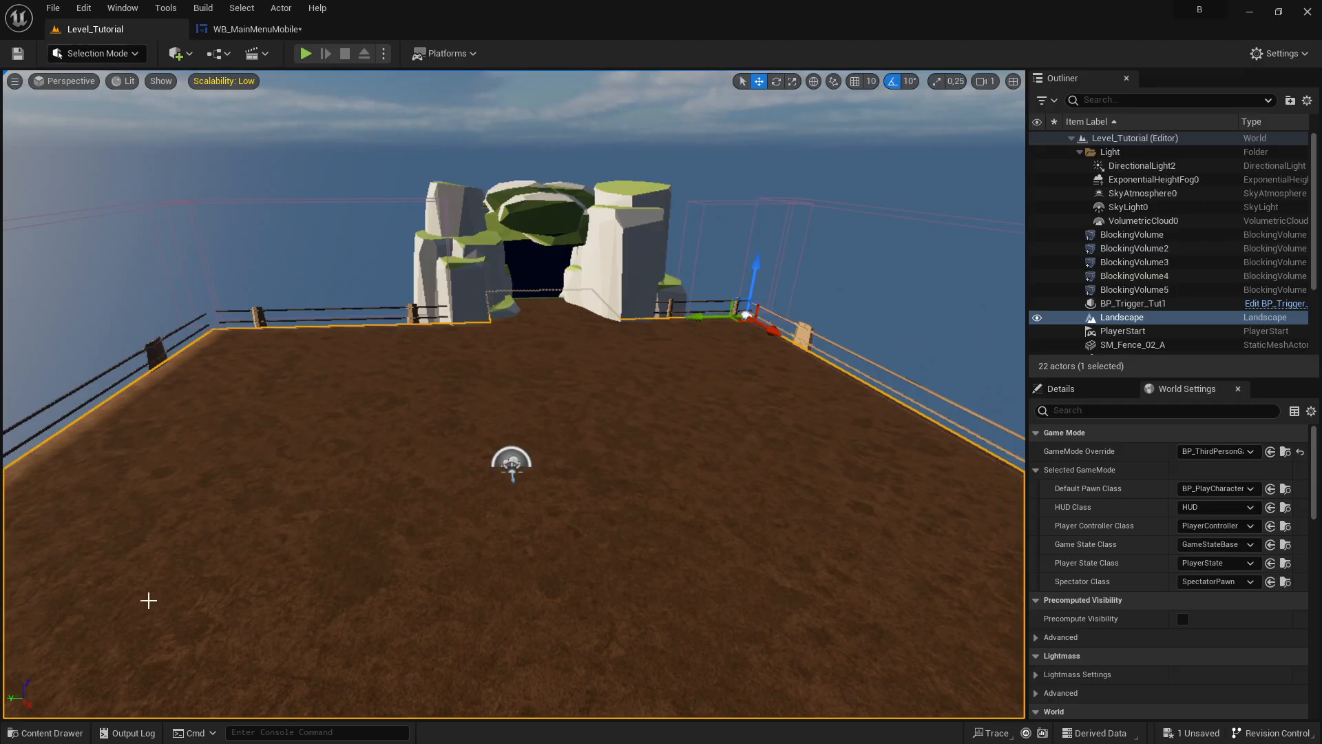
{"action": "left_click", "coordinate": [51, 733]}
{"action": "right_click", "coordinate": [267, 533]}
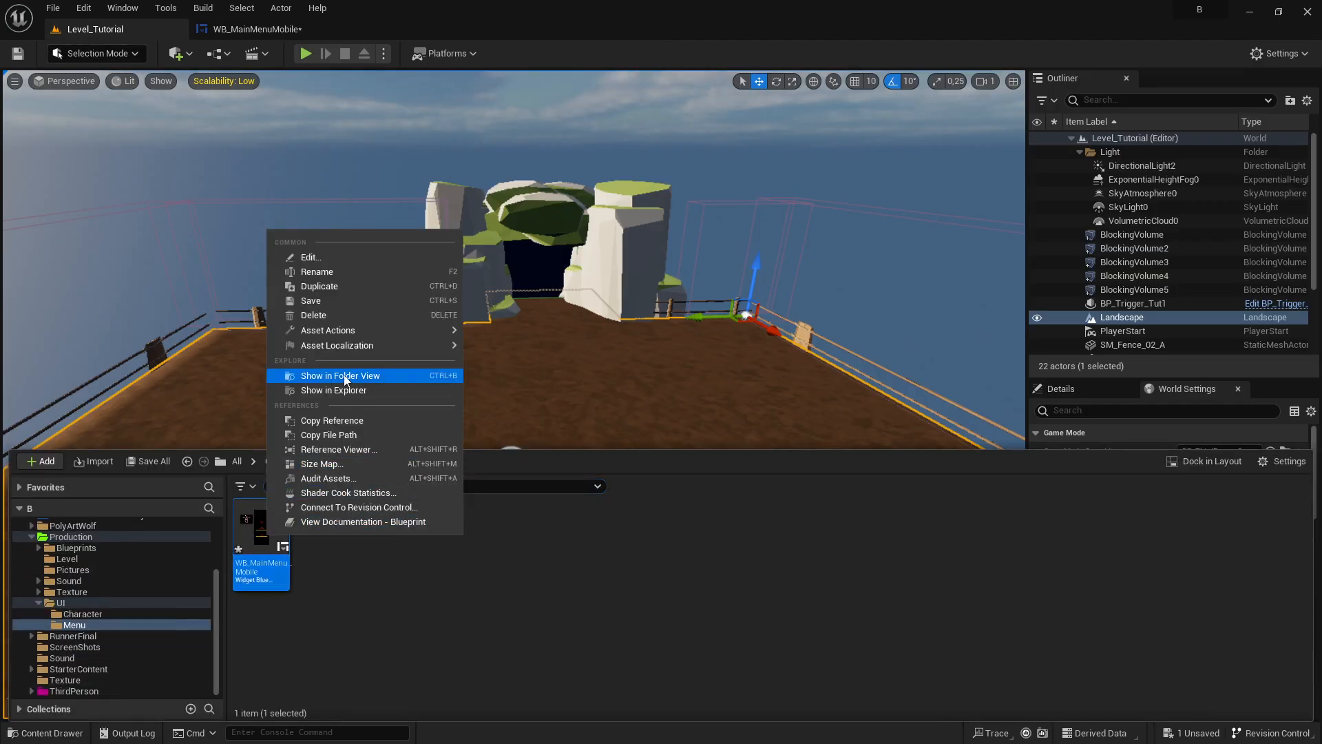
{"action": "left_click", "coordinate": [258, 575]}
{"action": "left_click", "coordinate": [144, 461]}
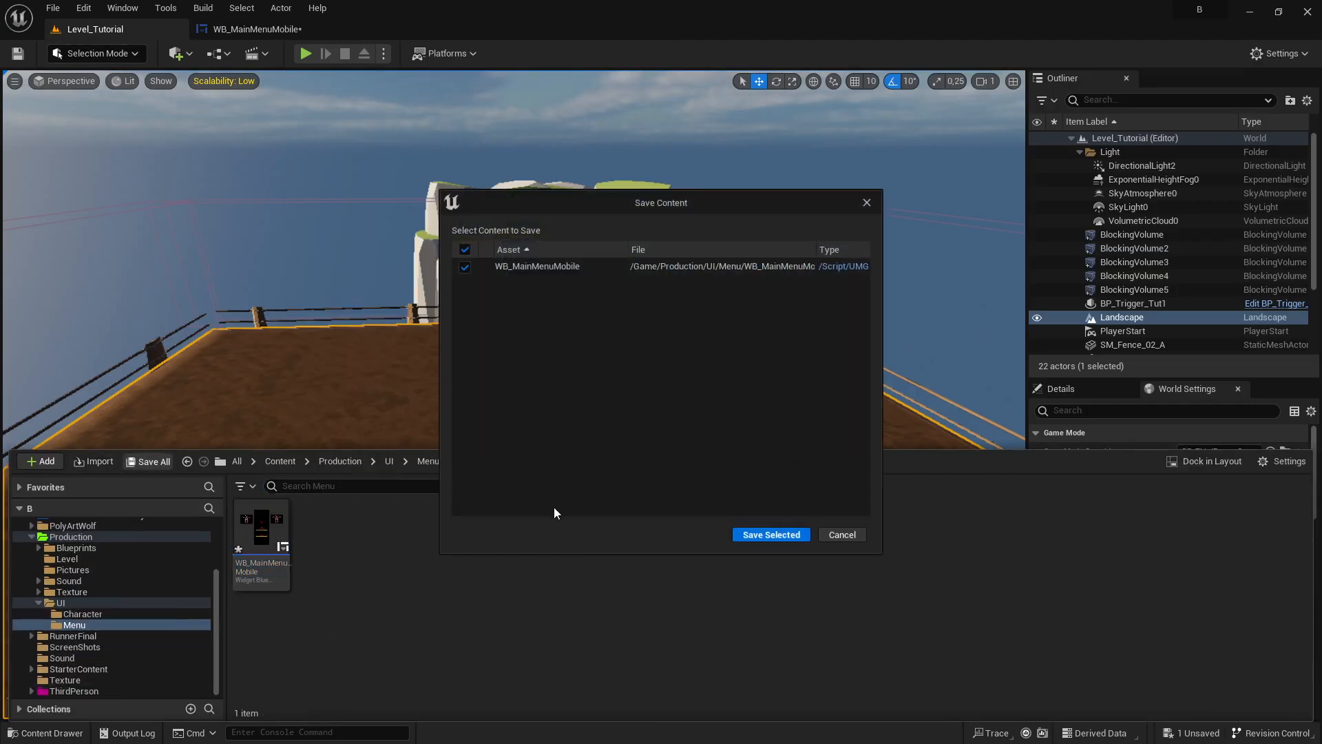
{"action": "left_click", "coordinate": [774, 533]}
- Start migrating WB_MainMenuMobile, review its dependent assets in the asset report, and close the report without migrating
{"action": "left_click", "coordinate": [262, 537]}
{"action": "right_click", "coordinate": [284, 521]}
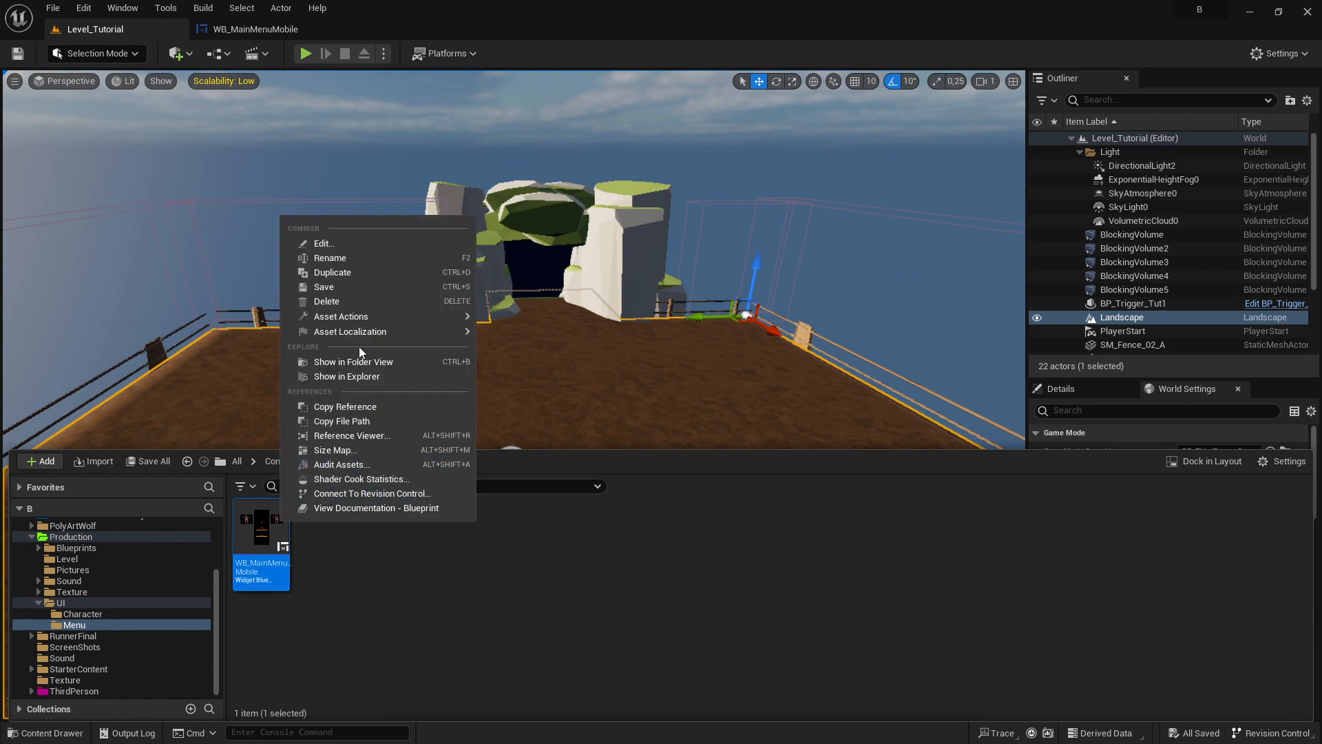
{"action": "mouse_move", "coordinate": [365, 331]}
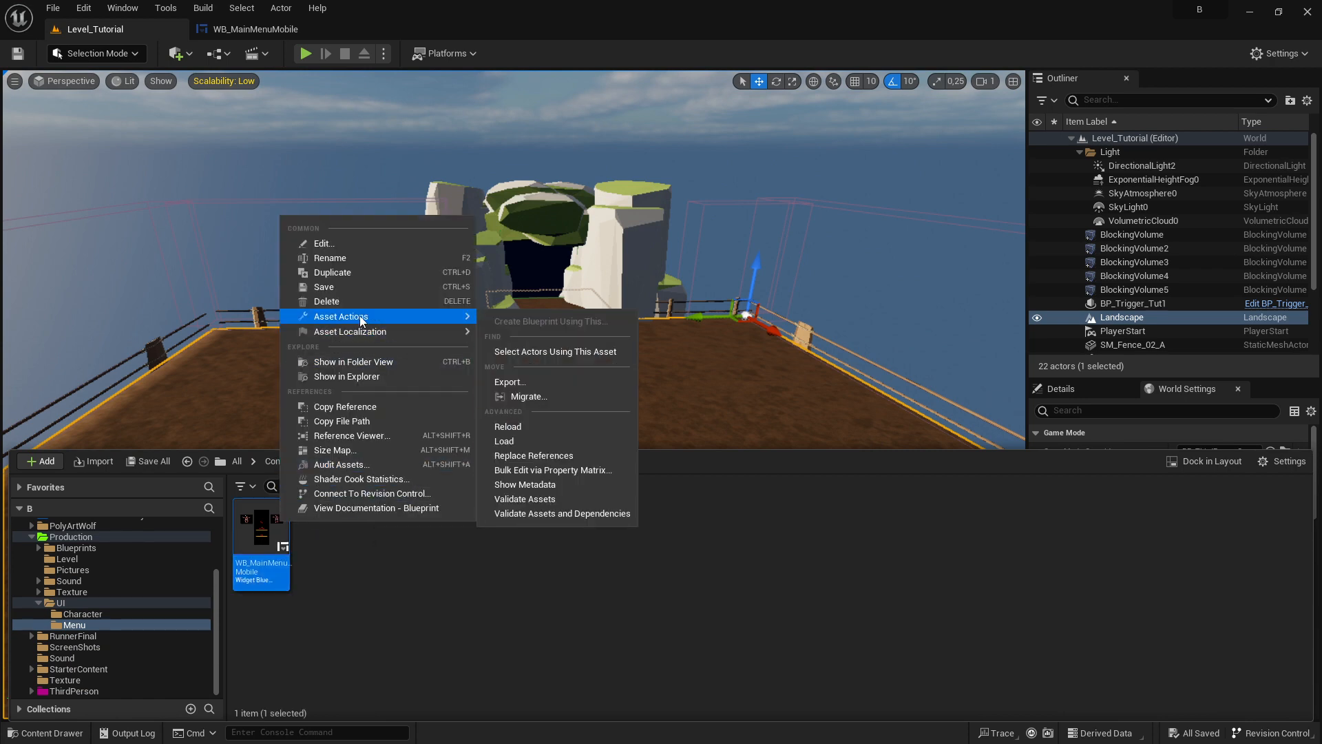
{"action": "left_click", "coordinate": [542, 397]}
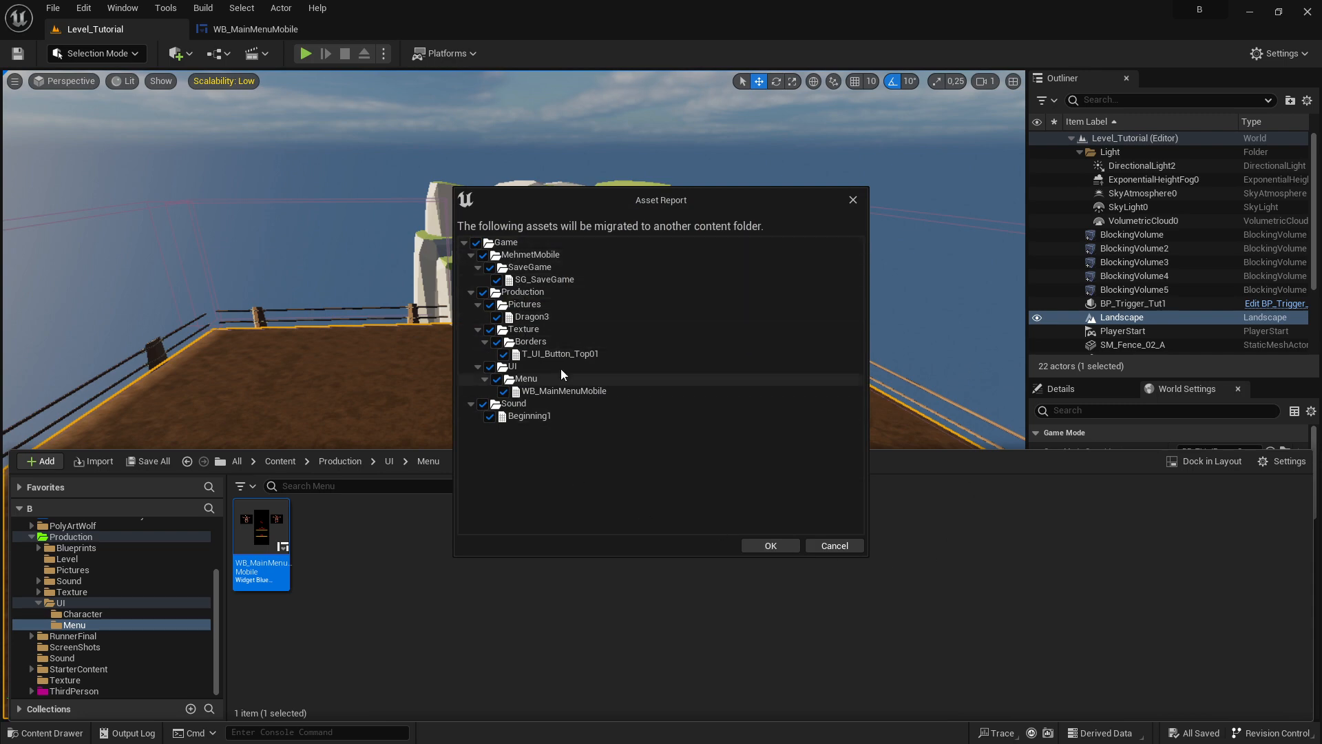
{"action": "left_click", "coordinate": [851, 547]}
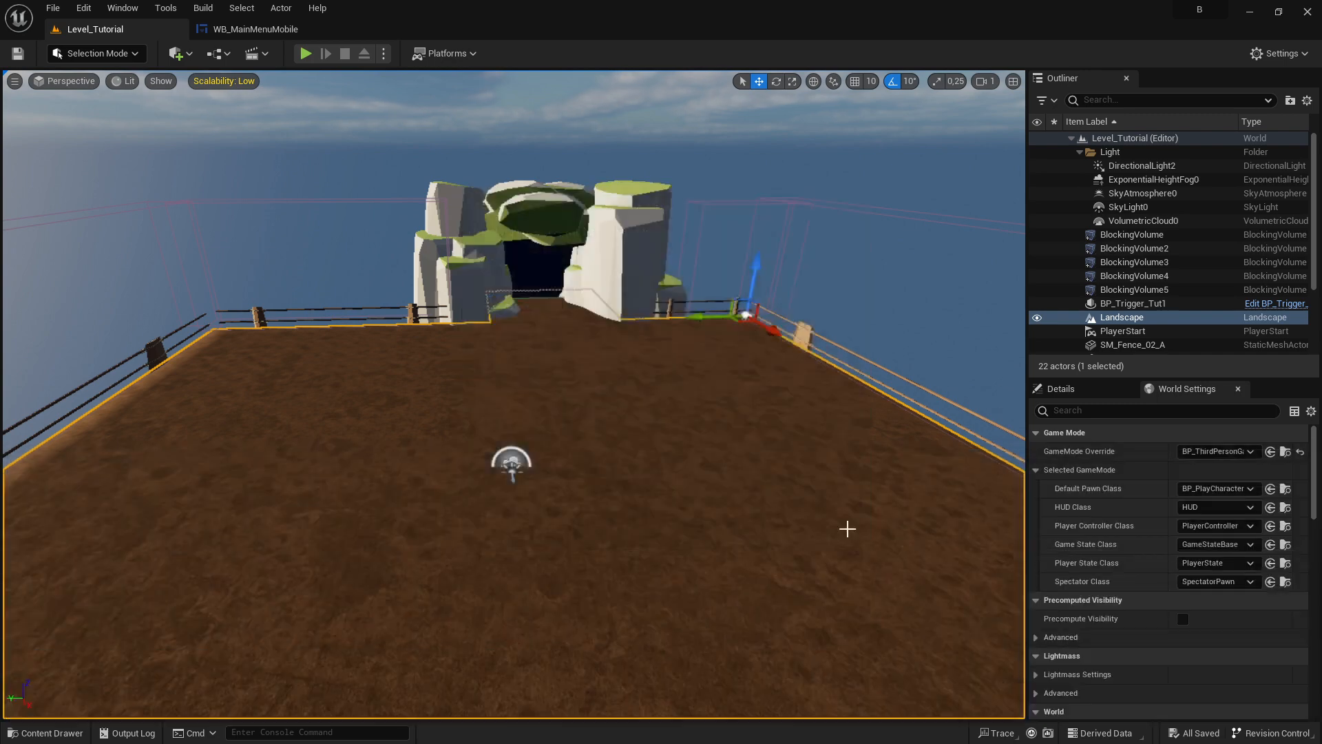
- Start the WB_MainMenuMobile migration again and collapse the MehmetMobile, Production and Sound folders in the asset report
{"action": "left_click", "coordinate": [272, 29]}
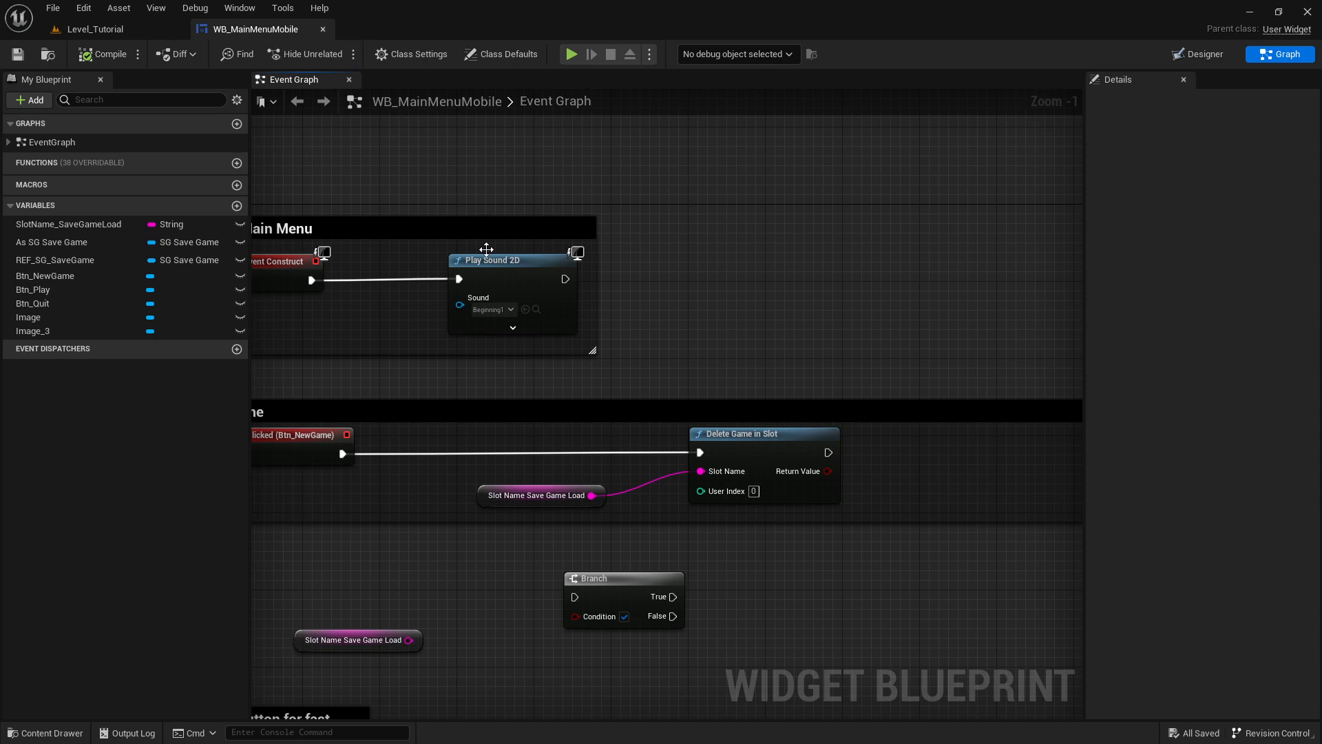
{"action": "left_click", "coordinate": [95, 29]}
{"action": "left_click", "coordinate": [45, 732]}
{"action": "right_click", "coordinate": [269, 522]}
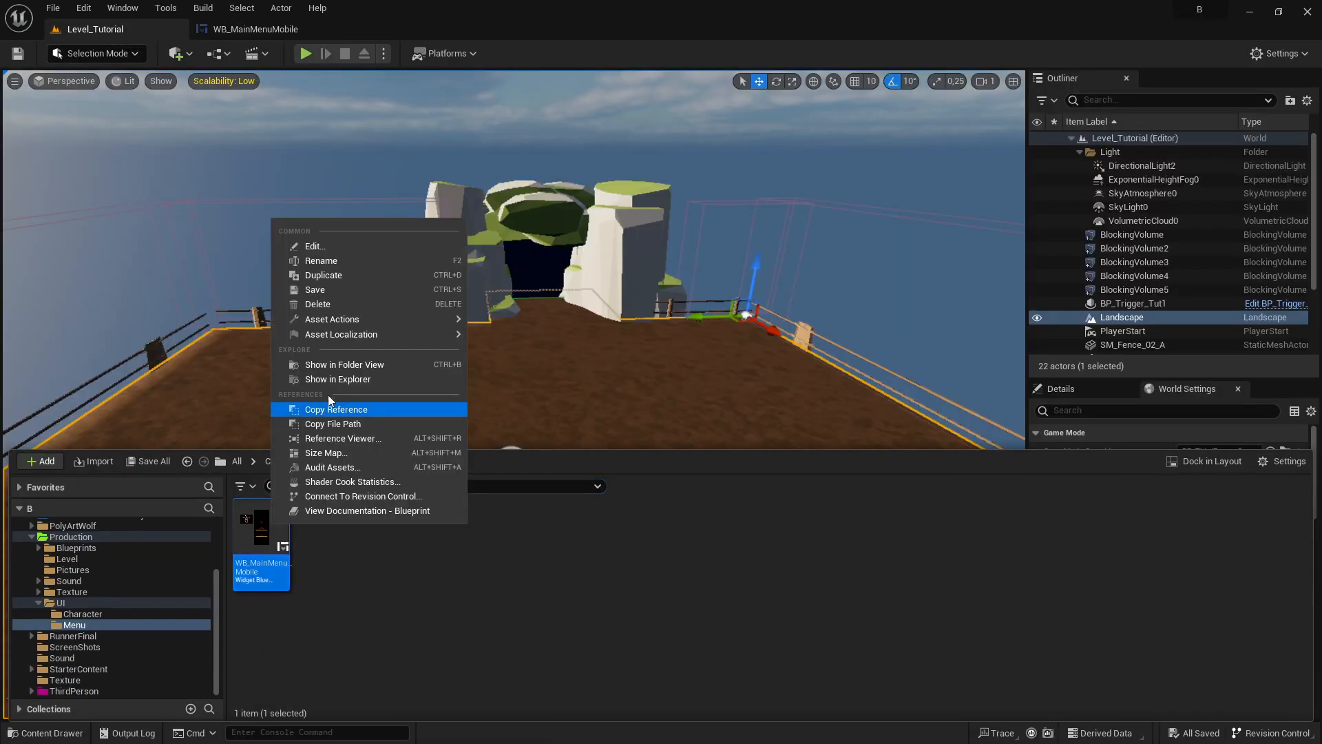
{"action": "mouse_move", "coordinate": [353, 334]}
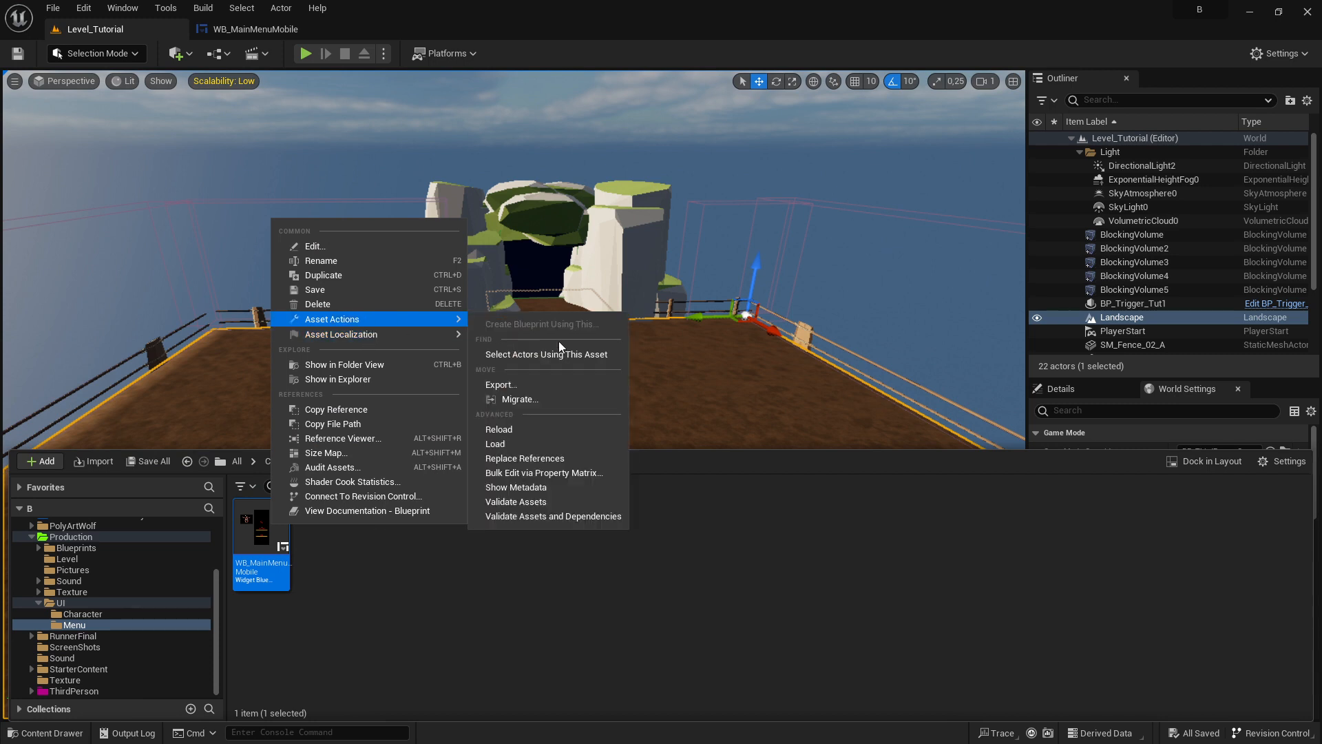
{"action": "left_click", "coordinate": [538, 397]}
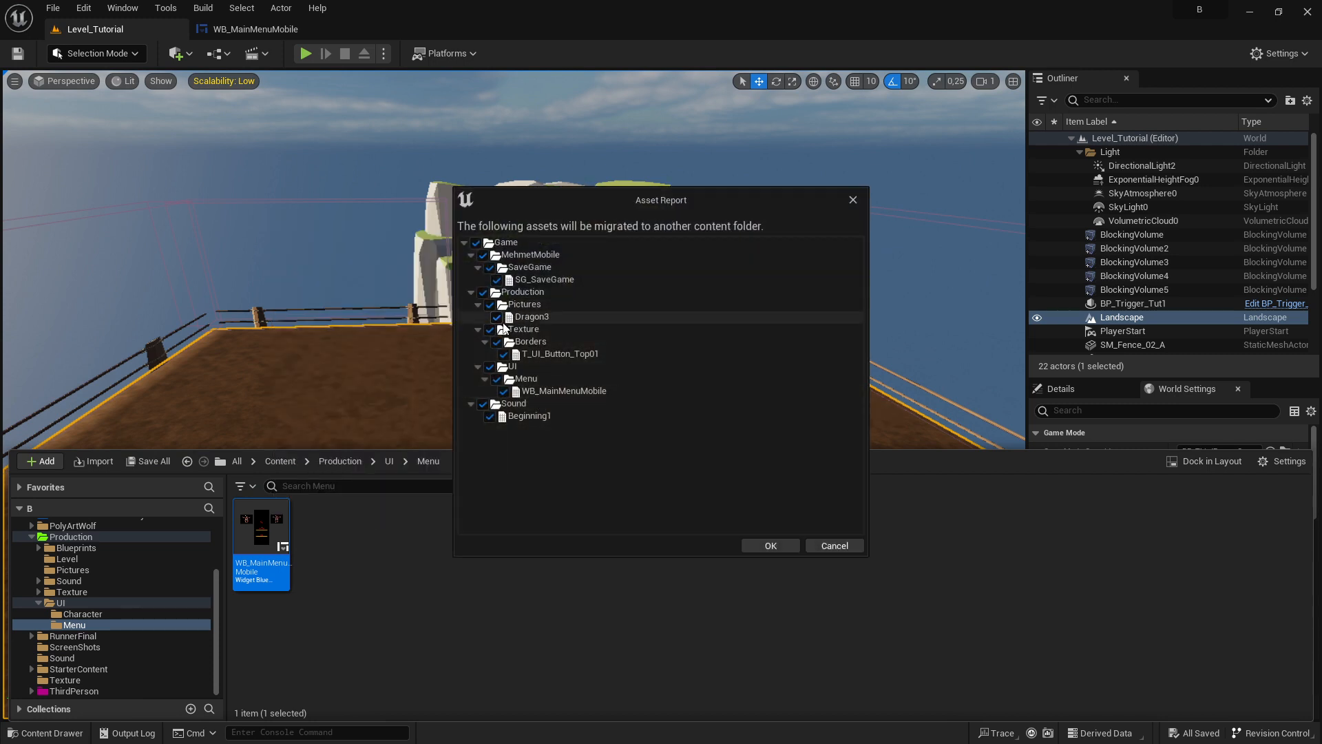
{"action": "left_click", "coordinate": [471, 255]}
{"action": "left_click", "coordinate": [471, 267]}
{"action": "left_click", "coordinate": [472, 280]}
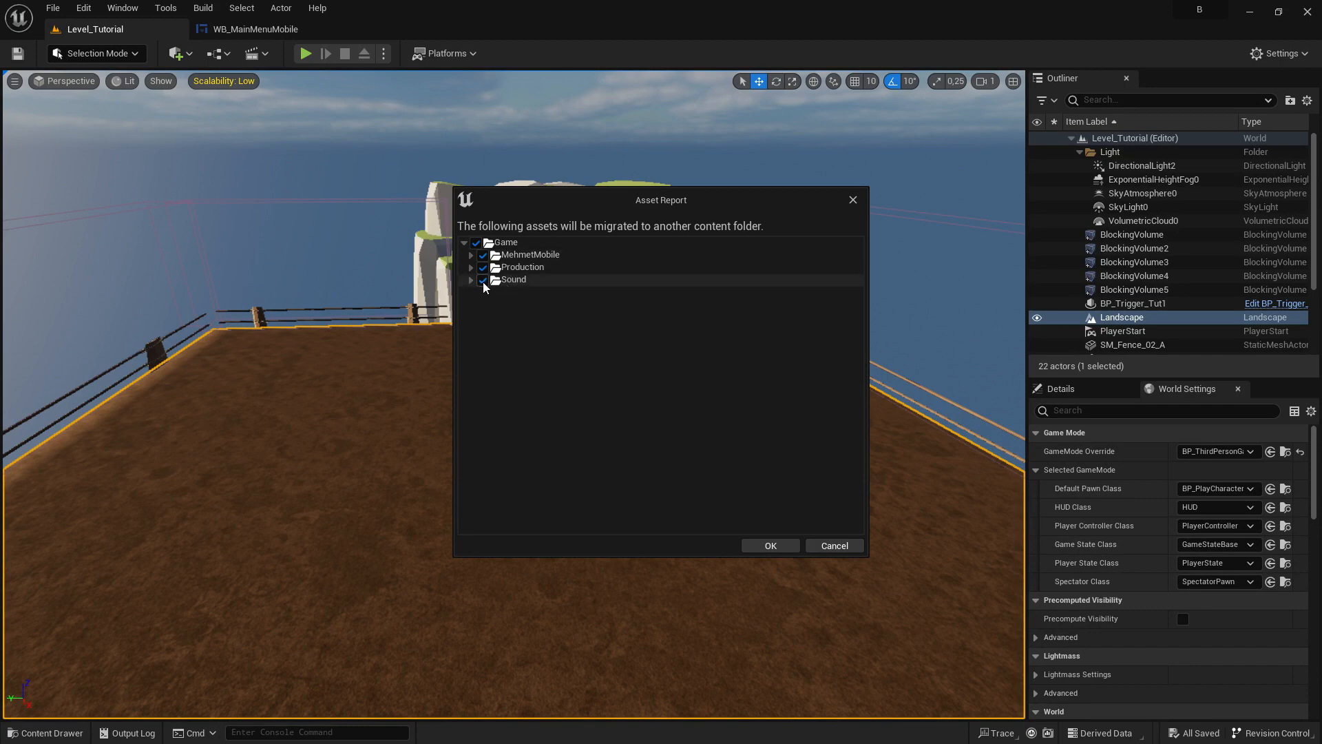
- Try excluding the Sound folder from the migration, include it again after viewing the Production assets, and cancel the asset report
{"action": "left_click", "coordinate": [483, 280]}
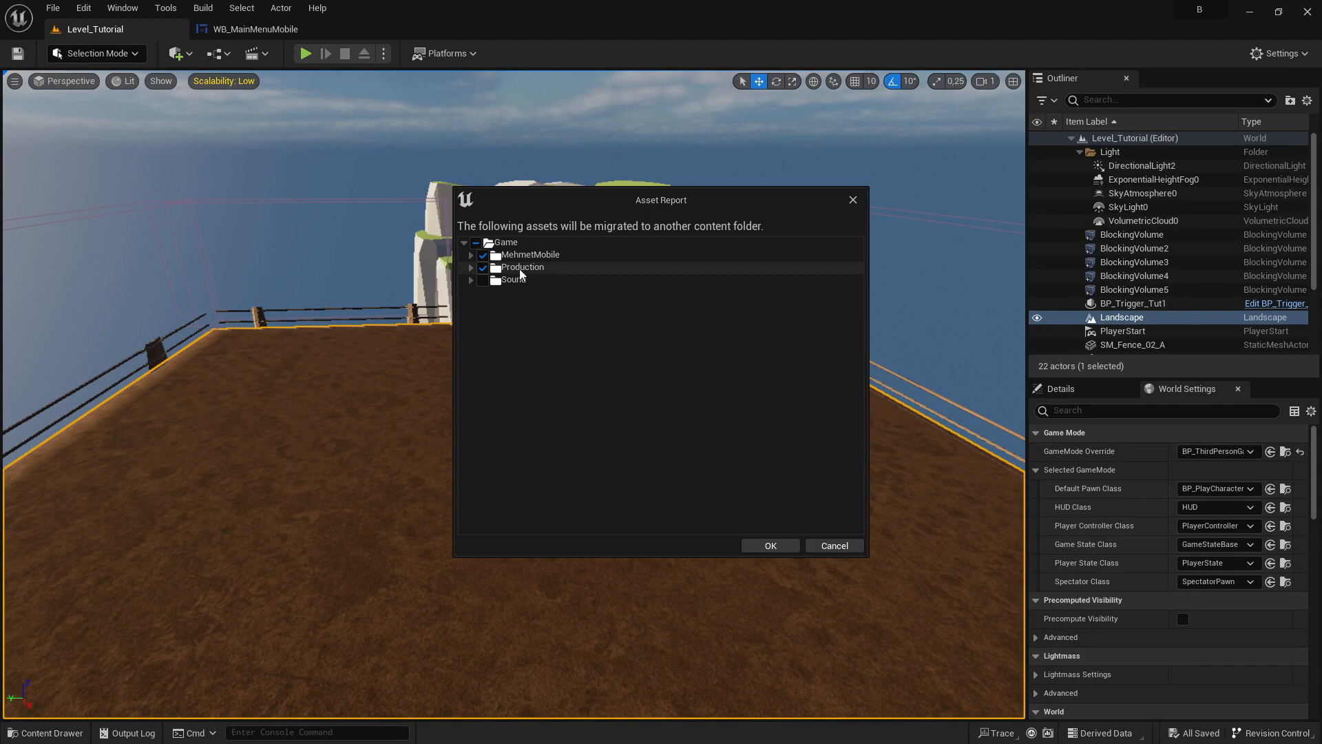
{"action": "left_click", "coordinate": [471, 268]}
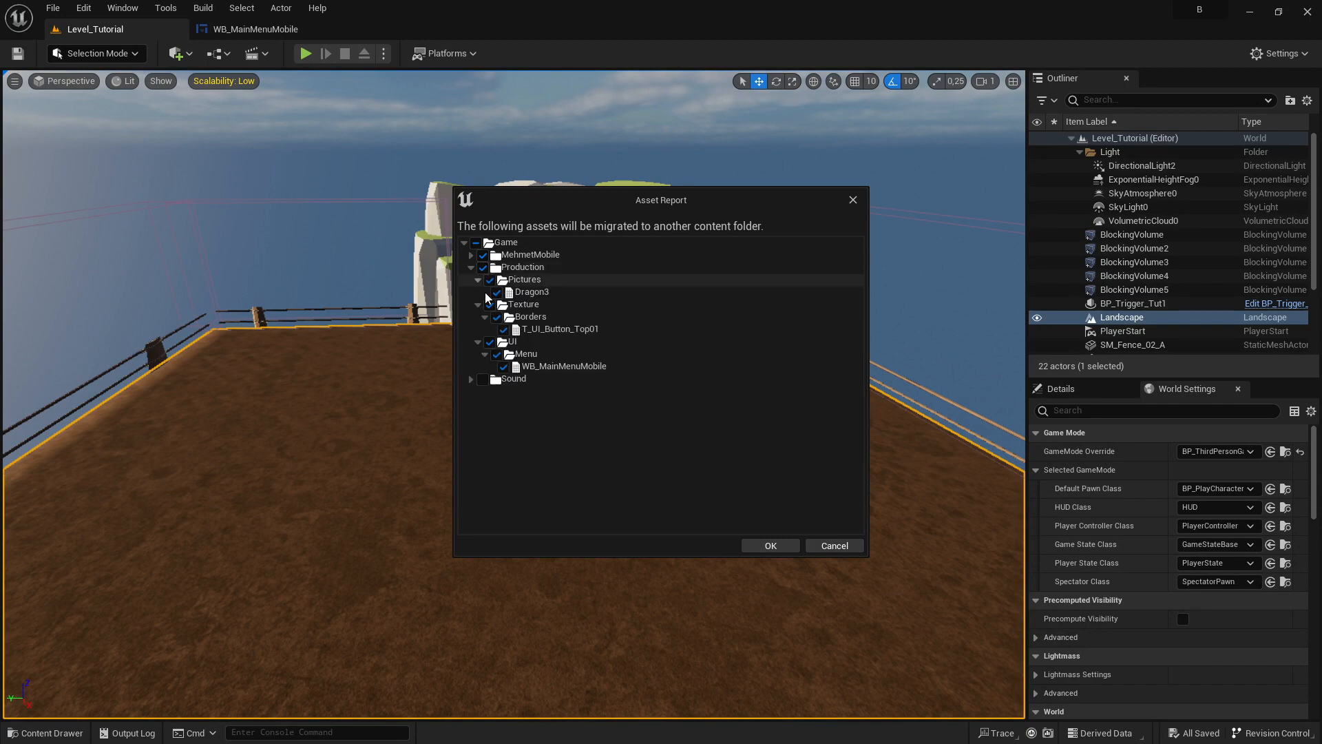
{"action": "left_click", "coordinate": [471, 268]}
{"action": "left_click", "coordinate": [471, 279]}
{"action": "left_click", "coordinate": [483, 279]}
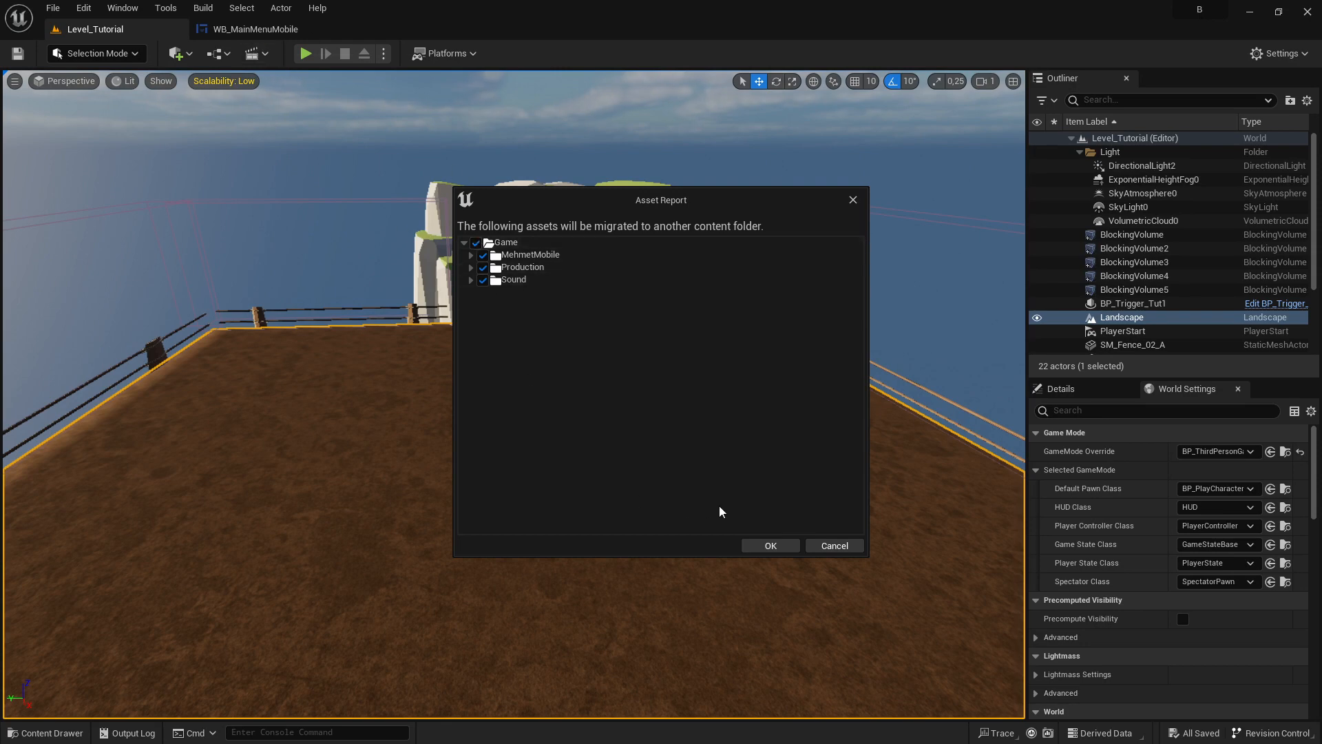
{"action": "left_click", "coordinate": [834, 546]}
- Review the designer layout of WB_MainMenuMobile and the node groups in its event graph
{"action": "left_click", "coordinate": [242, 30]}
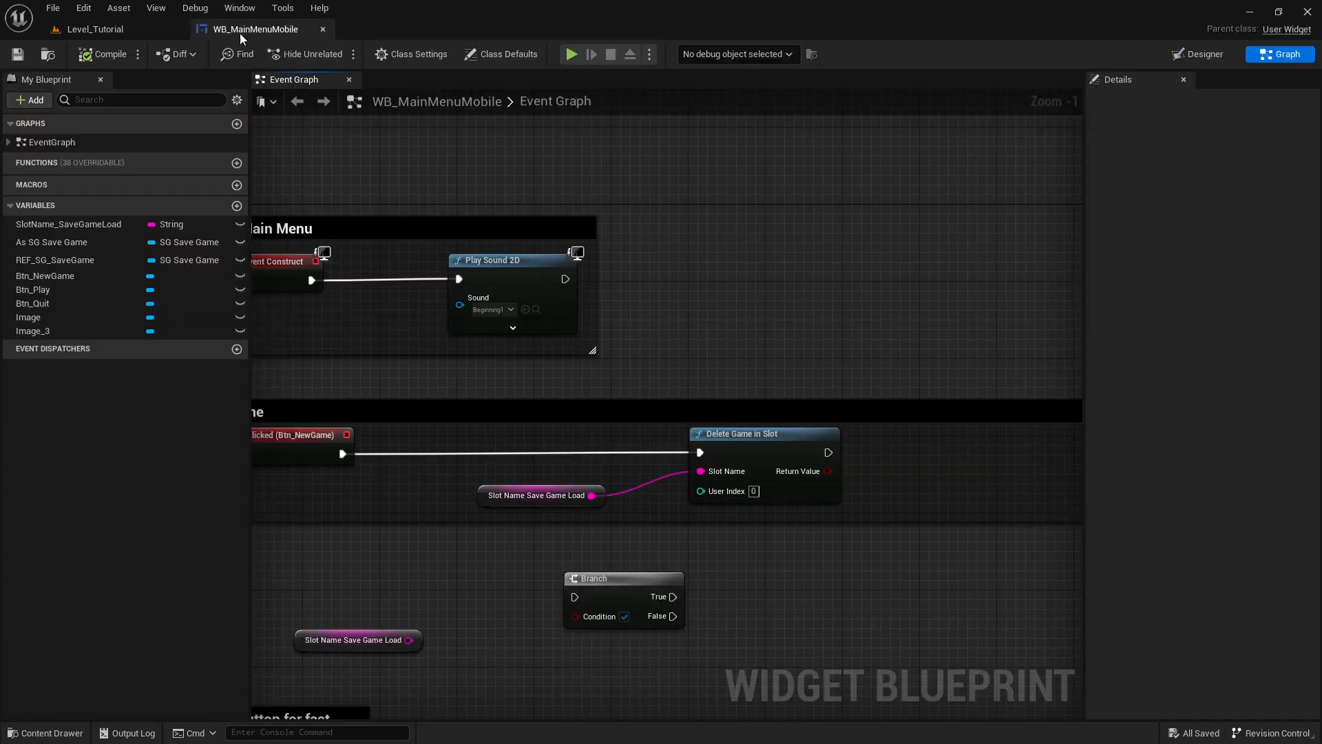
{"action": "left_click", "coordinate": [1198, 54]}
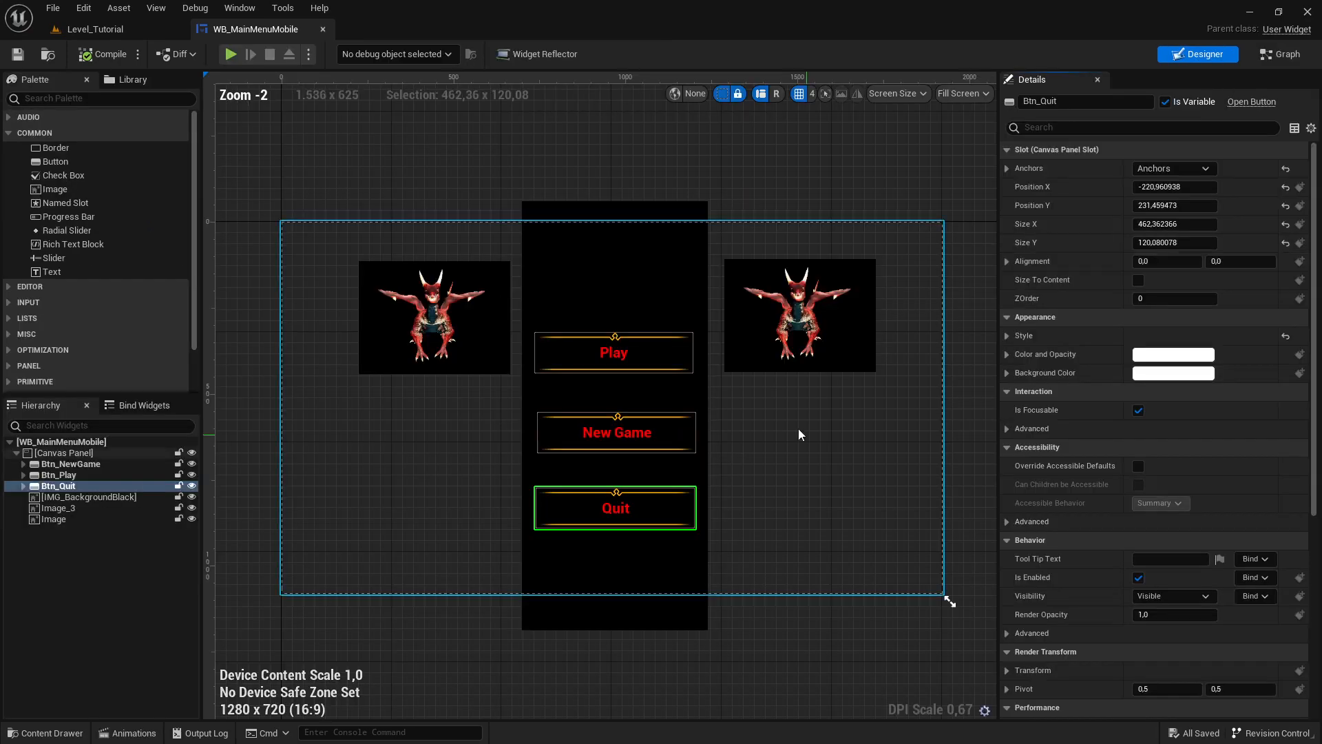
{"action": "left_click", "coordinate": [1285, 55]}
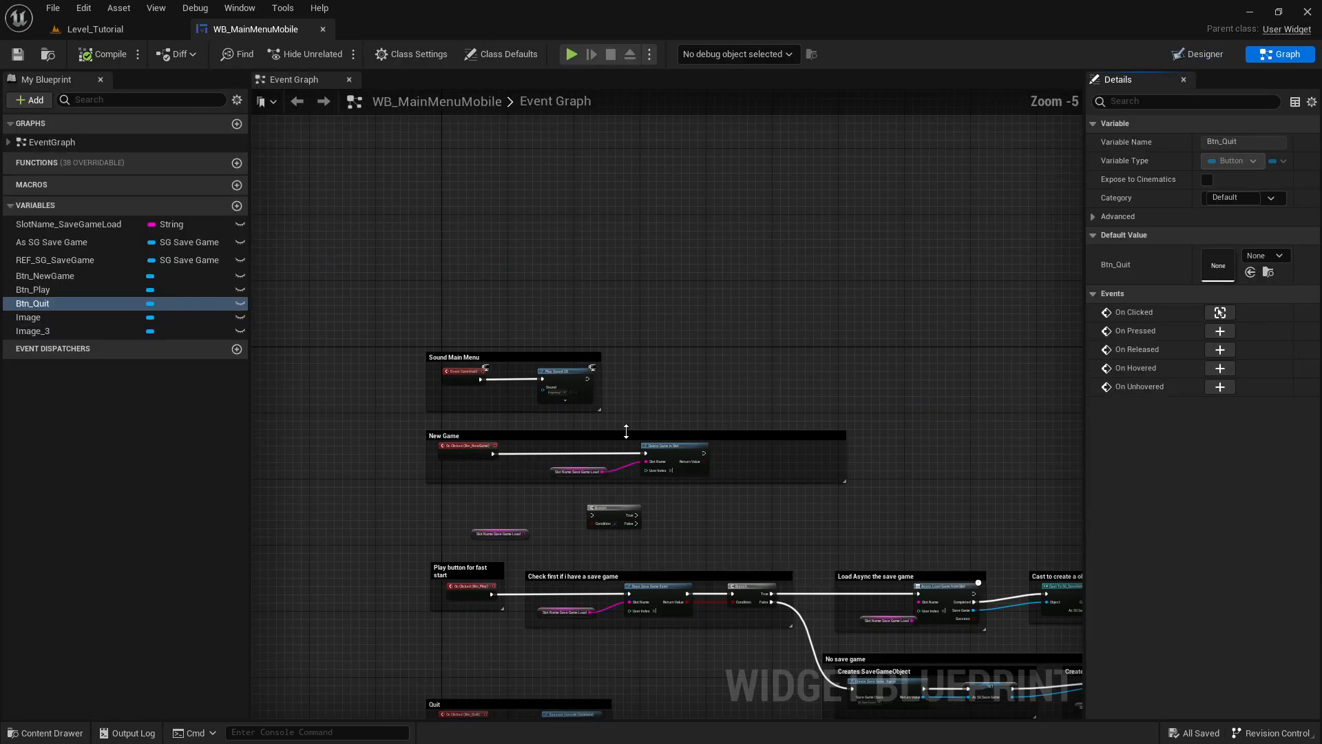
{"action": "scroll", "coordinate": [801, 297], "scroll_direction": "down", "scroll_amount": 3}
{"action": "scroll", "coordinate": [895, 392], "scroll_direction": "up", "scroll_amount": 1}
{"action": "right_click_drag", "start_coordinate": [895, 393], "coordinate": [617, 295]}
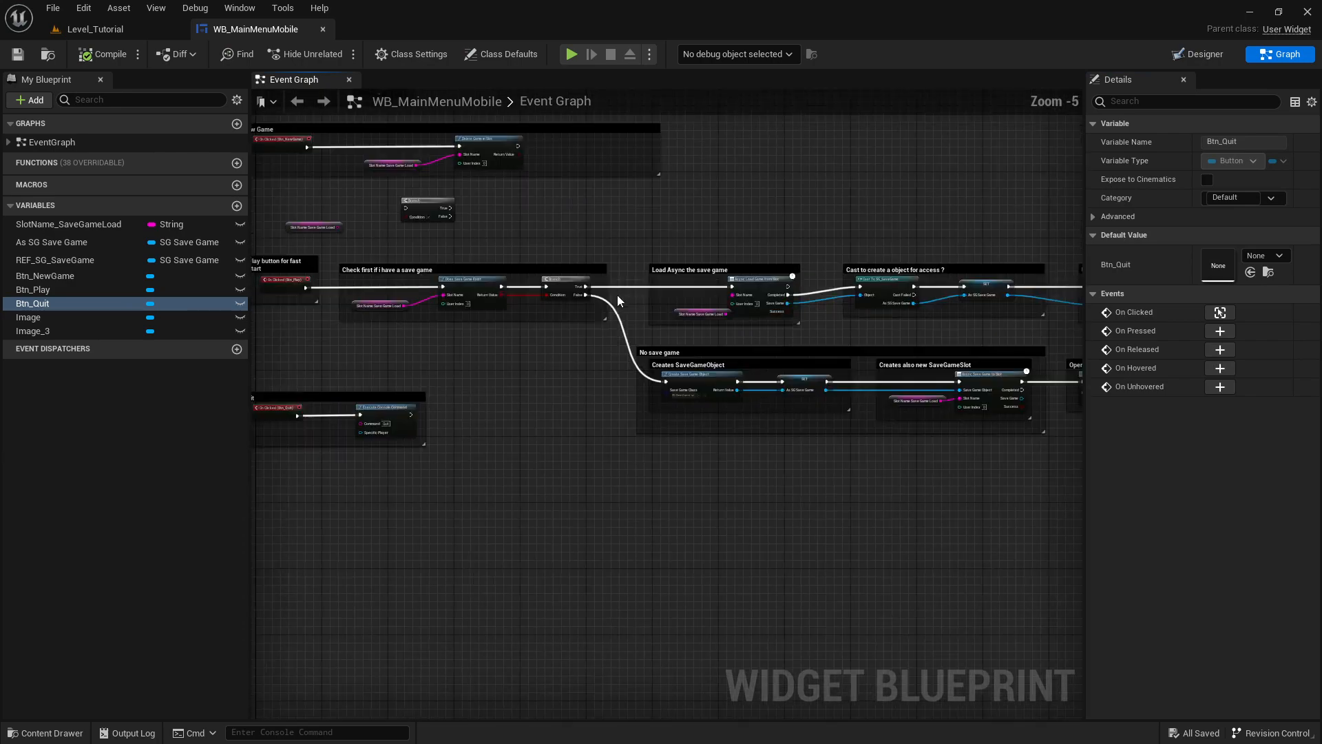
{"action": "right_click_drag", "start_coordinate": [433, 370], "coordinate": [766, 411]}
{"action": "scroll", "coordinate": [681, 364], "scroll_direction": "up", "scroll_amount": 3}
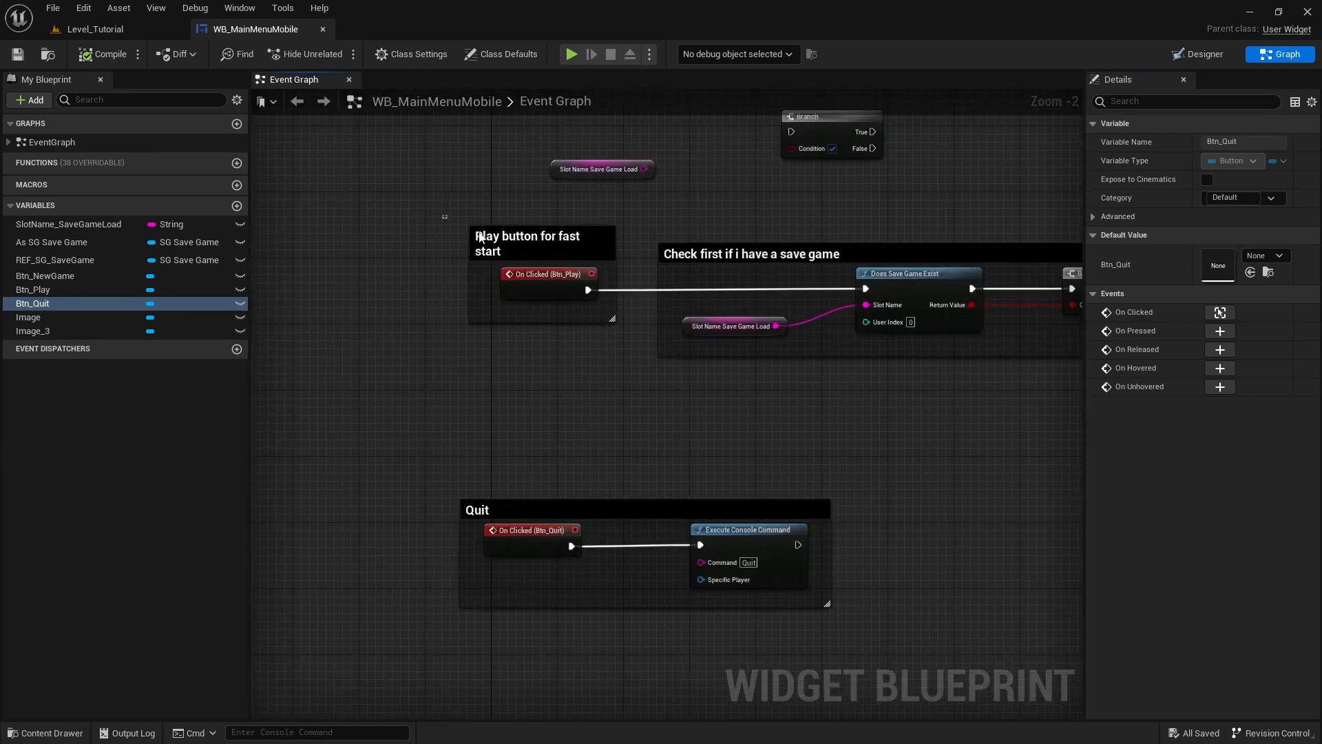
- Select the Play button, save-game and Quit node groups in the event graph and examine them as a whole
{"action": "left_click_drag", "start_coordinate": [444, 217], "coordinate": [1049, 518]}
{"action": "scroll", "coordinate": [872, 514], "scroll_direction": "down", "scroll_amount": 5}
{"action": "scroll", "coordinate": [669, 513], "scroll_direction": "up", "scroll_amount": 2}
{"action": "scroll", "coordinate": [600, 455], "scroll_direction": "down", "scroll_amount": 1}
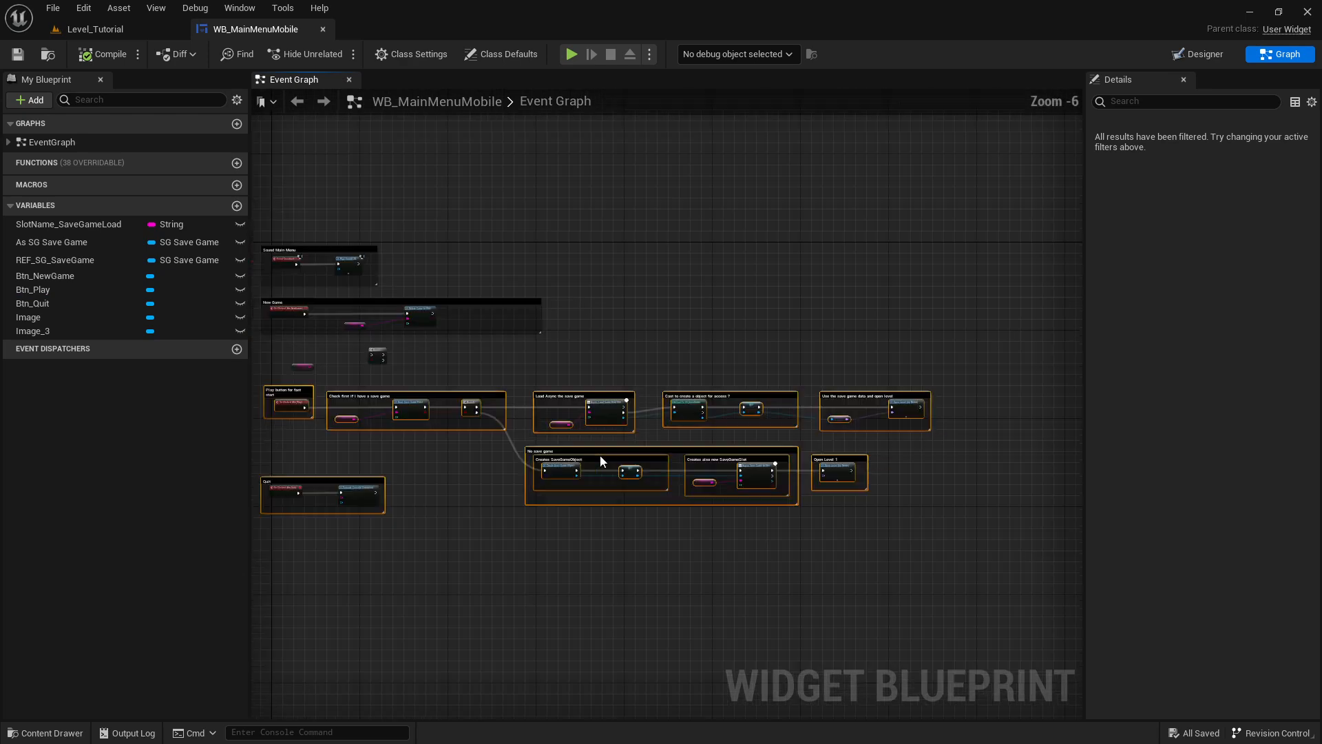
{"action": "scroll", "coordinate": [600, 462], "scroll_direction": "down", "scroll_amount": 1}
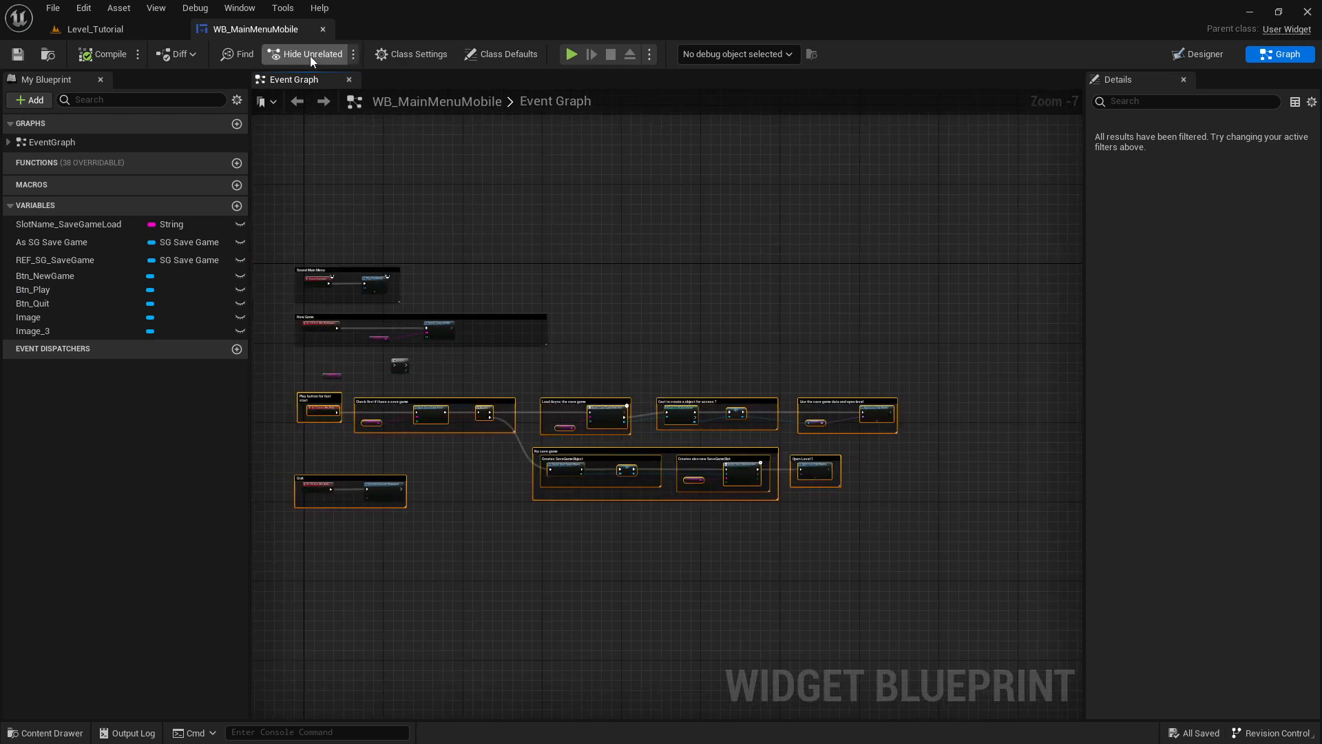
{"action": "scroll", "coordinate": [513, 415], "scroll_direction": "up", "scroll_amount": 1}
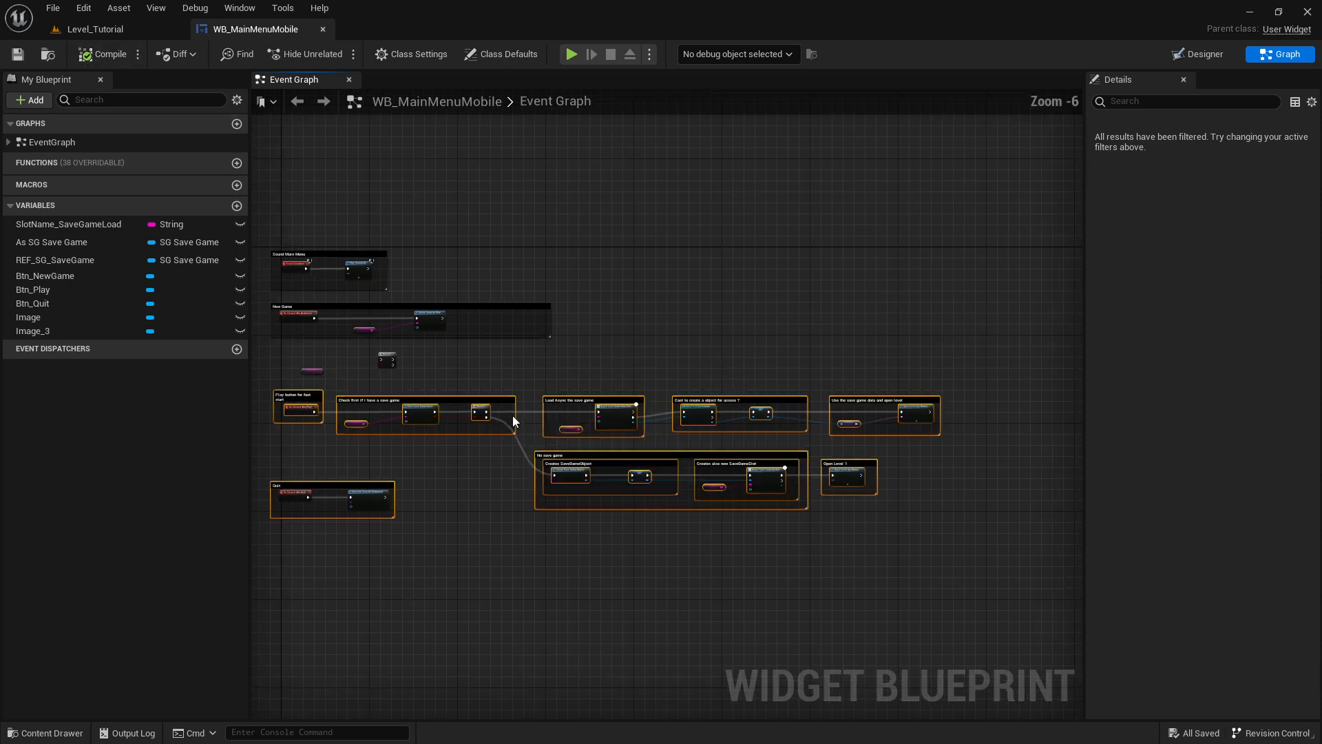
{"action": "scroll", "coordinate": [513, 415], "scroll_direction": "up", "scroll_amount": 1}
{"action": "scroll", "coordinate": [512, 415], "scroll_direction": "down", "scroll_amount": 2}
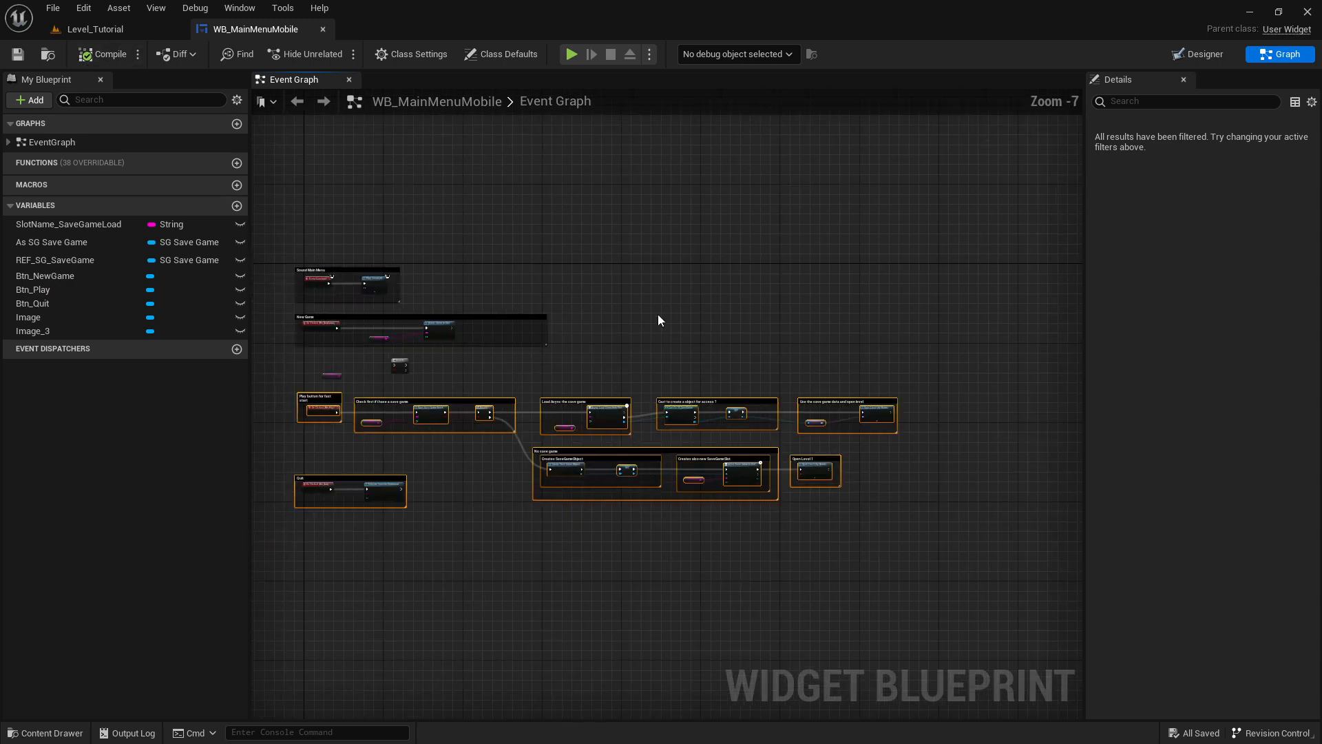
- Duplicate WB_MainMenuMobile in the Menu folder of Level_Tutorial's project and save the copy
{"action": "left_click", "coordinate": [100, 30]}
{"action": "left_click", "coordinate": [64, 728]}
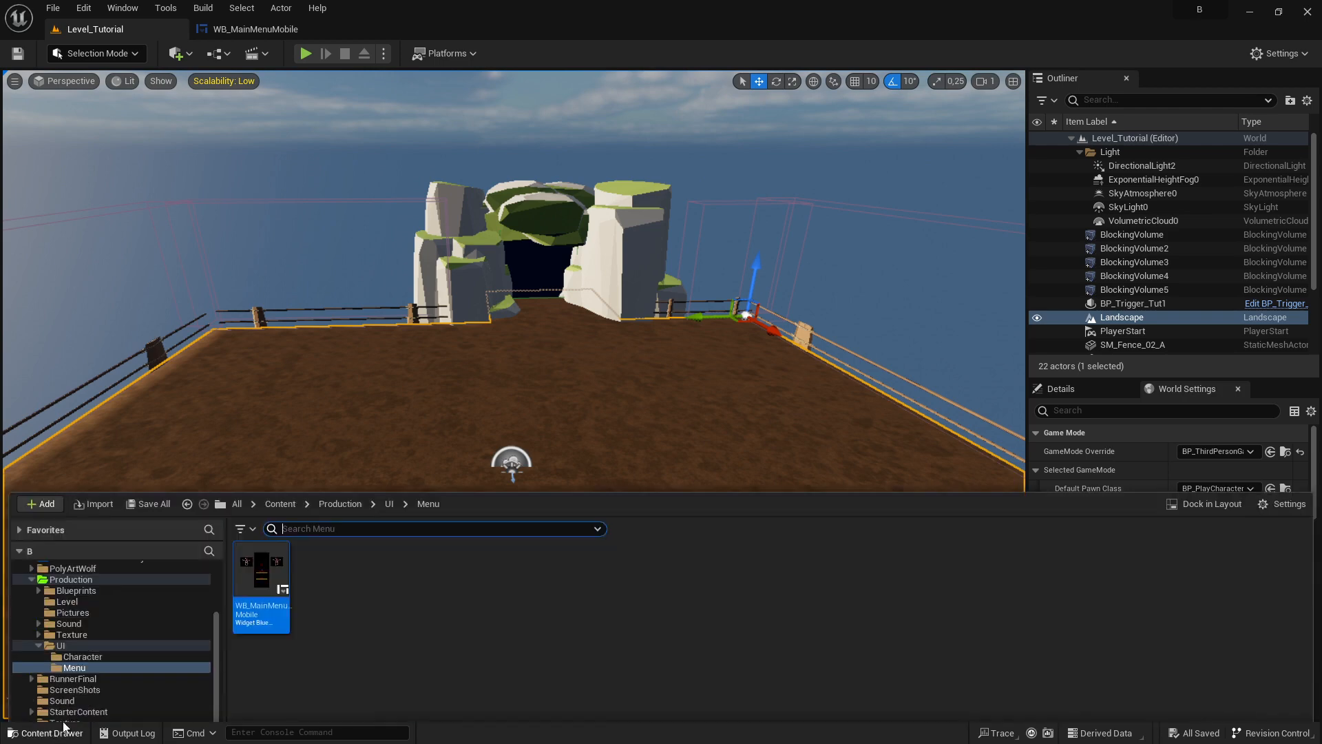
{"action": "right_click", "coordinate": [270, 549]}
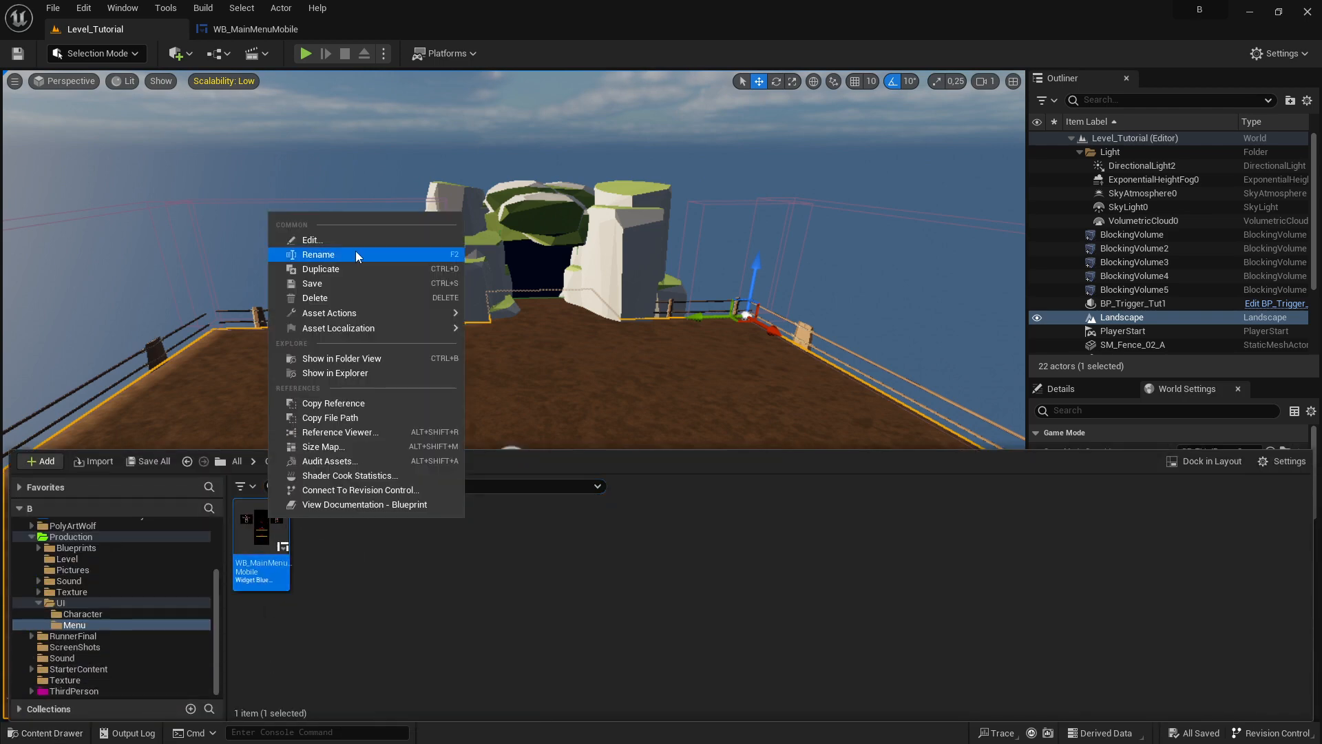
{"action": "left_click", "coordinate": [358, 274]}
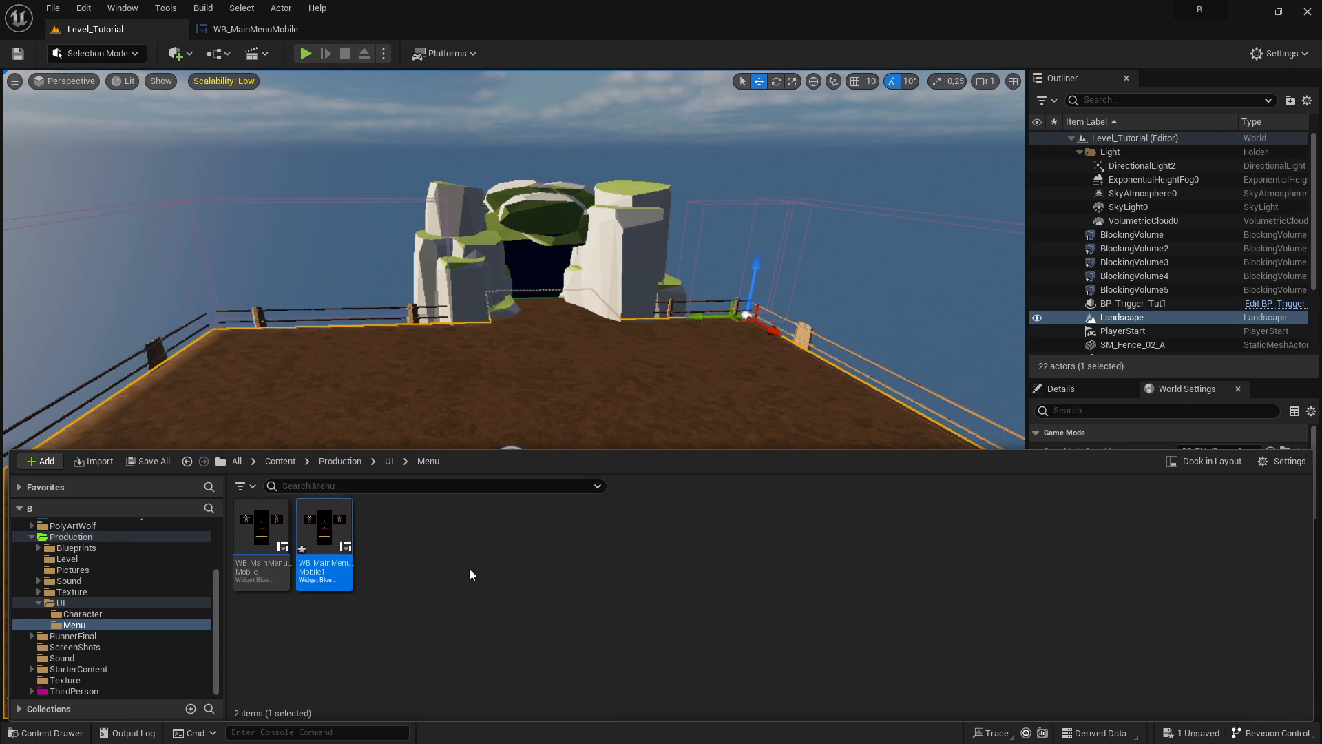
{"action": "key", "text": "Return"}
{"action": "left_click", "coordinate": [153, 462]}
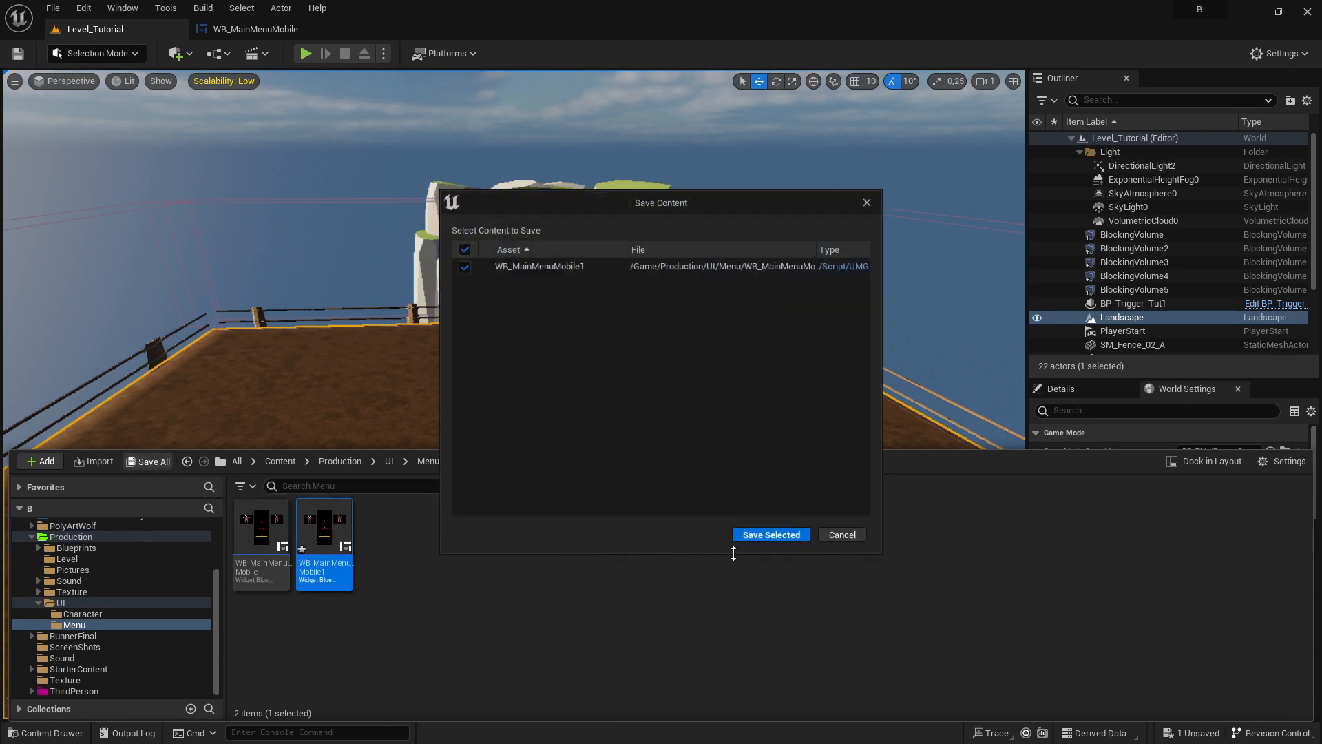
{"action": "left_click", "coordinate": [756, 537]}
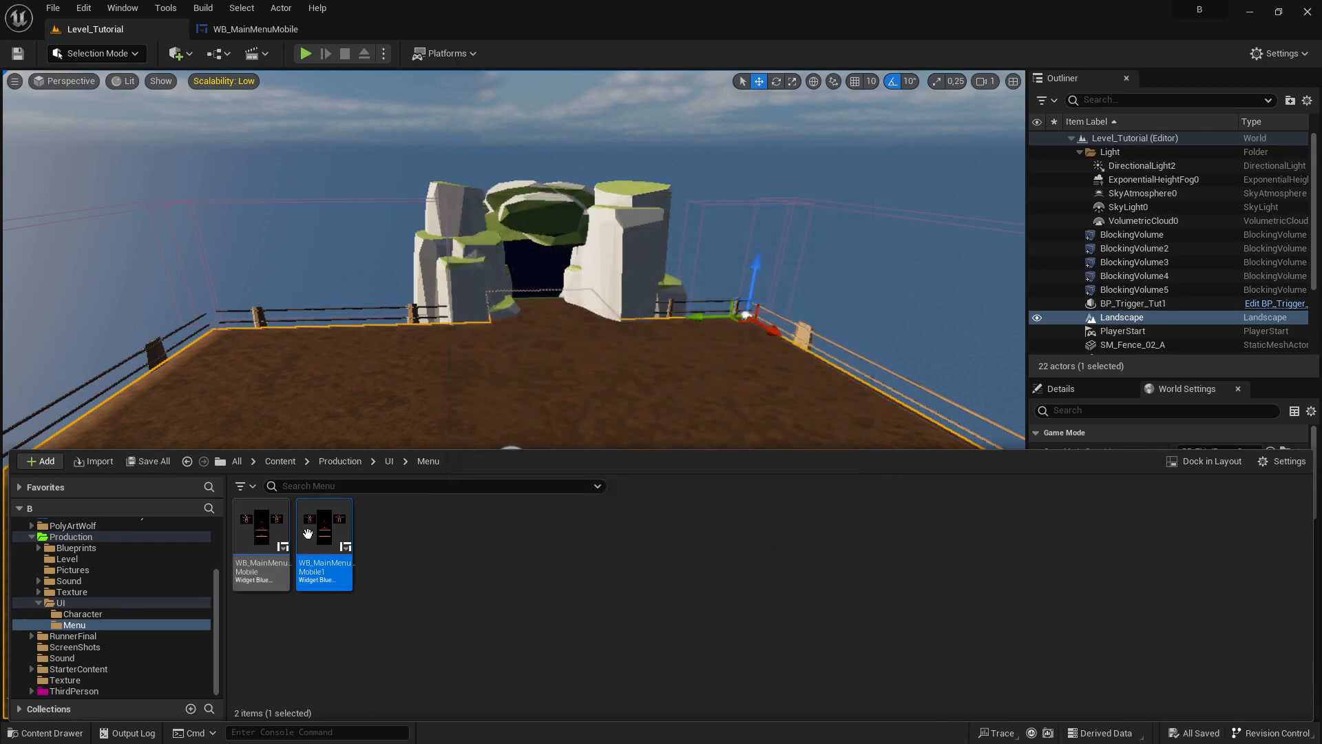
- Open WB_MainMenuMobile1, dock its editor beside the original widget's, and show its event graph
{"action": "double_click", "coordinate": [347, 537]}
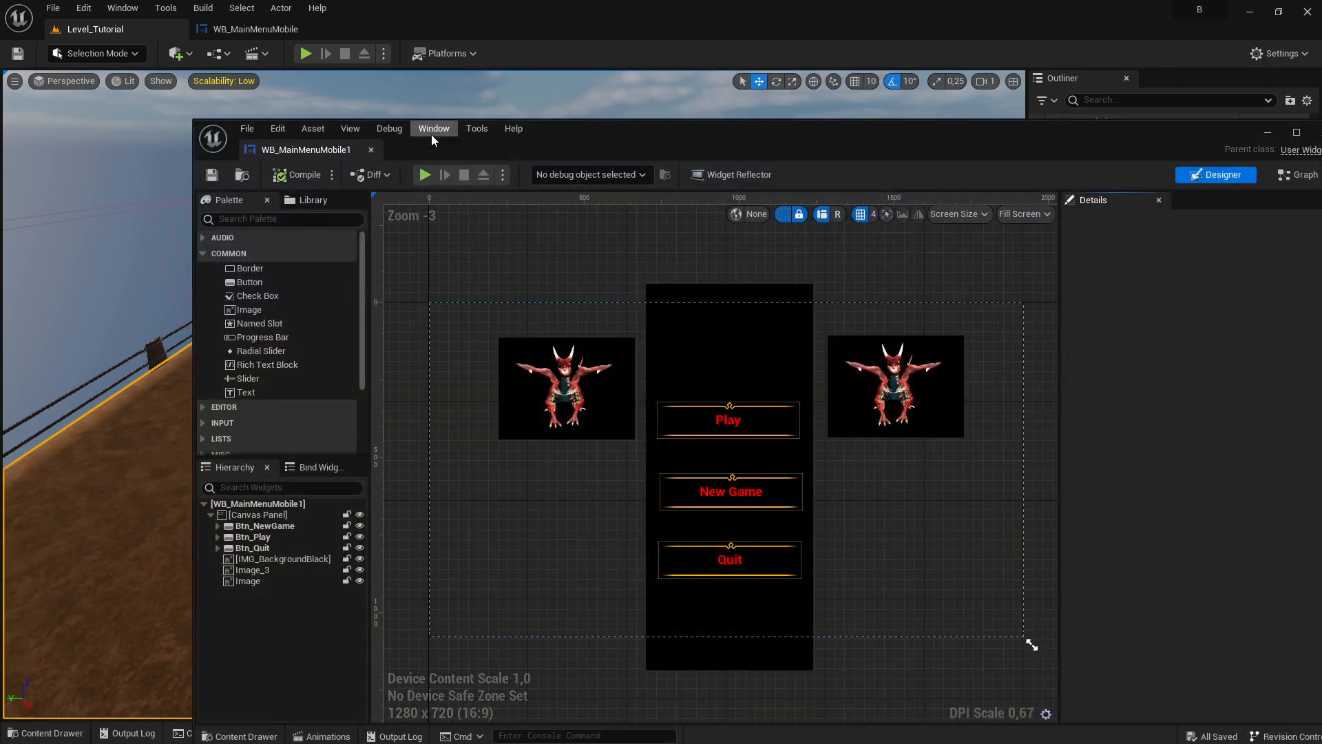
{"action": "left_click_drag", "start_coordinate": [348, 88], "coordinate": [365, 33]}
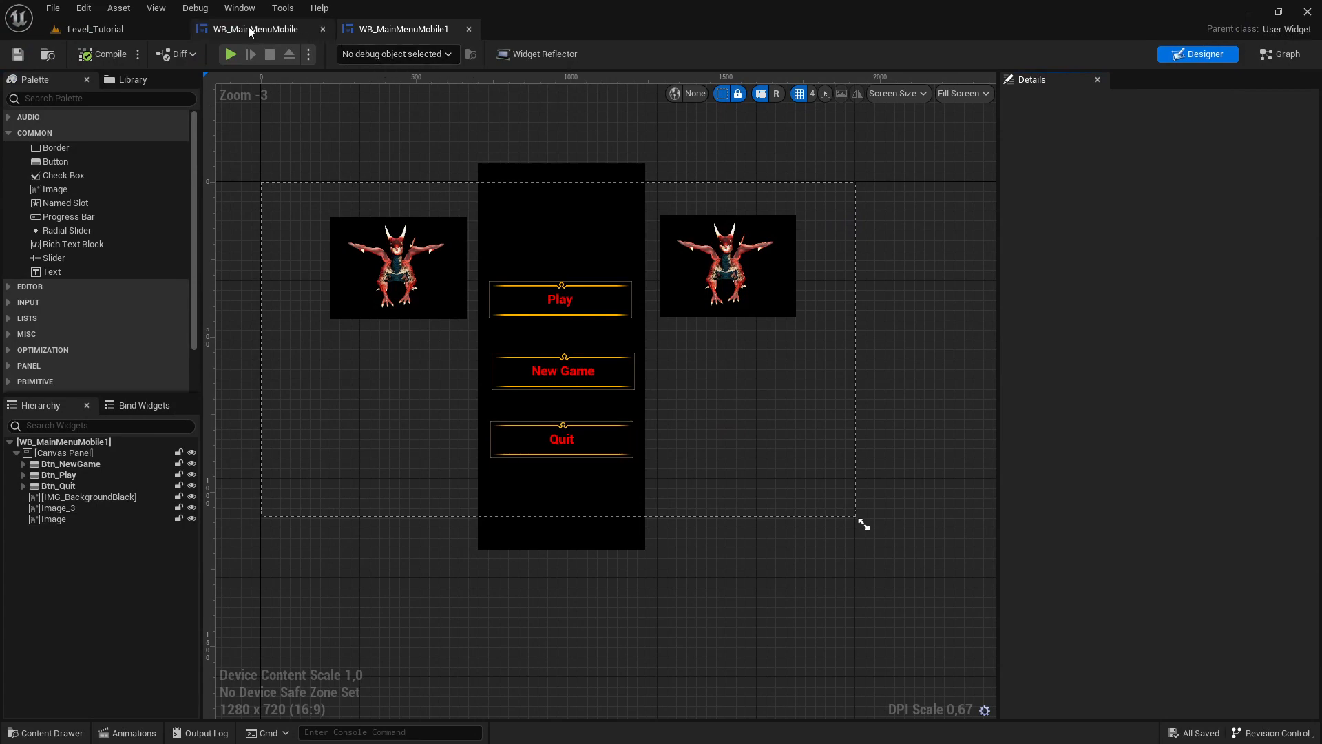
{"action": "left_click", "coordinate": [252, 30]}
{"action": "left_click", "coordinate": [402, 29]}
{"action": "left_click", "coordinate": [276, 28]}
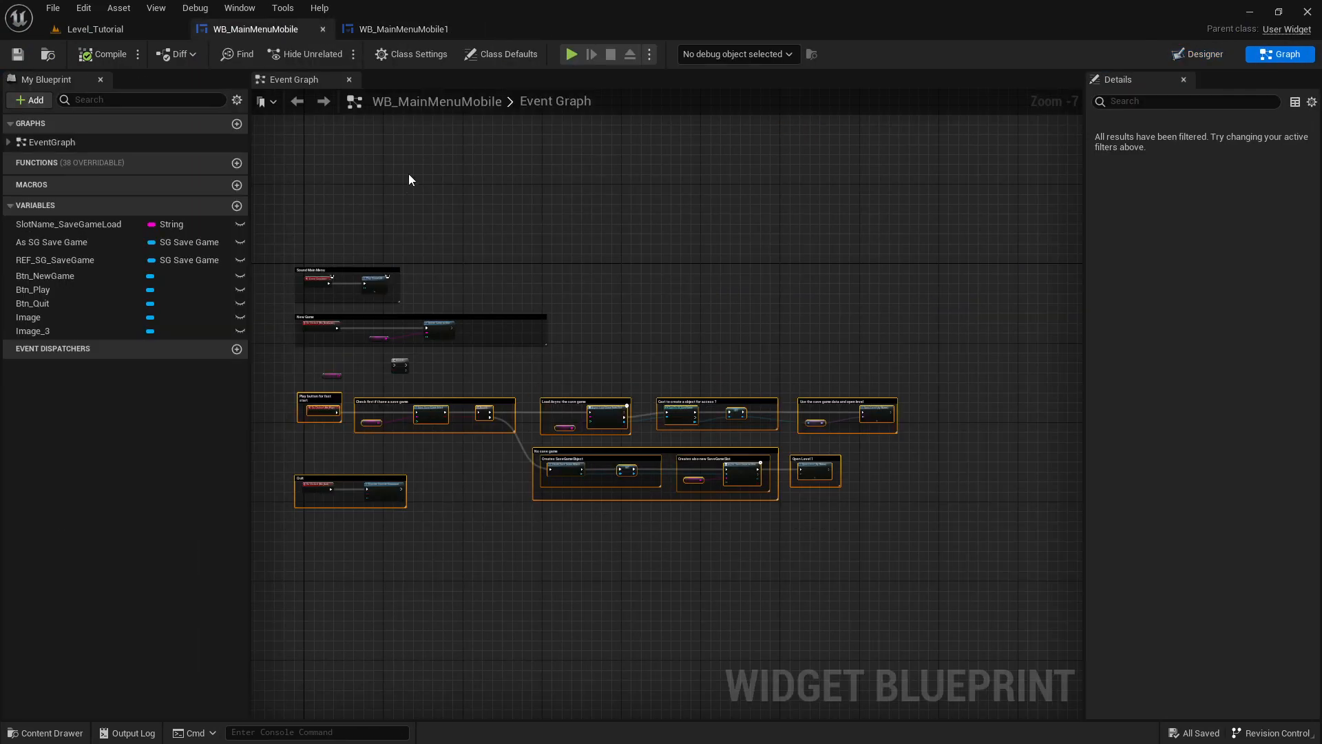
{"action": "left_click", "coordinate": [402, 29]}
{"action": "left_click", "coordinate": [1280, 54]}
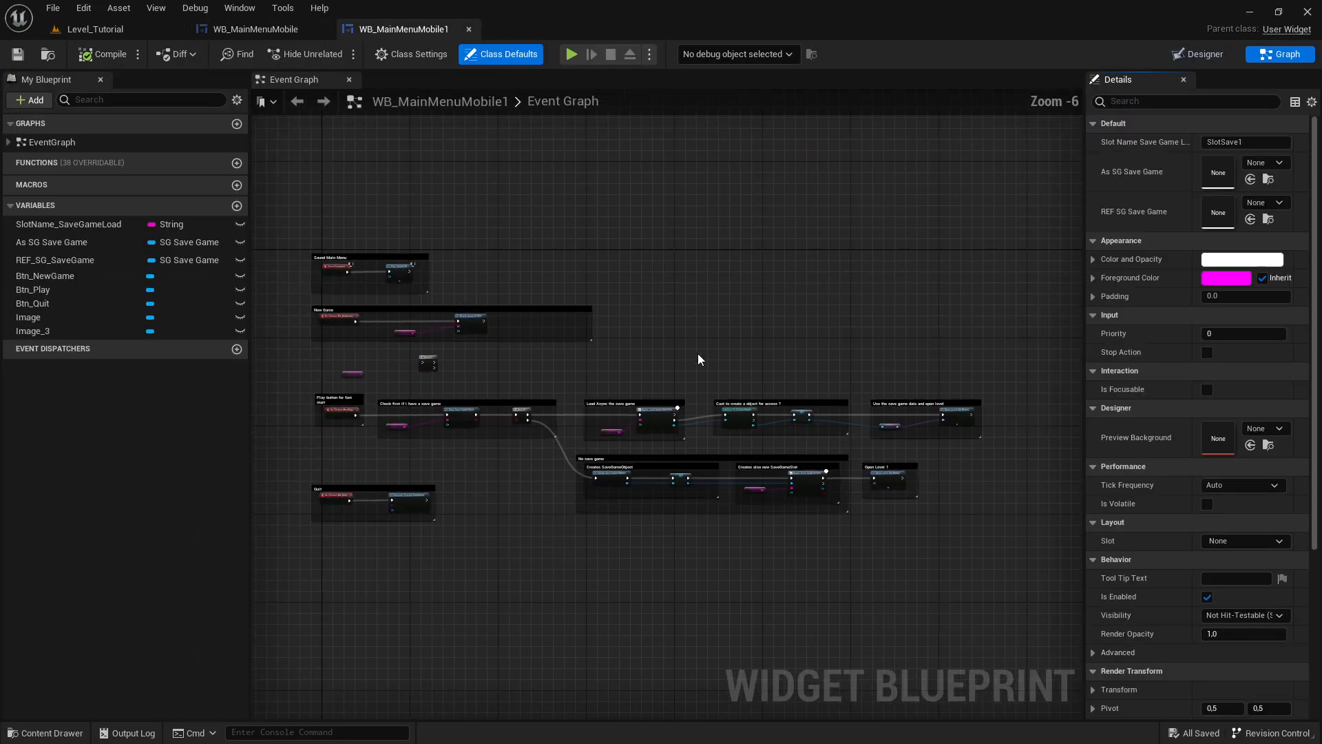
- Delete the Play button, save-game check, load, cast and no-save-game node groups from WB_MainMenuMobile1's event graph
{"action": "right_click_drag", "start_coordinate": [555, 352], "coordinate": [579, 366]}
{"action": "scroll", "coordinate": [580, 366], "scroll_direction": "up", "scroll_amount": 2}
{"action": "scroll", "coordinate": [582, 366], "scroll_direction": "down", "scroll_amount": 2}
{"action": "left_click_drag", "start_coordinate": [316, 406], "coordinate": [1033, 456]}
{"action": "key", "text": "Delete"}
{"action": "left_click_drag", "start_coordinate": [589, 456], "coordinate": [1061, 544]}
{"action": "key", "text": "Delete"}
- Delete the loose slot name and Branch nodes and the Sound Main Menu group from the event graph
{"action": "scroll", "coordinate": [610, 441], "scroll_direction": "up", "scroll_amount": 2}
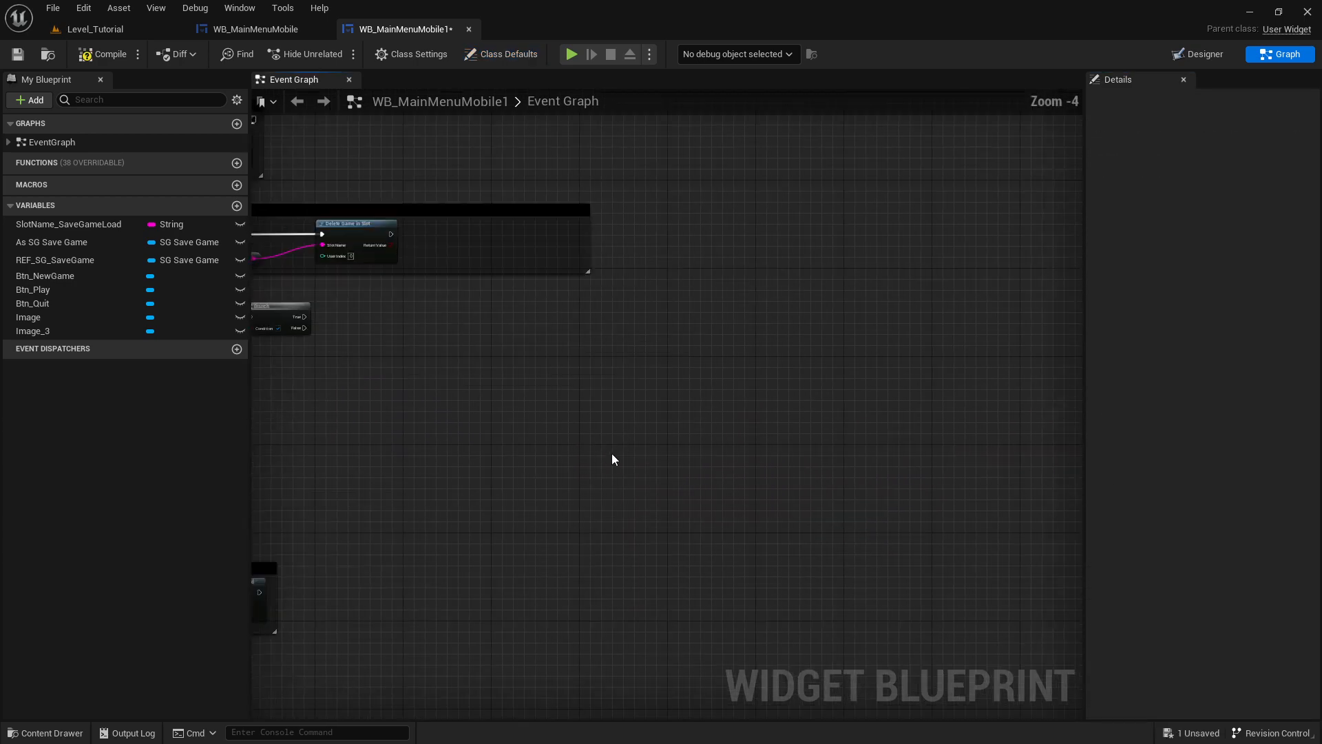
{"action": "right_click_drag", "start_coordinate": [611, 453], "coordinate": [1081, 372]}
{"action": "left_click_drag", "start_coordinate": [552, 246], "coordinate": [856, 317]}
{"action": "key", "text": "Delete"}
{"action": "right_click_drag", "start_coordinate": [839, 187], "coordinate": [859, 452]}
{"action": "scroll", "coordinate": [757, 345], "scroll_direction": "up", "scroll_amount": 4}
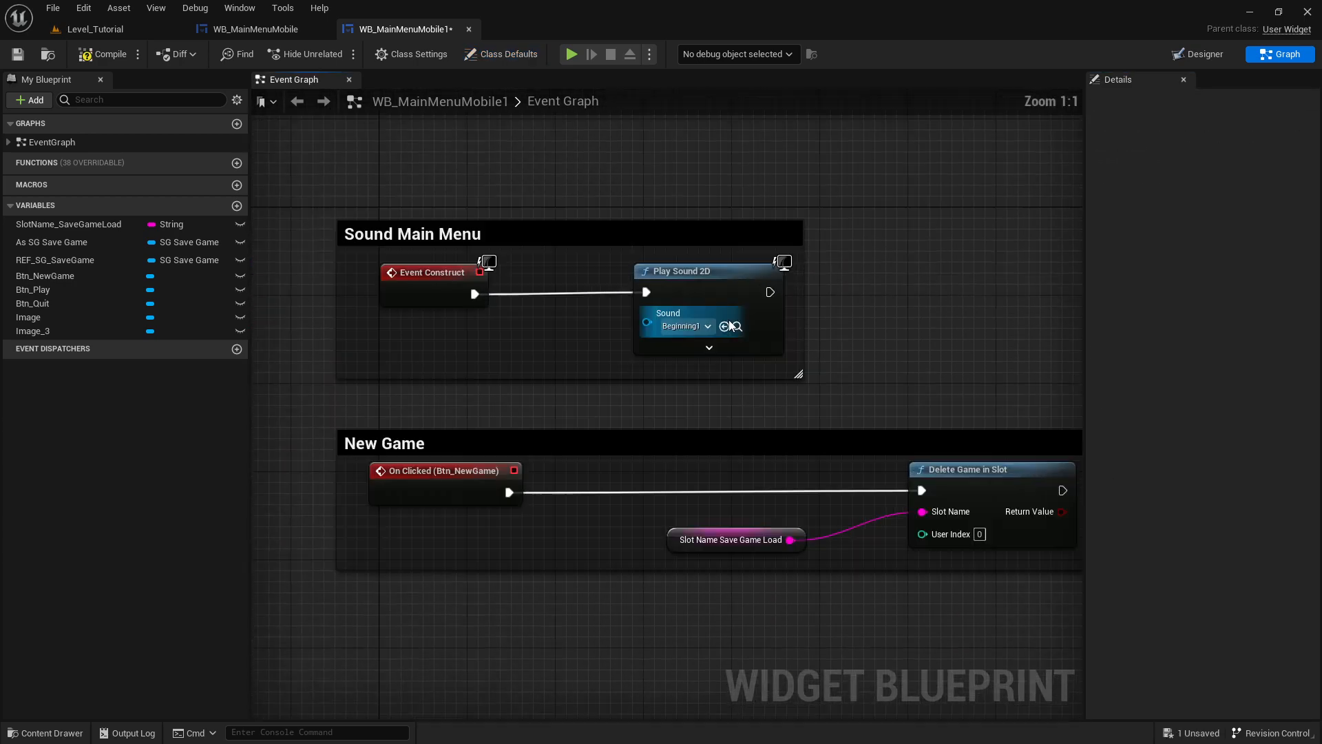
{"action": "left_click_drag", "start_coordinate": [457, 174], "coordinate": [821, 362]}
{"action": "key", "text": "Delete"}
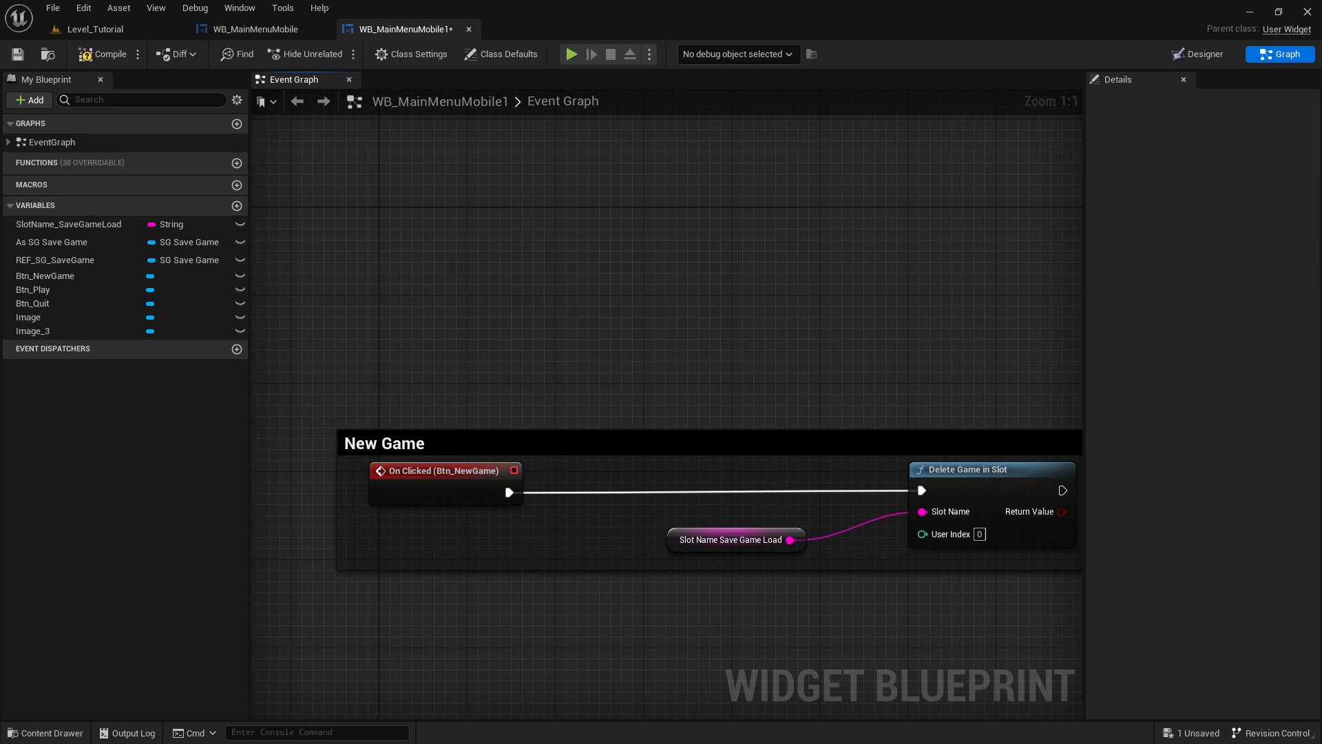
- Delete the New Game and Quit node groups so that the event graph is empty
{"action": "right_click_drag", "start_coordinate": [894, 623], "coordinate": [687, 371]}
{"action": "right_click_drag", "start_coordinate": [585, 528], "coordinate": [737, 340]}
{"action": "scroll", "coordinate": [603, 486], "scroll_direction": "down", "scroll_amount": 5}
{"action": "left_click_drag", "start_coordinate": [451, 513], "coordinate": [733, 638]}
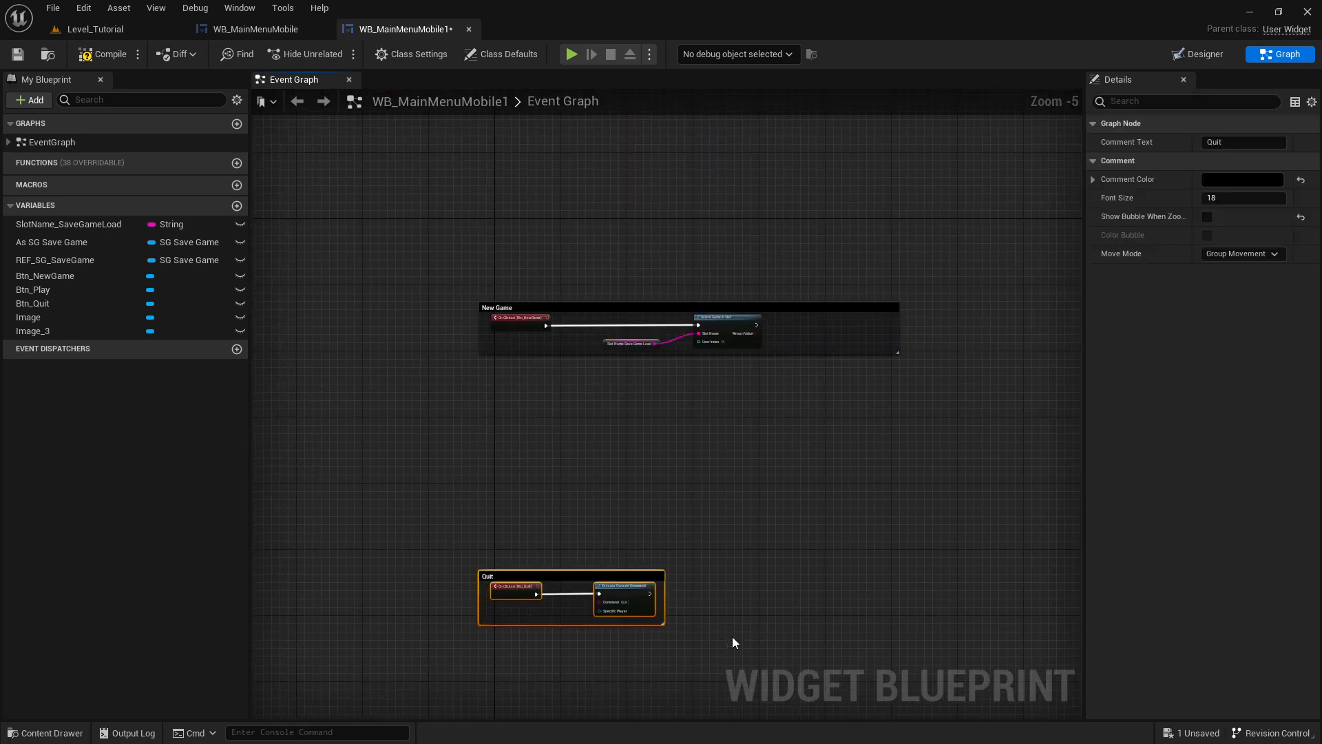
{"action": "scroll", "coordinate": [622, 578], "scroll_direction": "up", "scroll_amount": 3}
{"action": "left_click_drag", "start_coordinate": [545, 568], "coordinate": [593, 201]}
{"action": "right_click_drag", "start_coordinate": [885, 285], "coordinate": [893, 508]}
{"action": "scroll", "coordinate": [864, 444], "scroll_direction": "down", "scroll_amount": 3}
{"action": "left_click_drag", "start_coordinate": [565, 293], "coordinate": [945, 605]}
{"action": "key", "text": "Delete"}
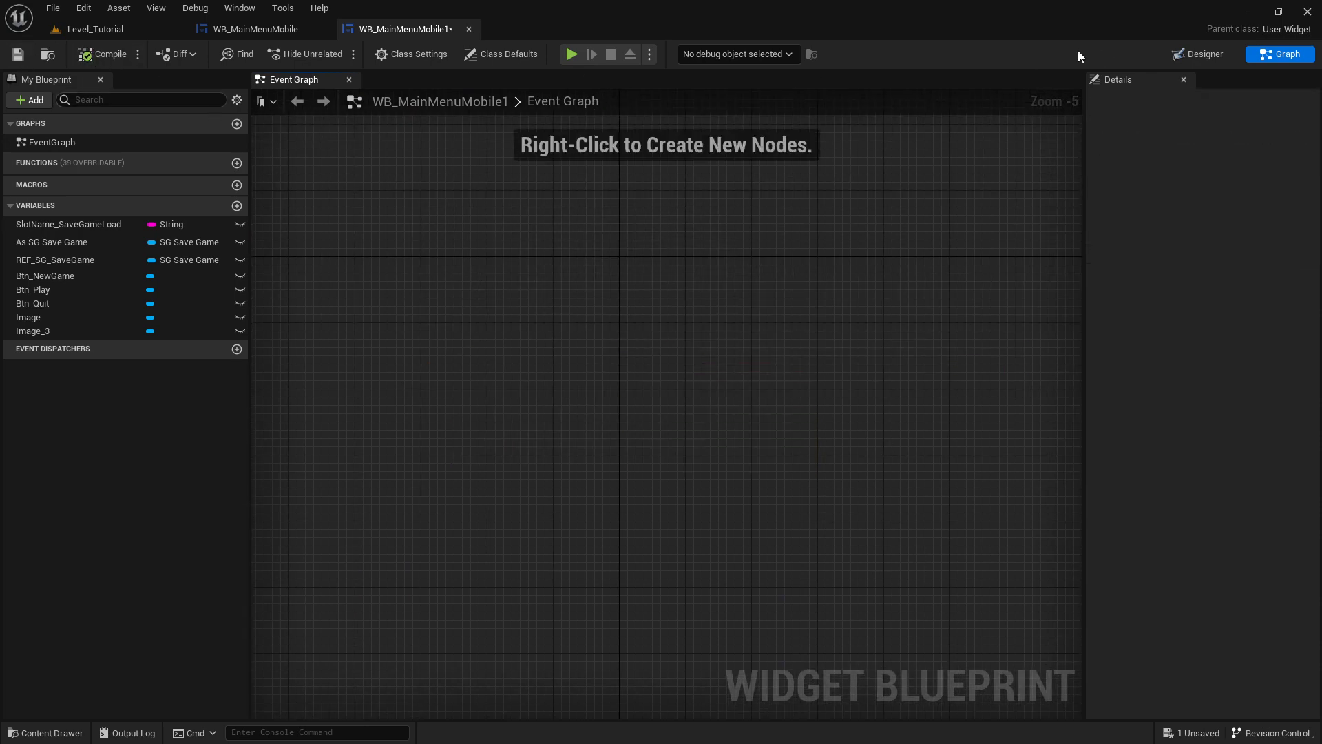
- Check WB_MainMenuMobile1's designer layout and save the modified widget
{"action": "left_click", "coordinate": [1203, 56]}
{"action": "scroll", "coordinate": [857, 496], "scroll_direction": "down", "scroll_amount": 4}
{"action": "scroll", "coordinate": [812, 358], "scroll_direction": "up", "scroll_amount": 4}
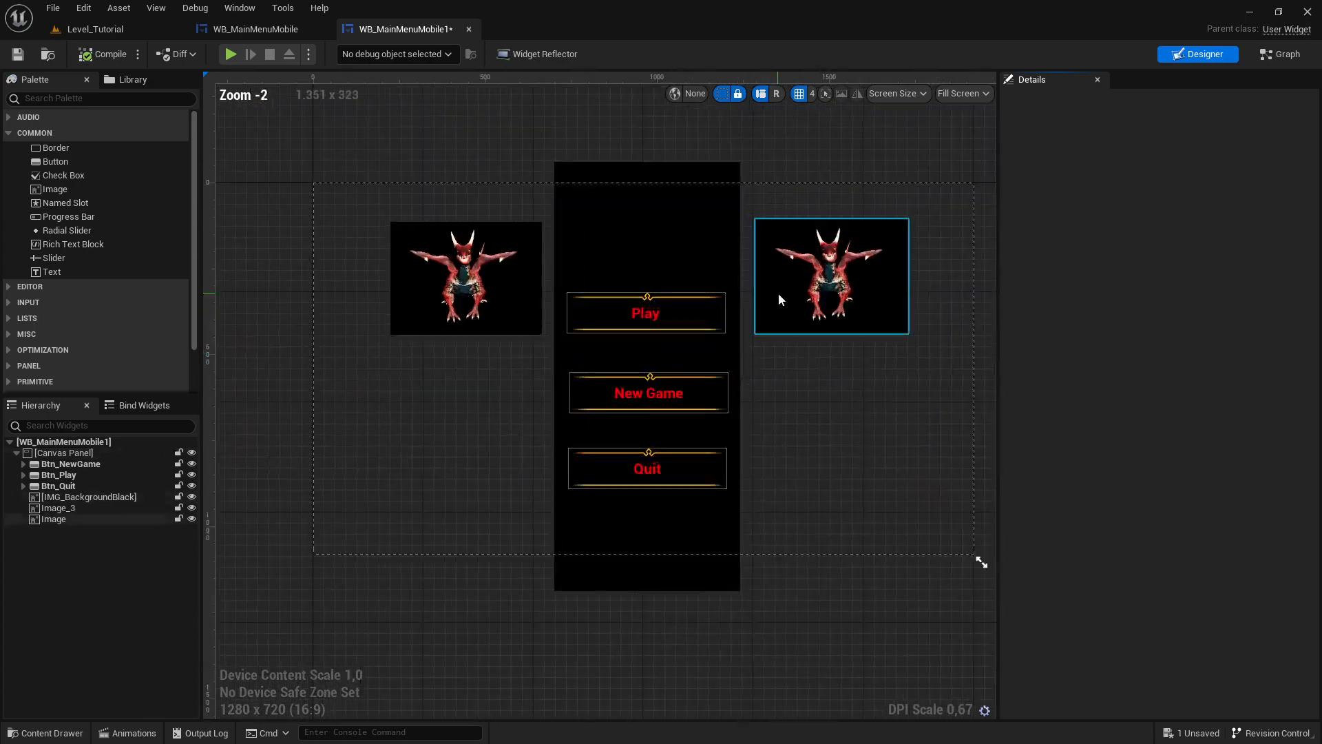
{"action": "scroll", "coordinate": [779, 299], "scroll_direction": "up", "scroll_amount": 1}
{"action": "left_click", "coordinate": [95, 29]}
{"action": "left_click", "coordinate": [44, 734]}
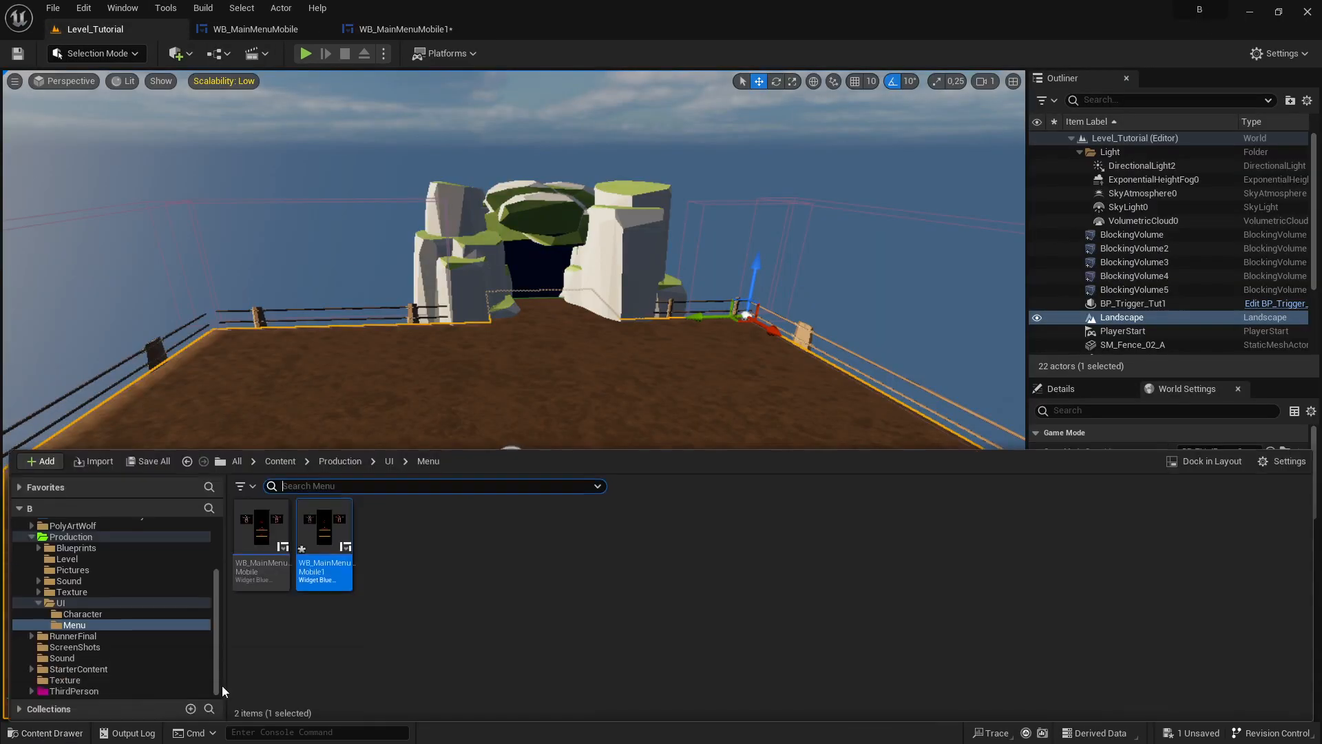
{"action": "right_click", "coordinate": [322, 544]}
{"action": "left_click", "coordinate": [611, 613]}
{"action": "left_click", "coordinate": [148, 461]}
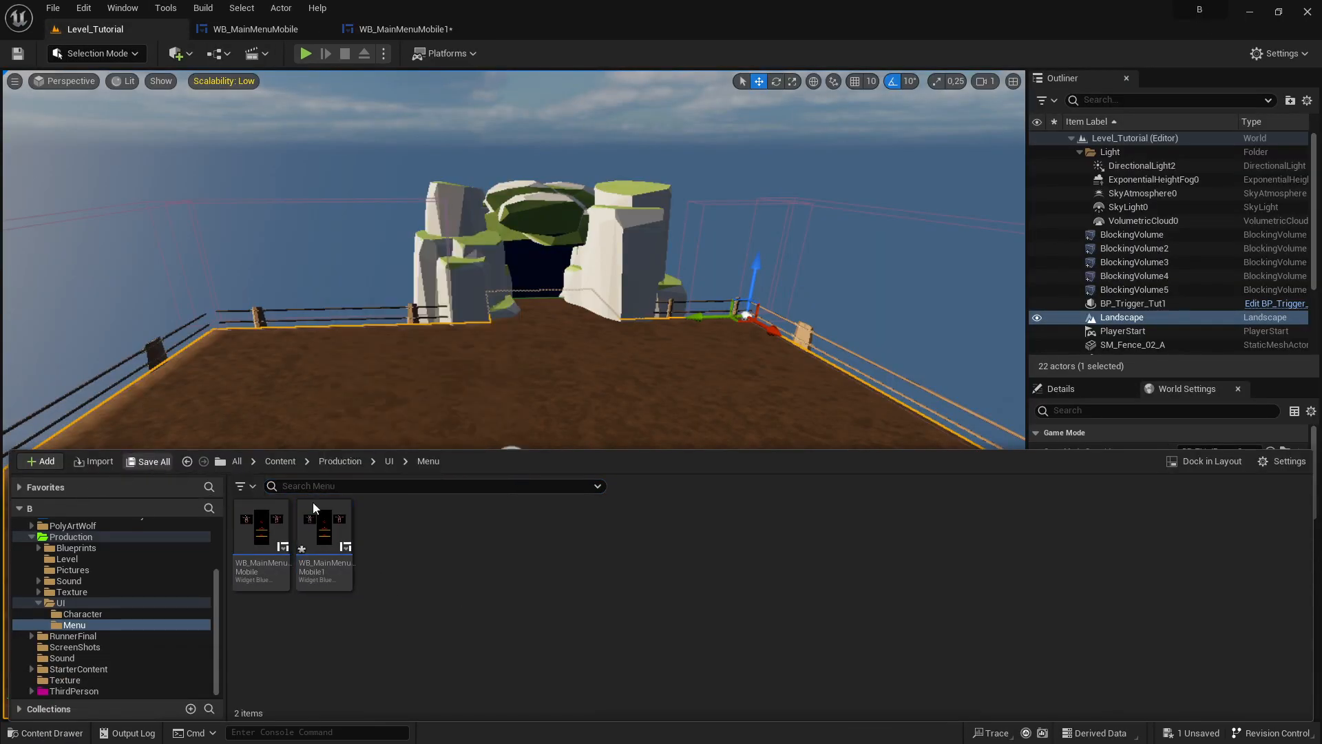
{"action": "left_click", "coordinate": [772, 535]}
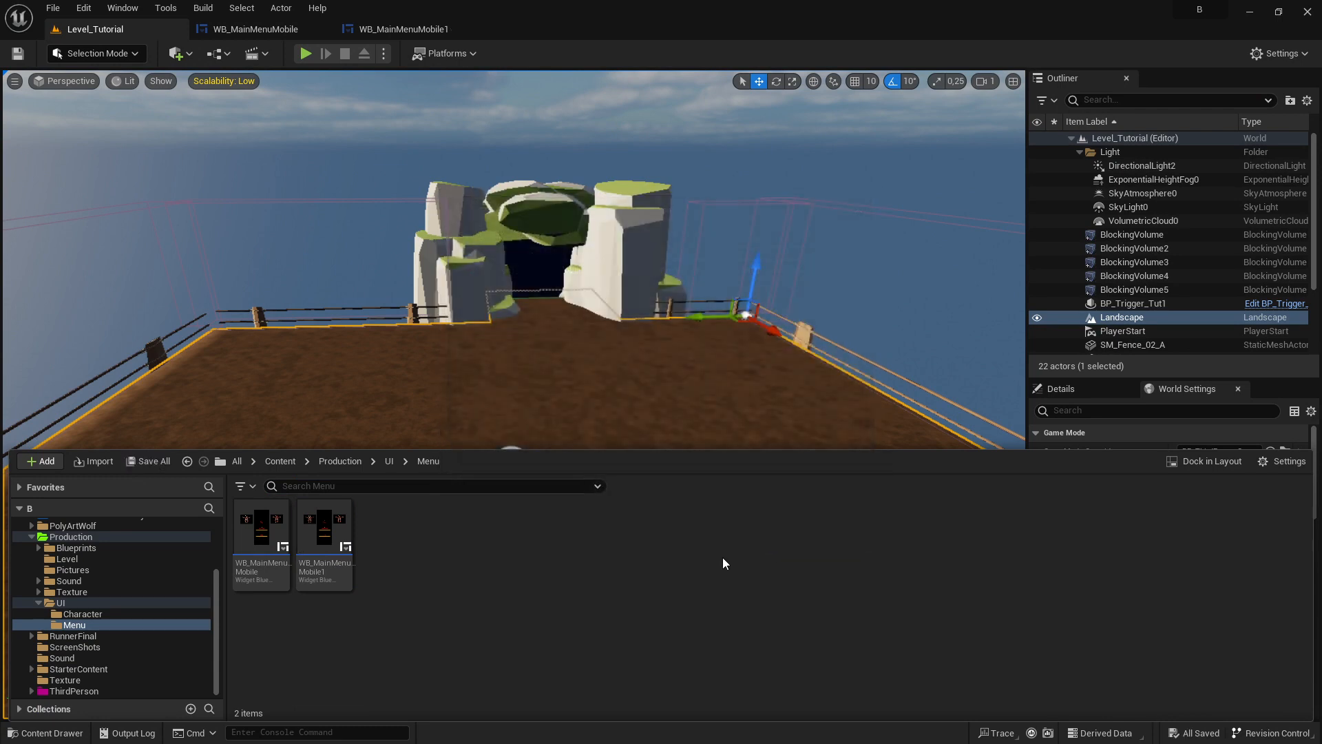
- Examine the migration asset report for WB_MainMenuMobile1 and close it without migrating
{"action": "right_click", "coordinate": [326, 533]}
{"action": "mouse_move", "coordinate": [409, 328]}
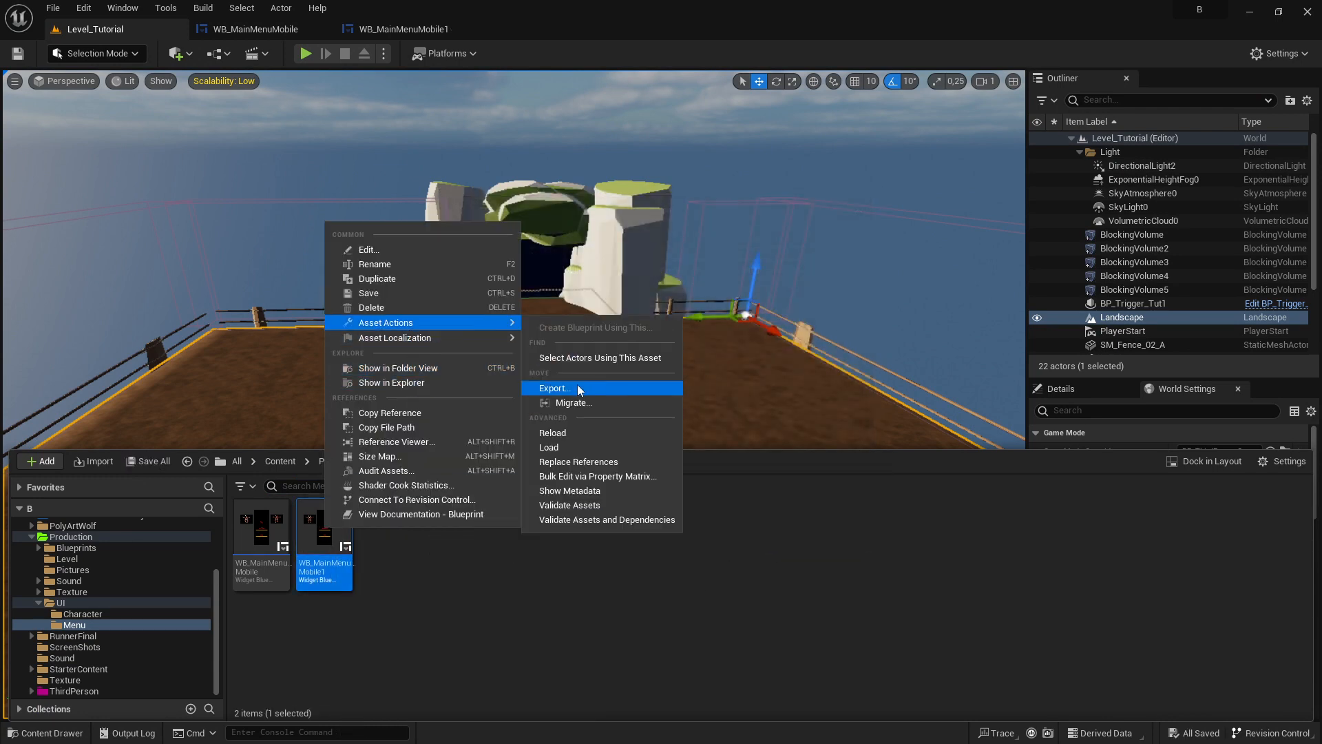
{"action": "left_click", "coordinate": [576, 402]}
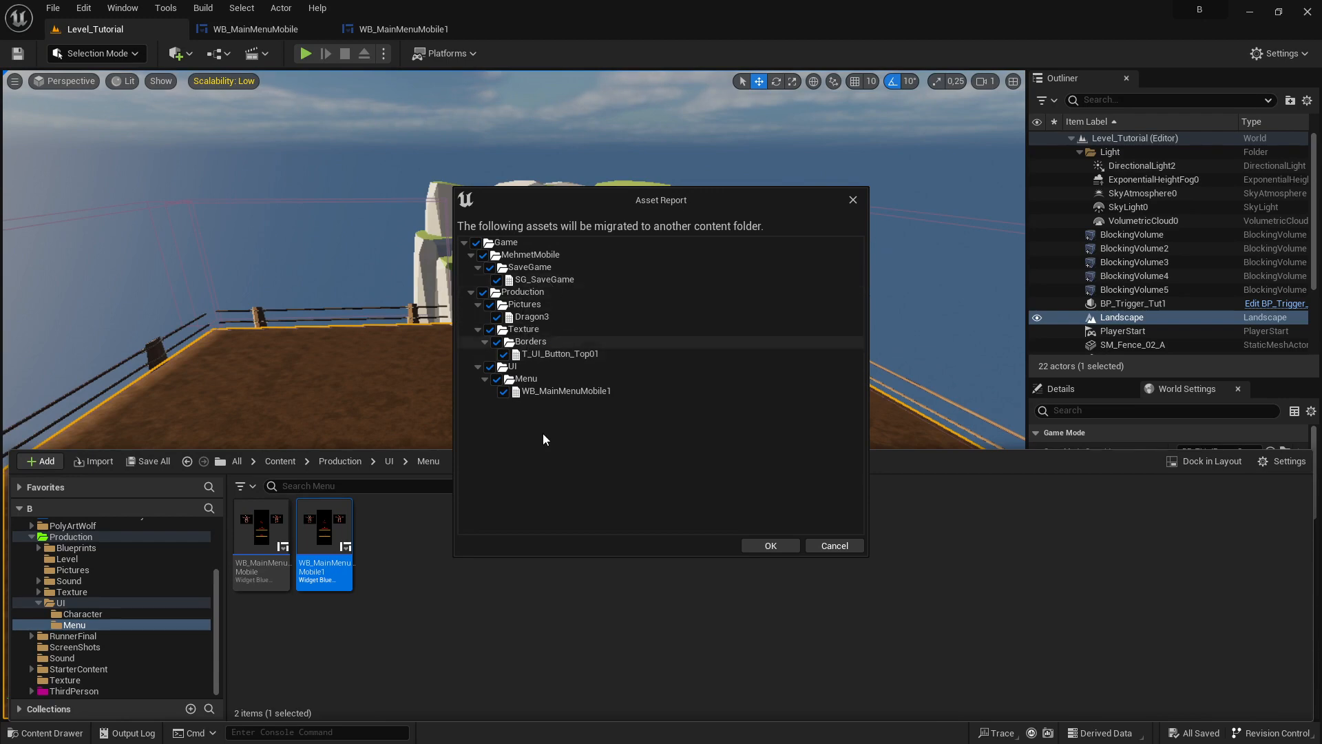
{"action": "double_click", "coordinate": [324, 537]}
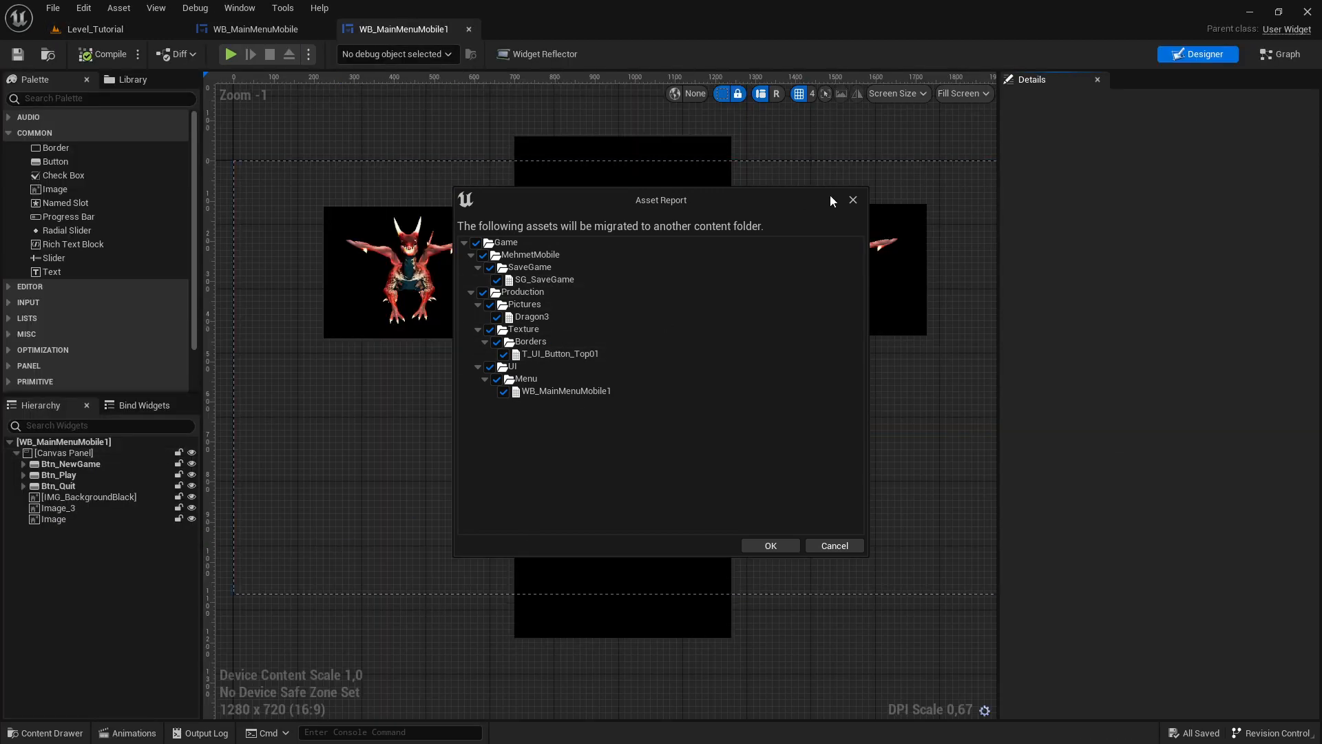
{"action": "left_click", "coordinate": [853, 199]}
- Inspect the New Game and Quit buttons, the event graph and the variables of WB_MainMenuMobile1 for remaining save-game references
{"action": "left_click", "coordinate": [661, 424]}
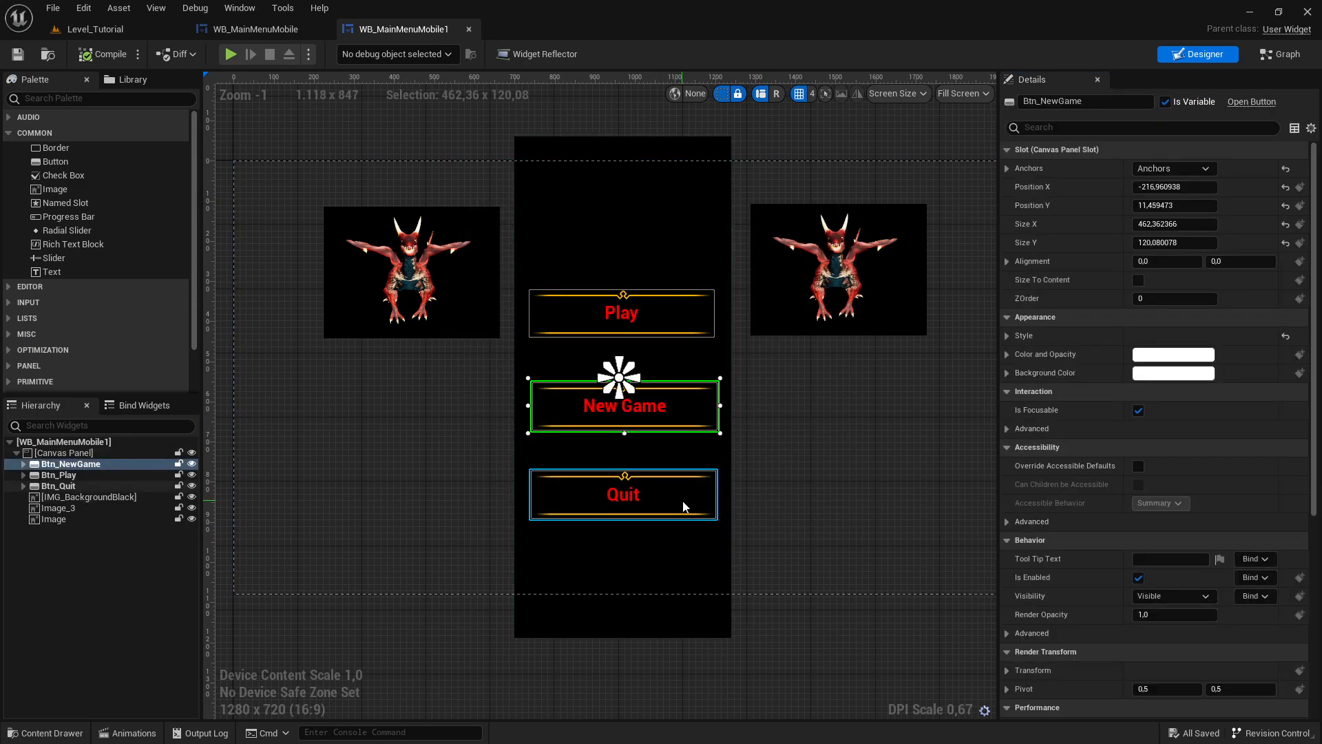
{"action": "left_click", "coordinate": [623, 495]}
{"action": "left_click", "coordinate": [1280, 54]}
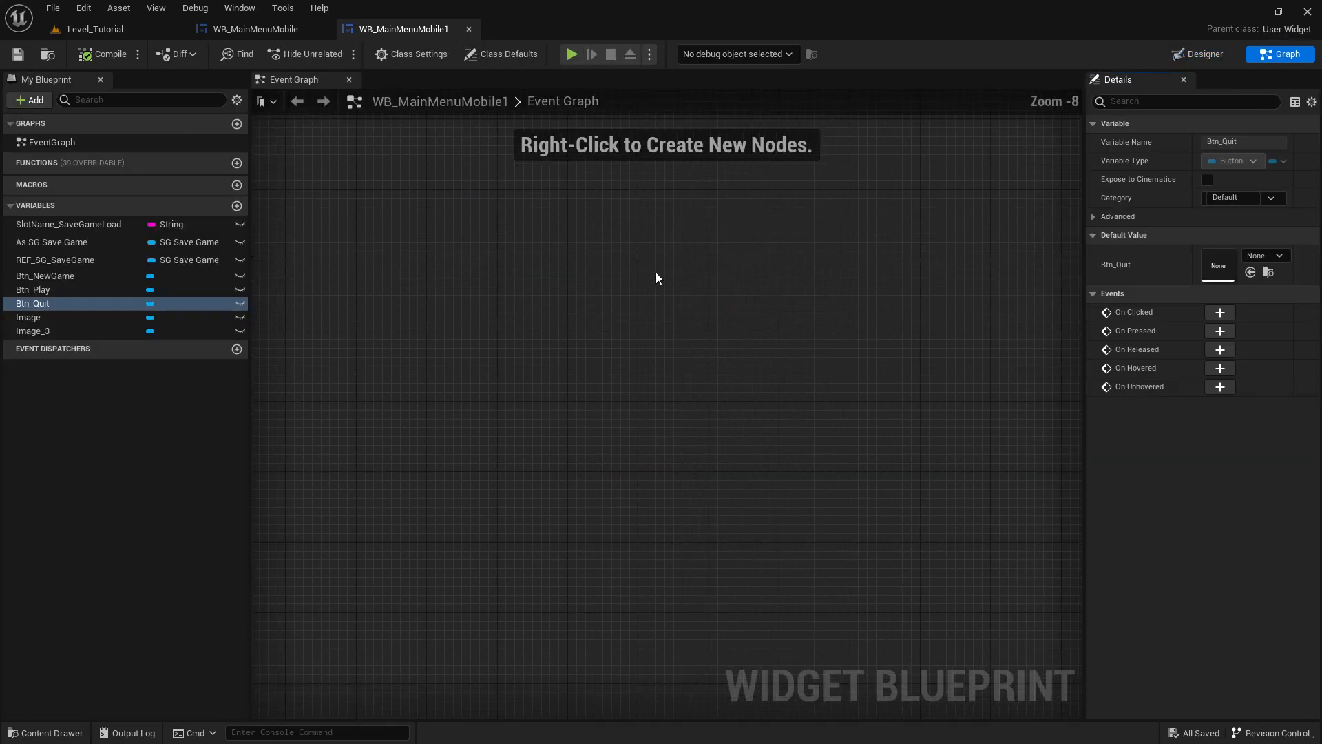
{"action": "scroll", "coordinate": [535, 292], "scroll_direction": "up", "scroll_amount": 1}
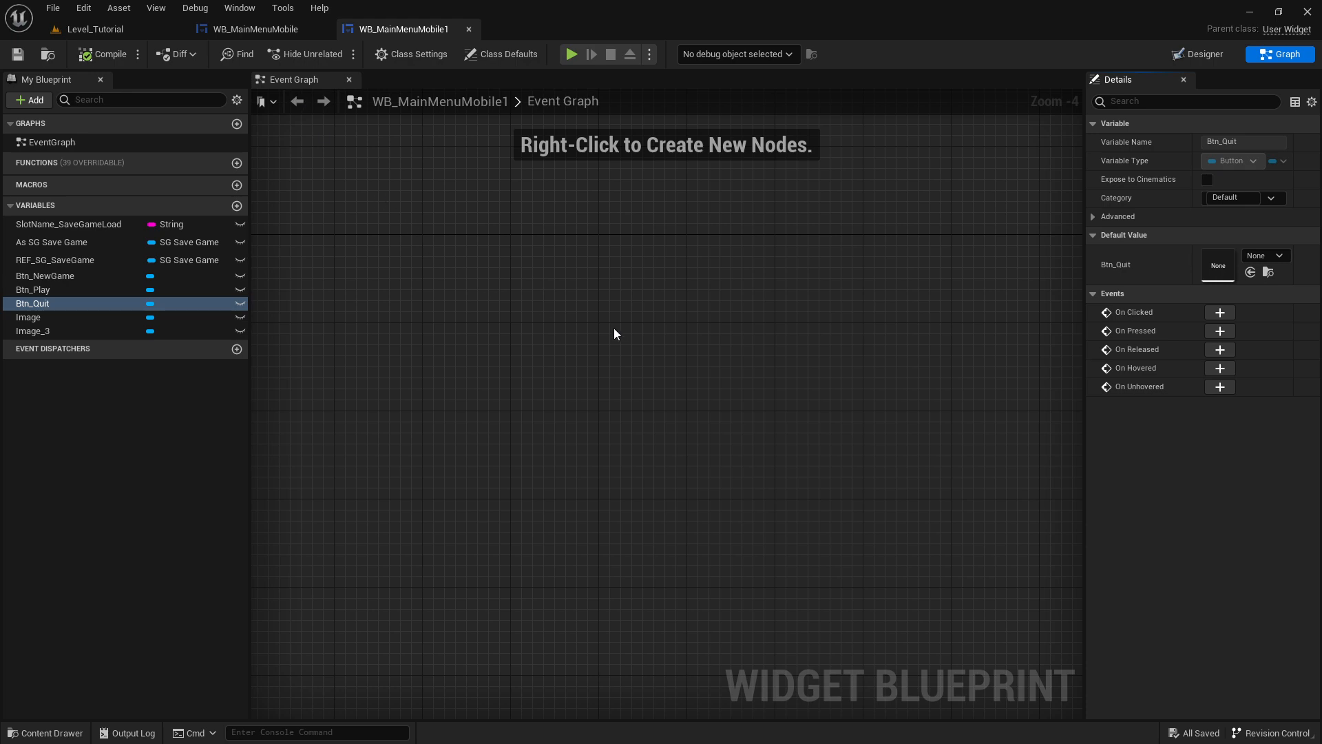
{"action": "scroll", "coordinate": [649, 310], "scroll_direction": "up", "scroll_amount": 2}
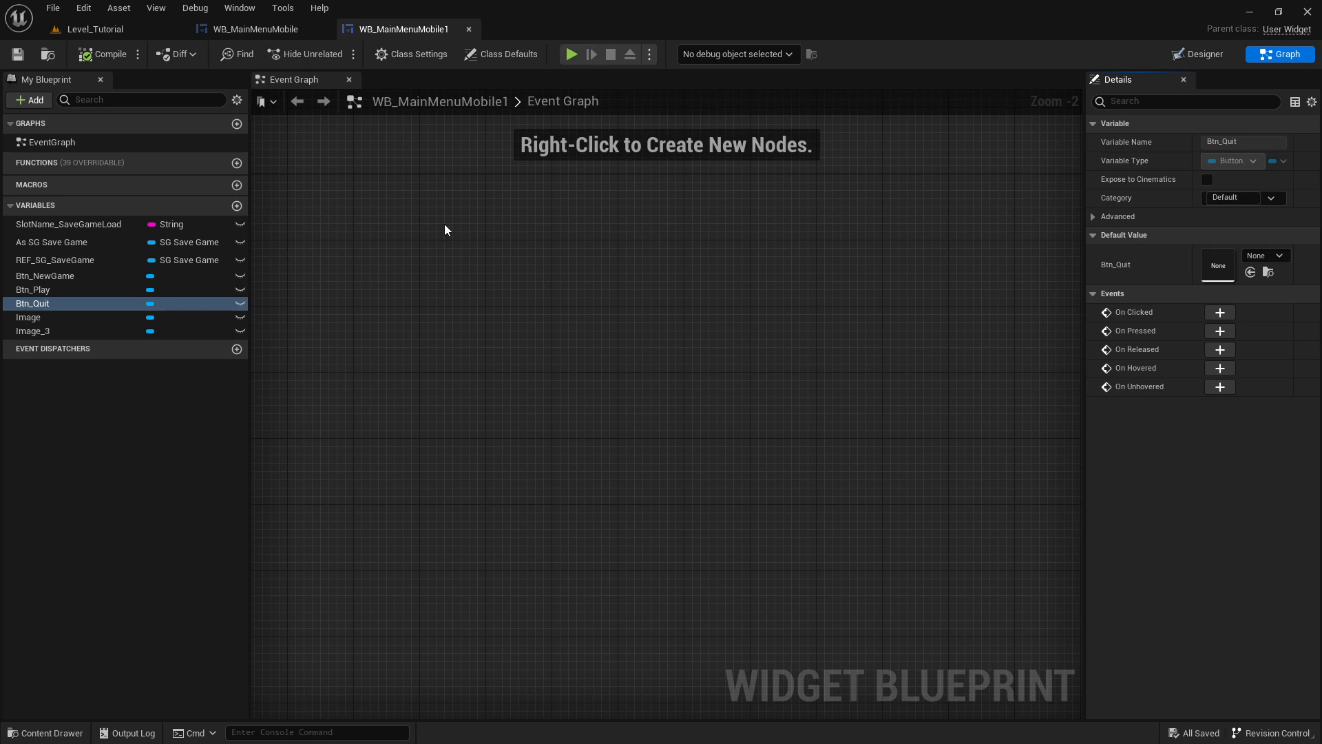
{"action": "left_click", "coordinate": [10, 226]}
{"action": "left_click", "coordinate": [36, 241]}
{"action": "left_click", "coordinate": [47, 259]}
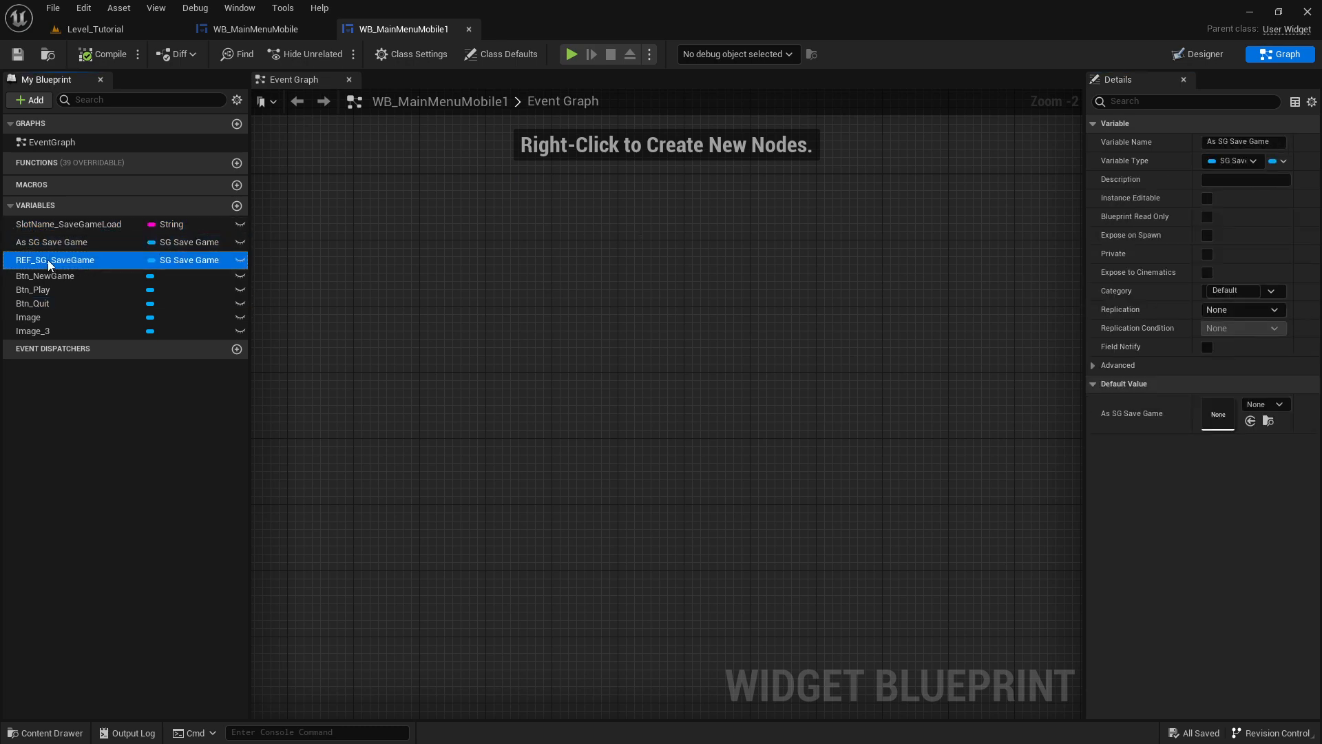
{"action": "left_click", "coordinate": [31, 288]}
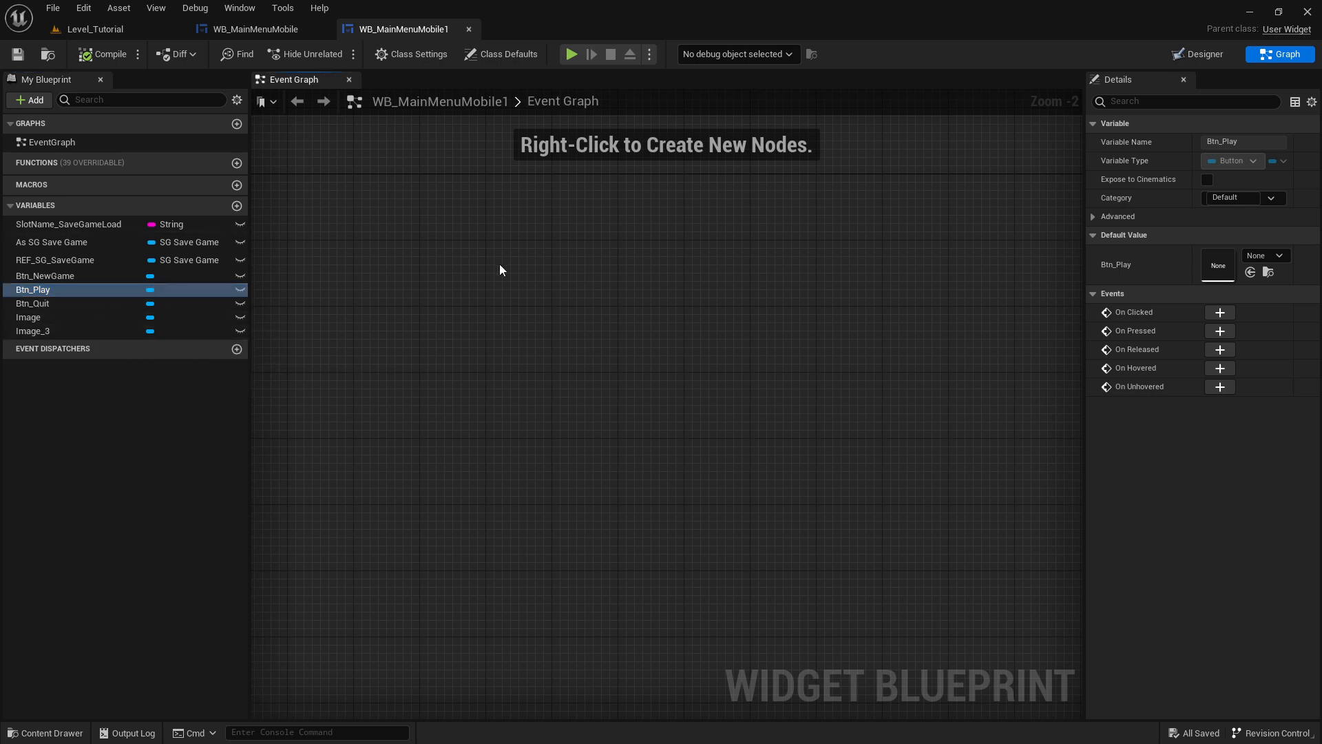
- Delete the REF_SG_SaveGame, As SG Save Game and SlotName_SaveGameLoad variables from WB_MainMenuMobile1, and compile and save it
{"action": "left_click", "coordinate": [62, 261]}
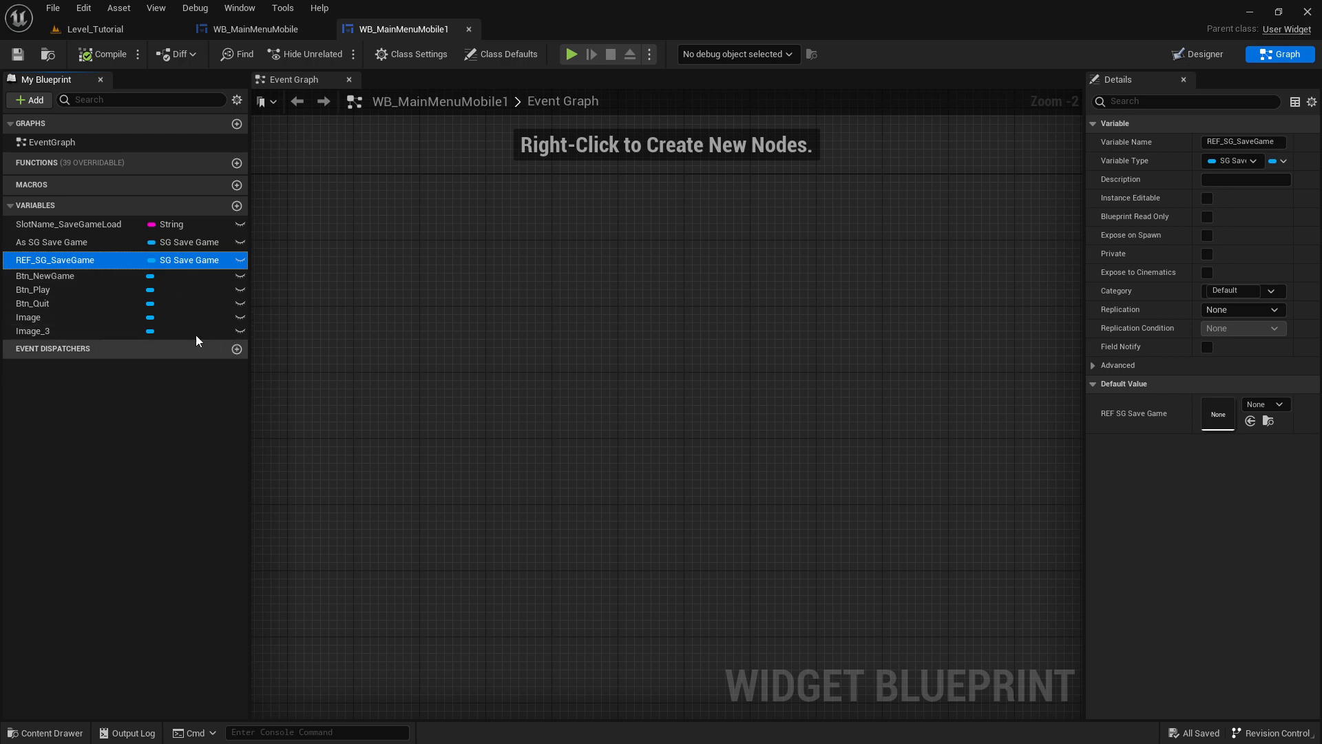
{"action": "key", "text": "Delete"}
{"action": "left_click", "coordinate": [34, 243]}
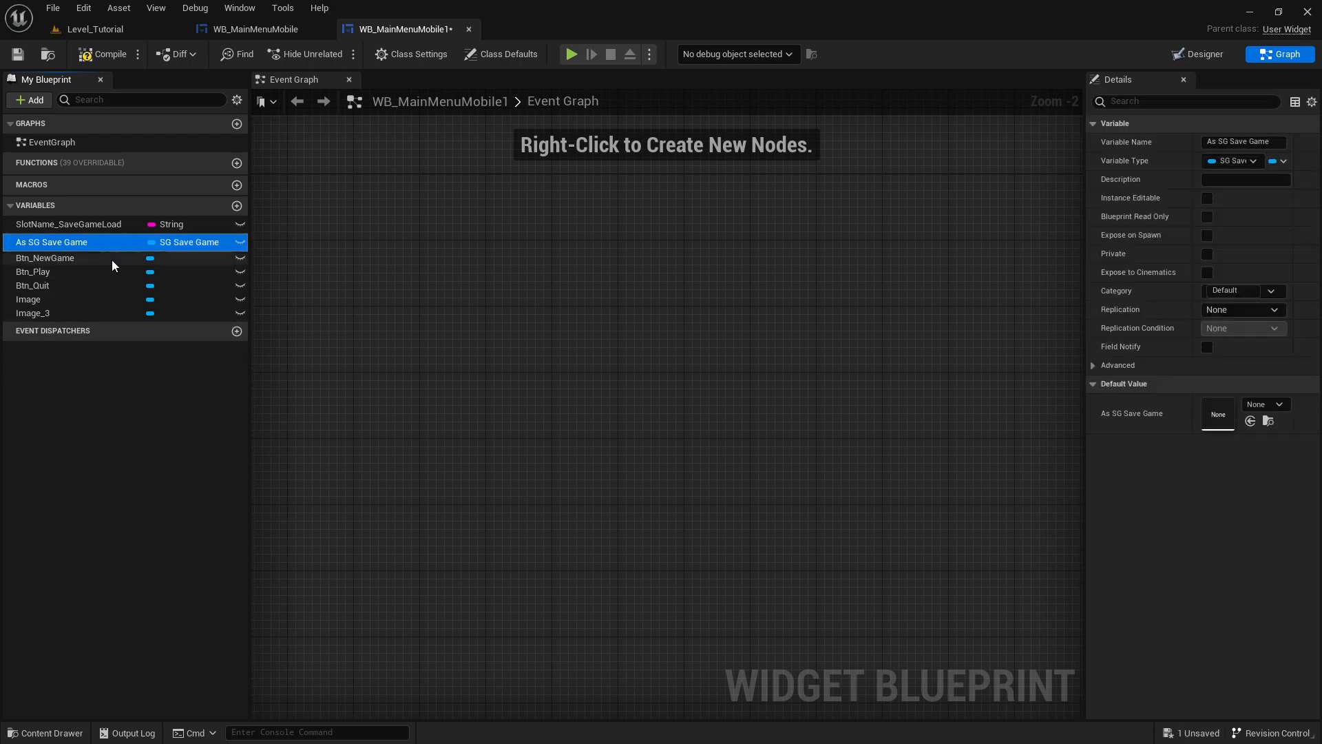
{"action": "key", "text": "Delete"}
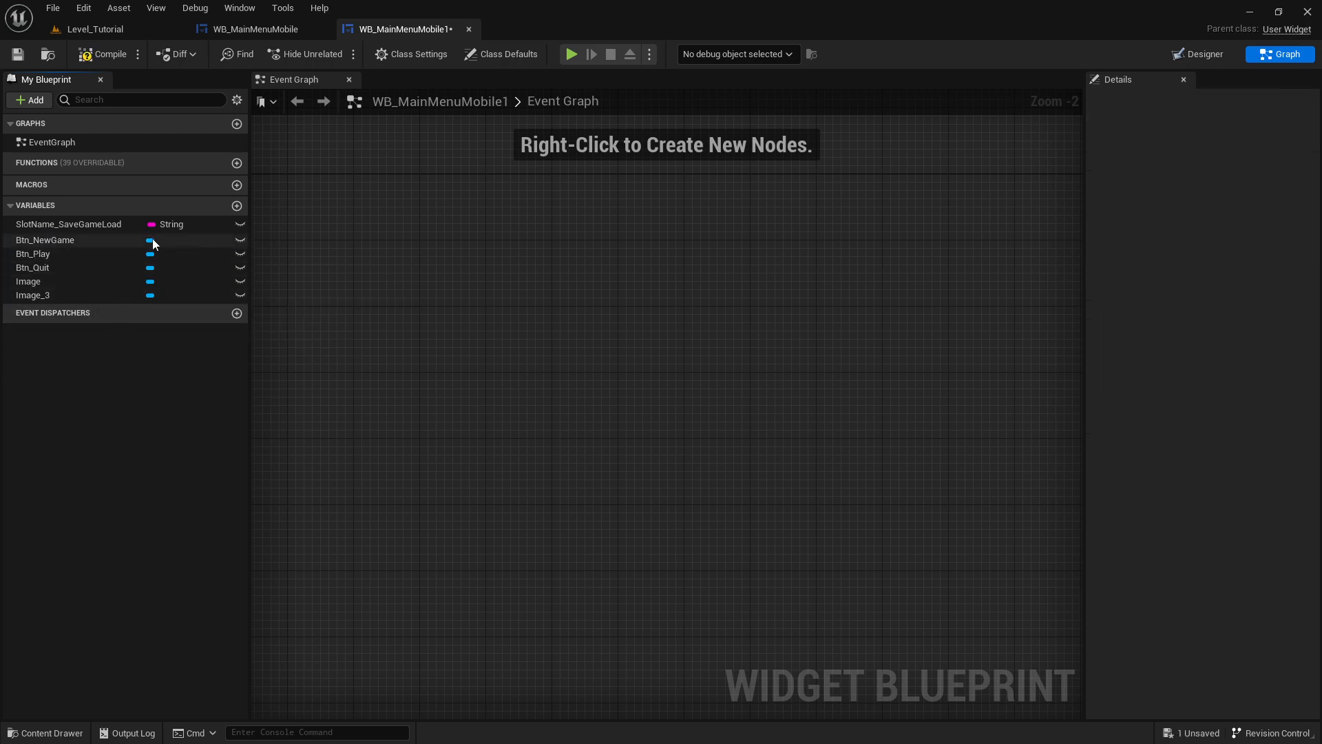
{"action": "left_click", "coordinate": [102, 221]}
{"action": "key", "text": "Delete"}
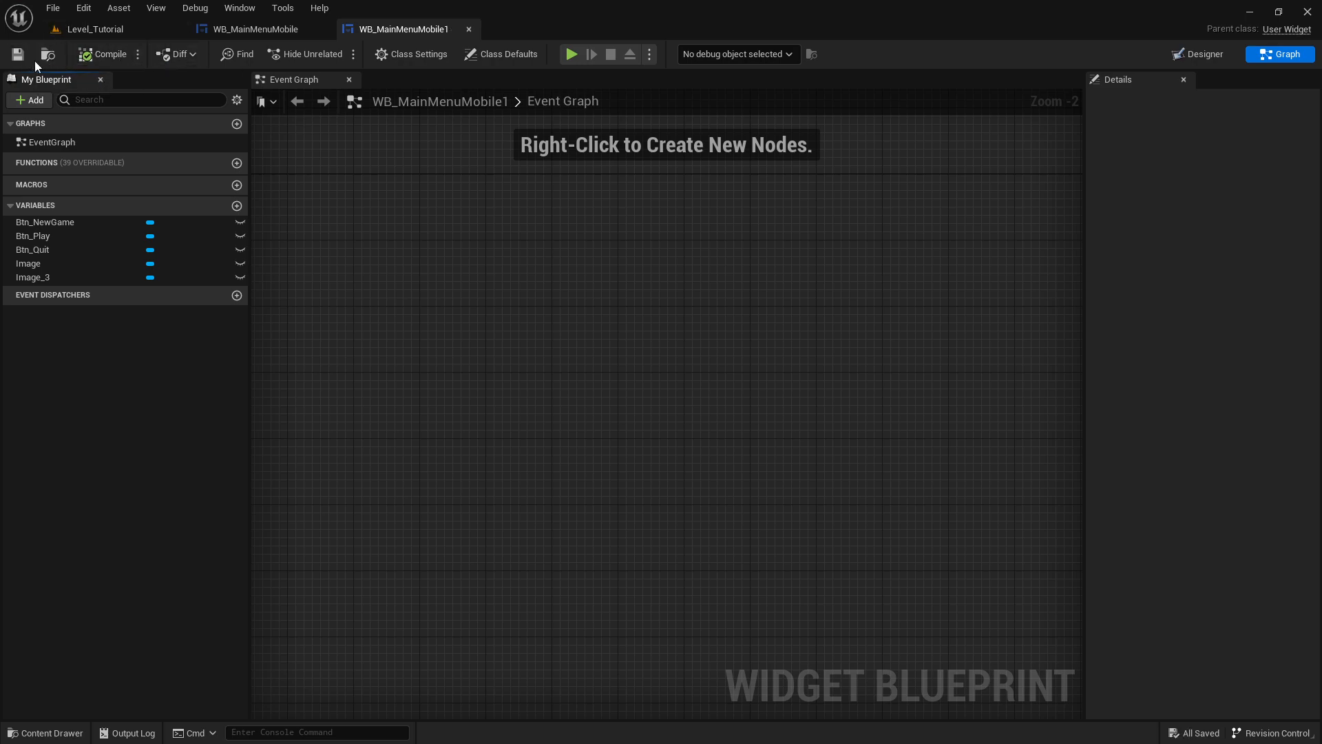
- Review the Production assets in WB_MainMenuMobile1's migration report, close it without migrating, and return to the Menu folder's assets
{"action": "left_click", "coordinate": [267, 31]}
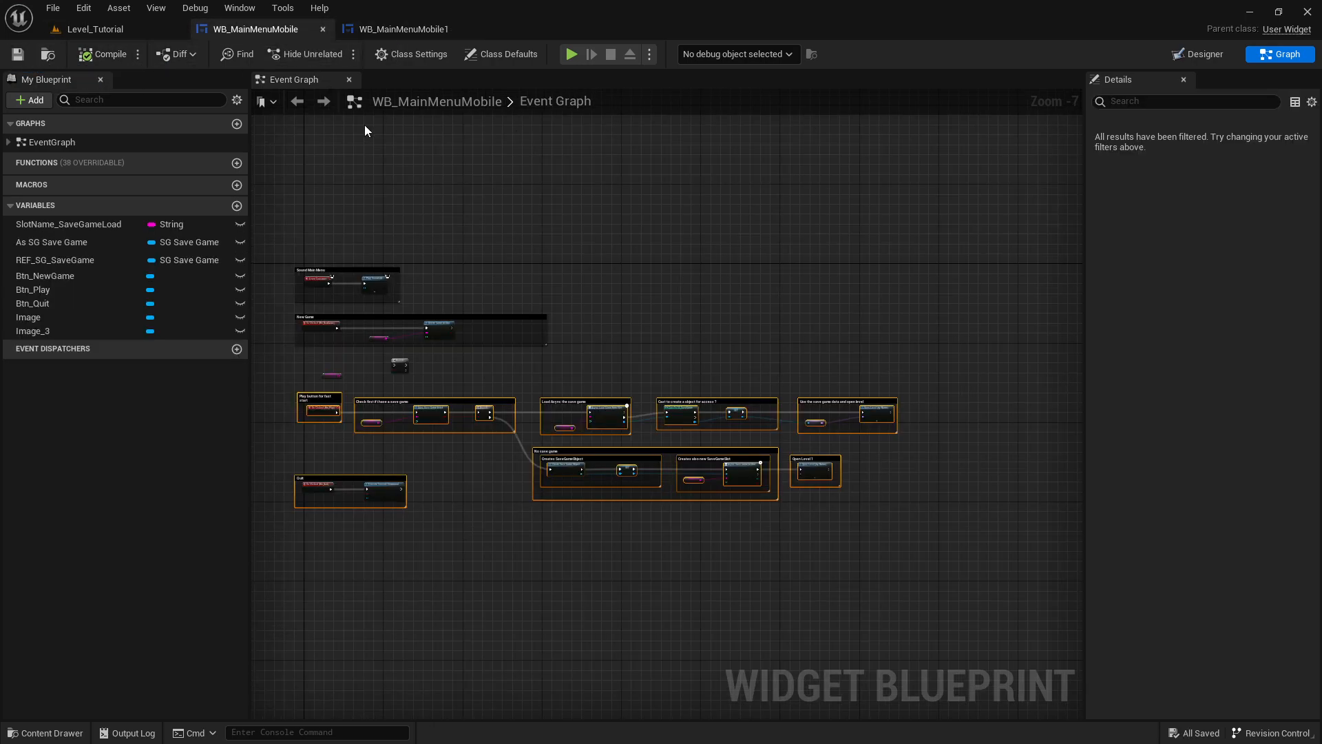
{"action": "left_click", "coordinate": [164, 32]}
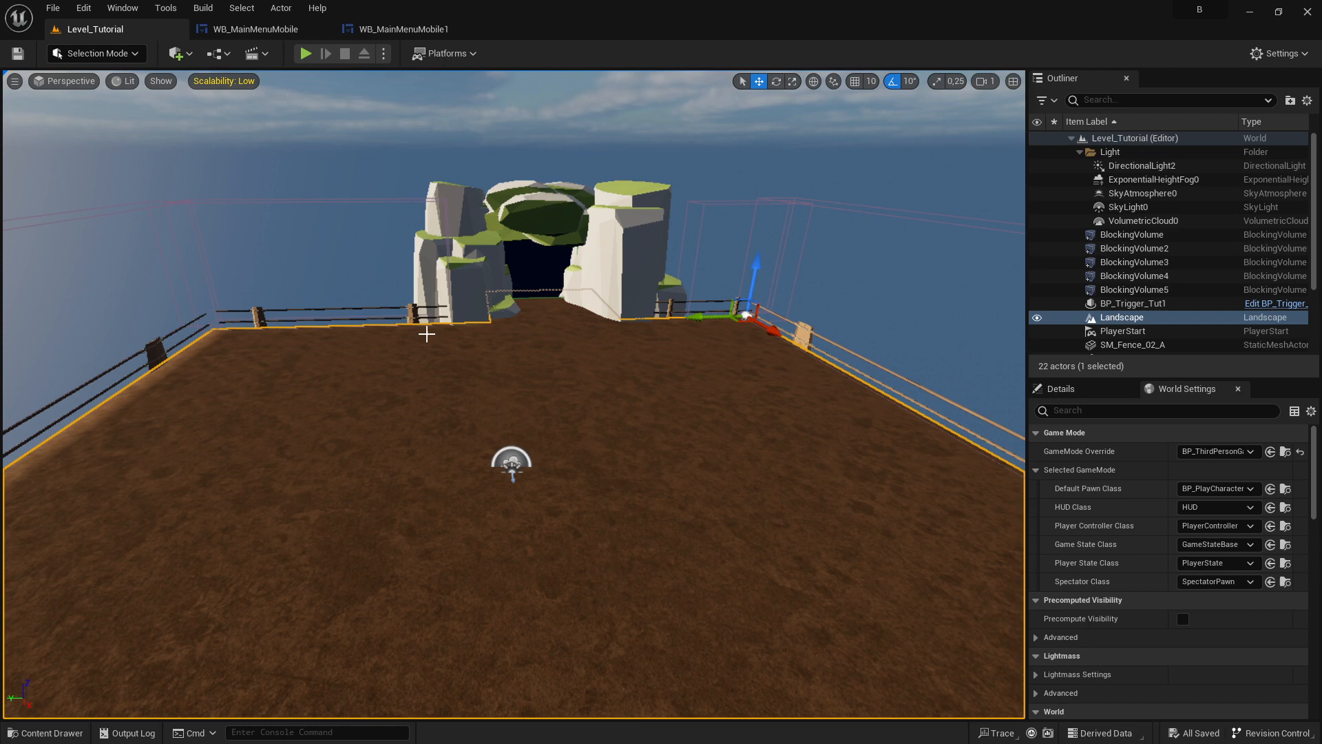
{"action": "left_click", "coordinate": [63, 731]}
{"action": "right_click", "coordinate": [332, 534]}
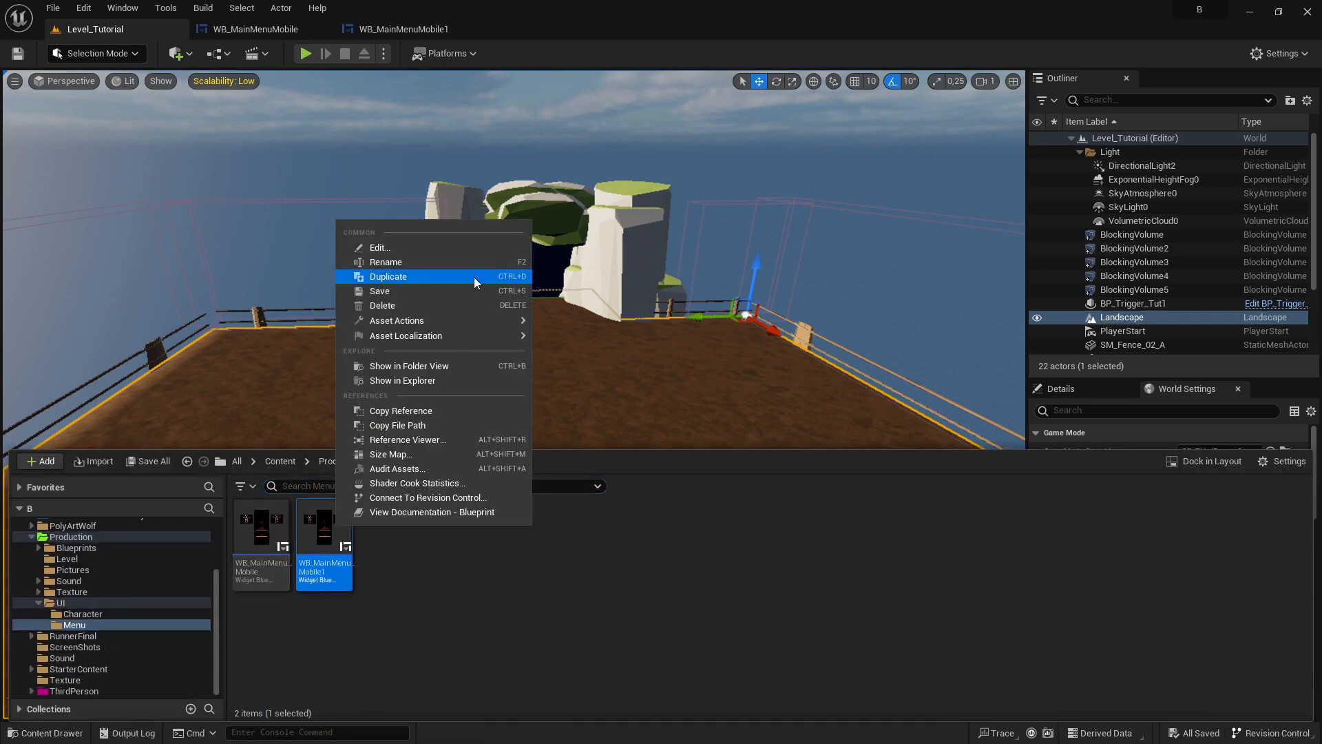
{"action": "mouse_move", "coordinate": [424, 315]}
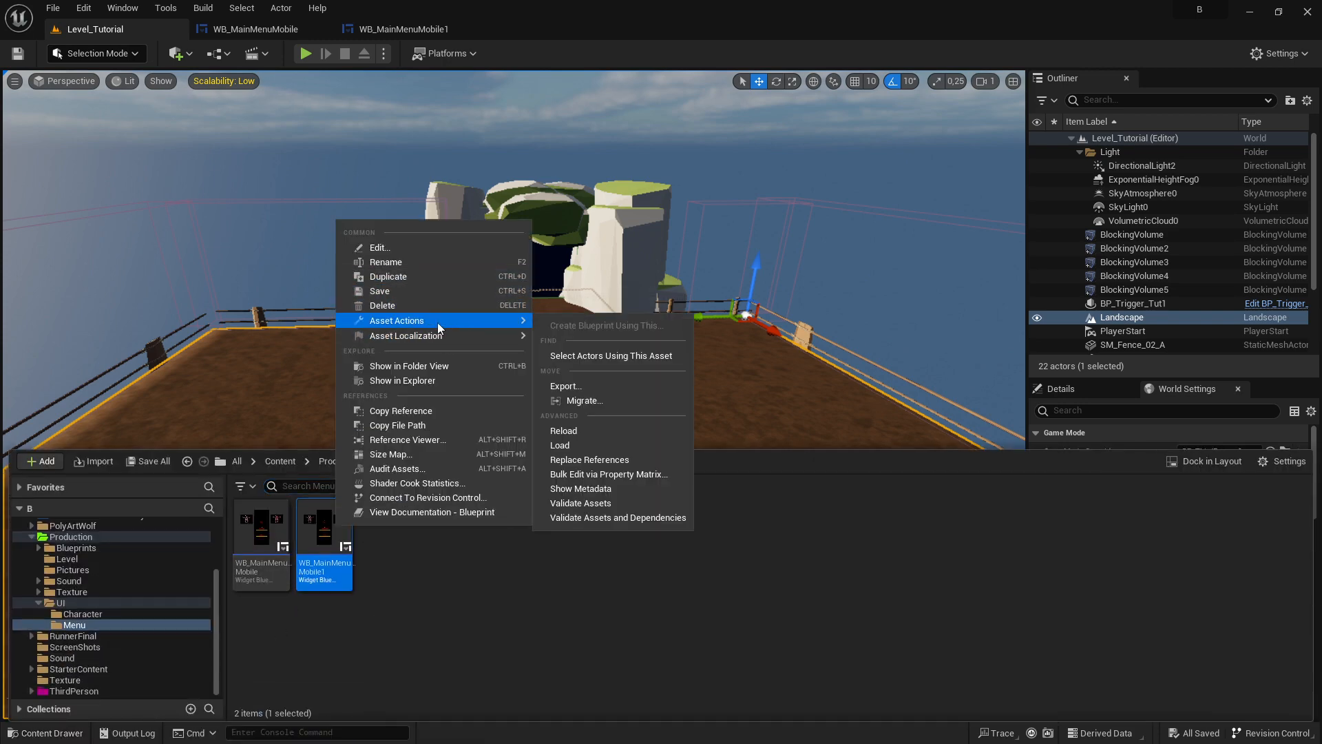
{"action": "left_click", "coordinate": [592, 401]}
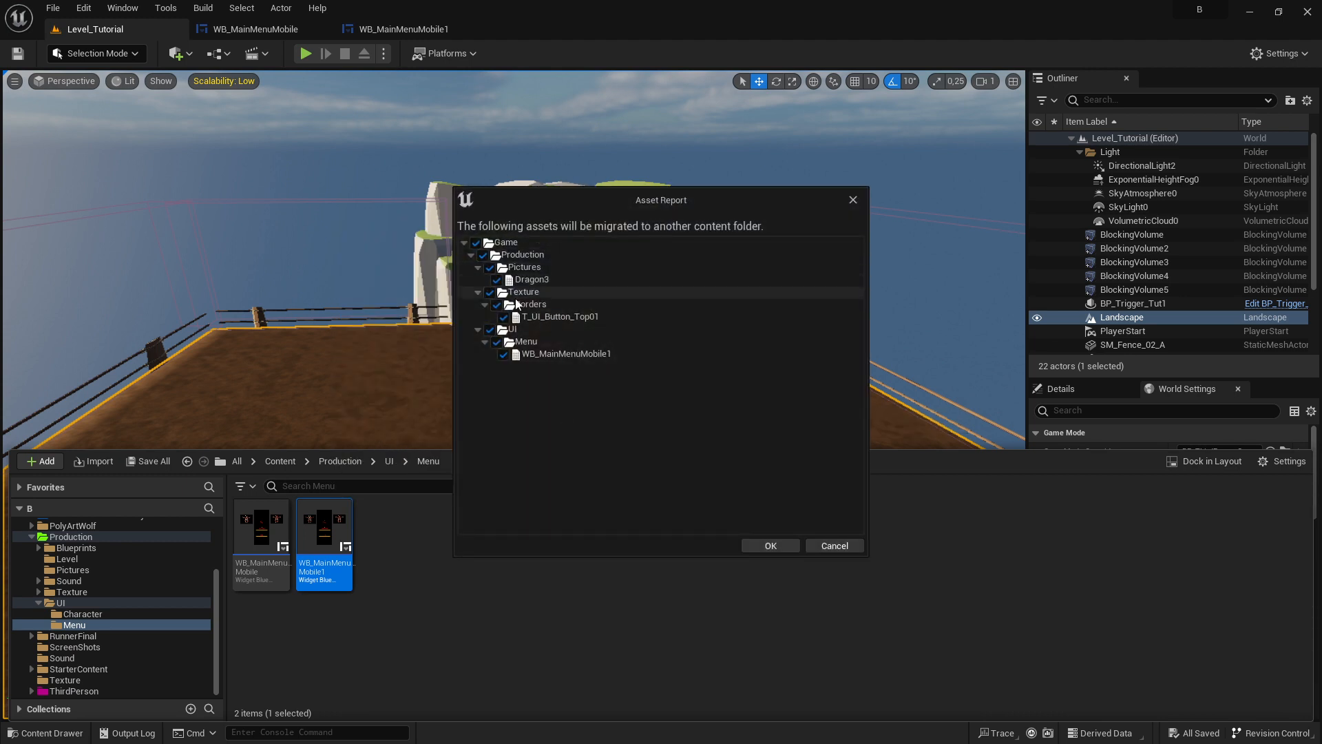
{"action": "left_click", "coordinate": [471, 255]}
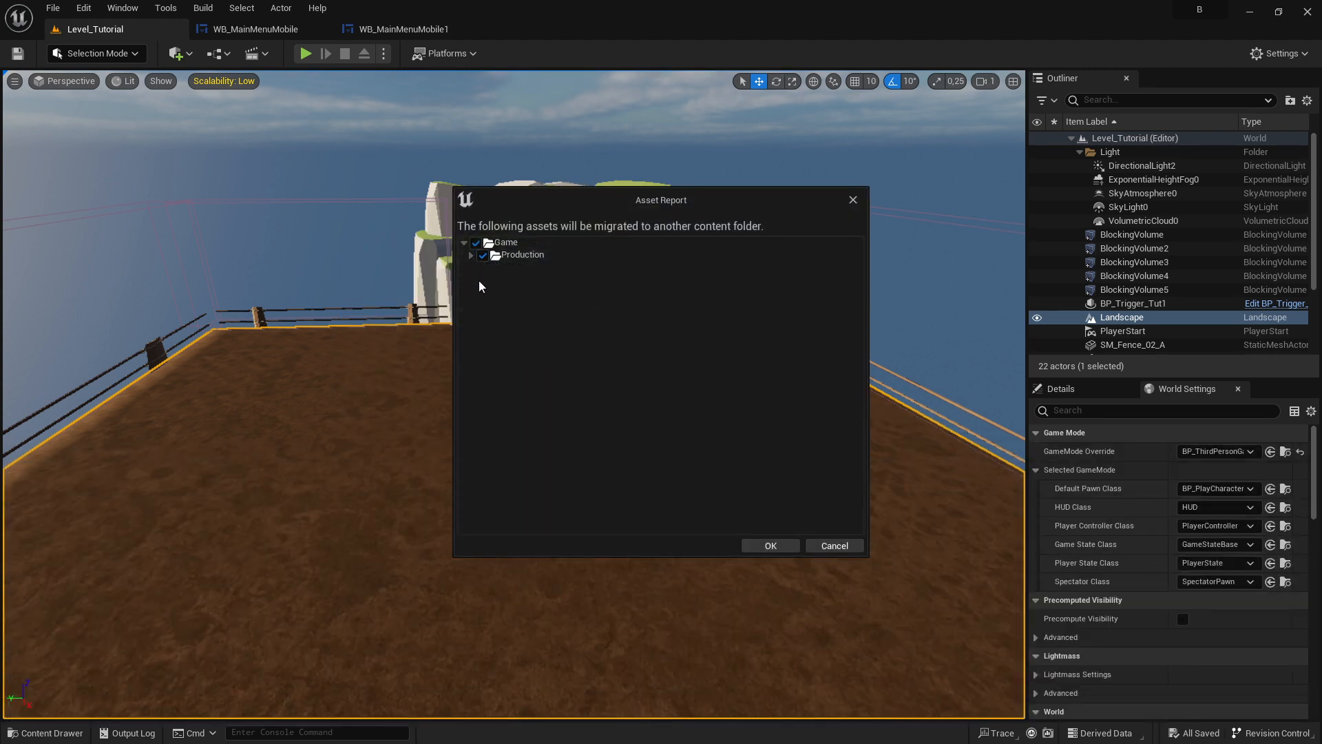
{"action": "left_click", "coordinate": [471, 255]}
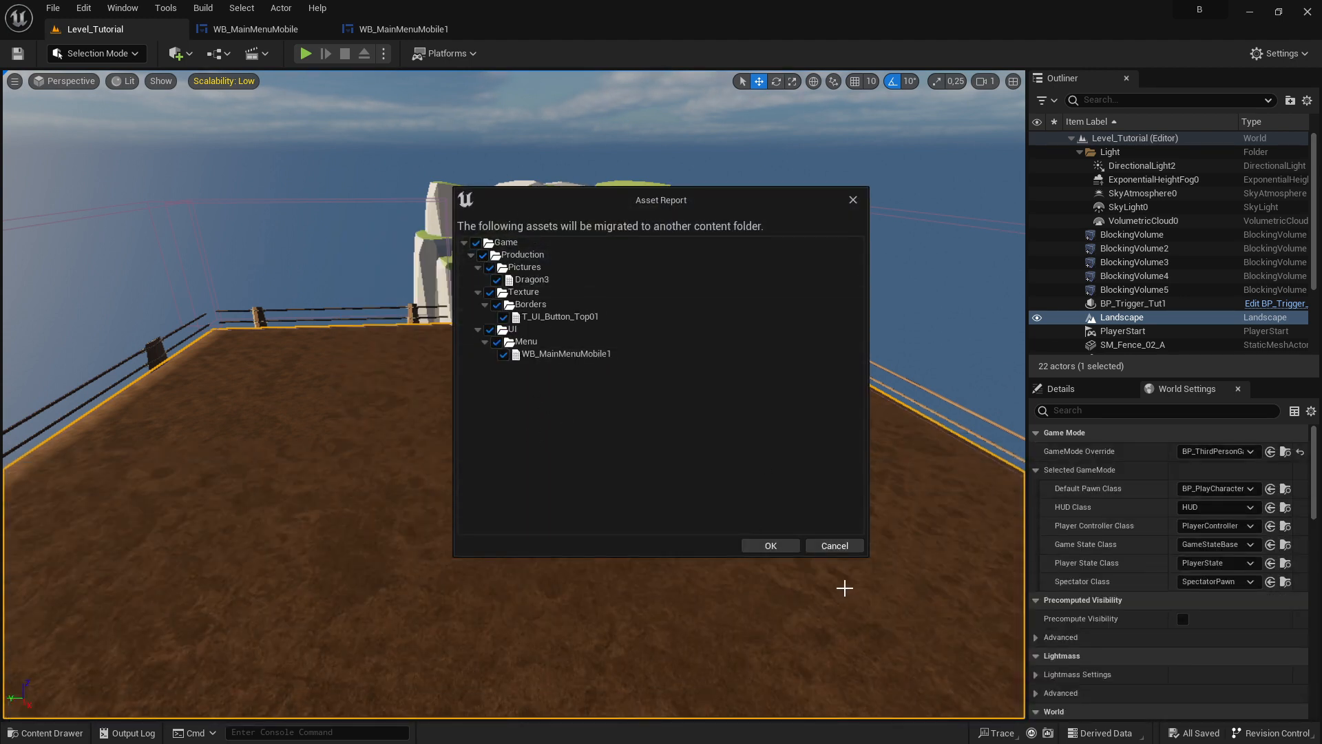
{"action": "left_click", "coordinate": [853, 200]}
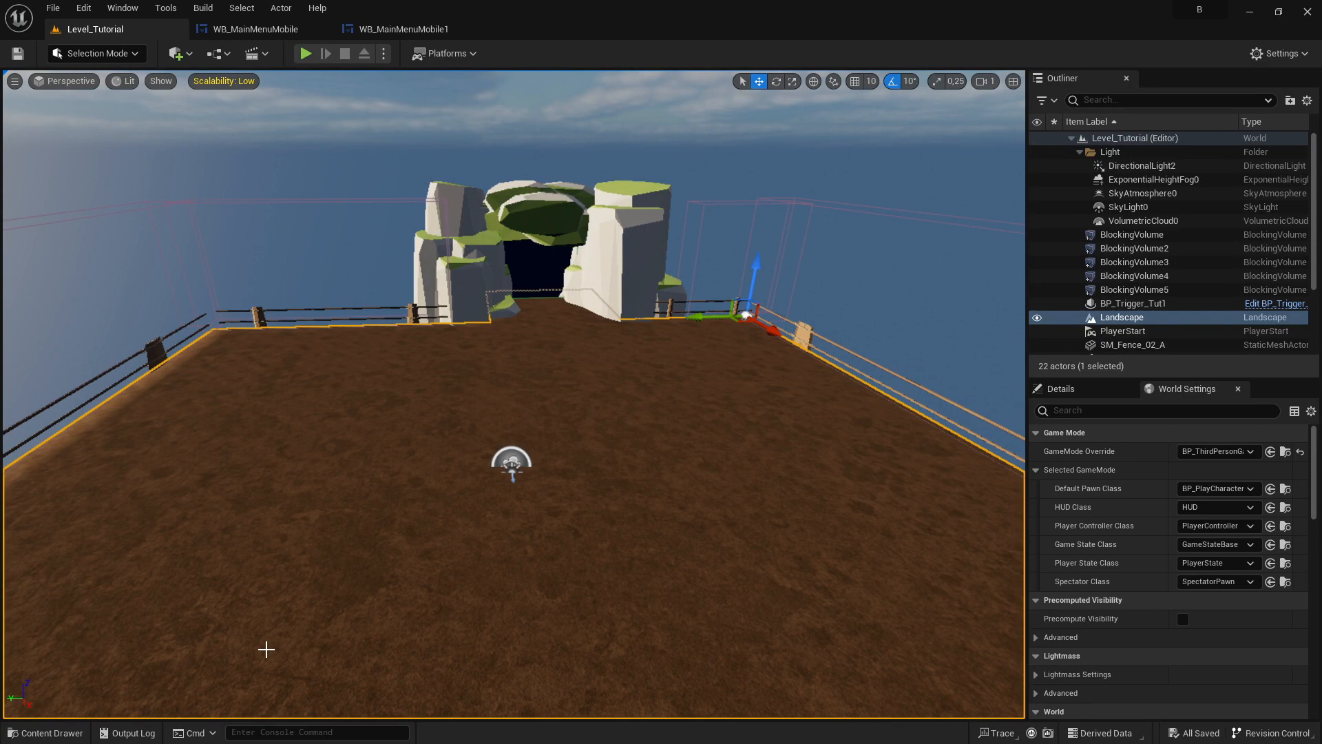
{"action": "left_click", "coordinate": [45, 732]}
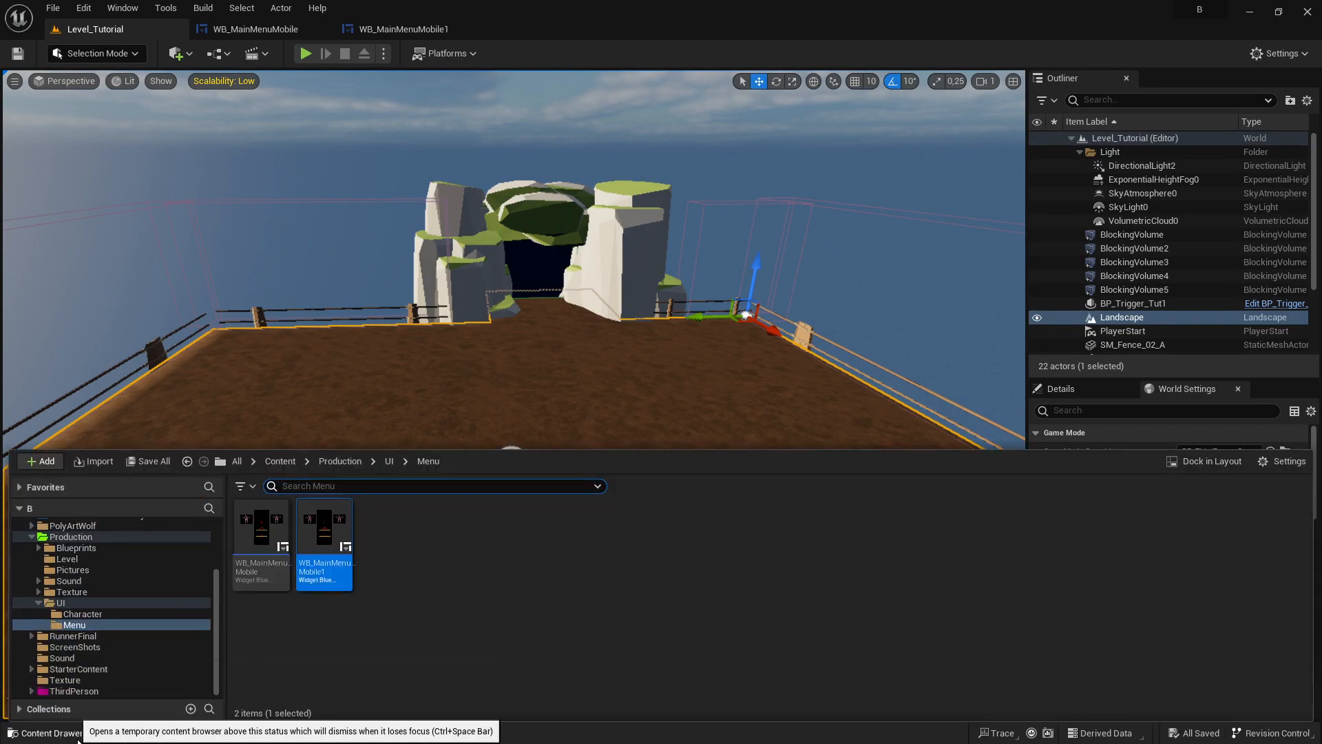
- Compare the event graph of WB_MainMenuMobile1 with the save-game node groups in the original WB_MainMenuMobile
{"action": "left_click", "coordinate": [355, 27]}
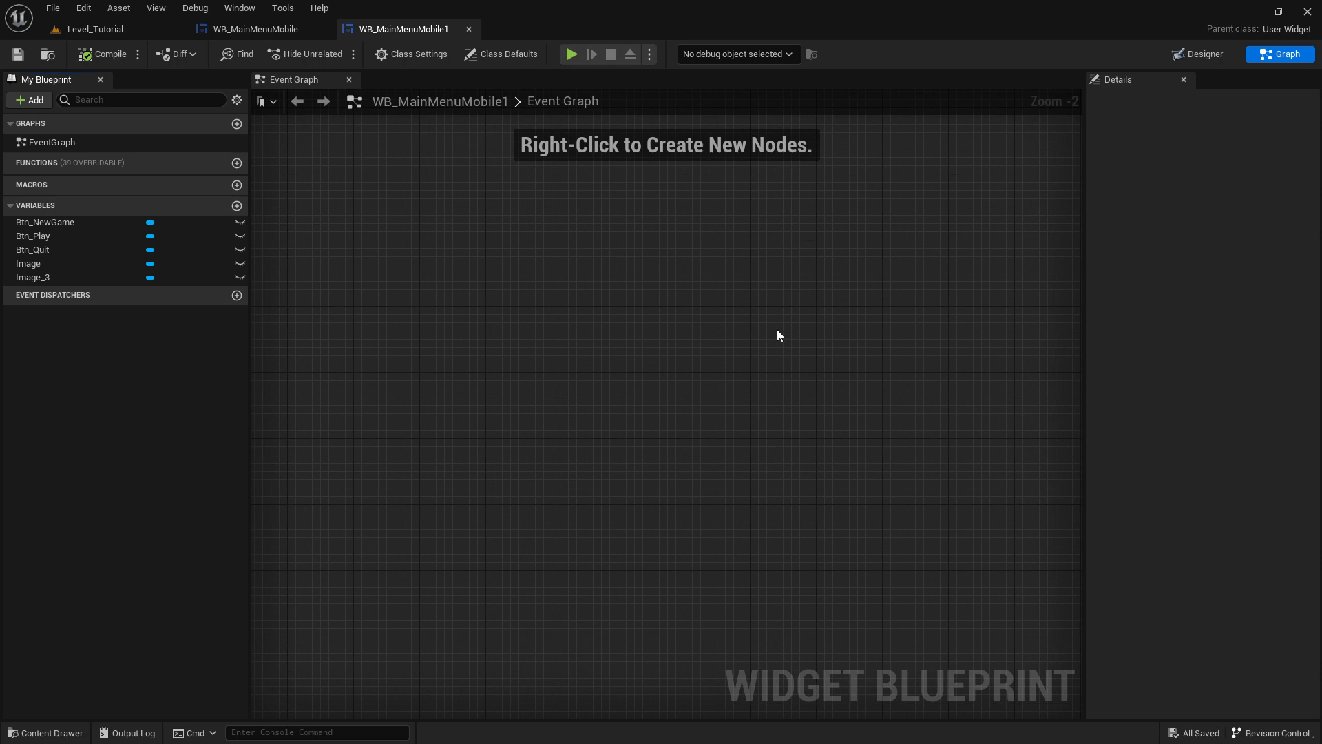
{"action": "left_click", "coordinate": [261, 13]}
{"action": "left_click", "coordinate": [717, 420]}
{"action": "left_click", "coordinate": [312, 29]}
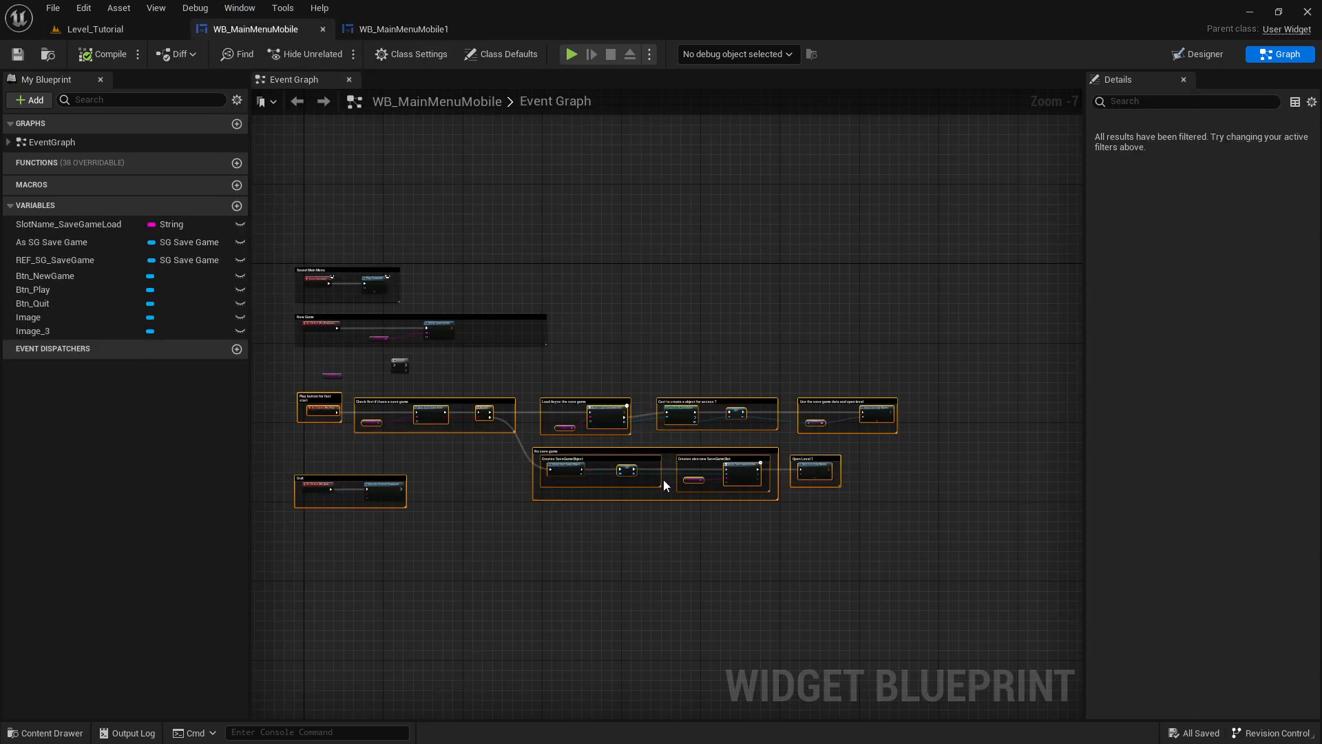
{"action": "scroll", "coordinate": [664, 479], "scroll_direction": "up", "scroll_amount": 4}
{"action": "scroll", "coordinate": [651, 419], "scroll_direction": "down", "scroll_amount": 3}
{"action": "scroll", "coordinate": [623, 396], "scroll_direction": "up", "scroll_amount": 2}
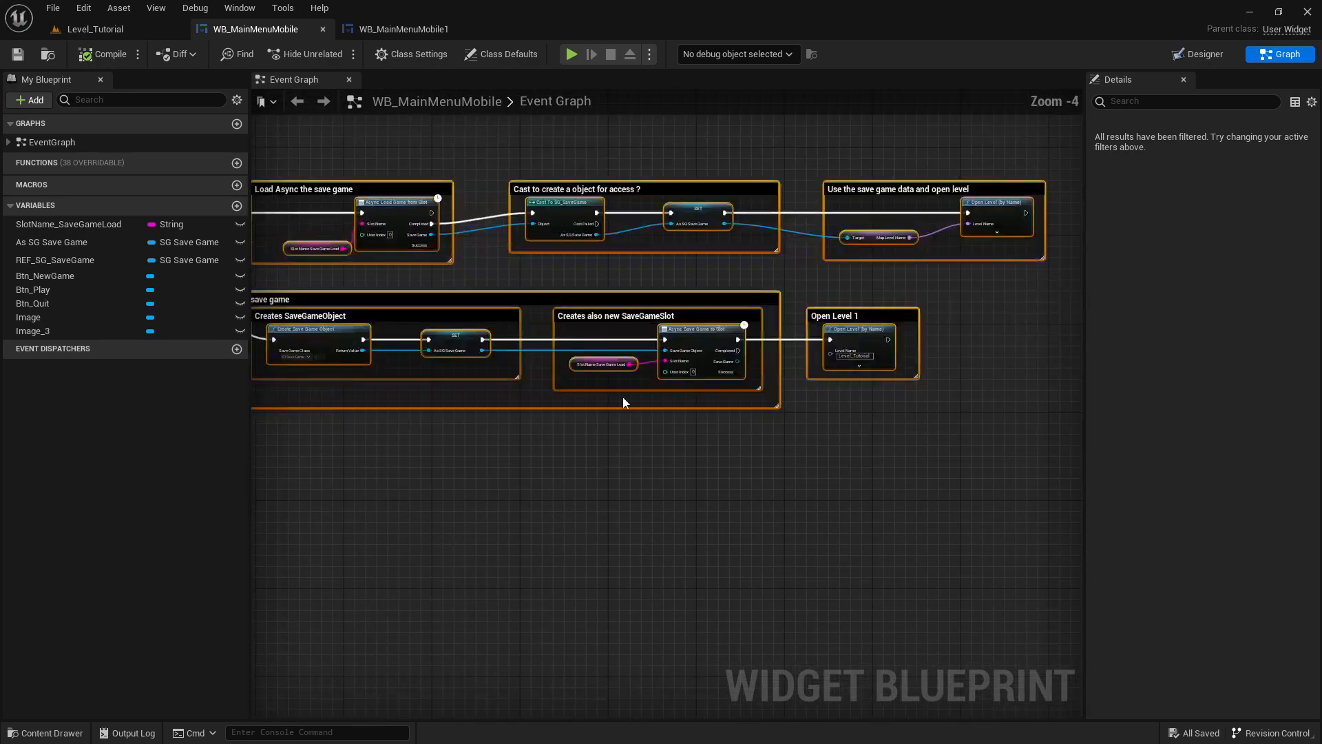
{"action": "scroll", "coordinate": [623, 397], "scroll_direction": "down", "scroll_amount": 3}
{"action": "right_click_drag", "start_coordinate": [597, 262], "coordinate": [811, 322]}
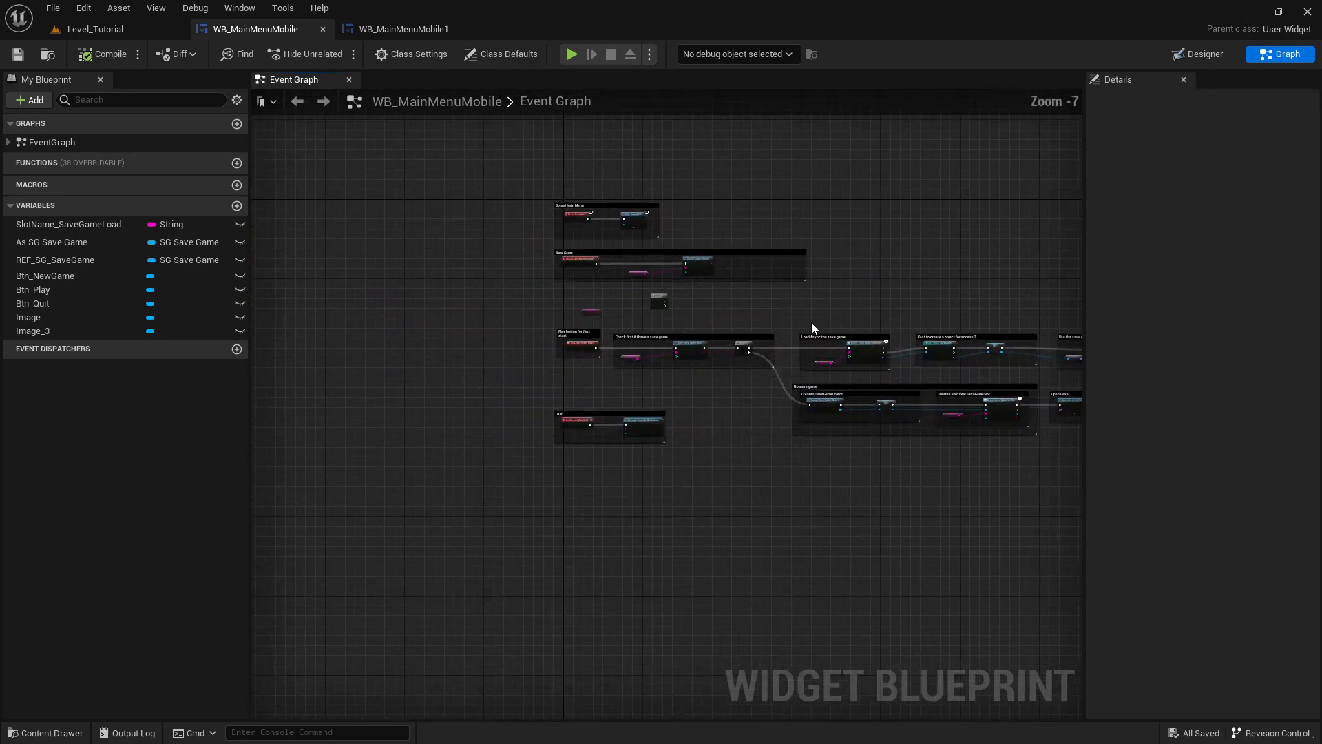
- Move the Quit comment group in WB_MainMenuMobile's event graph further down, clear of the Play button node groups
{"action": "right_click_drag", "start_coordinate": [841, 487], "coordinate": [644, 435]}
{"action": "left_click_drag", "start_coordinate": [325, 271], "coordinate": [995, 394]}
{"action": "left_click", "coordinate": [467, 345]}
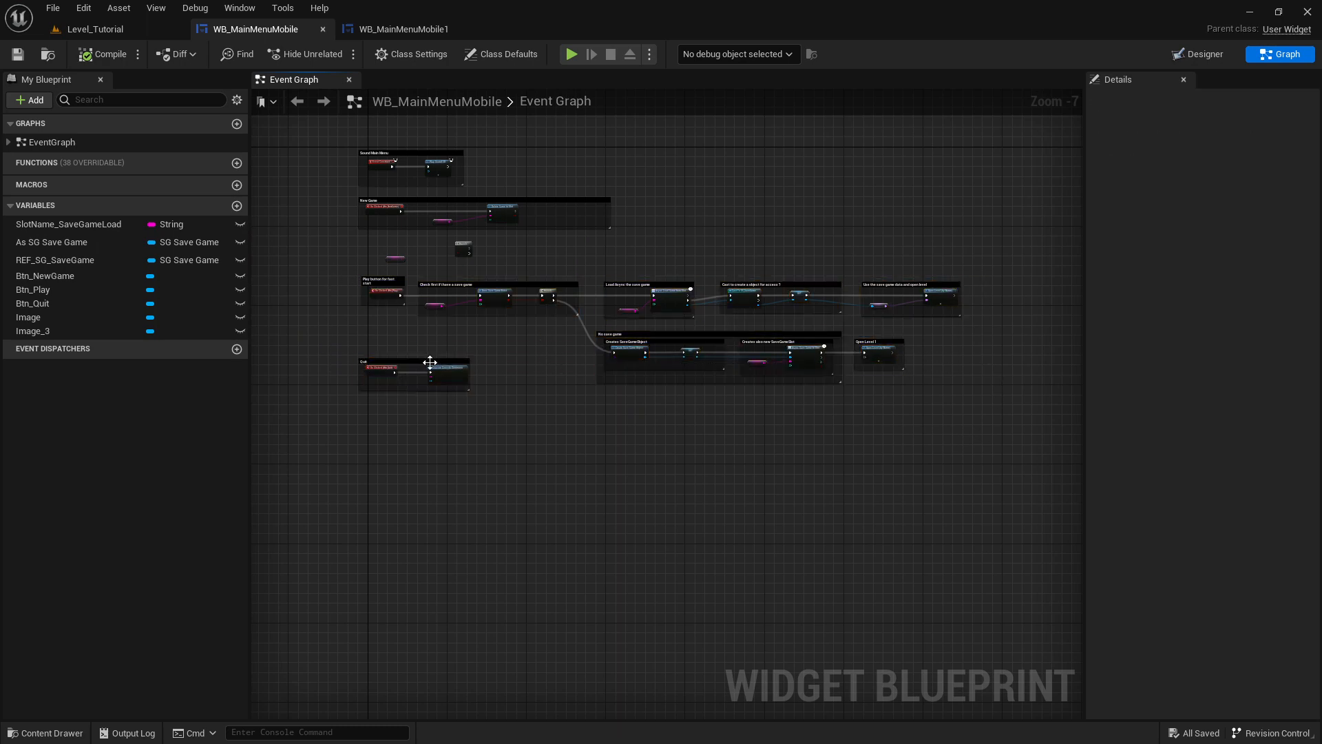
{"action": "left_click_drag", "start_coordinate": [442, 396], "coordinate": [450, 433]}
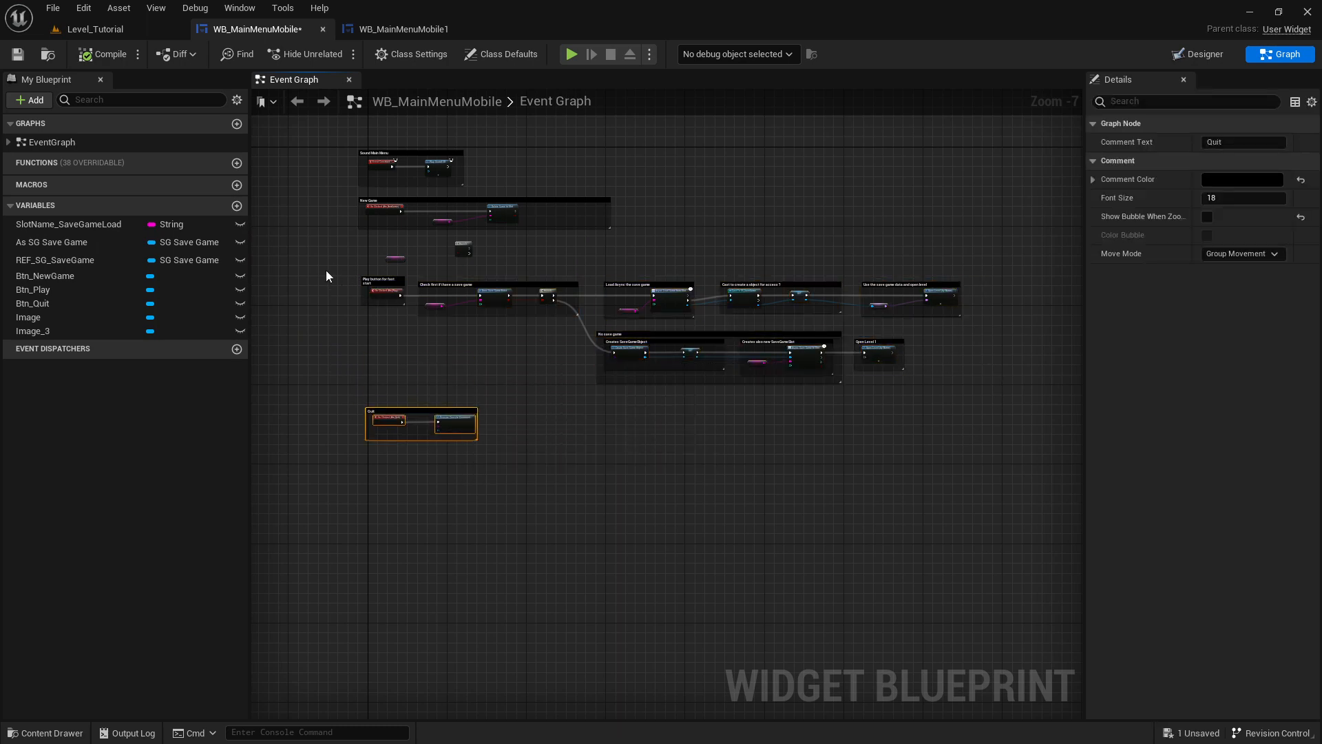
- Copy the Play button and save-game node groups from WB_MainMenuMobile into WB_MainMenuMobile1's event graph and compile the duplicate
{"action": "left_click_drag", "start_coordinate": [325, 269], "coordinate": [1045, 383]}
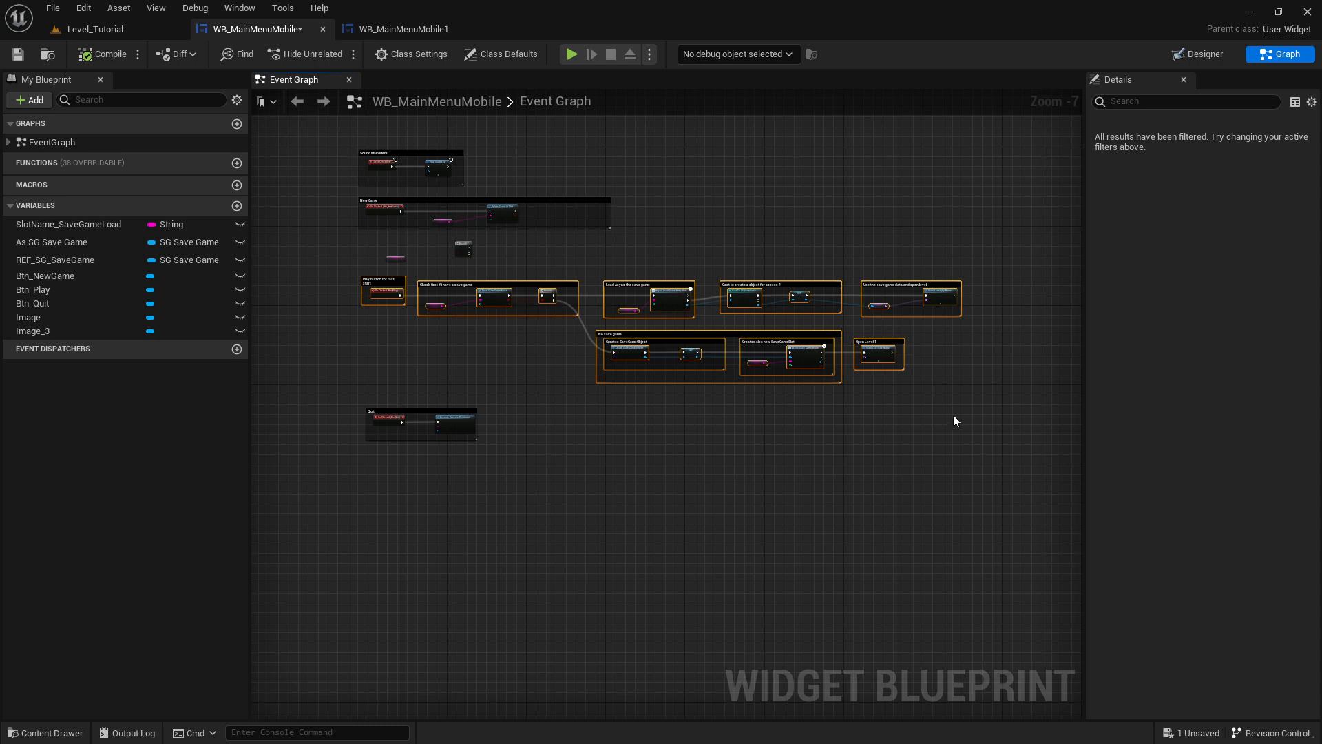
{"action": "left_click", "coordinate": [404, 29]}
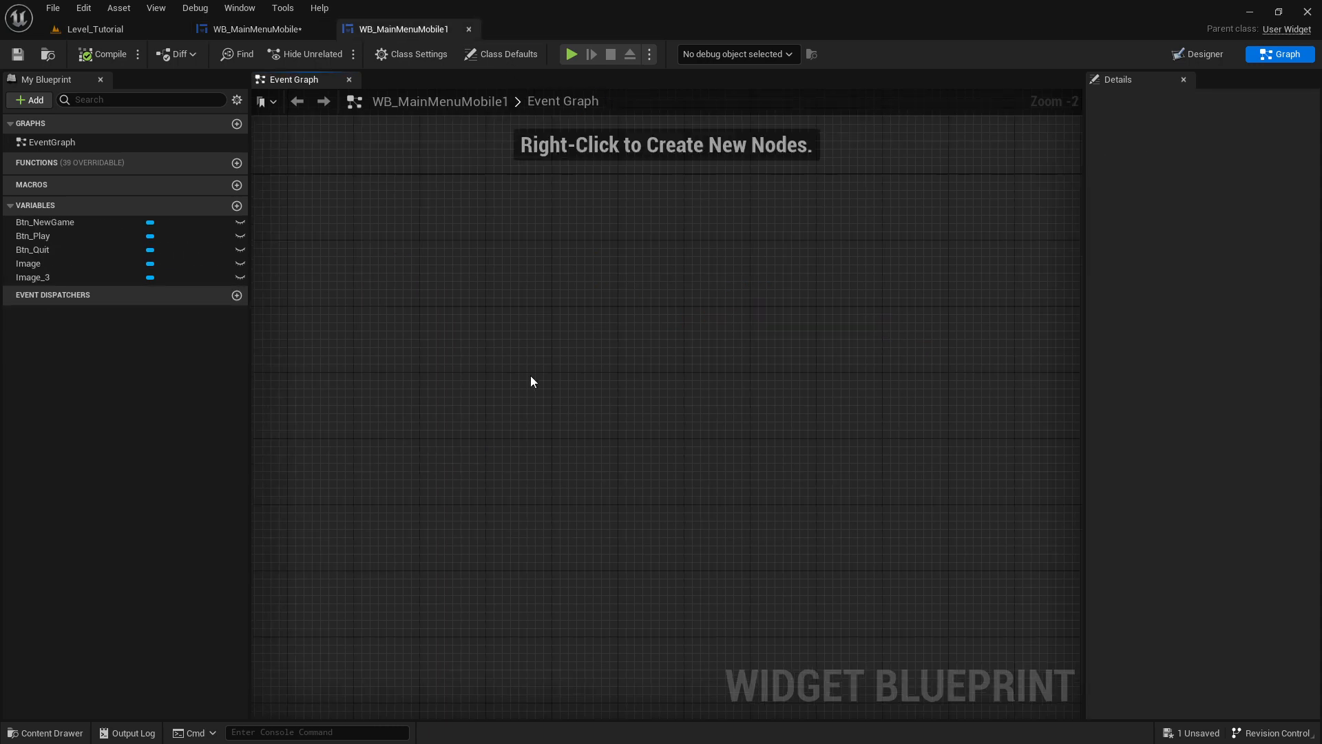
{"action": "key", "text": "ctrl+v"}
{"action": "scroll", "coordinate": [629, 333], "scroll_direction": "down", "scroll_amount": 6}
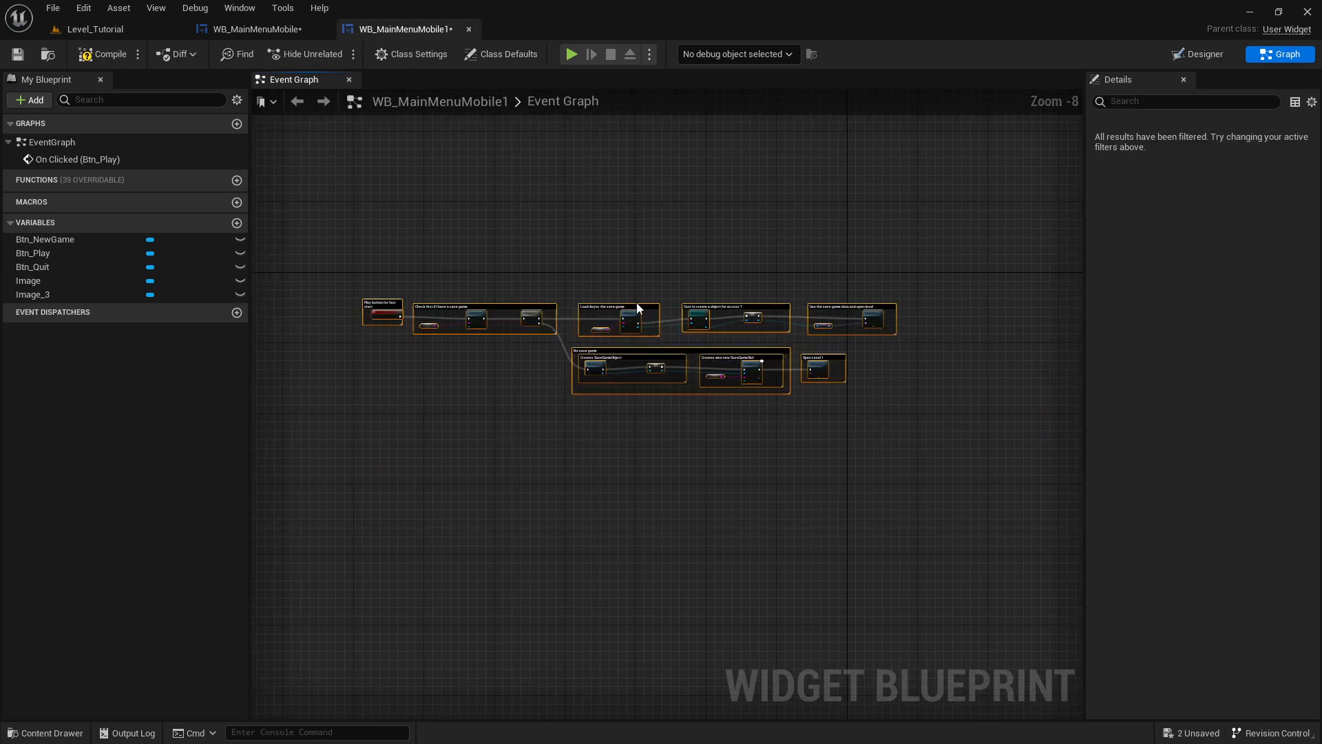
{"action": "left_click", "coordinate": [102, 62]}
{"action": "left_click", "coordinate": [86, 29]}
{"action": "left_click", "coordinate": [371, 30]}
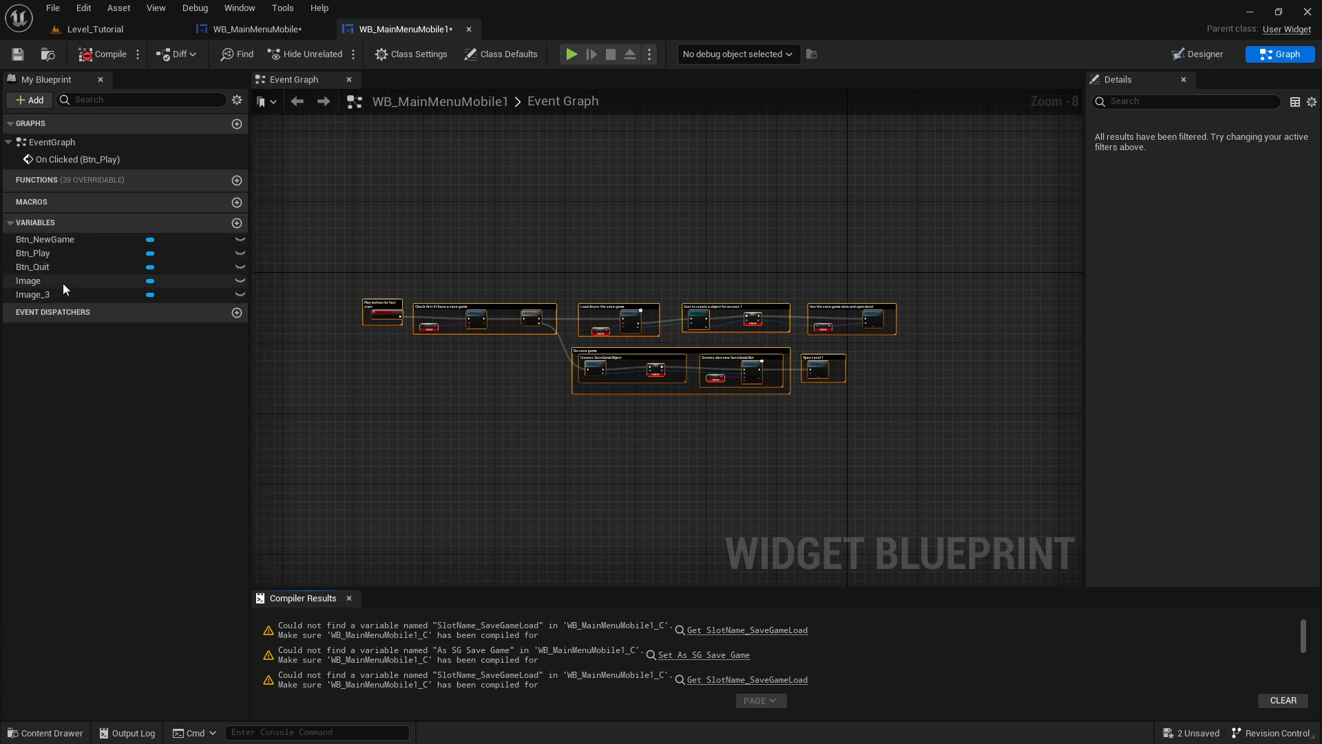
- Create the missing SlotName_SaveGameLoad variable from its erroring node in WB_MainMenuMobile1 and compile the widget
{"action": "scroll", "coordinate": [427, 321], "scroll_direction": "up", "scroll_amount": 8}
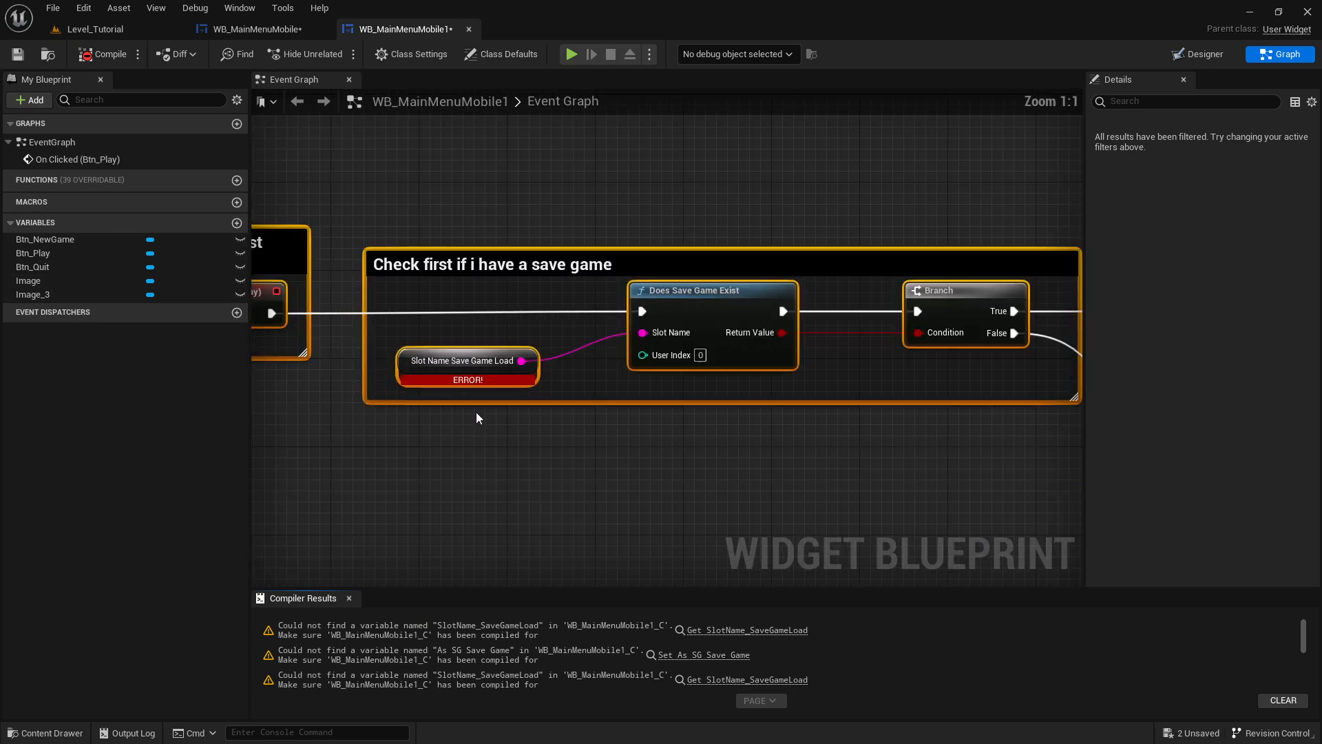
{"action": "left_click", "coordinate": [492, 366]}
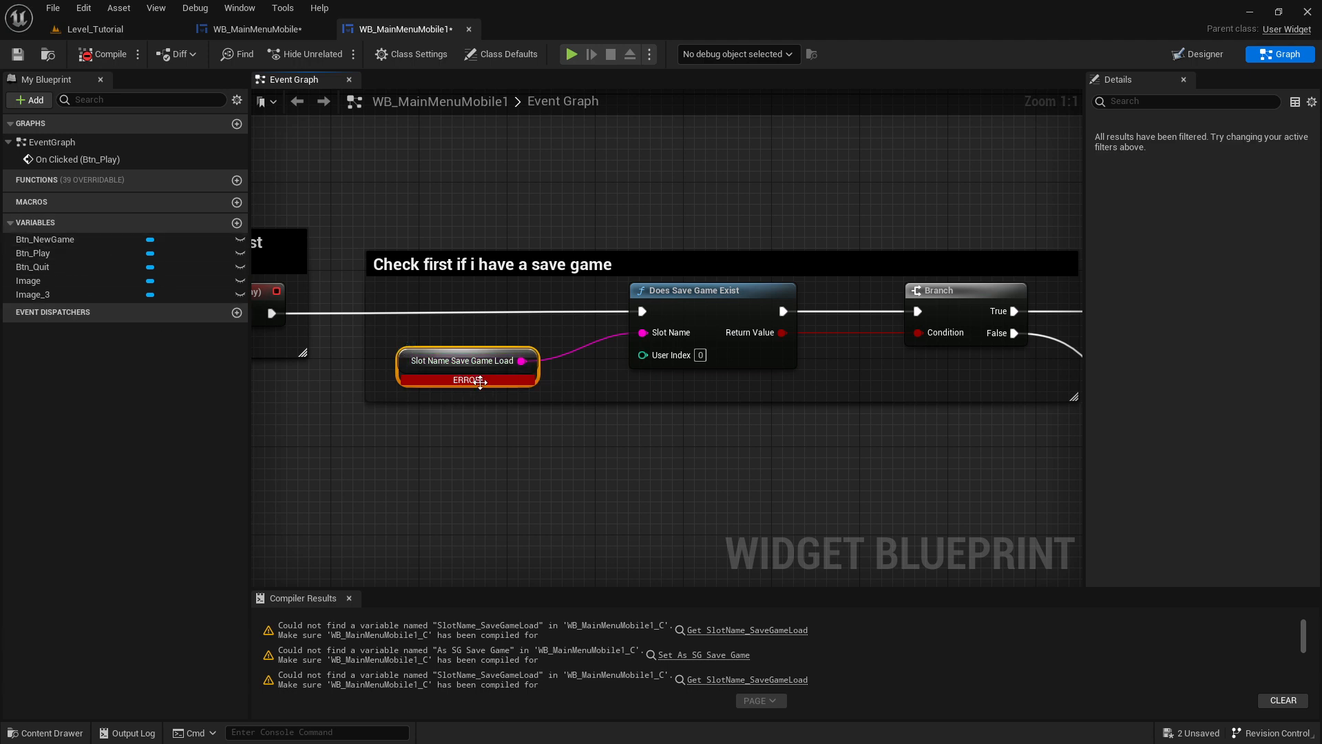
{"action": "right_click", "coordinate": [445, 365]}
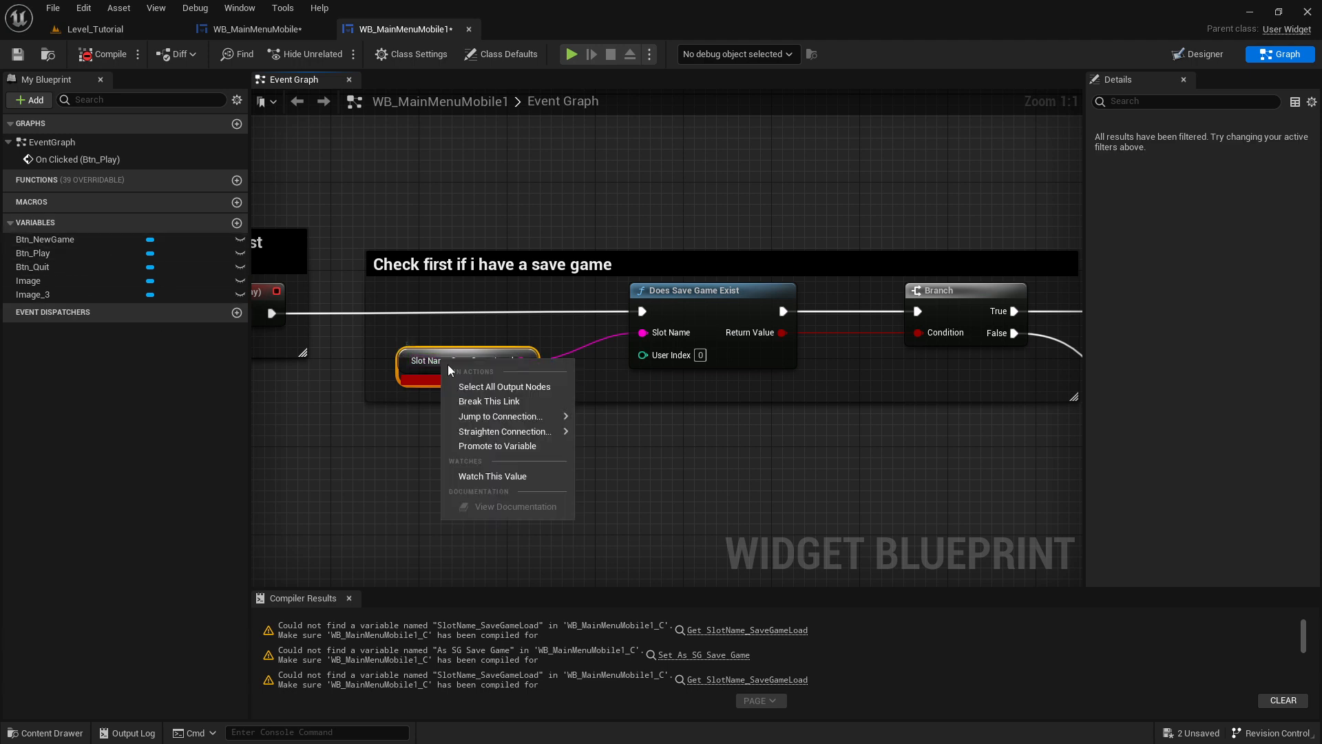
{"action": "left_click", "coordinate": [660, 499]}
{"action": "right_click", "coordinate": [492, 380]}
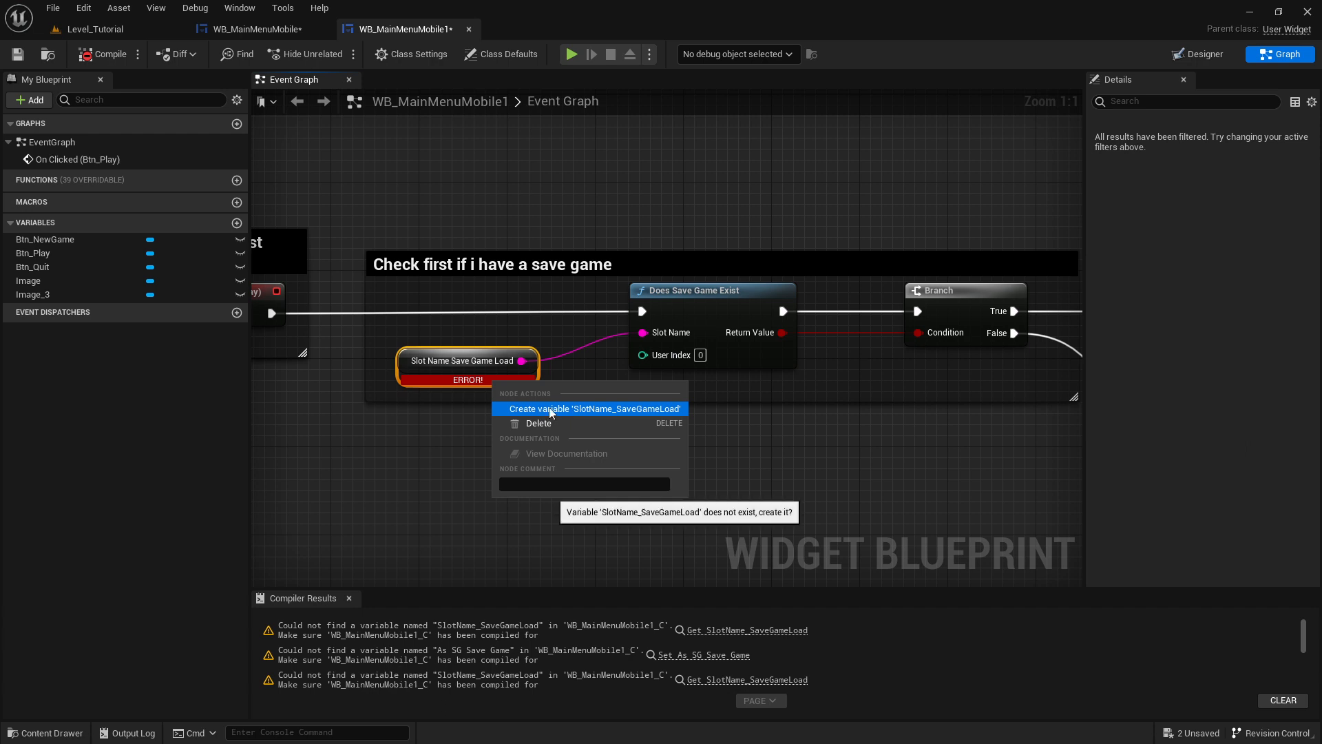
{"action": "left_click", "coordinate": [452, 294]}
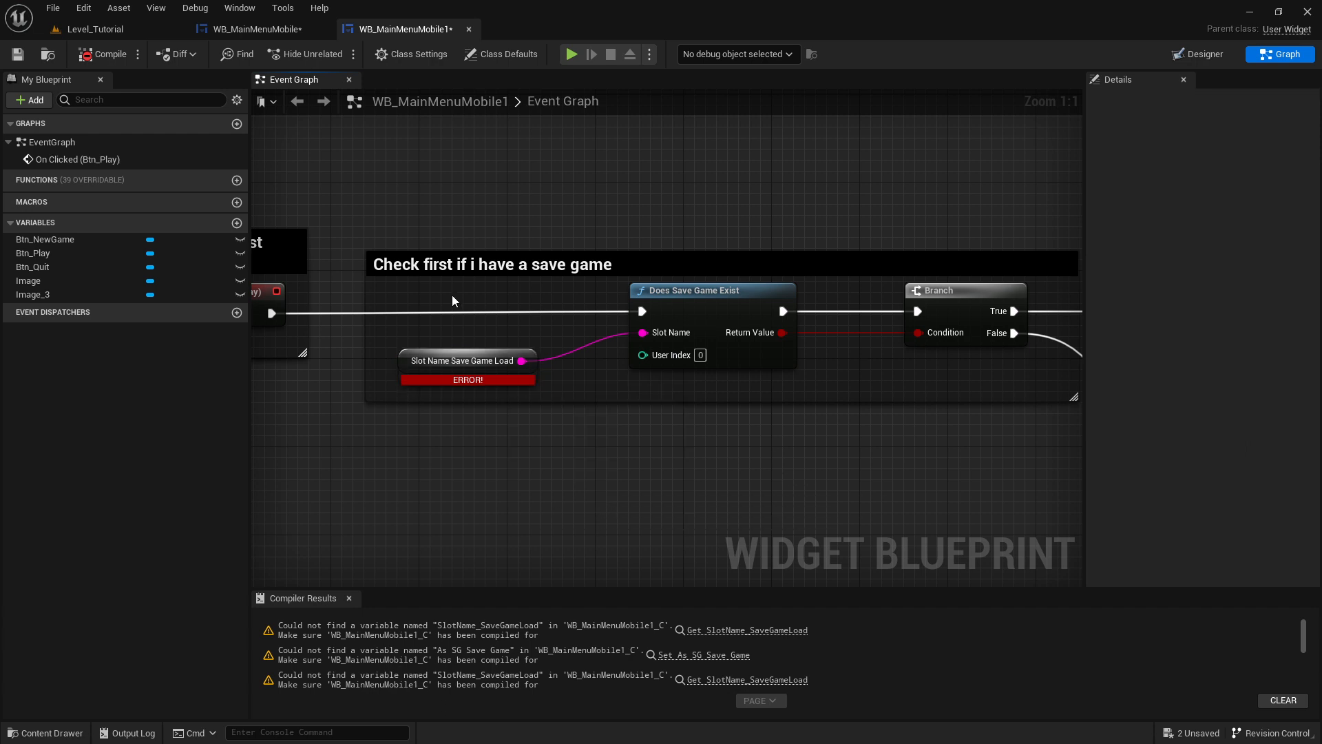
{"action": "left_click", "coordinate": [453, 358]}
{"action": "right_click", "coordinate": [458, 362]}
{"action": "left_click", "coordinate": [587, 439]}
{"action": "right_click", "coordinate": [480, 383]}
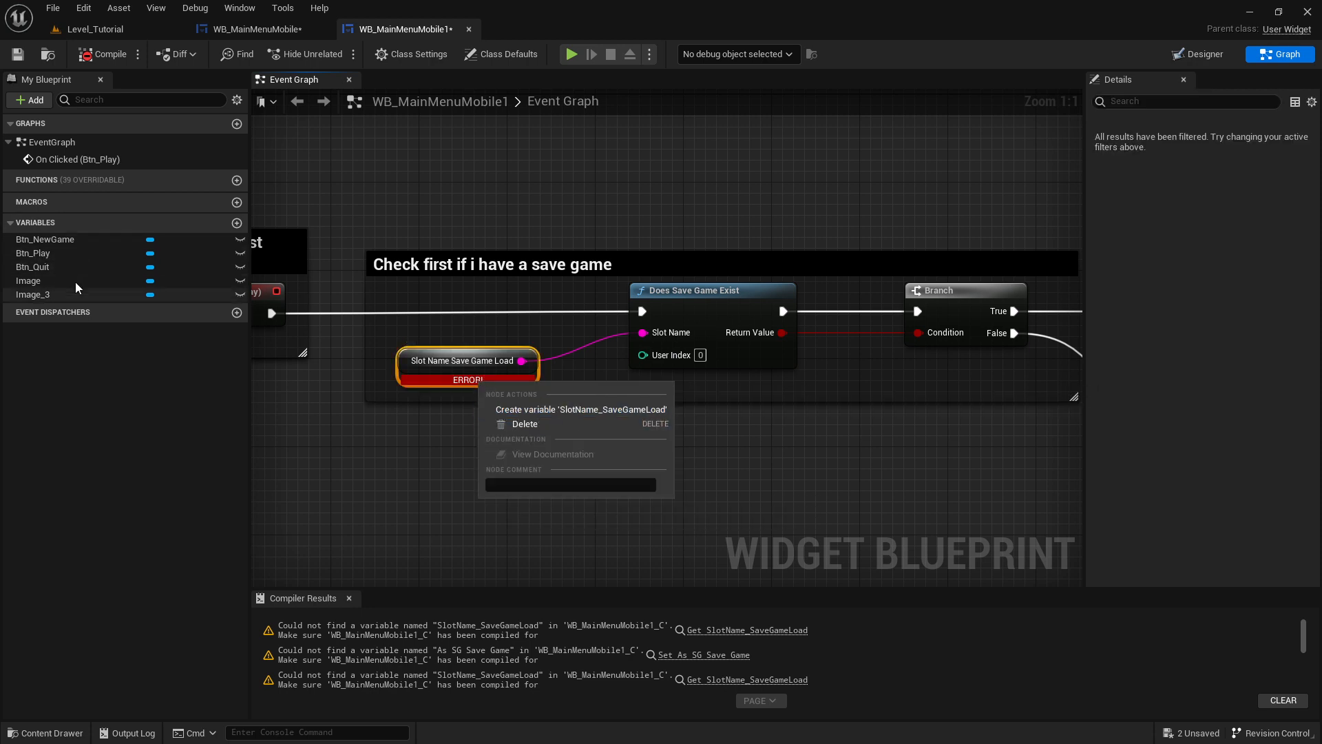
{"action": "left_click", "coordinate": [581, 409]}
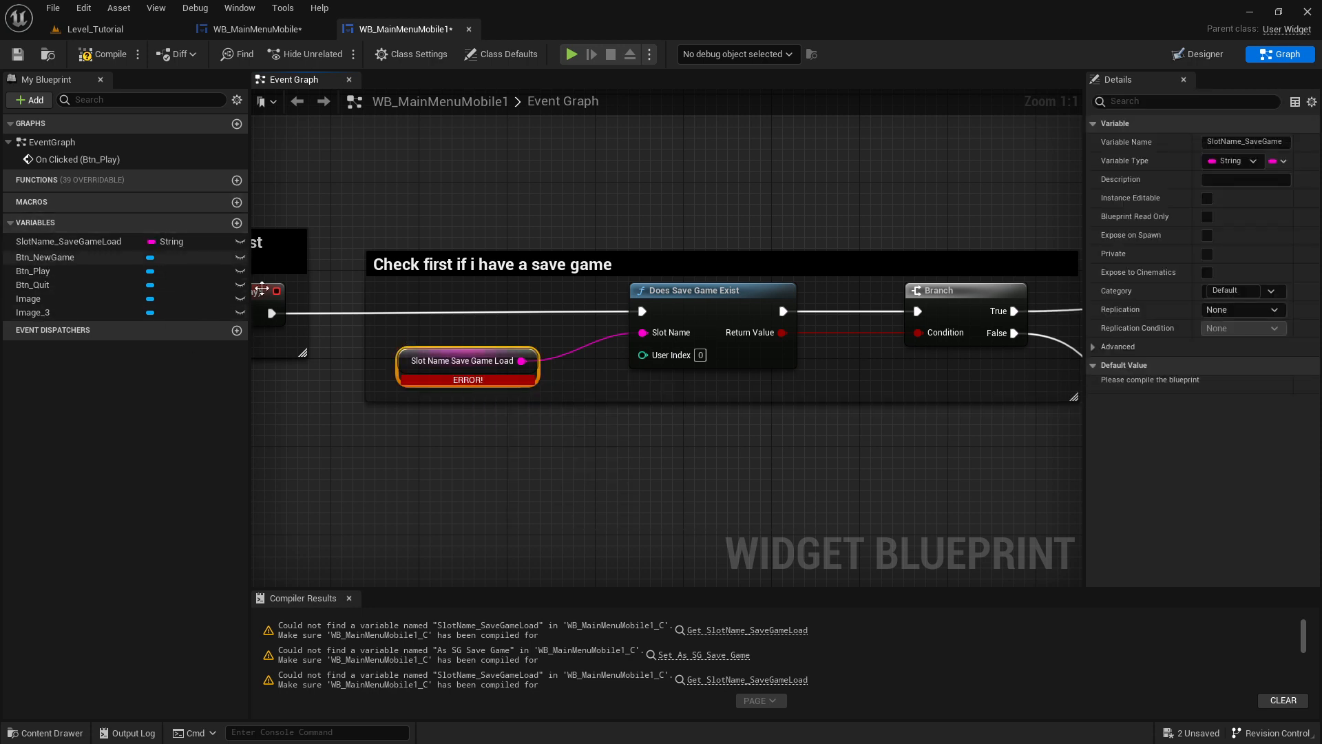
{"action": "left_click", "coordinate": [103, 54]}
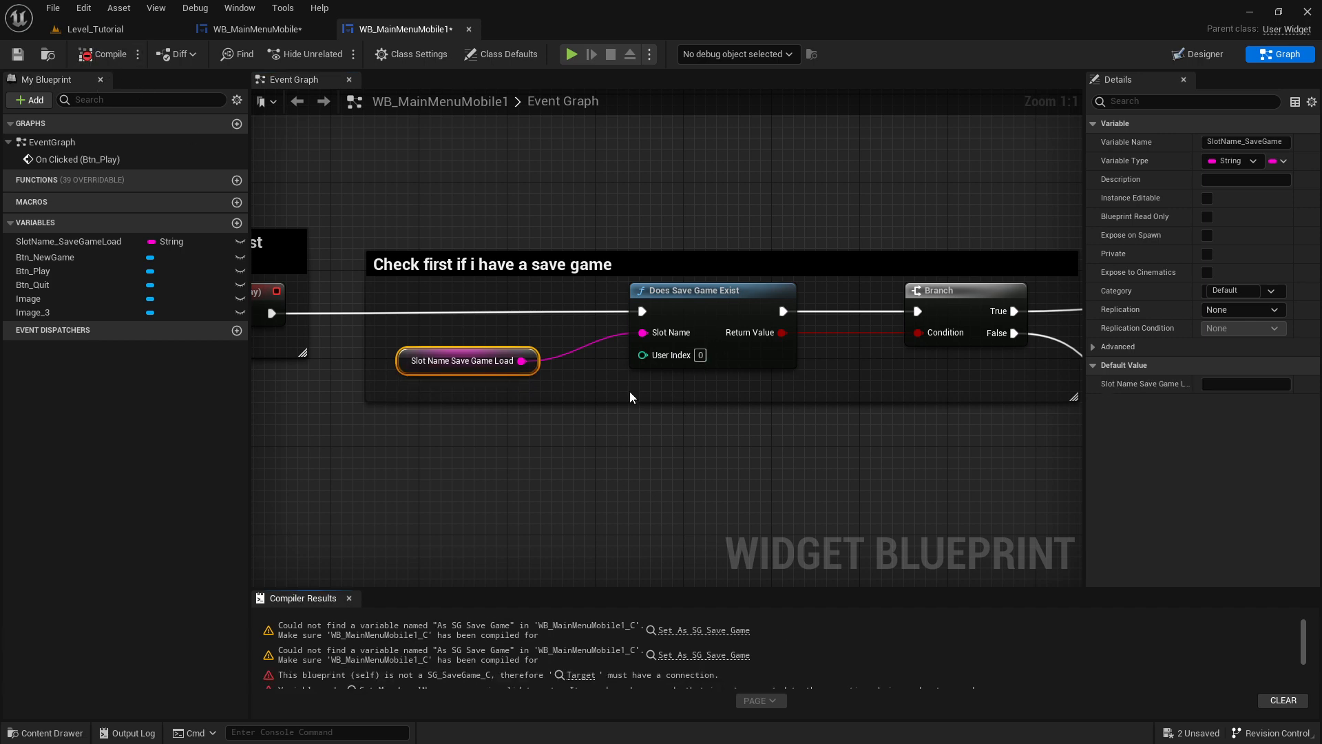
- Create the missing As SG Save Game variable from the SET node in the Creates SaveGameObject group, and compile
{"action": "scroll", "coordinate": [630, 391], "scroll_direction": "down", "scroll_amount": 1}
{"action": "right_click_drag", "start_coordinate": [622, 391], "coordinate": [28, 247]}
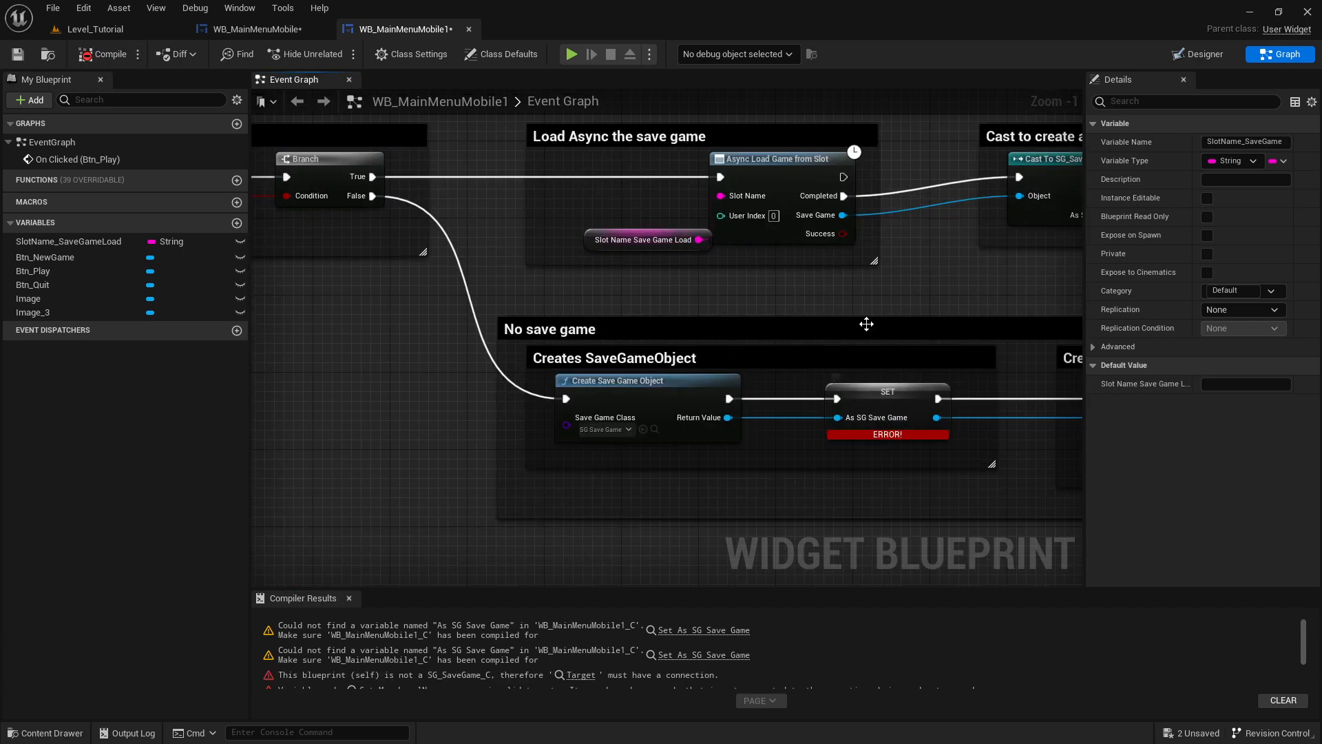
{"action": "right_click_drag", "start_coordinate": [866, 324], "coordinate": [532, 255]}
{"action": "right_click", "coordinate": [553, 369]}
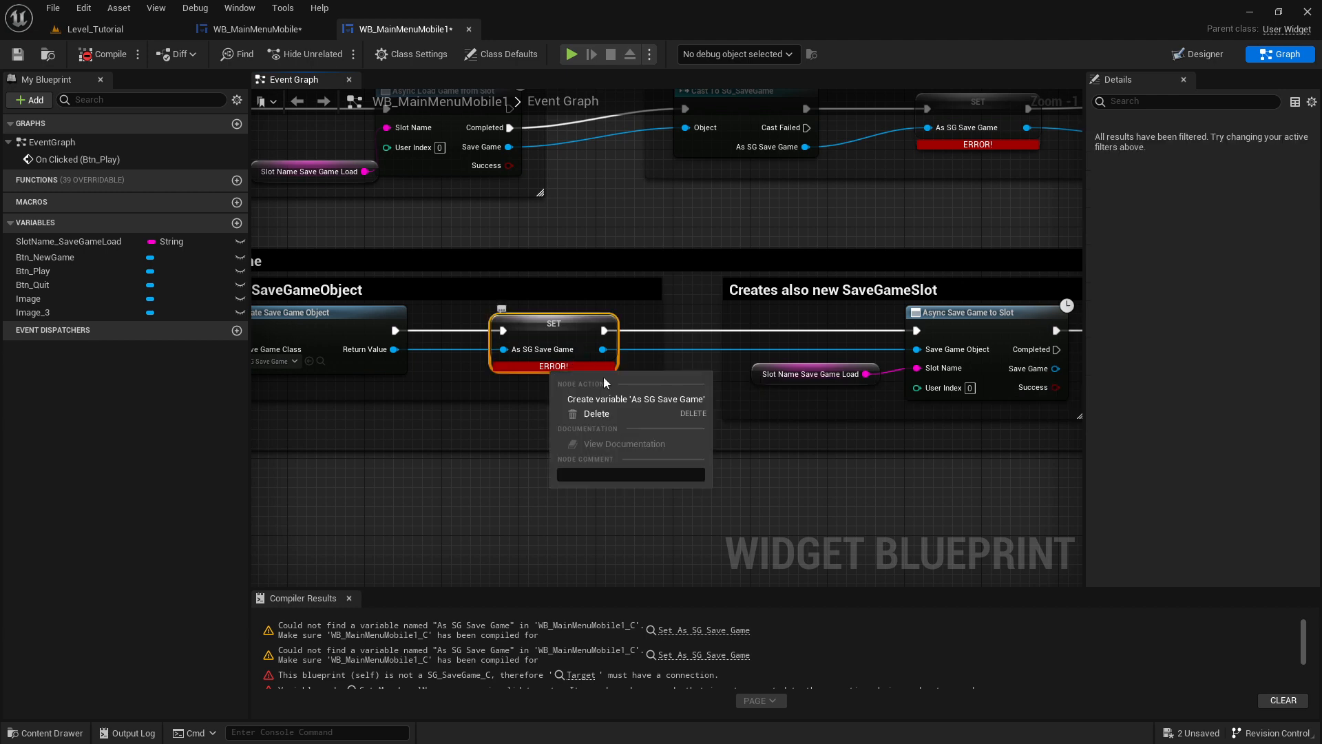
{"action": "left_click", "coordinate": [600, 398]}
{"action": "right_click_drag", "start_coordinate": [834, 488], "coordinate": [548, 485]}
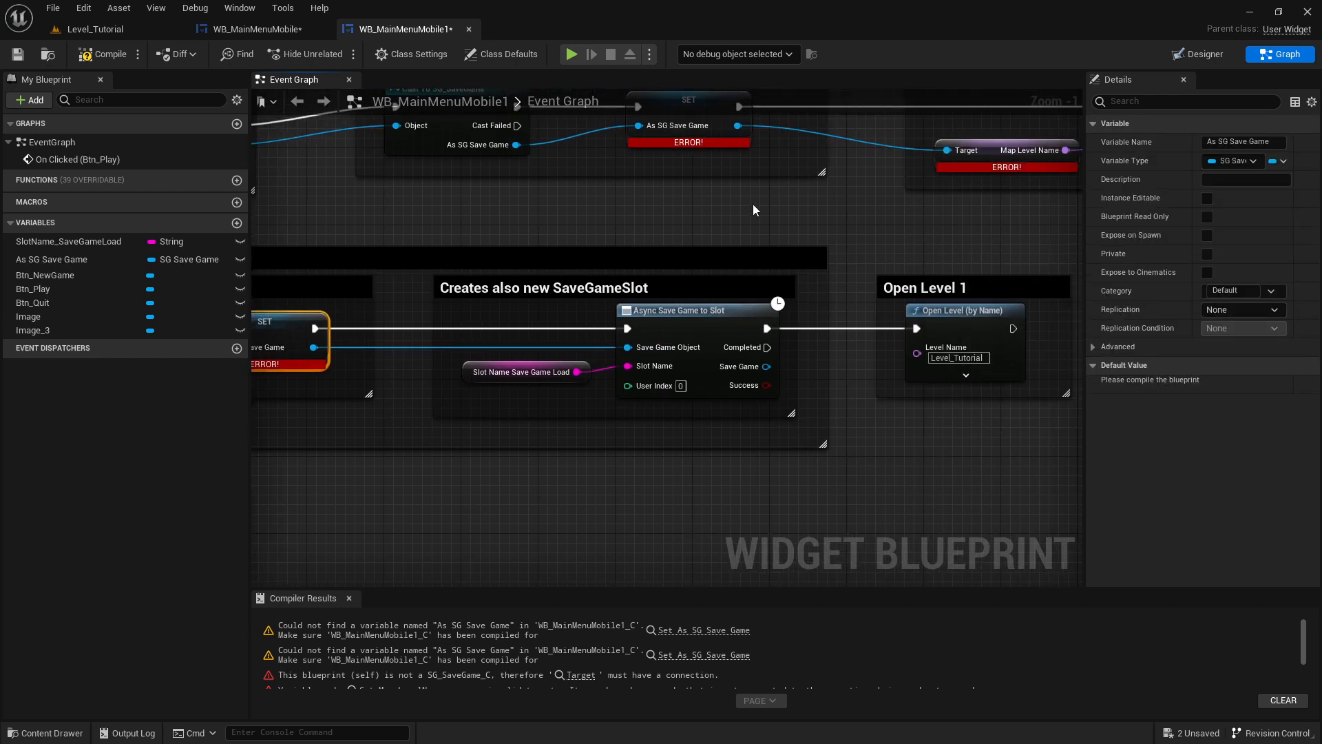
{"action": "right_click_drag", "start_coordinate": [756, 207], "coordinate": [420, 318]}
{"action": "left_click", "coordinate": [100, 54]}
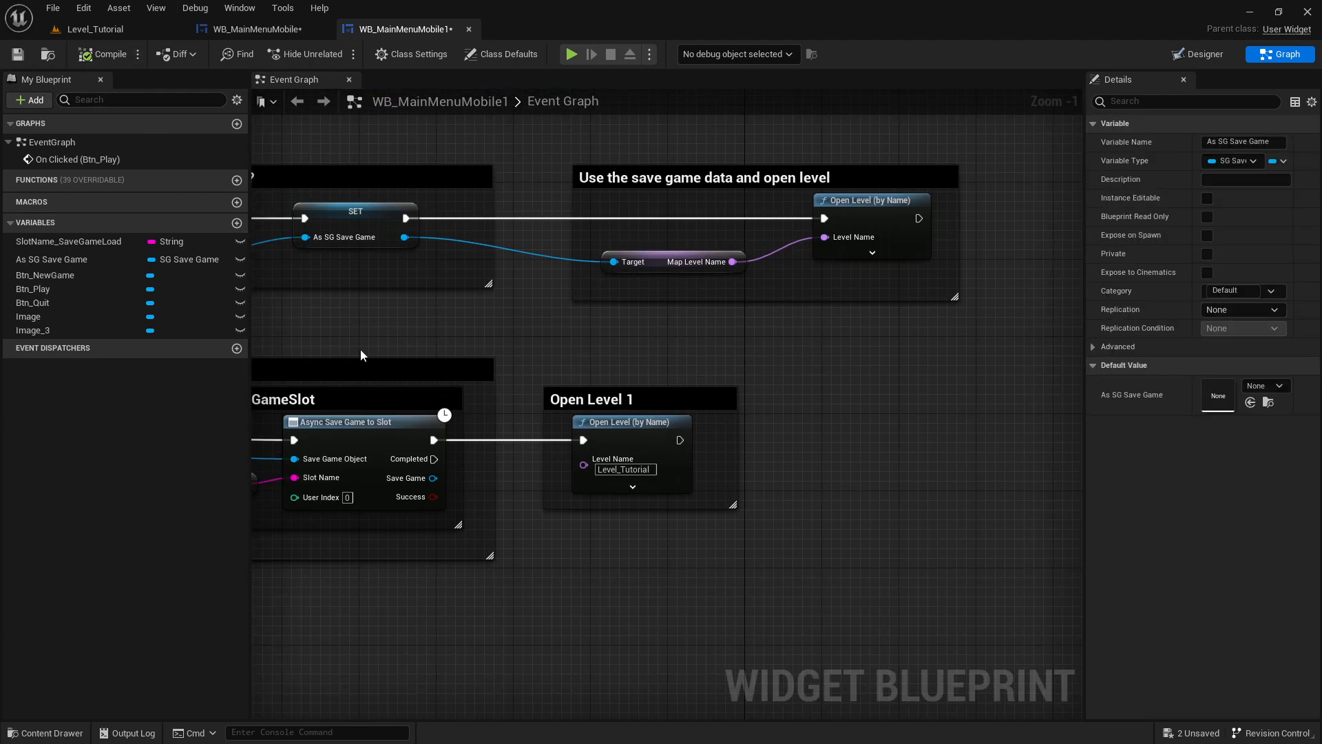
- Look over the repaired Play button graph, then save both modified main menu widgets from the Menu folder
{"action": "scroll", "coordinate": [552, 379], "scroll_direction": "down", "scroll_amount": 6}
{"action": "scroll", "coordinate": [609, 365], "scroll_direction": "up", "scroll_amount": 2}
{"action": "right_click_drag", "start_coordinate": [686, 173], "coordinate": [552, 563]}
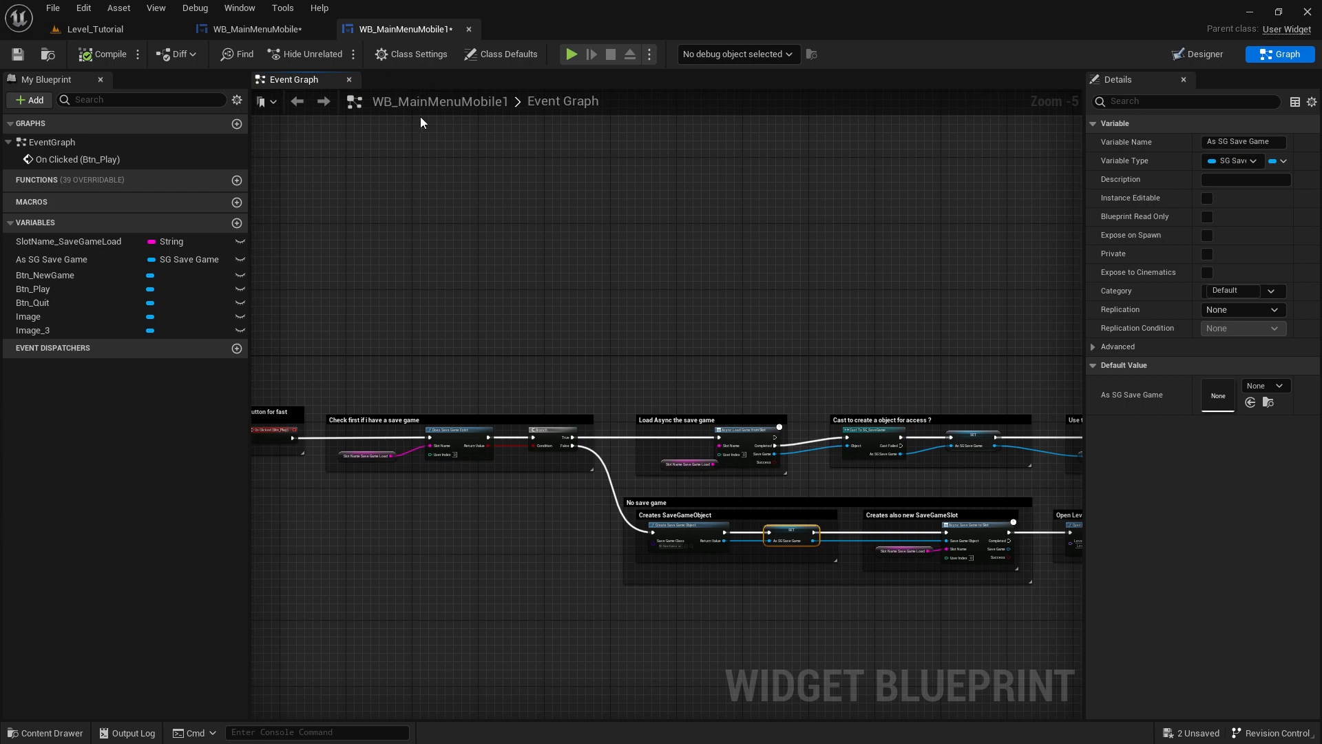
{"action": "scroll", "coordinate": [616, 172], "scroll_direction": "down", "scroll_amount": 2}
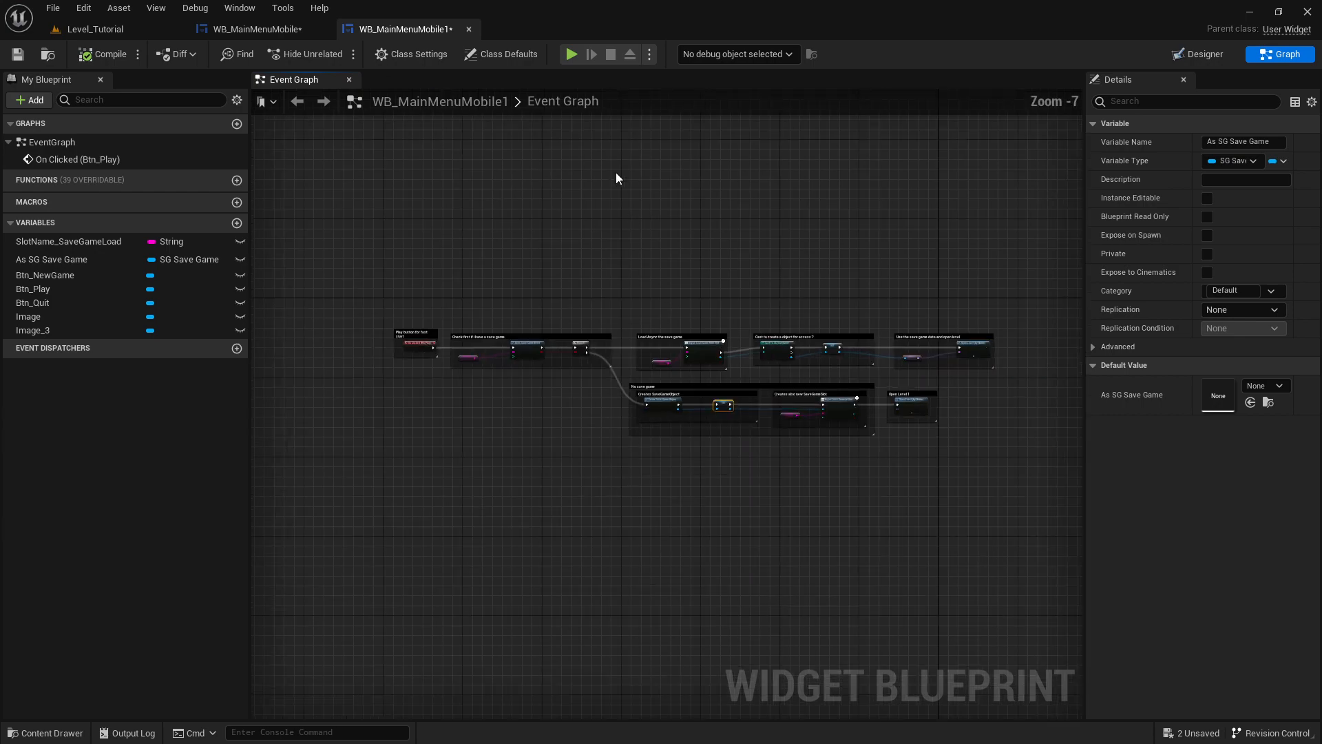
{"action": "left_click", "coordinate": [135, 28]}
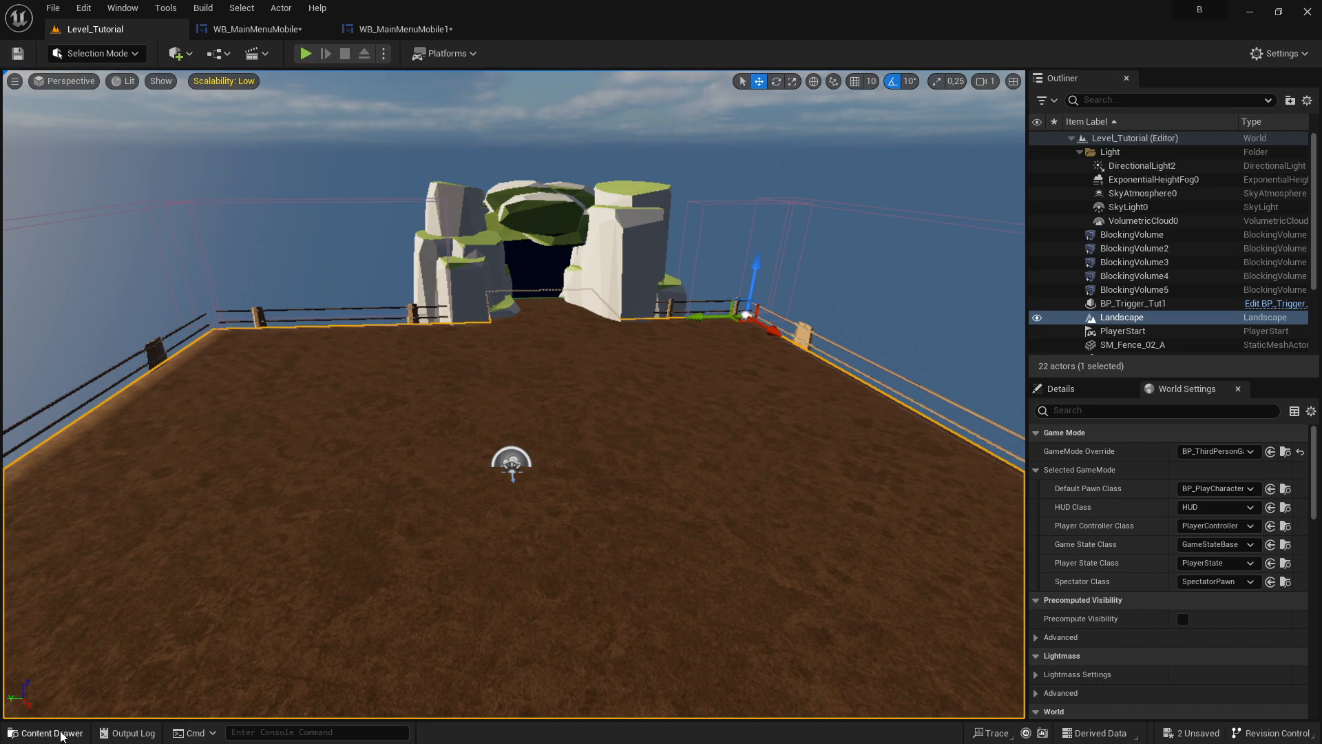
{"action": "left_click", "coordinate": [384, 28]}
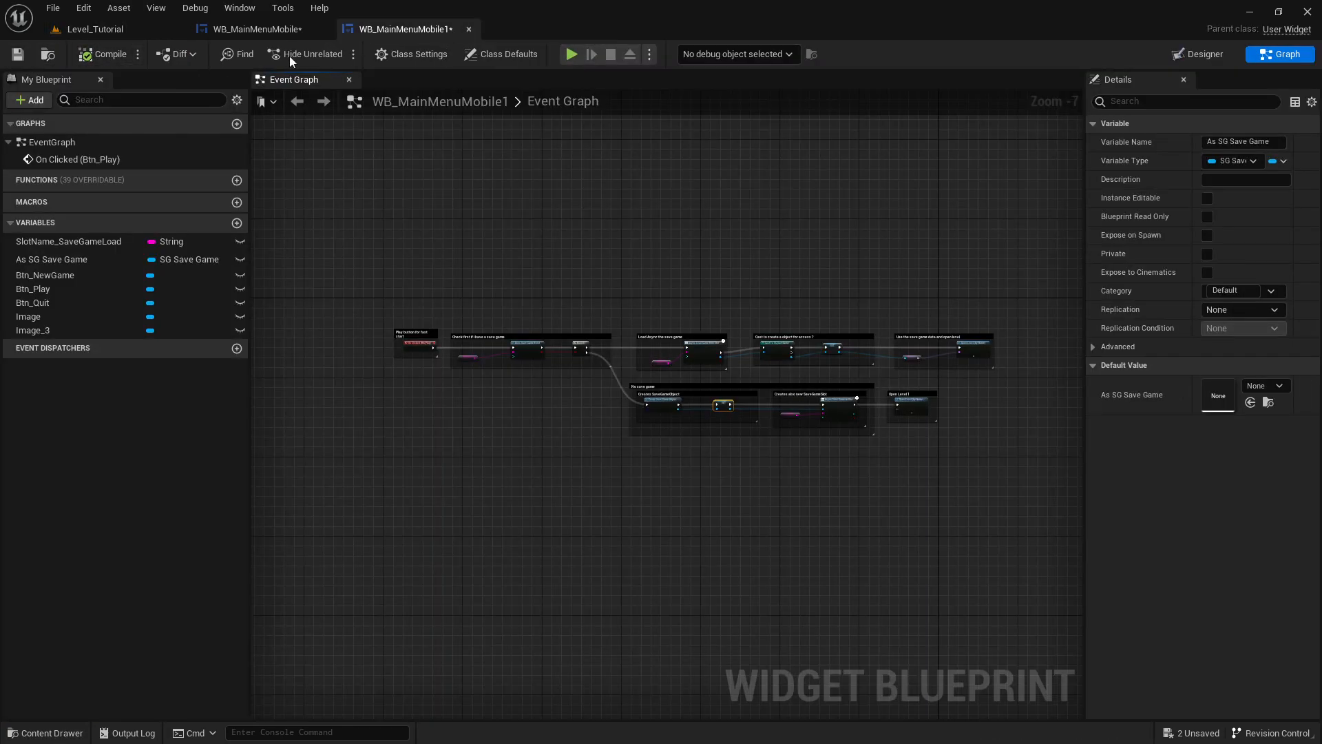
{"action": "left_click", "coordinate": [97, 29]}
{"action": "left_click", "coordinate": [71, 731]}
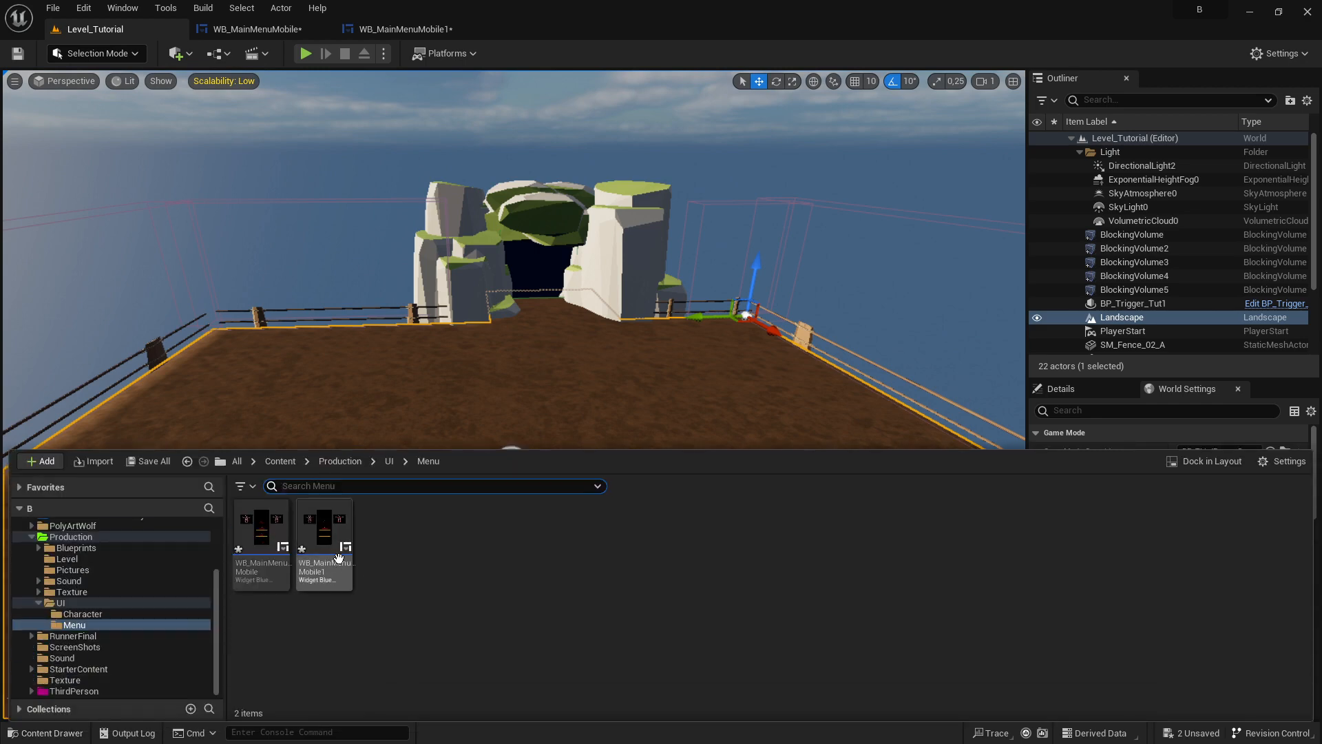
{"action": "left_click", "coordinate": [147, 462]}
{"action": "left_click", "coordinate": [783, 541]}
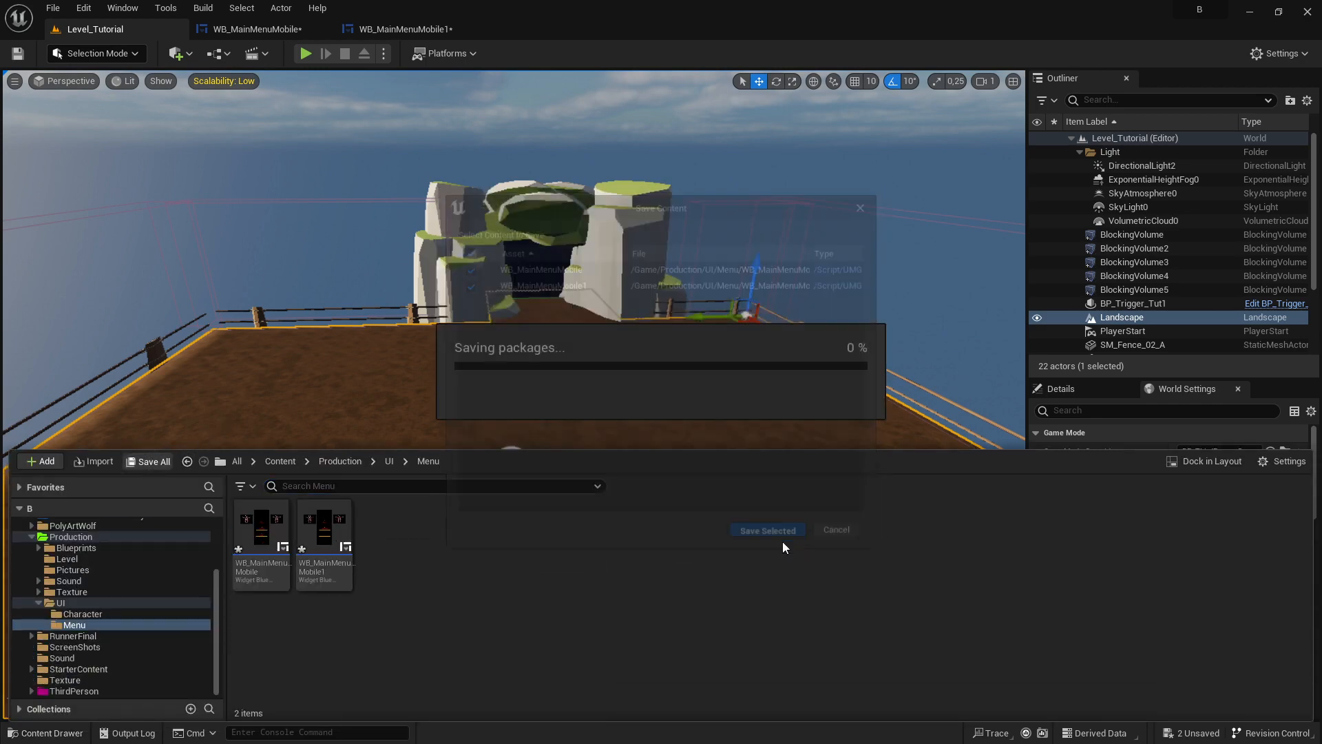
- Force delete the duplicate widget WB_MainMenuMobile1 from the Menu folder
{"action": "left_click", "coordinate": [321, 529]}
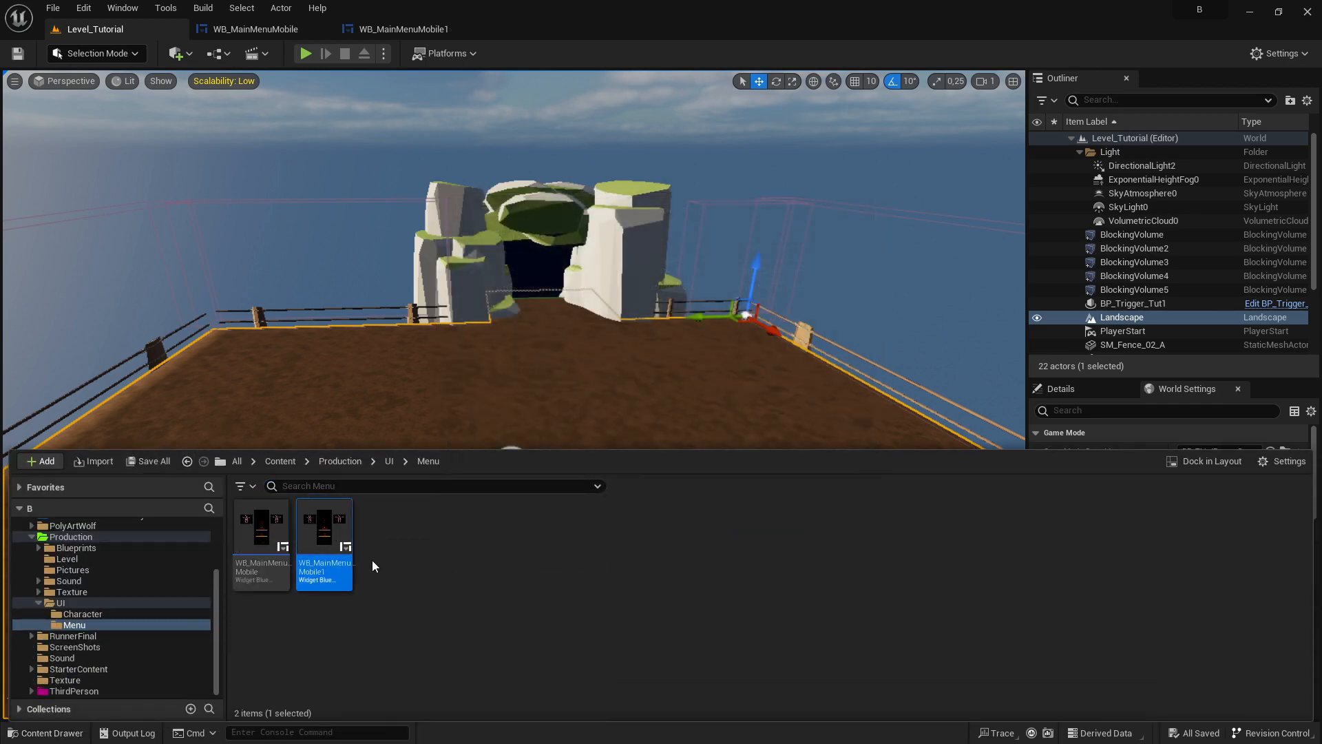
{"action": "right_click", "coordinate": [340, 531]}
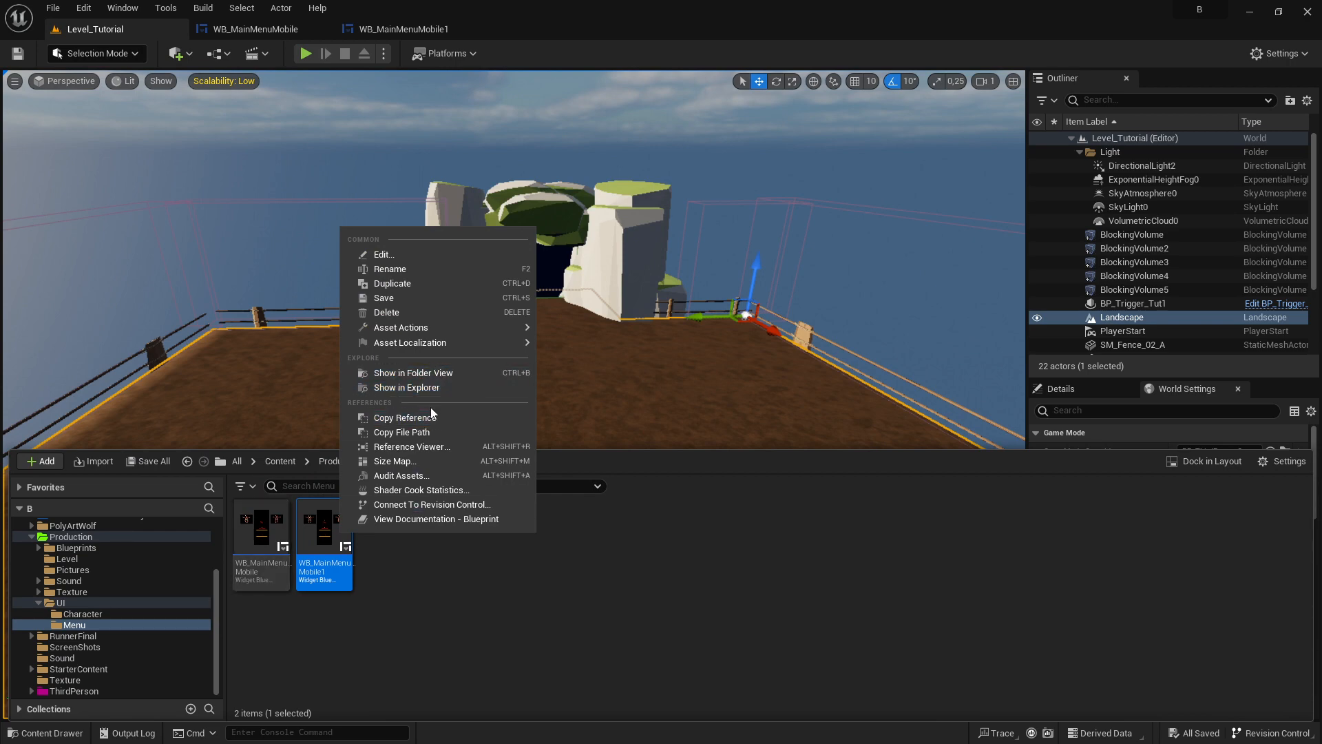
{"action": "left_click", "coordinate": [413, 313]}
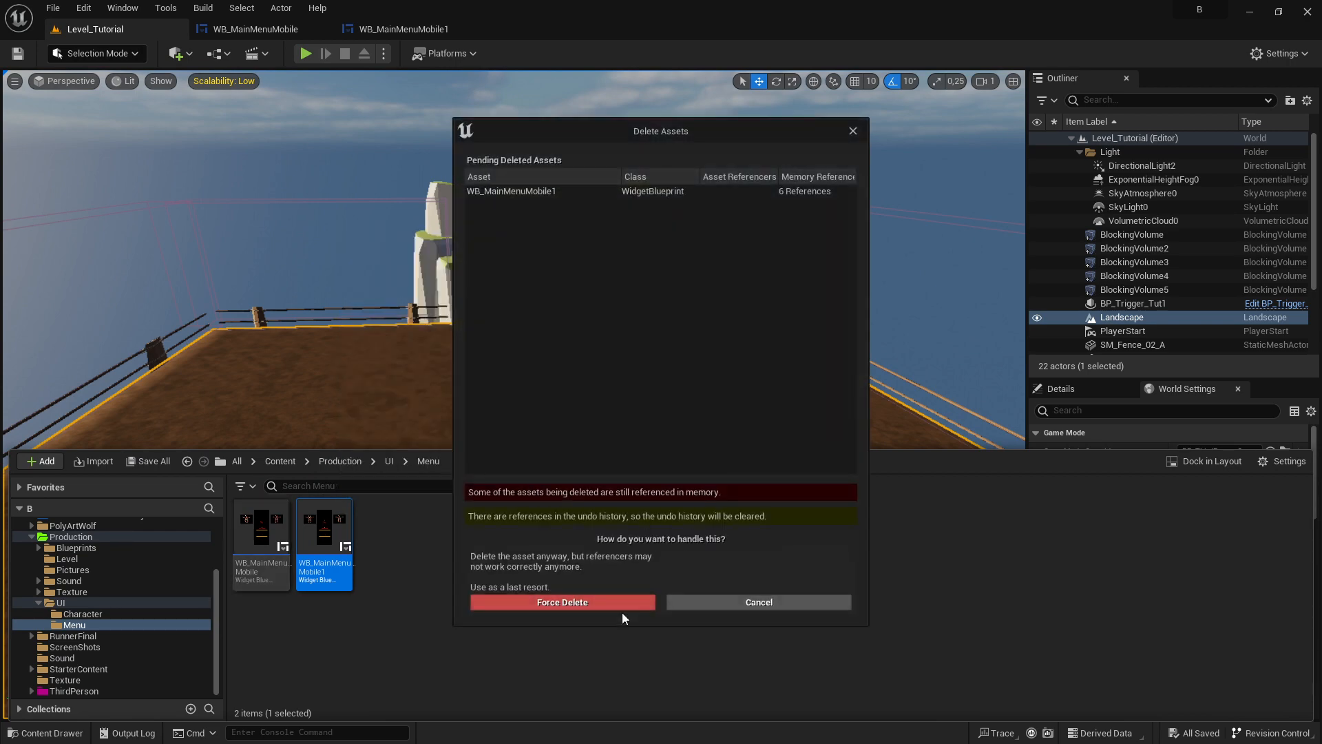
{"action": "left_click", "coordinate": [623, 612]}
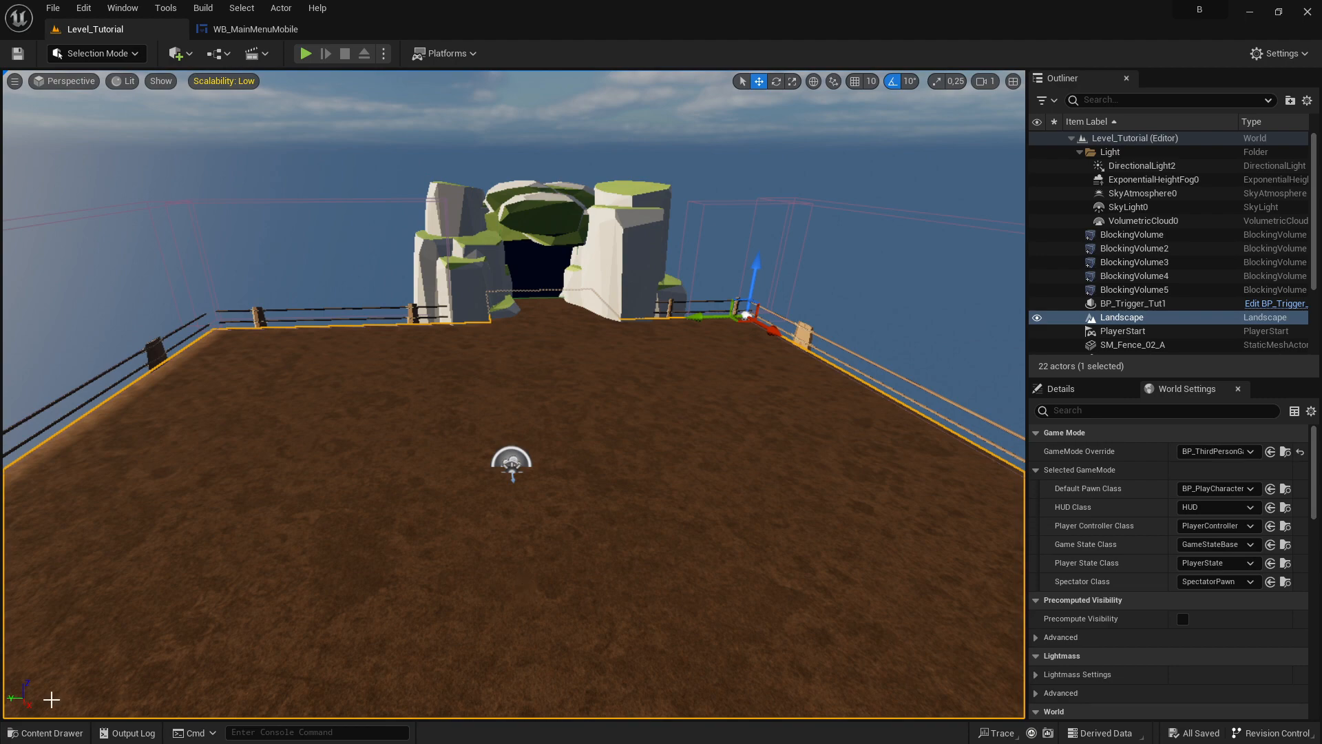
- Start migrating the WB_MainMenuMobile widget from the Menu folder and accept the asset report with all listed dependencies
{"action": "left_click", "coordinate": [45, 733]}
{"action": "double_click", "coordinate": [268, 537]}
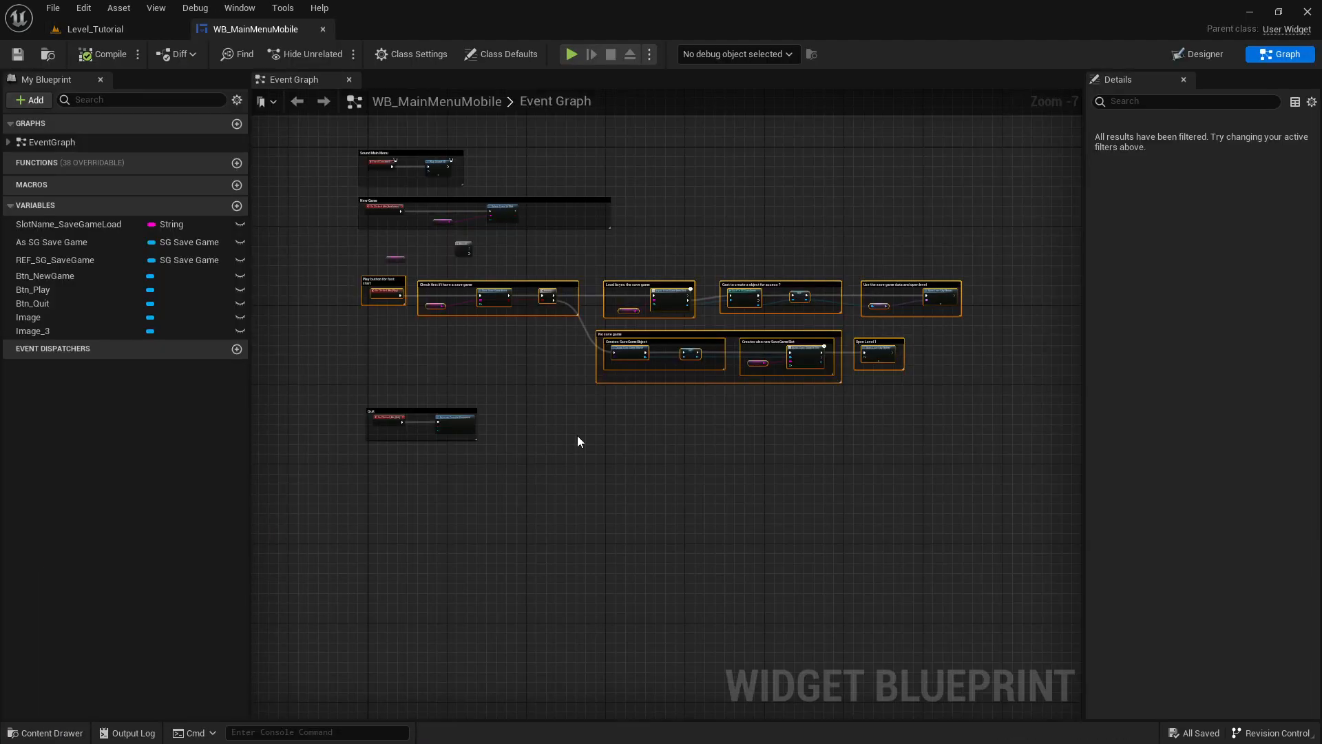
{"action": "left_click", "coordinate": [95, 29]}
{"action": "left_click", "coordinate": [45, 733]}
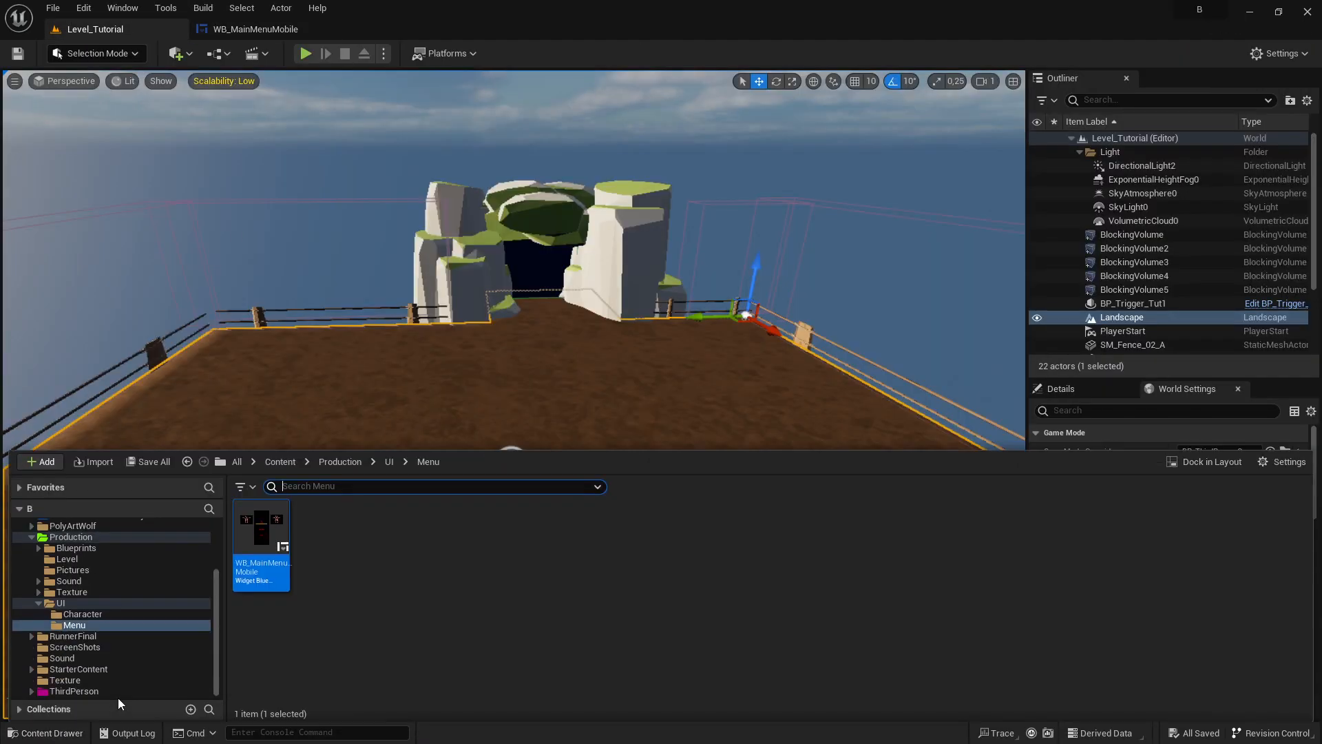
{"action": "right_click", "coordinate": [260, 530]}
{"action": "mouse_move", "coordinate": [329, 330]}
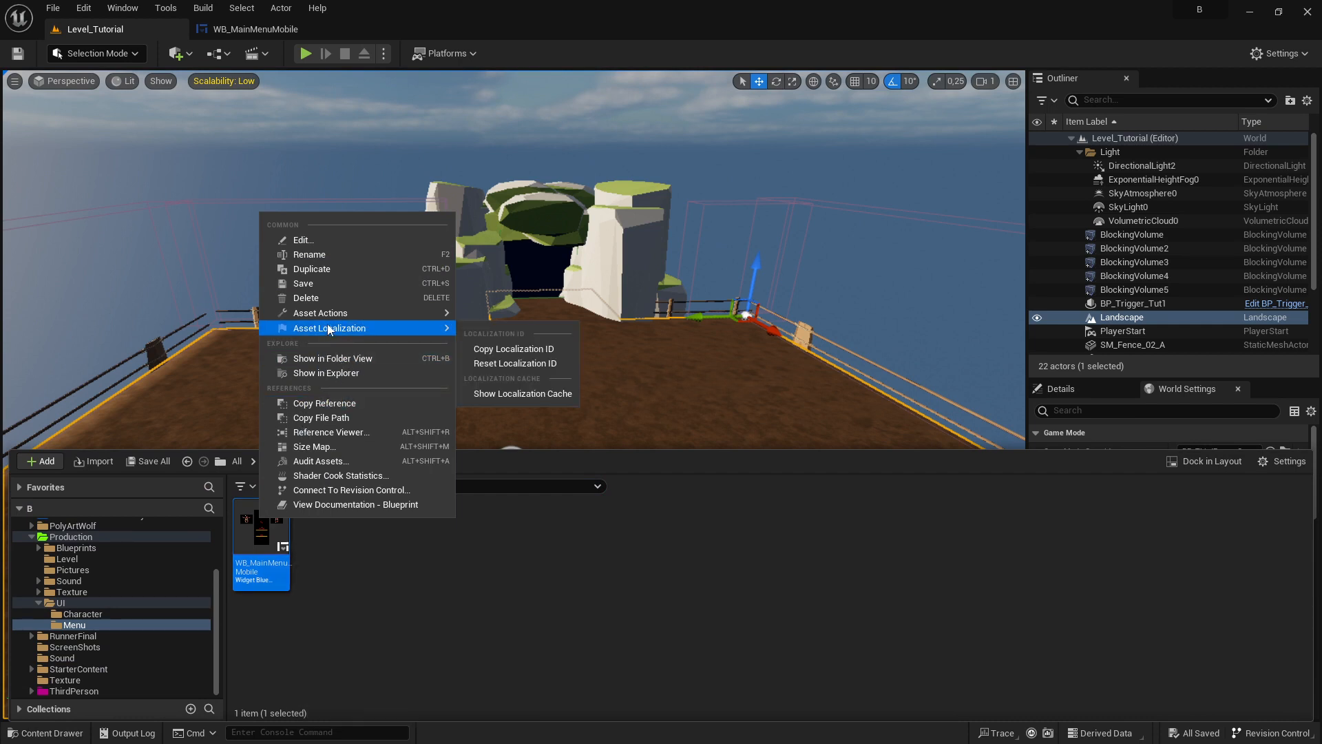
{"action": "left_click", "coordinate": [482, 394]}
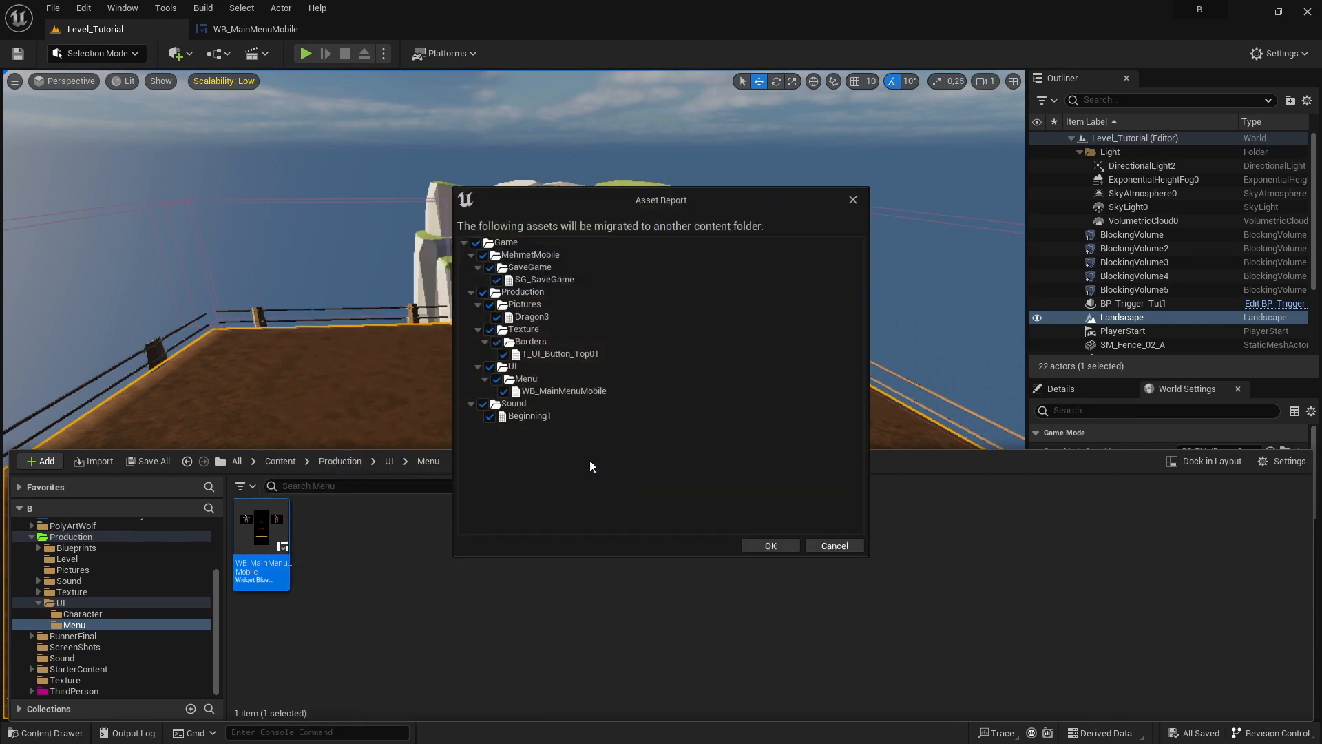
{"action": "left_click", "coordinate": [771, 547]}
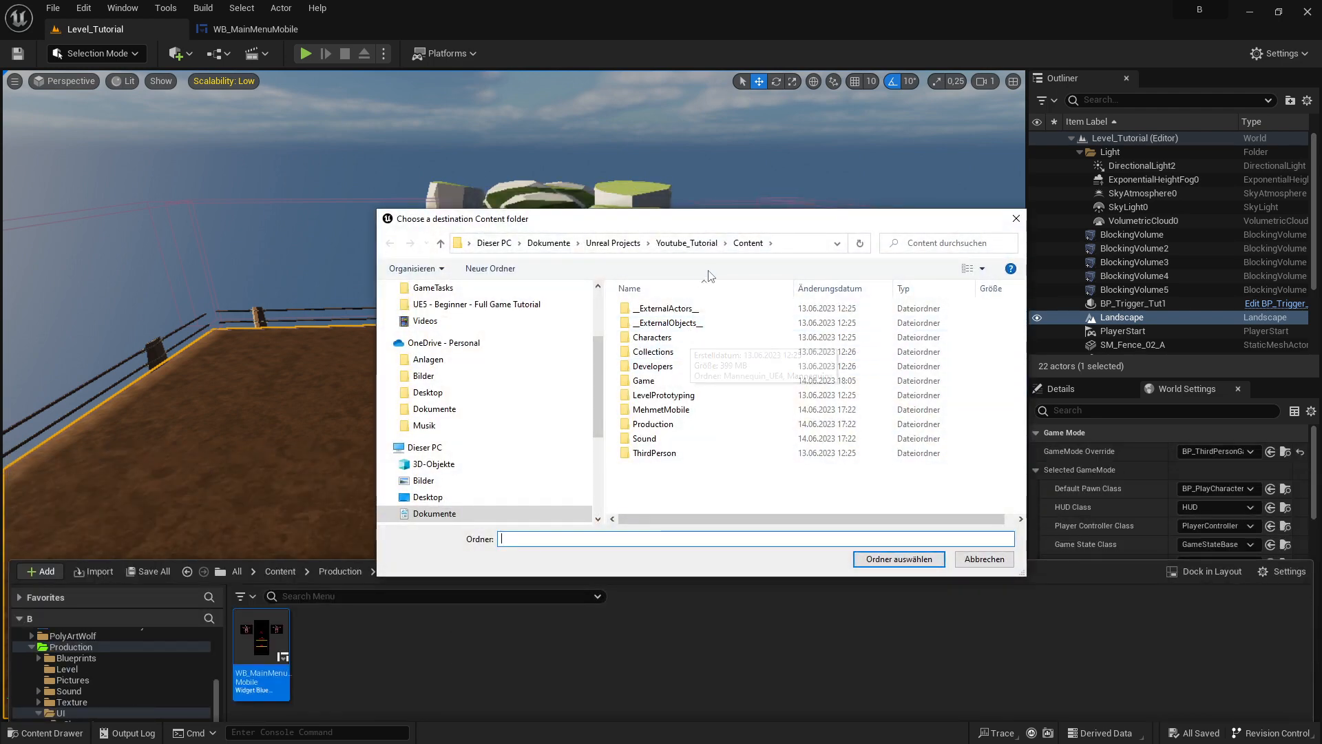
- Browse for the migration destination from Dokumente through Unreal Projects and Youtube_Tutorial into its Content folder
{"action": "left_click", "coordinate": [613, 243]}
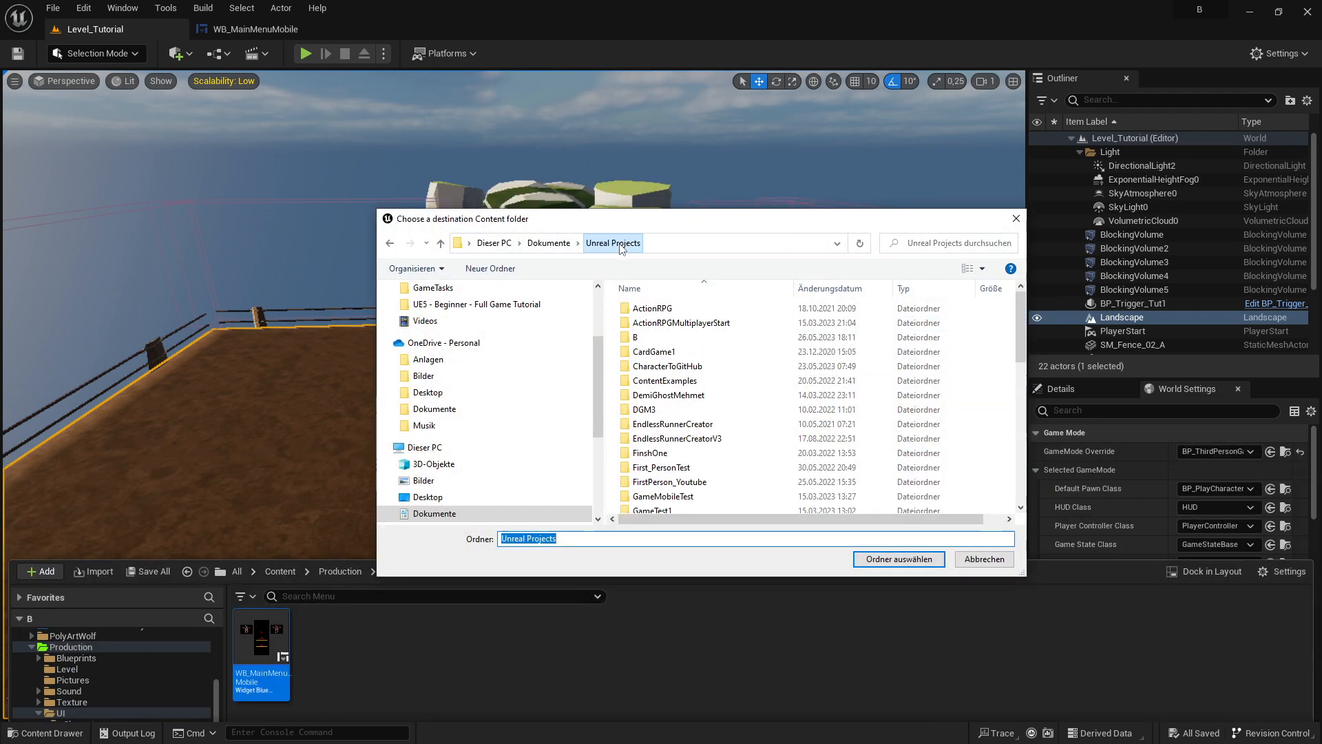
{"action": "left_click", "coordinate": [549, 243]}
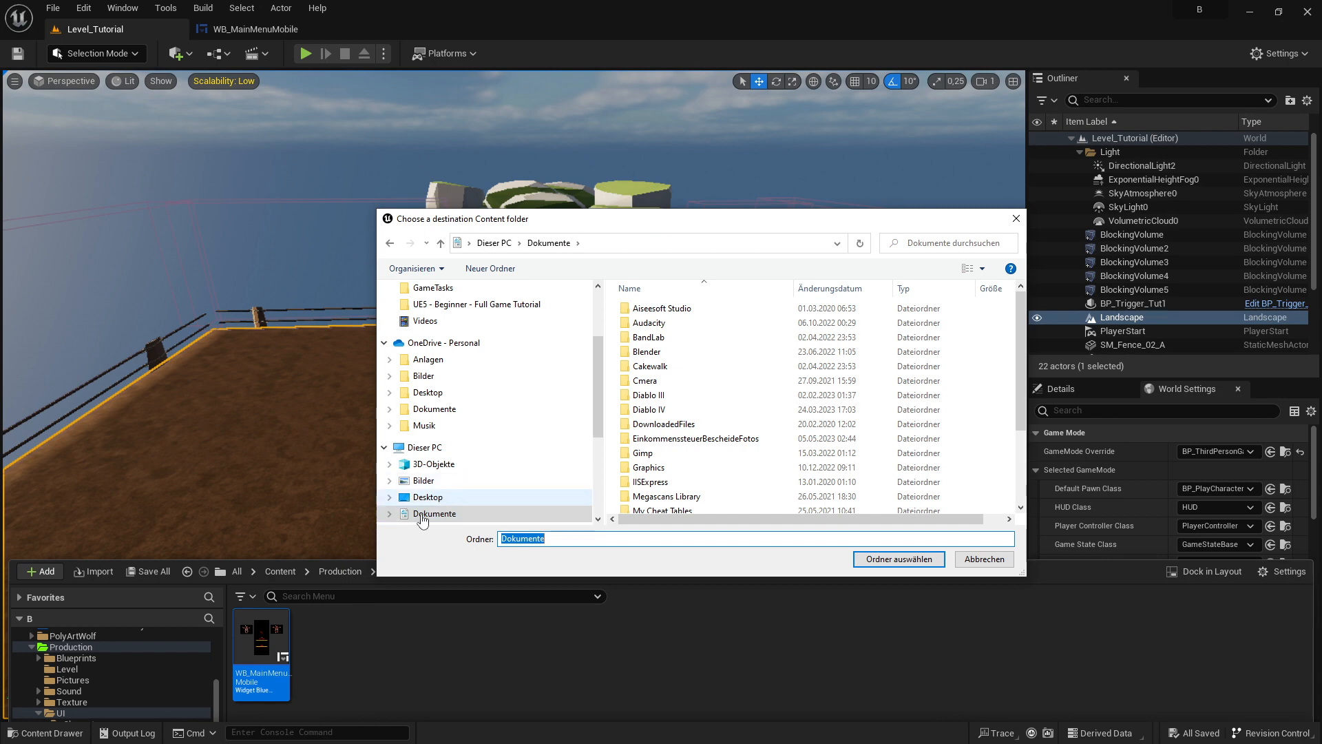
{"action": "scroll", "coordinate": [695, 407], "scroll_direction": "down", "scroll_amount": 3}
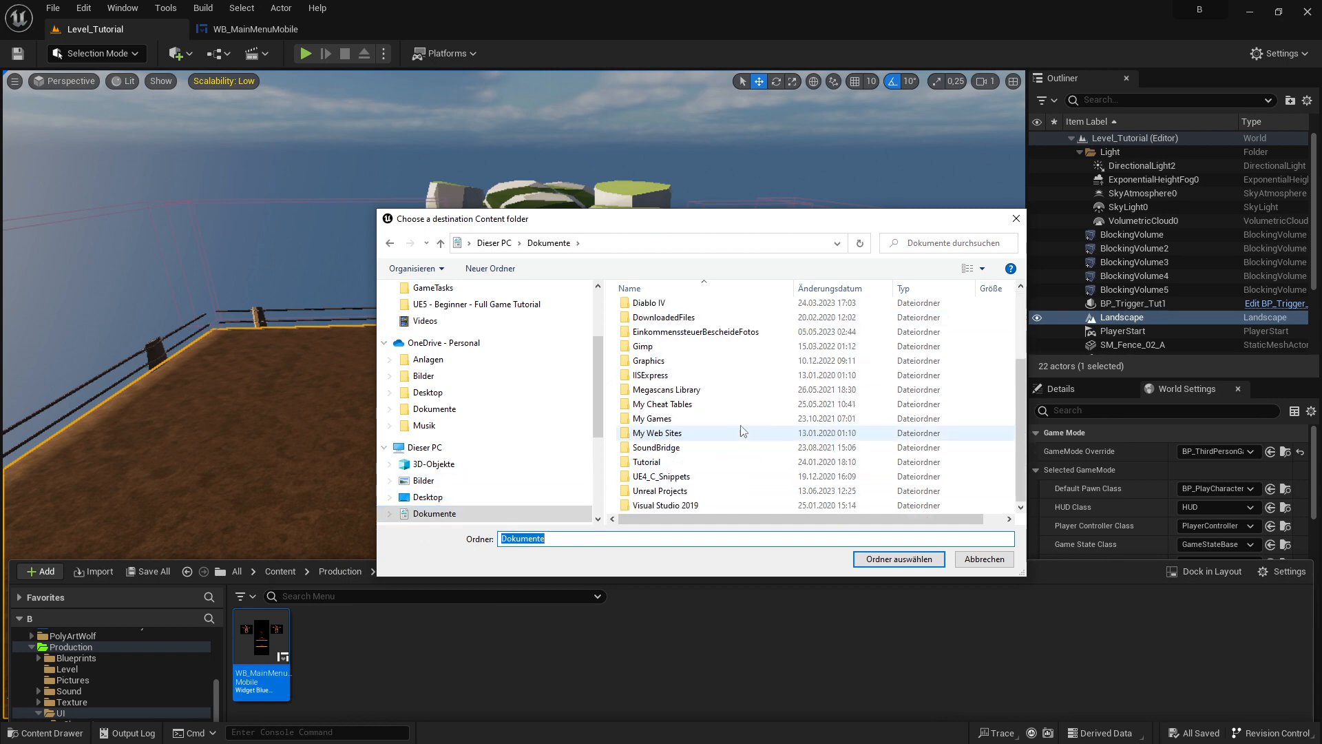
{"action": "double_click", "coordinate": [678, 490]}
{"action": "scroll", "coordinate": [732, 384], "scroll_direction": "down", "scroll_amount": 5}
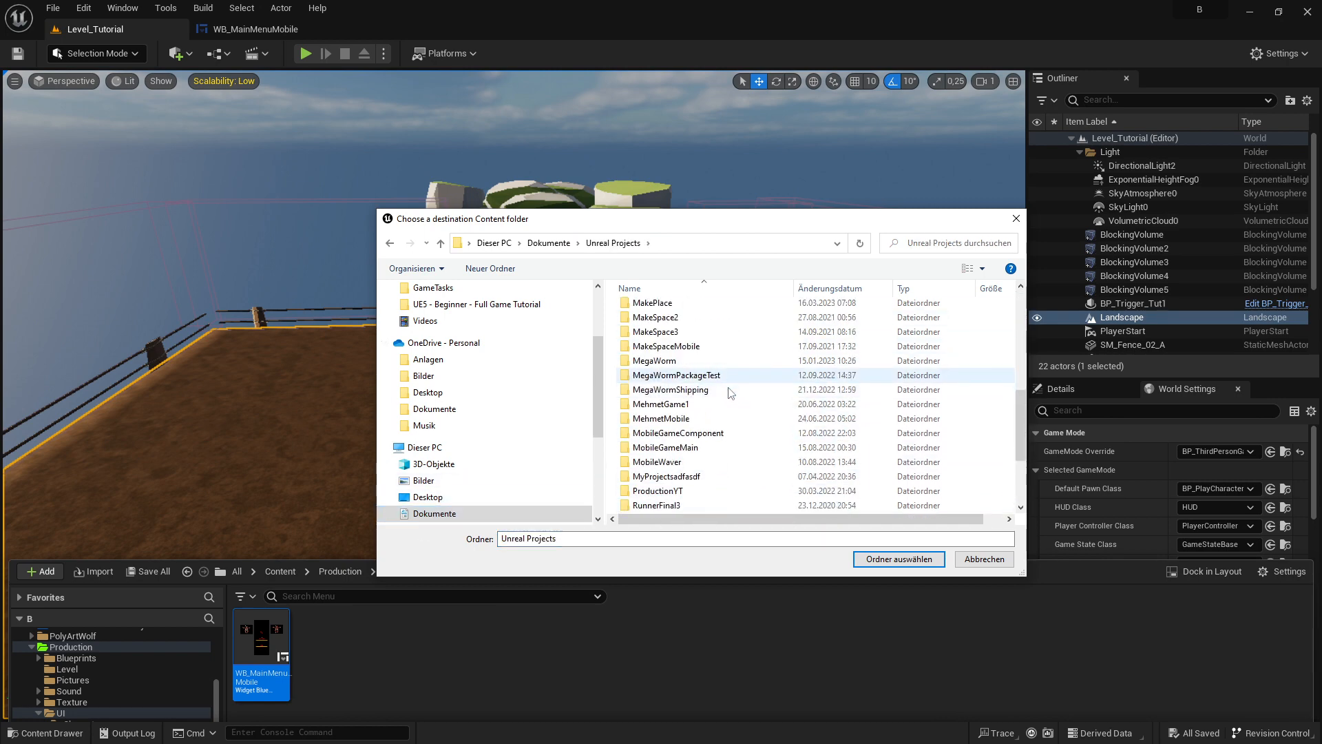
{"action": "scroll", "coordinate": [743, 375], "scroll_direction": "down", "scroll_amount": 3}
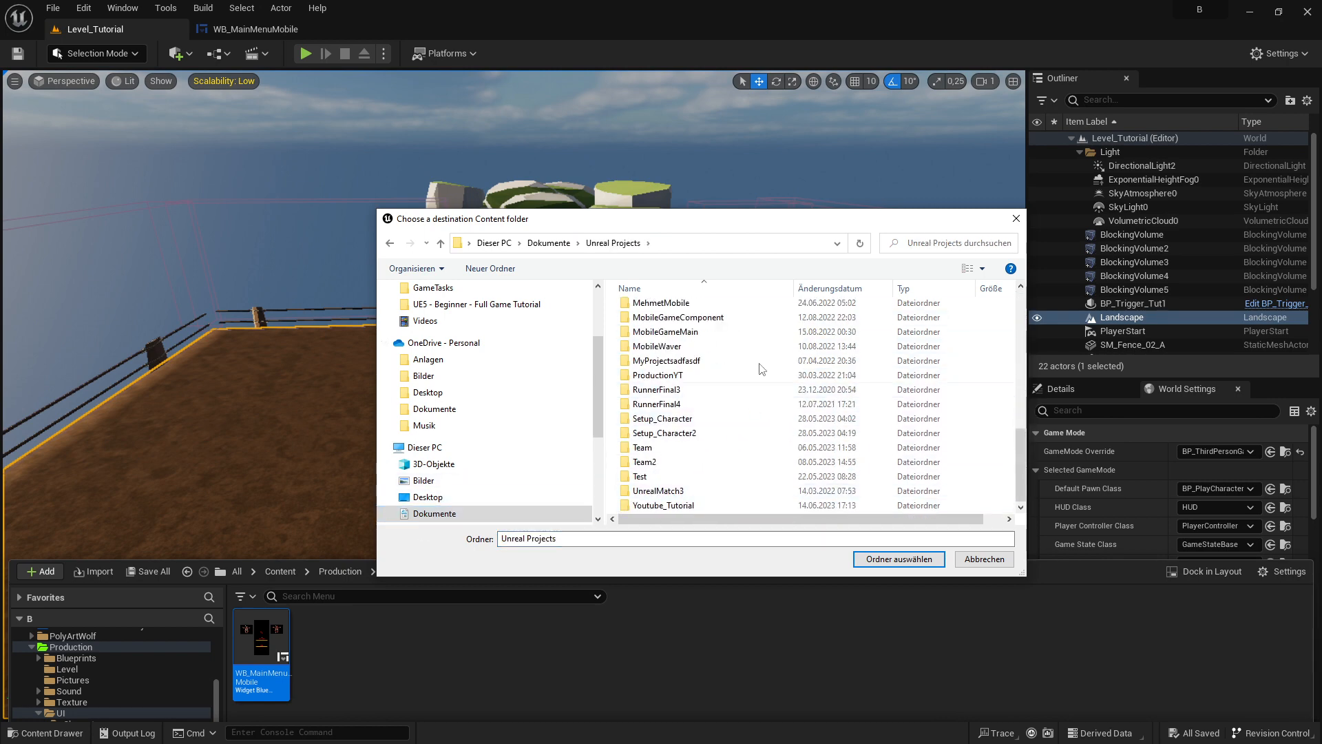
{"action": "double_click", "coordinate": [684, 505]}
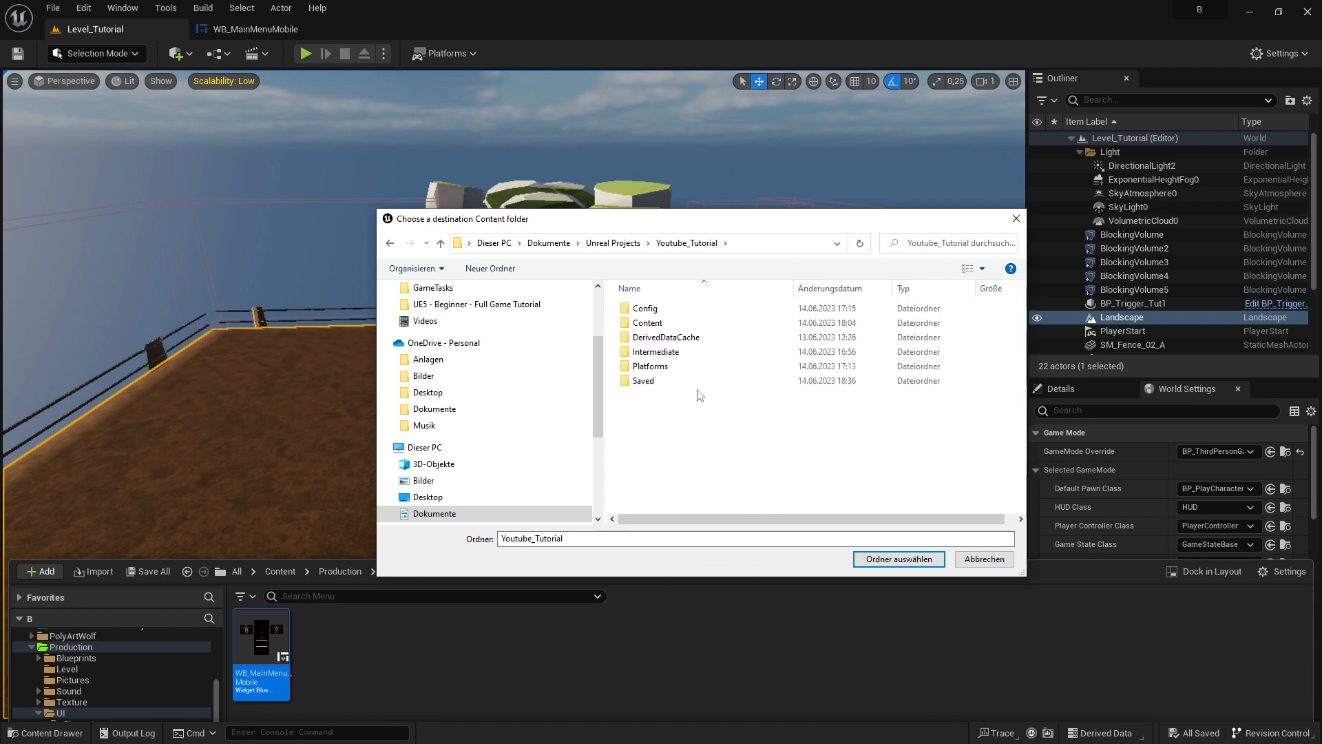
{"action": "double_click", "coordinate": [647, 323]}
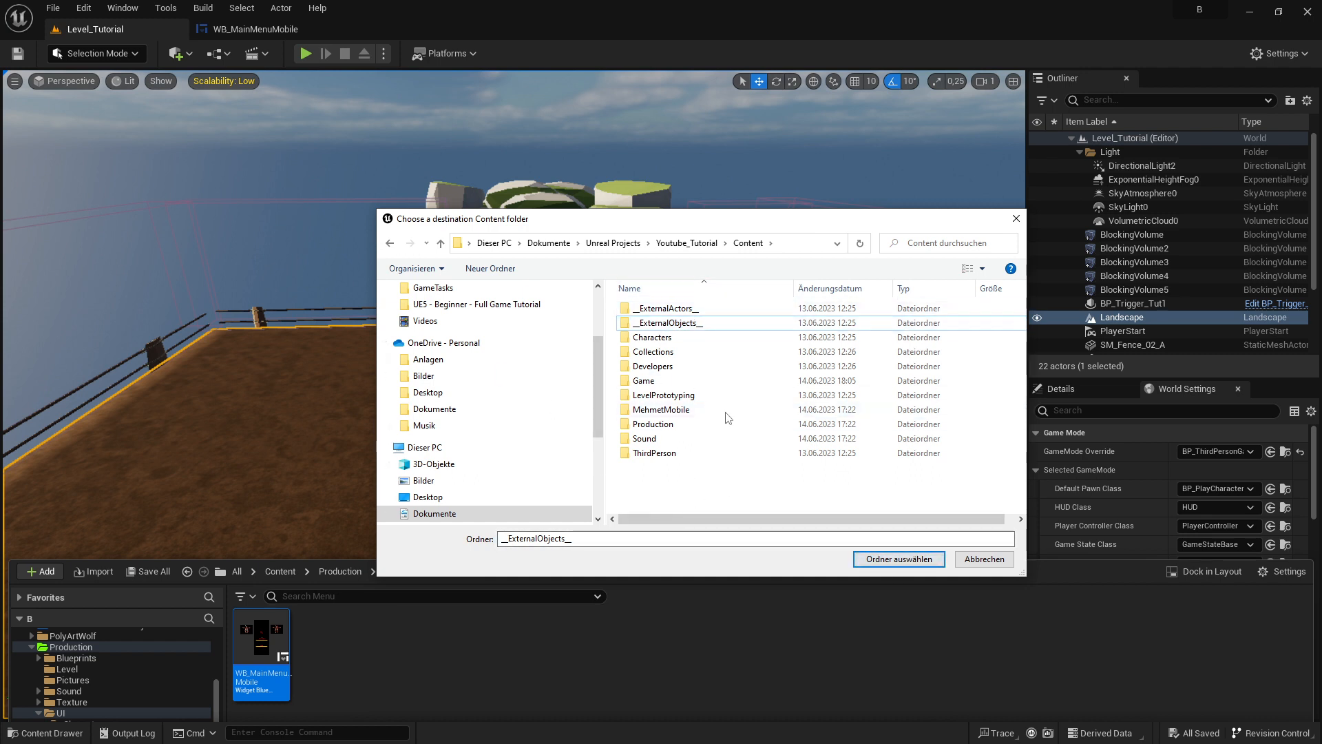
- Reveal the full path of the destination folder, and reopen Content inside the Youtube_Tutorial project folder
{"action": "left_click", "coordinate": [794, 246]}
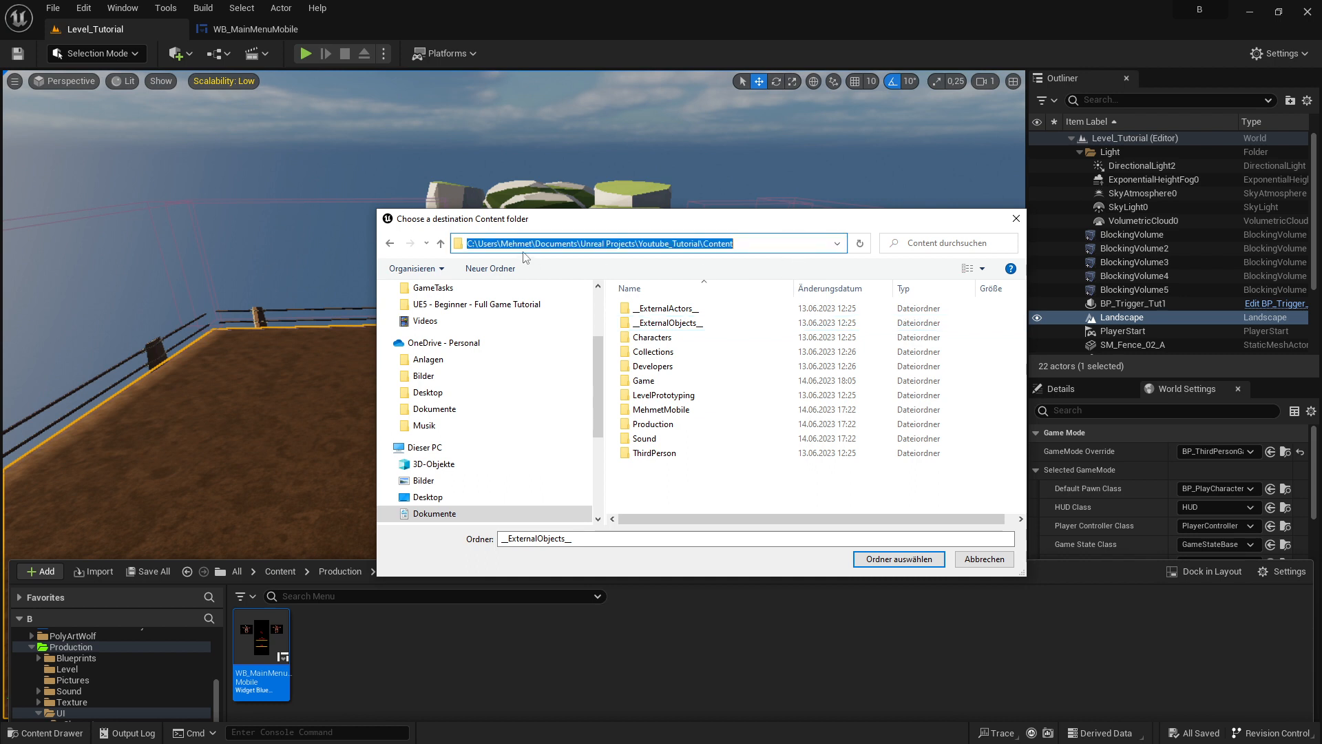
{"action": "left_click", "coordinate": [706, 500]}
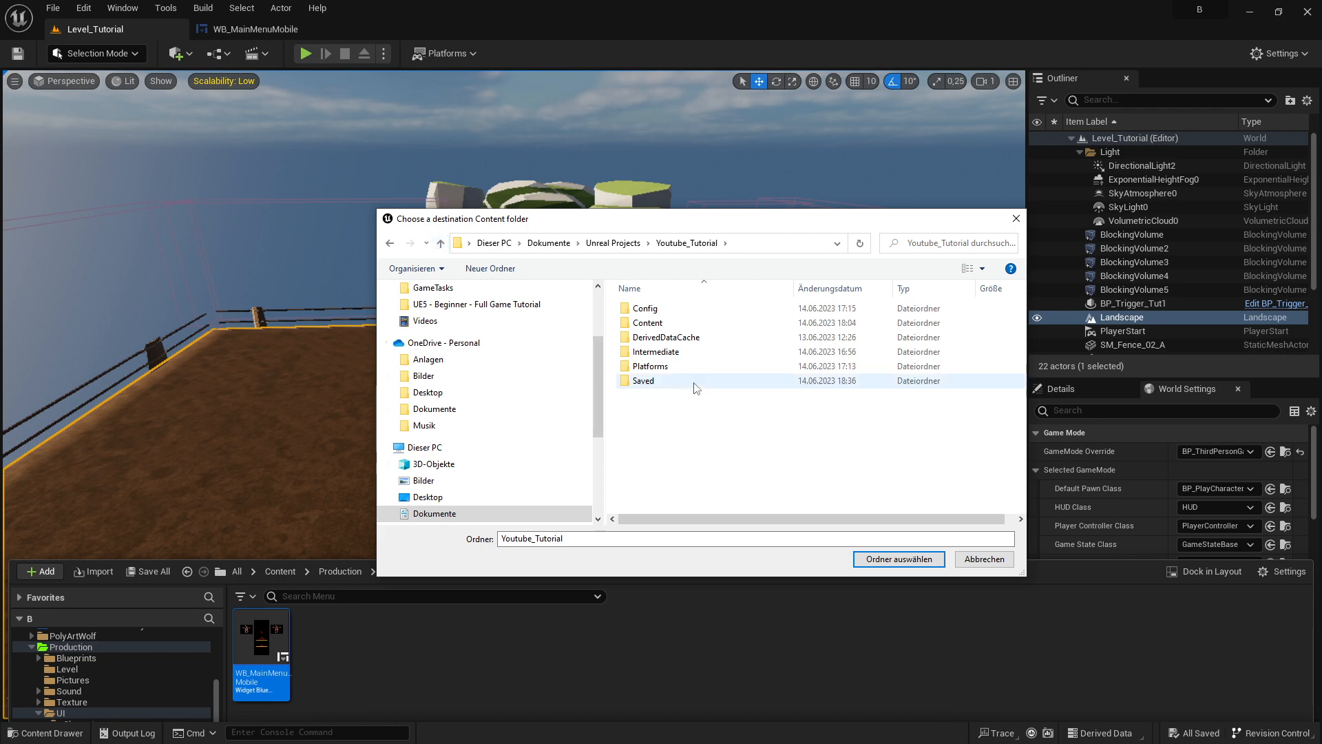
{"action": "double_click", "coordinate": [662, 324]}
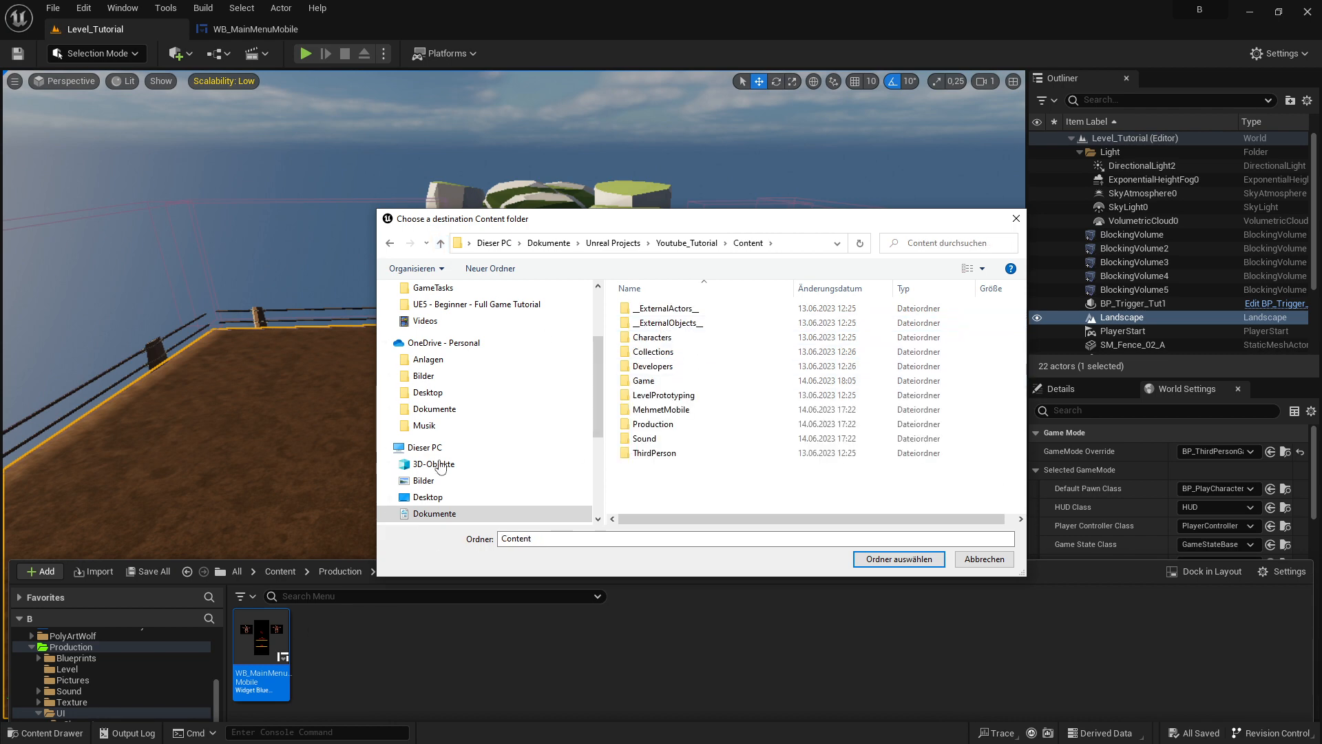
- Move the destination dialog aside, switch to the Youtube_Tutorial project and show the top-level folders of its Content directory
{"action": "left_click_drag", "start_coordinate": [958, 225], "coordinate": [1319, 623]}
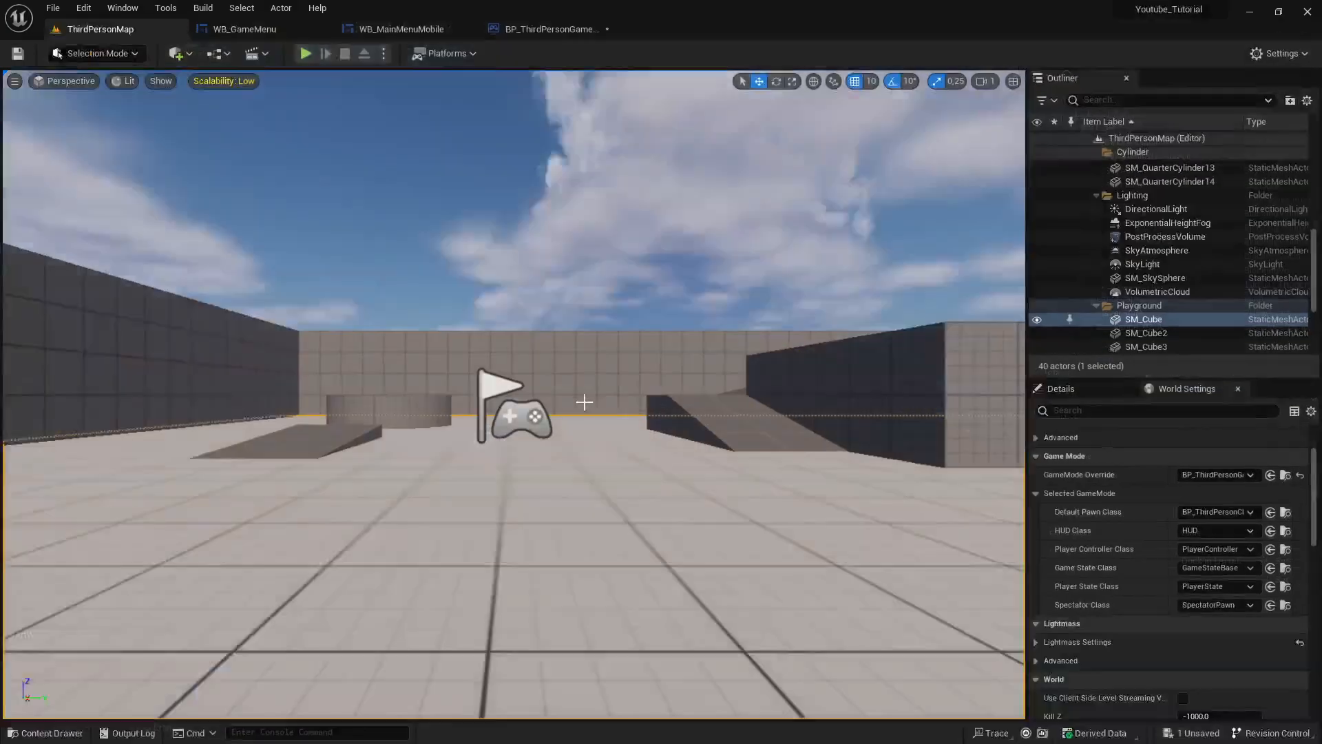
{"action": "left_click", "coordinate": [48, 732]}
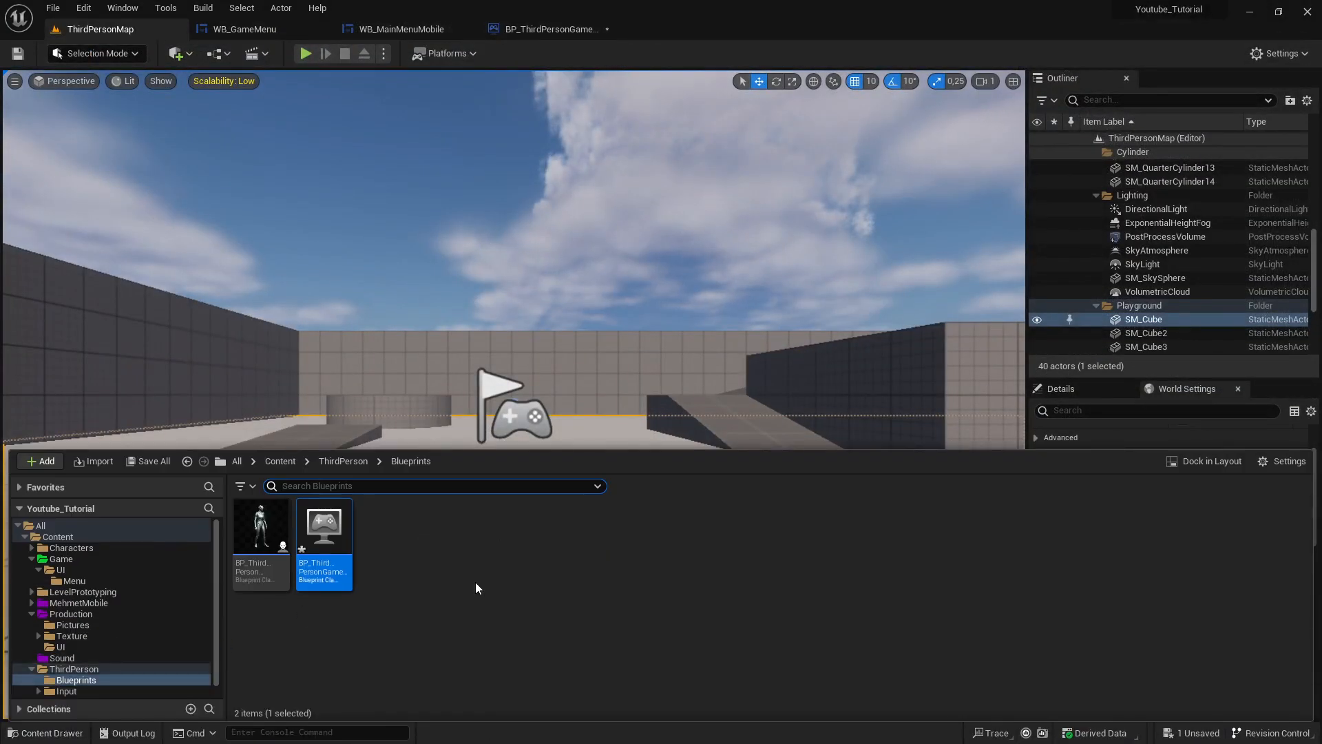
{"action": "left_click", "coordinate": [31, 525]}
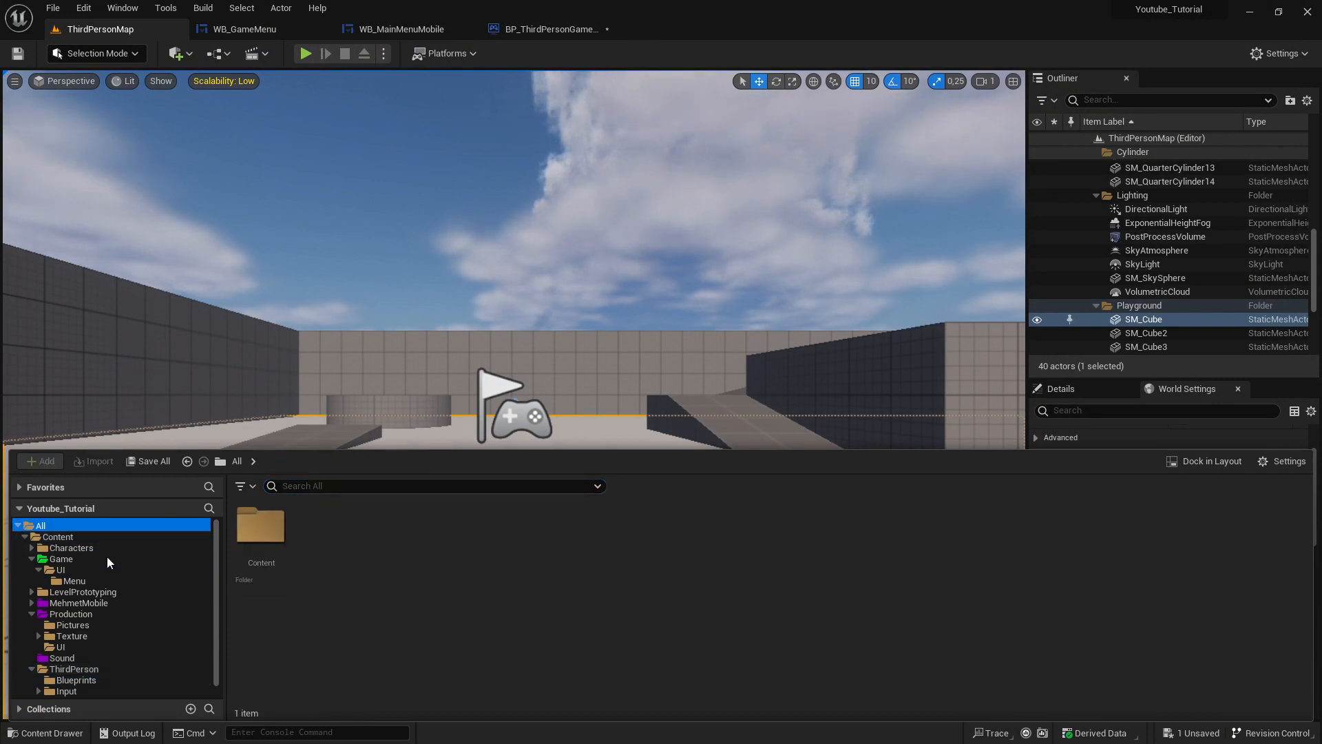
{"action": "left_click", "coordinate": [58, 536]}
{"action": "left_click", "coordinate": [25, 537]}
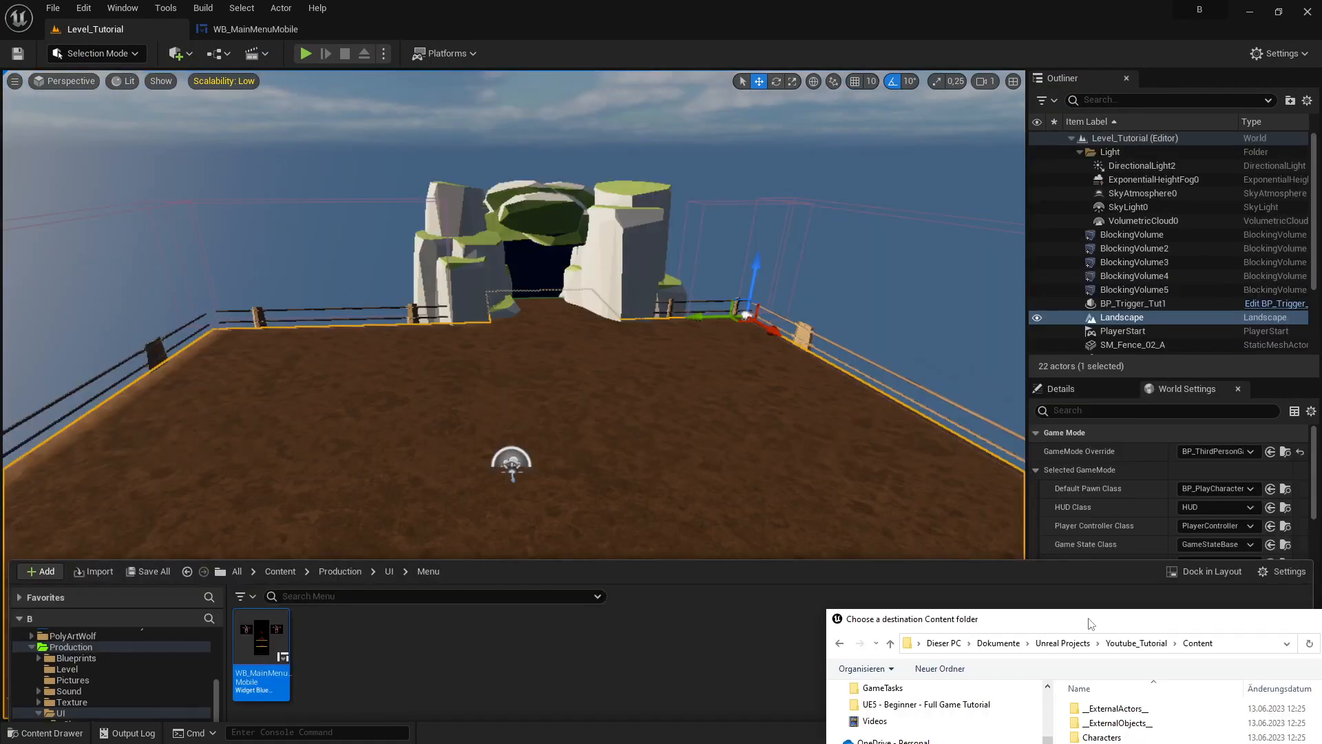
- Compare the folders in the migration destination dialog with those in the Youtube_Tutorial project's Content folder
{"action": "left_click_drag", "start_coordinate": [1090, 623], "coordinate": [853, 133]}
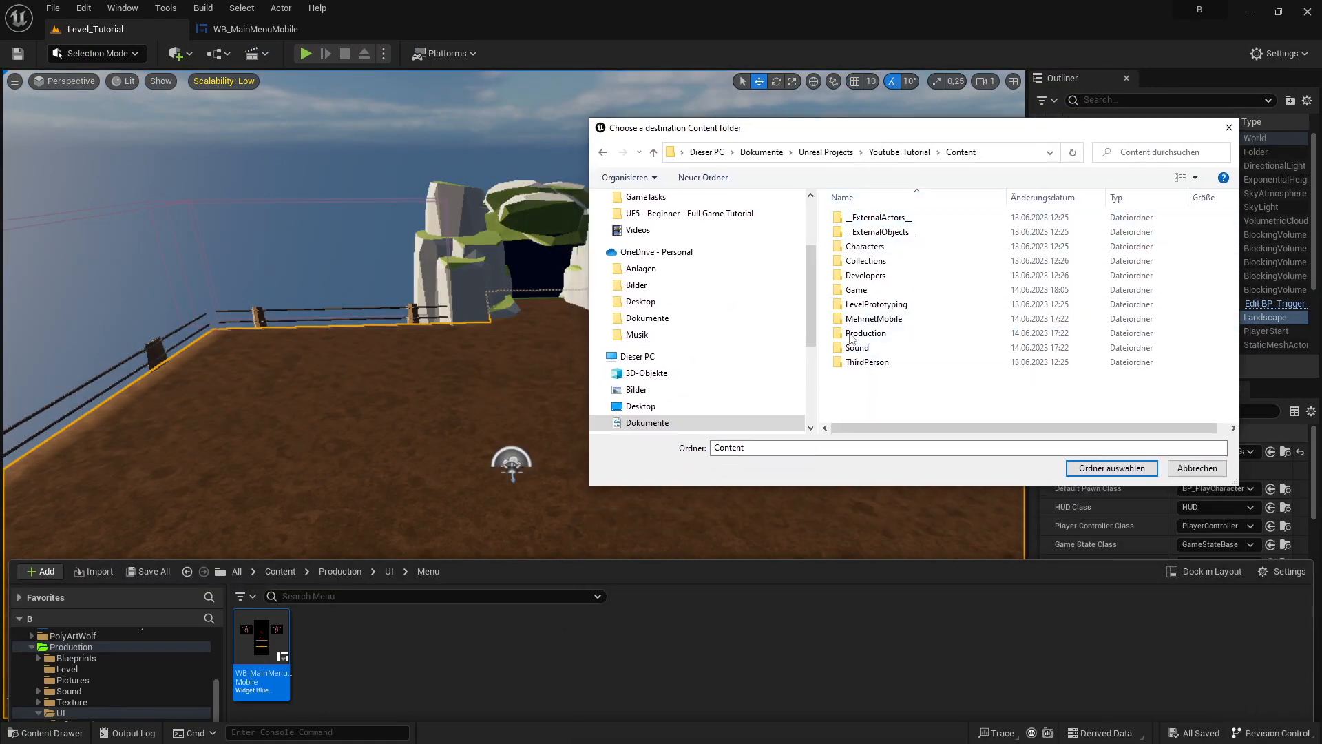
{"action": "key", "text": "alt+Tab"}
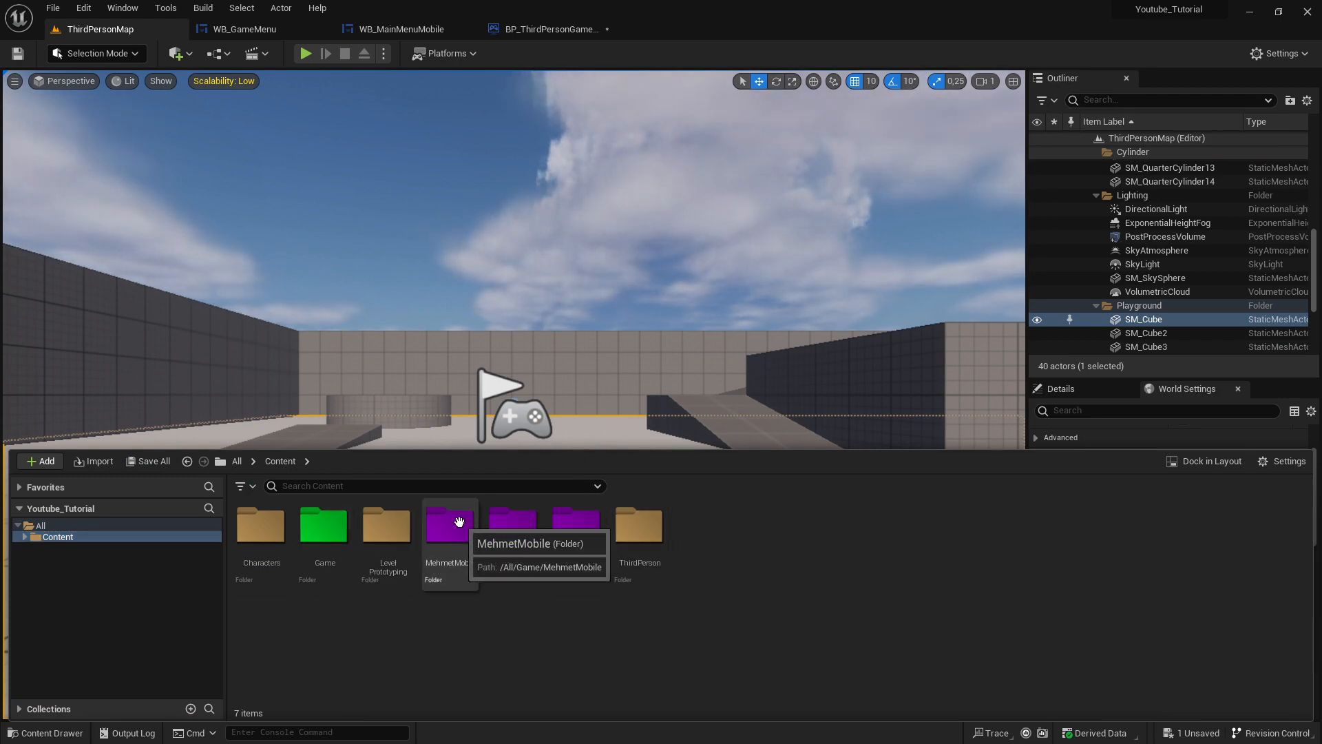
{"action": "key", "text": "alt+Tab"}
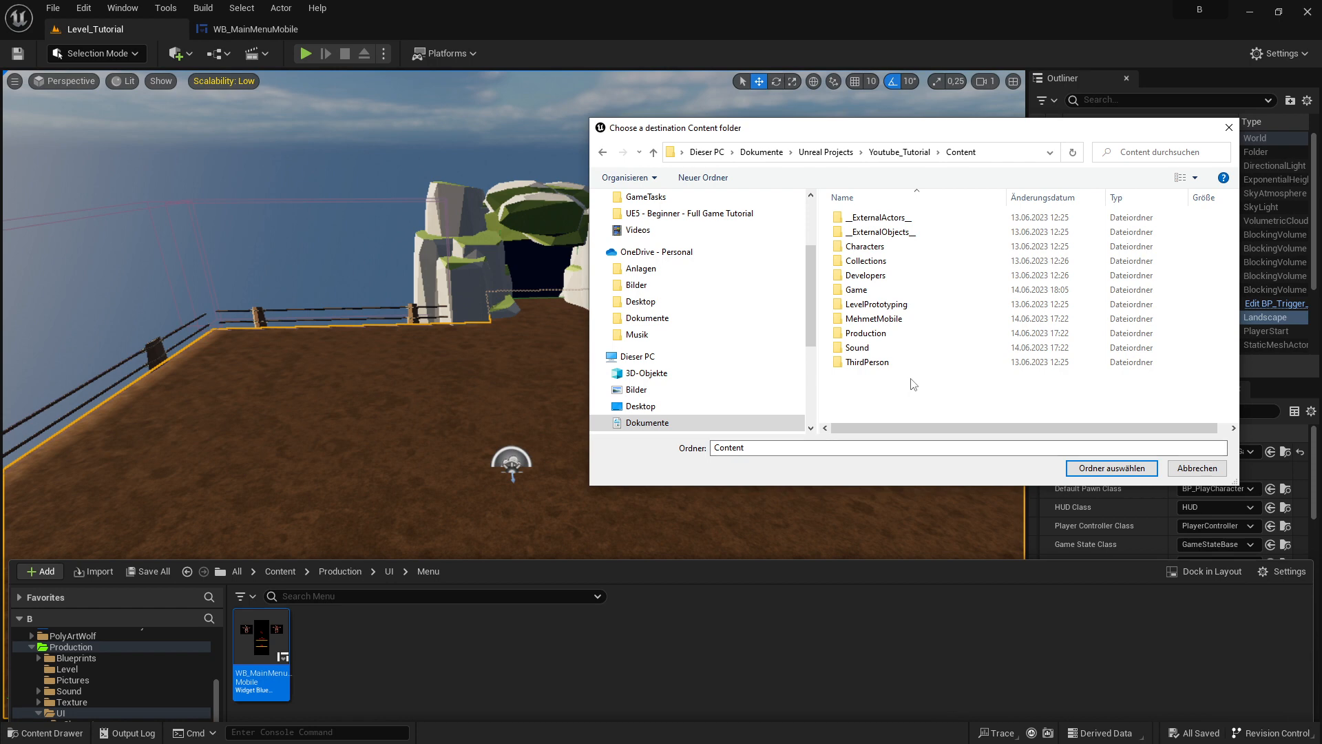
{"action": "left_click_drag", "start_coordinate": [803, 119], "coordinate": [762, 115]}
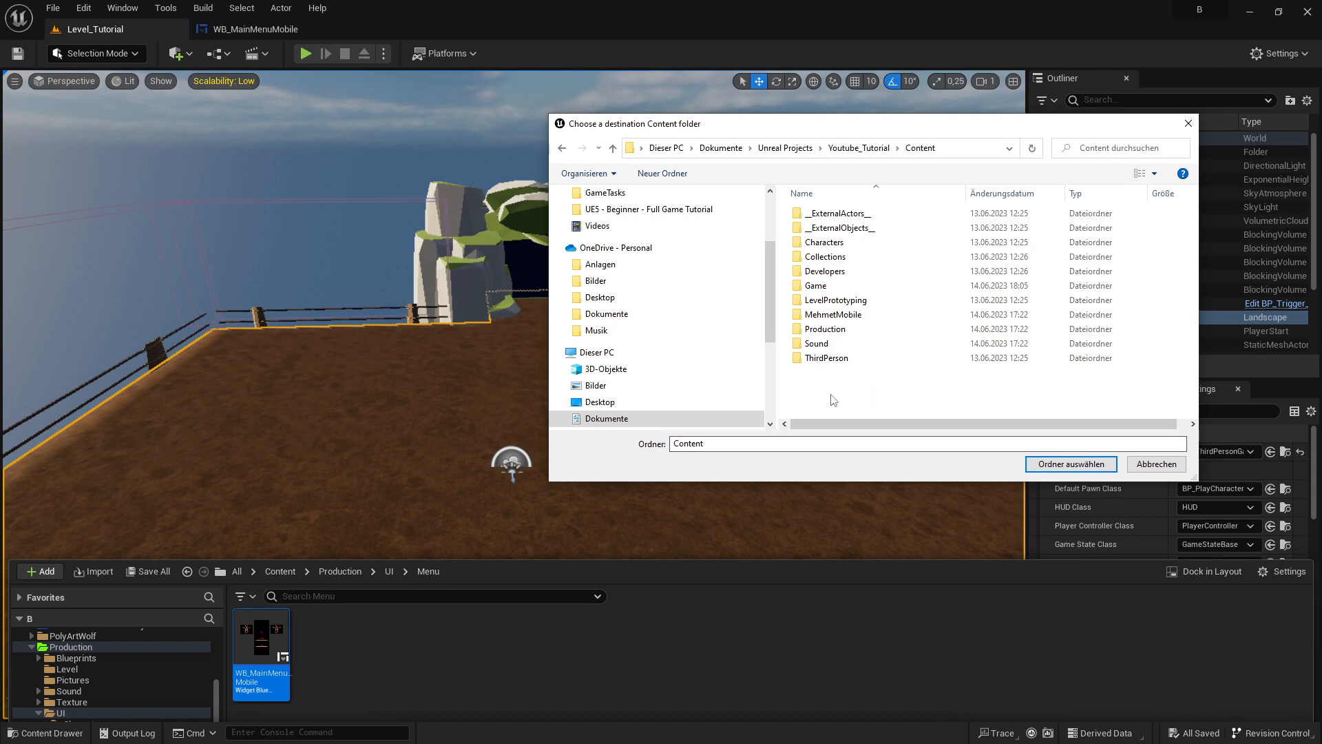
- Create a new text document in the destination Content folder, and close the dialog without migrating
{"action": "right_click", "coordinate": [831, 395]}
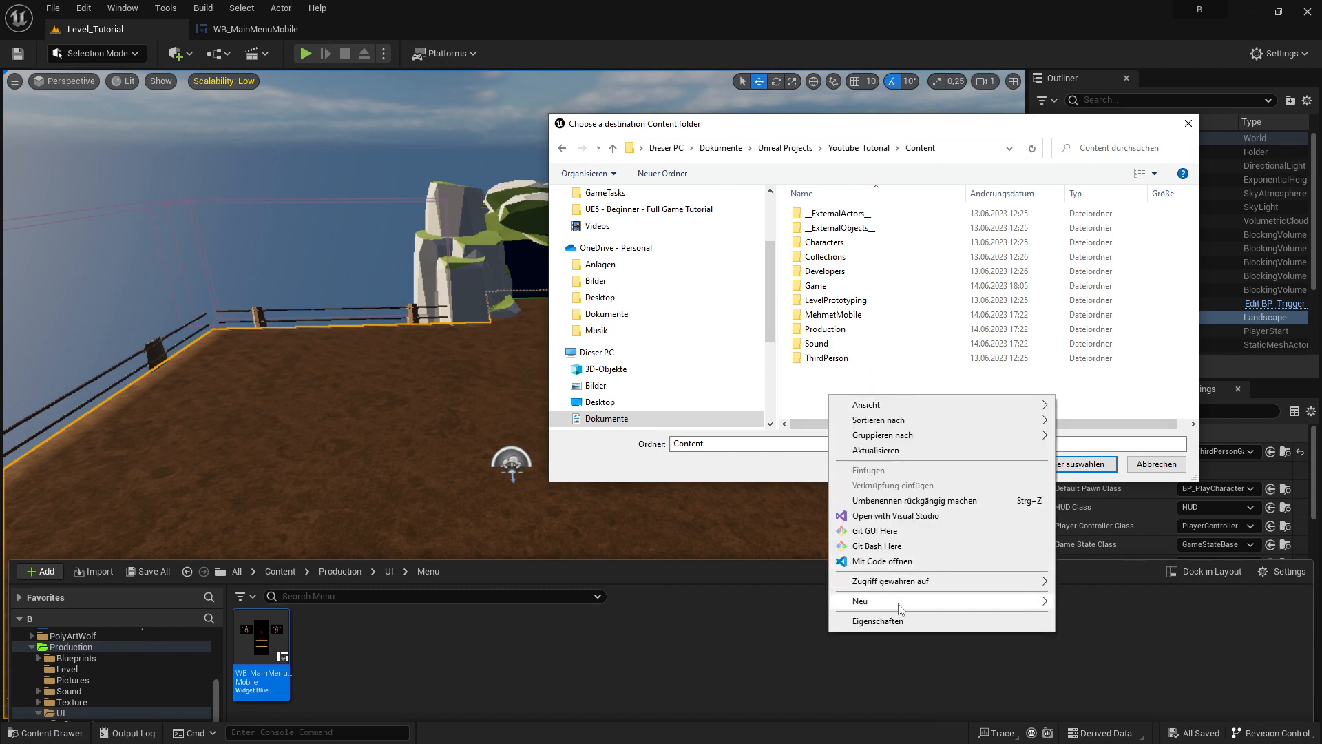
{"action": "mouse_move", "coordinate": [899, 608]}
{"action": "left_click", "coordinate": [1112, 665]}
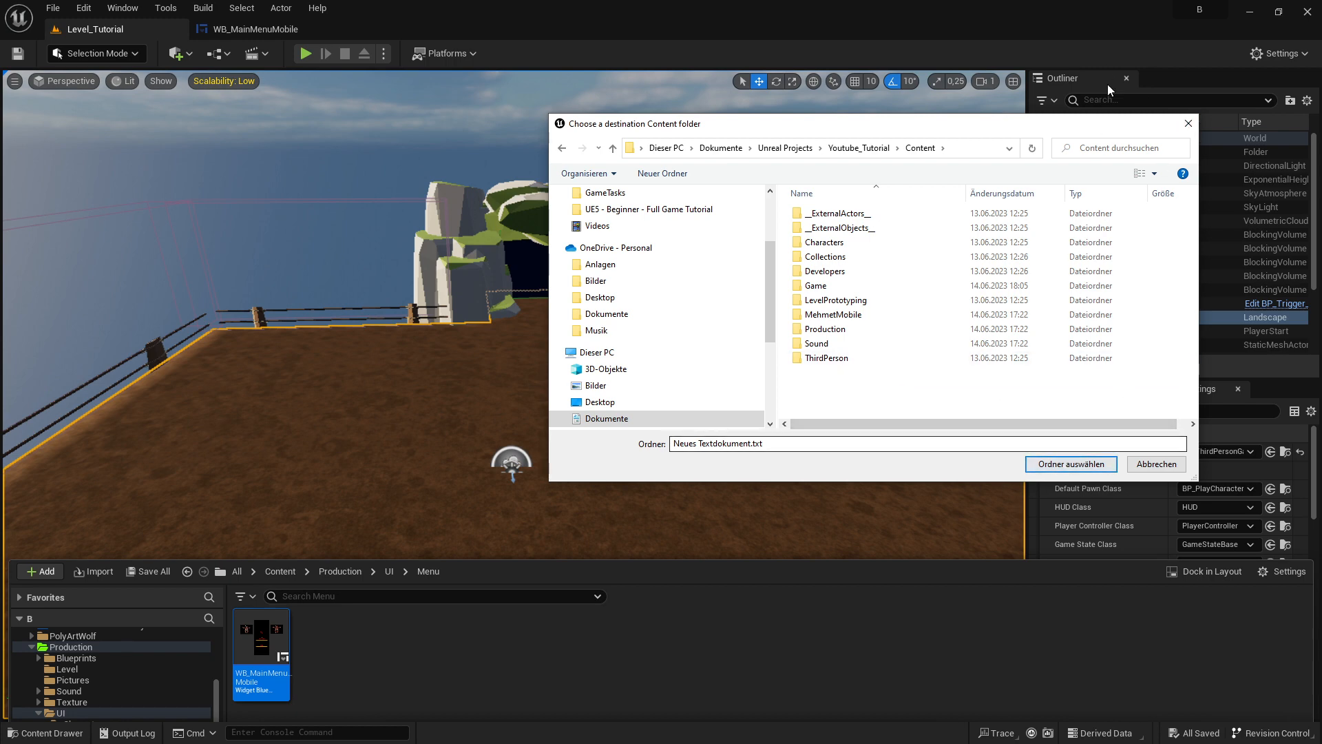
{"action": "left_click", "coordinate": [1189, 124]}
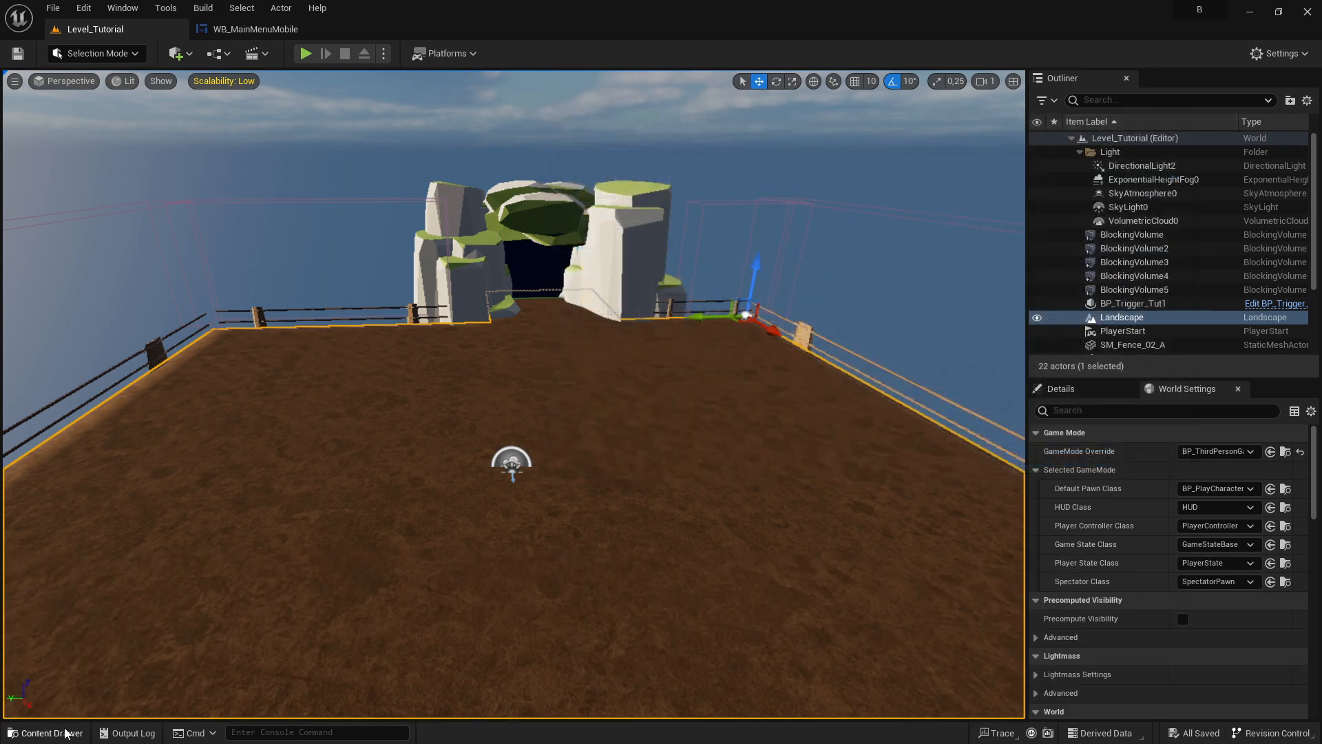
- Switch to the Youtube_Tutorial project, reopen its Content Drawer and reduce the drawer's height
{"action": "left_click", "coordinate": [46, 733]}
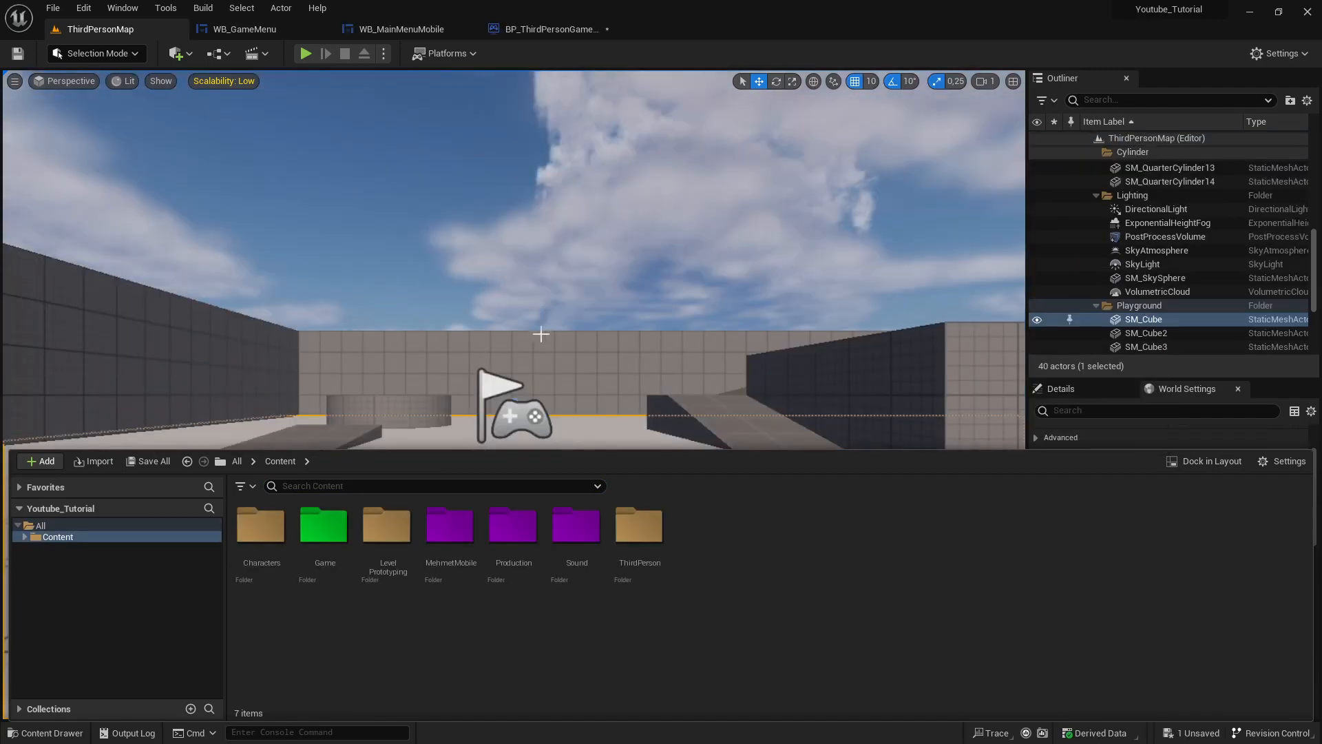
{"action": "left_click", "coordinate": [638, 298]}
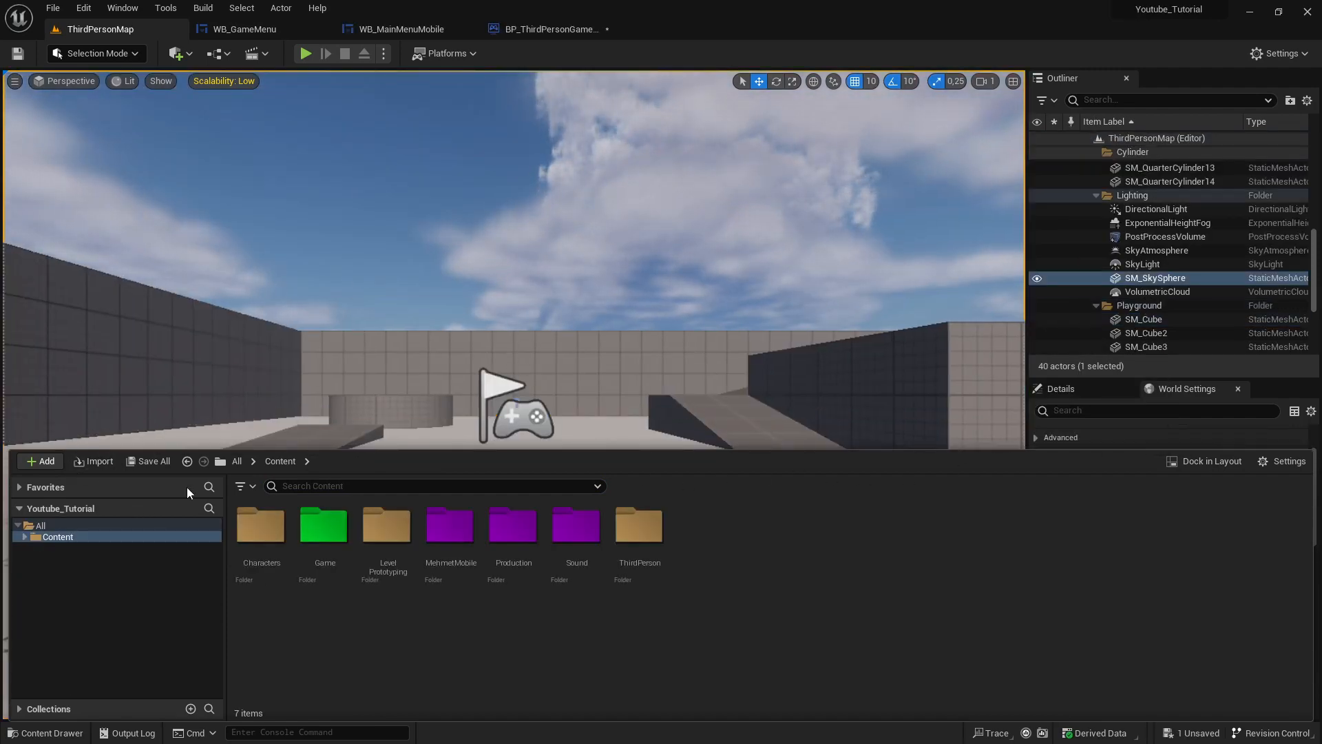
{"action": "key", "text": "e"}
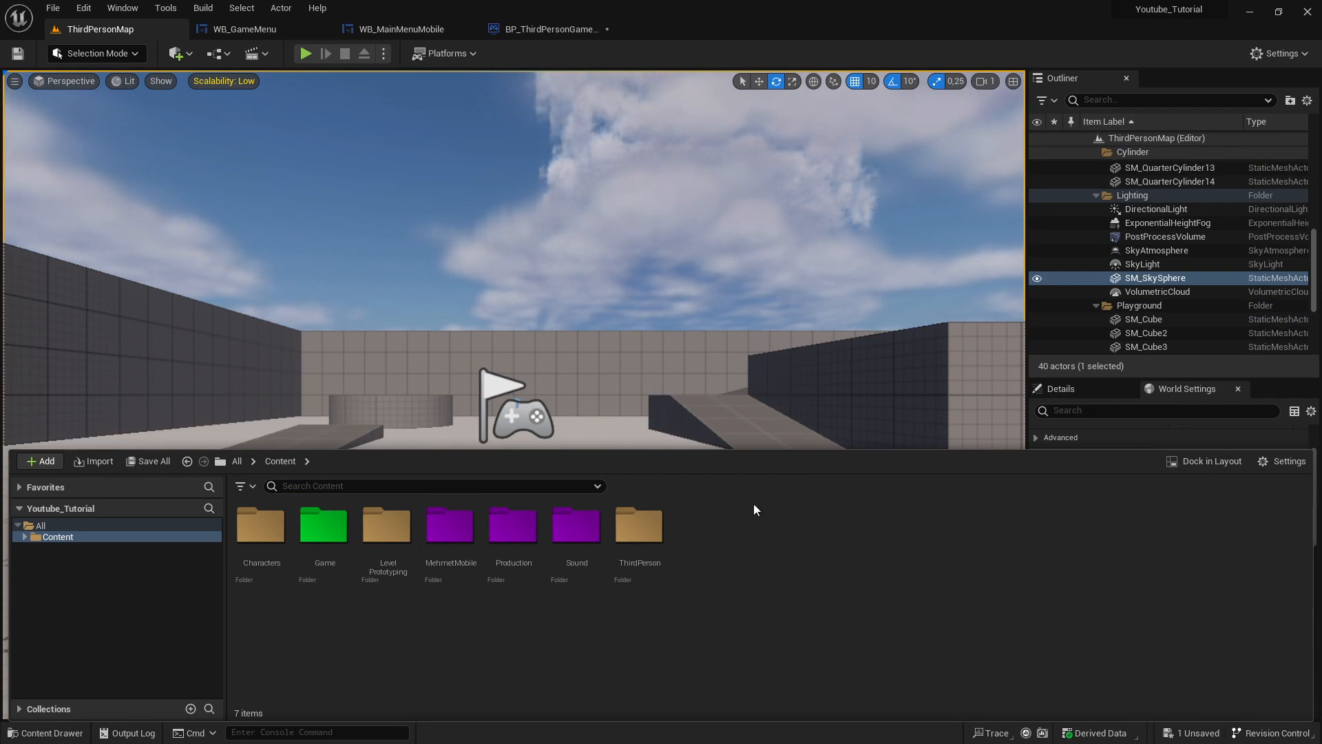
{"action": "key", "text": "ctrl+space"}
{"action": "left_click", "coordinate": [52, 730]}
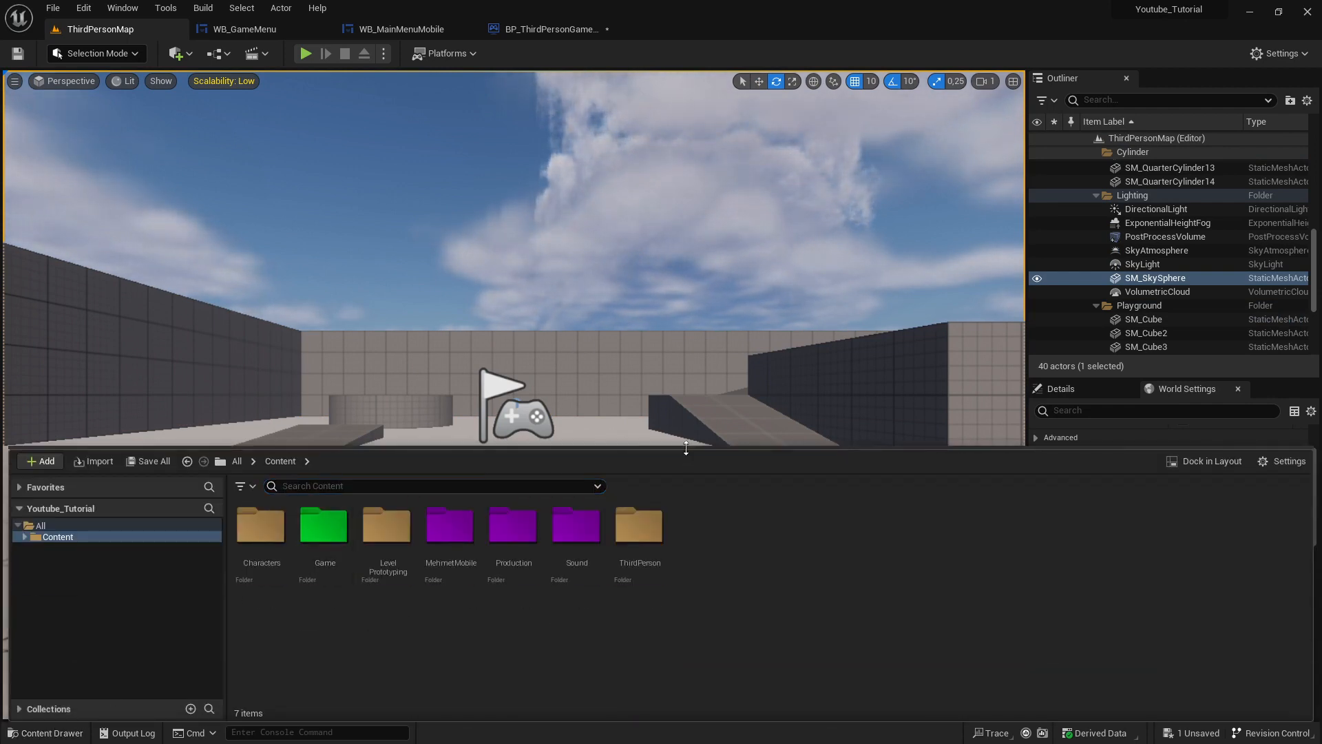
{"action": "left_click_drag", "start_coordinate": [685, 450], "coordinate": [684, 517]}
- Expand Content, collapse its subfolders in the tree, and look through the migrated Production and Sound folders
{"action": "left_click", "coordinate": [25, 597]}
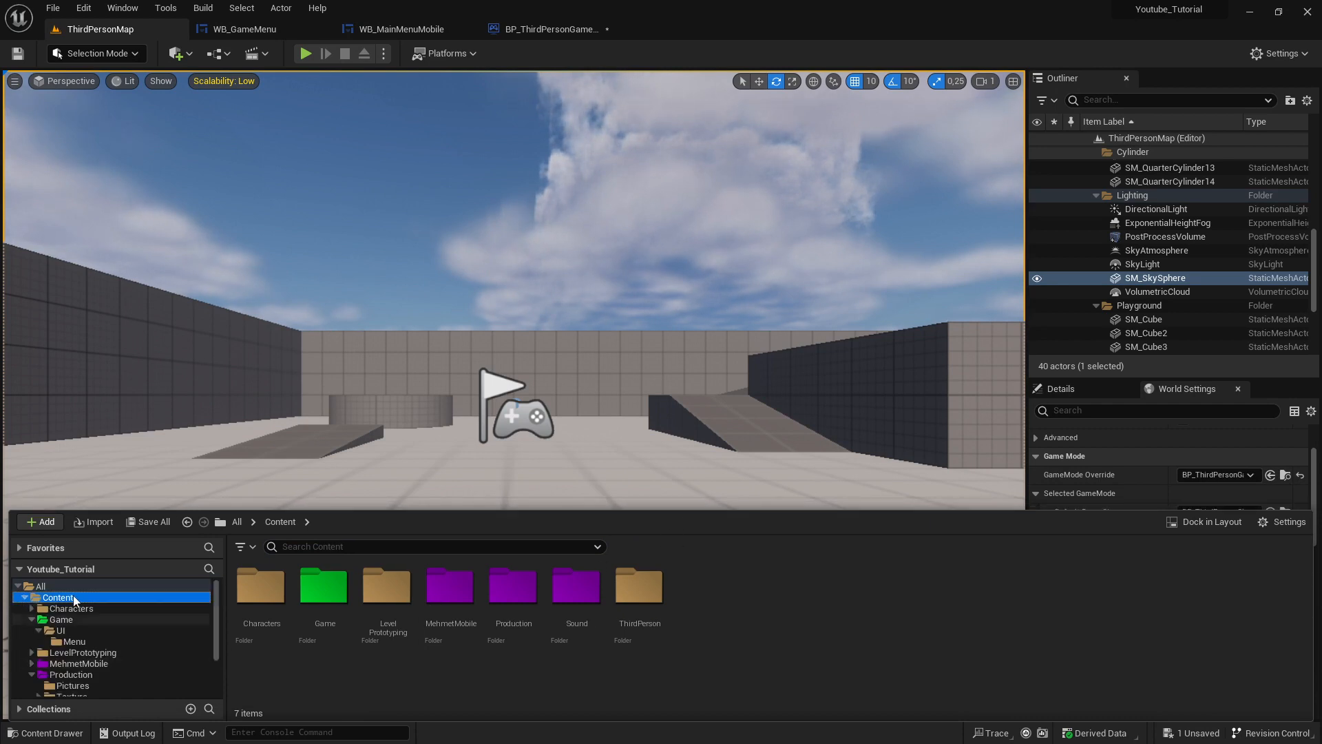
{"action": "double_click", "coordinate": [54, 652]}
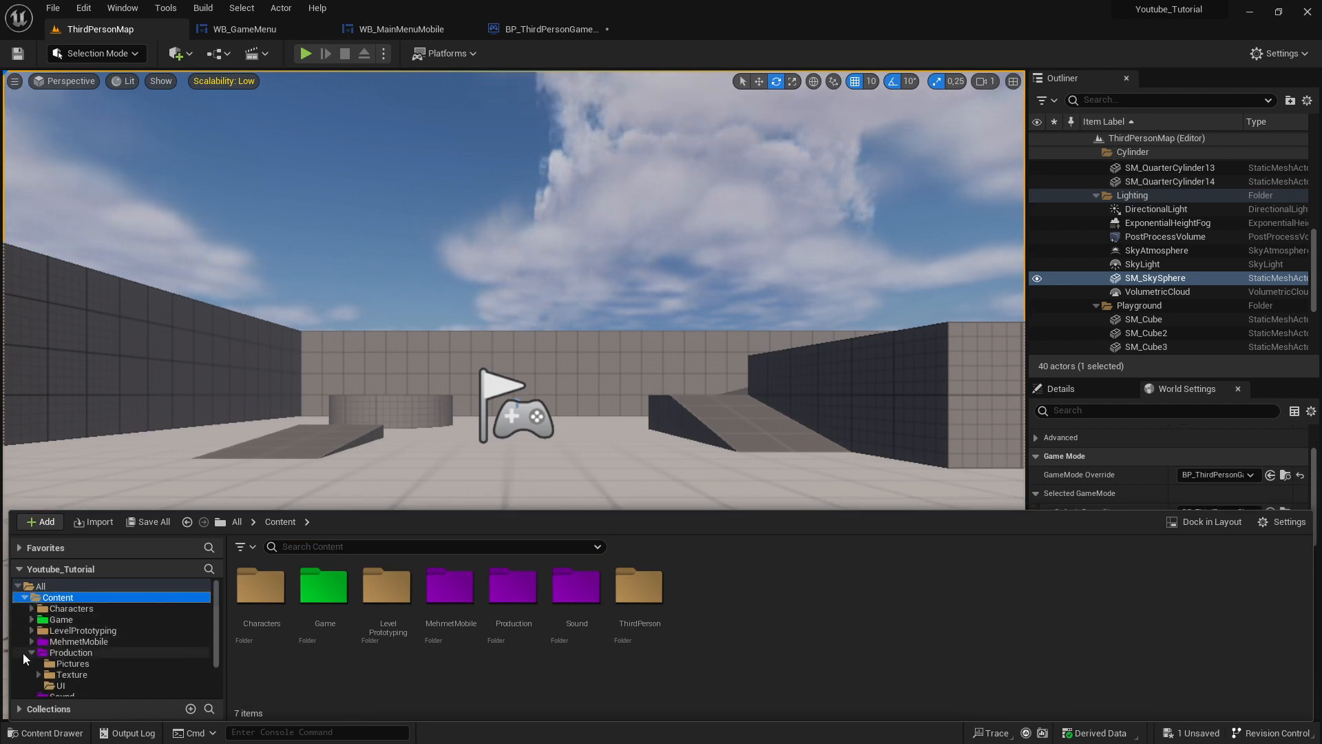
{"action": "left_click", "coordinate": [67, 654]}
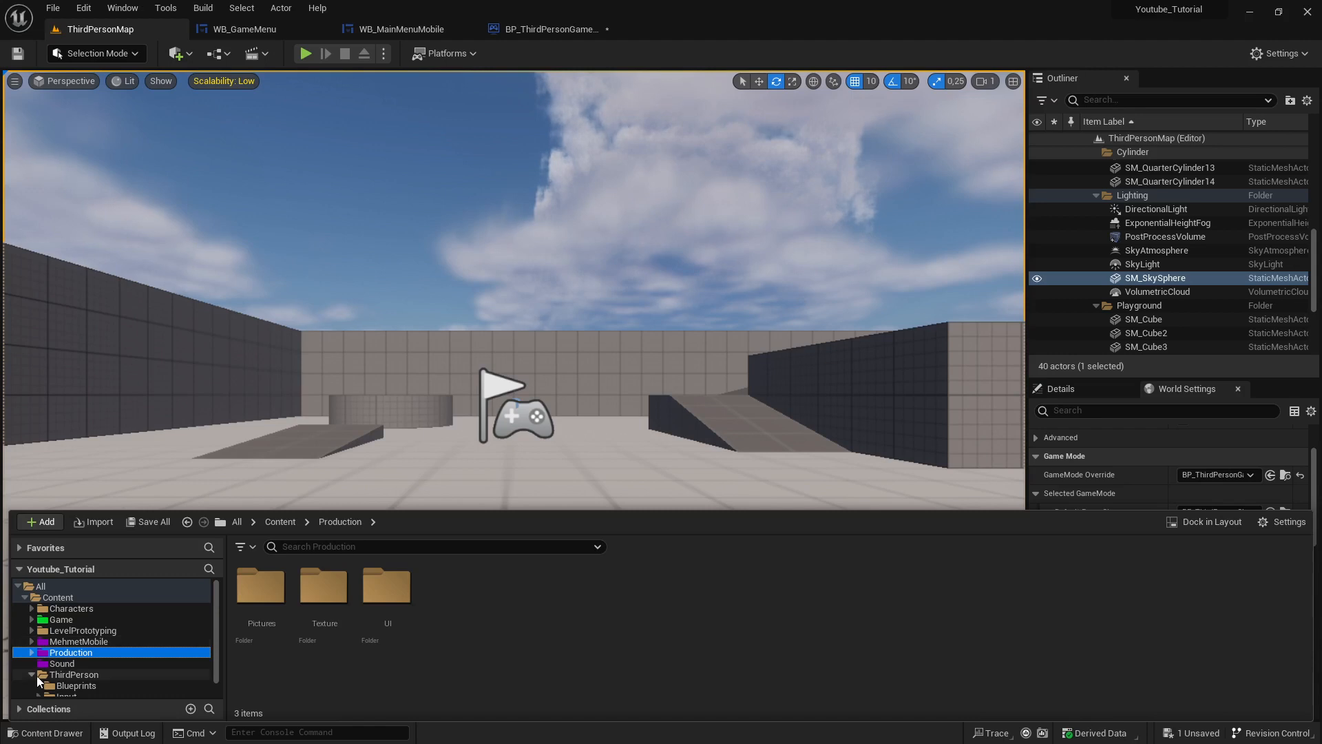
{"action": "left_click", "coordinate": [31, 653]}
{"action": "left_click", "coordinate": [79, 664]}
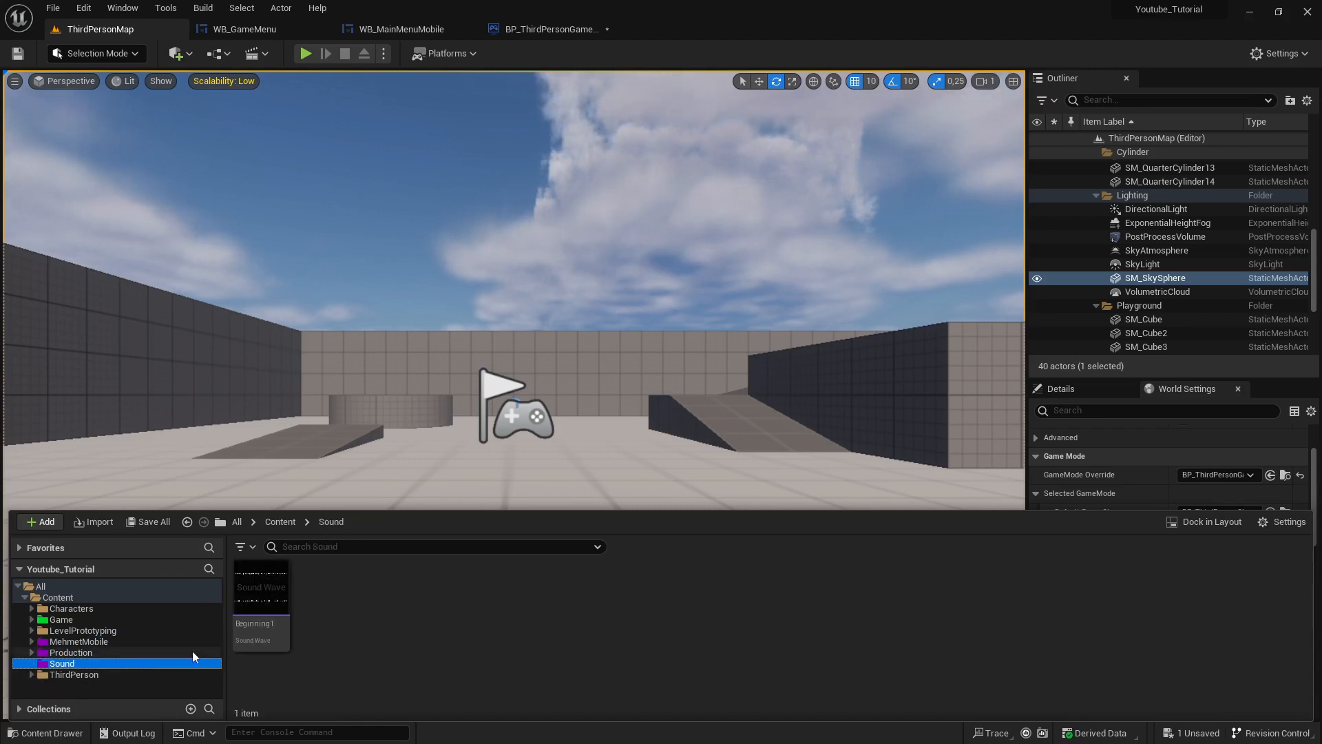
{"action": "left_click", "coordinate": [88, 654]}
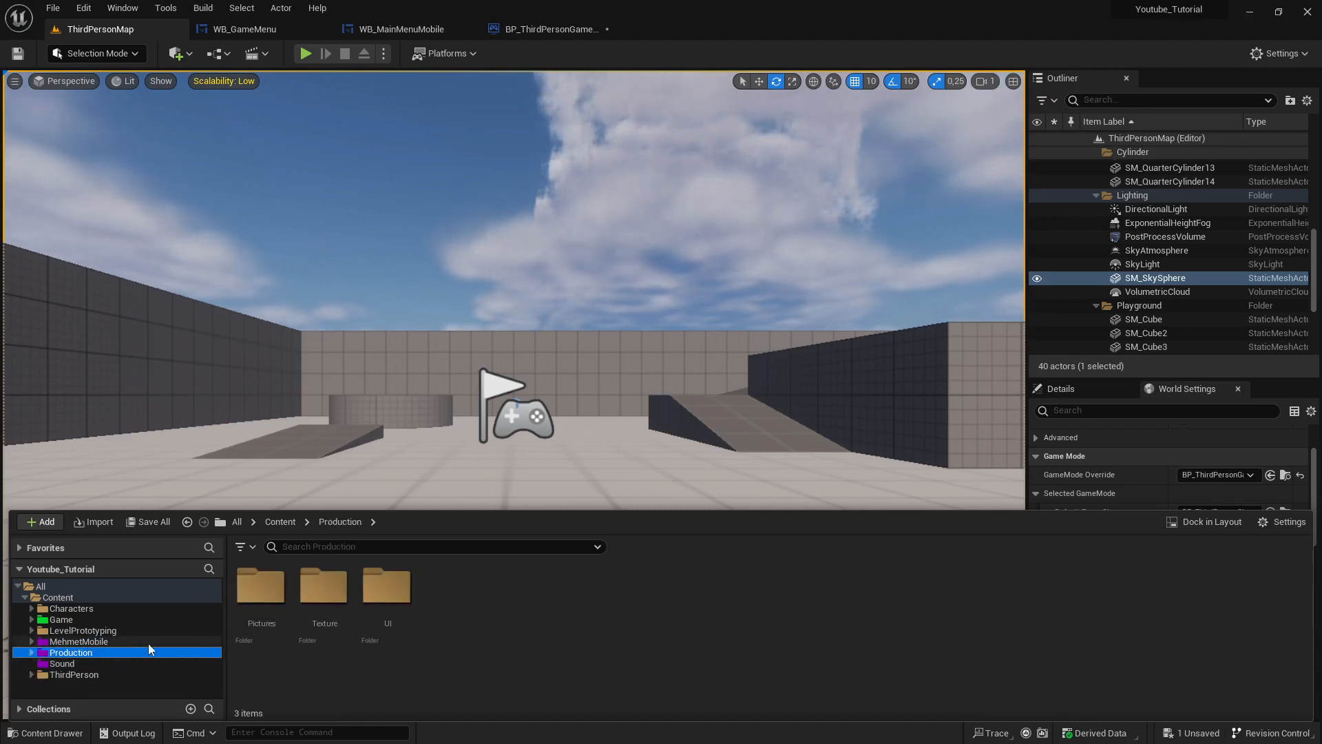
- Look through the Sound folder, the Production folder and the folder holding SaveGame in the Content tree
{"action": "left_click", "coordinate": [82, 663]}
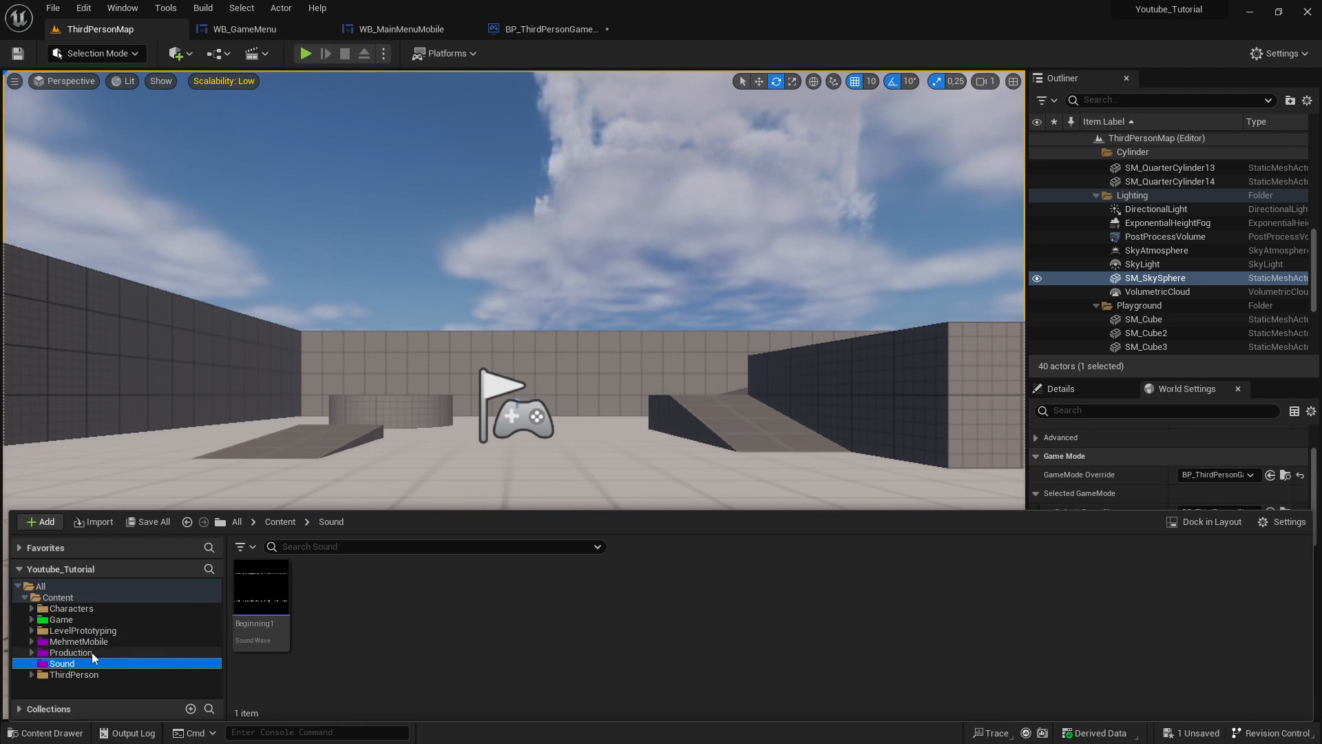
{"action": "left_click", "coordinate": [71, 653]}
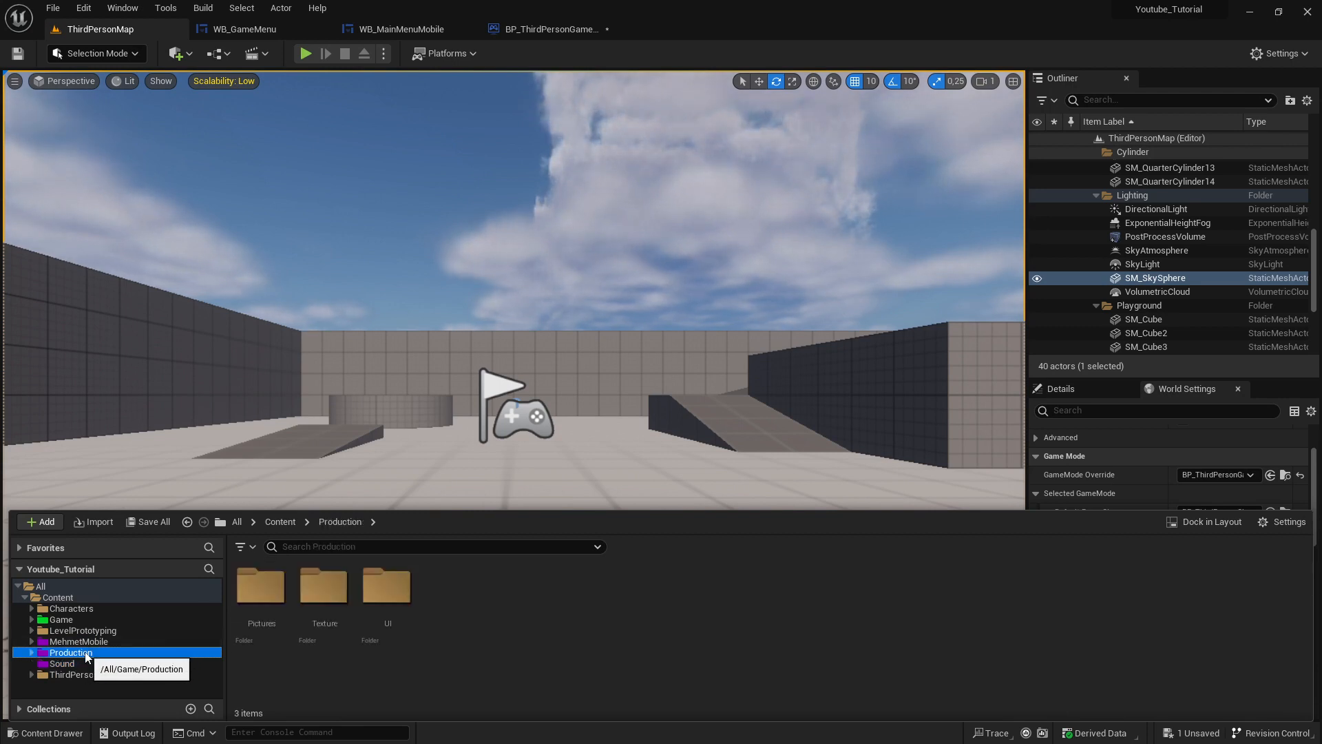
{"action": "key", "text": "Up"}
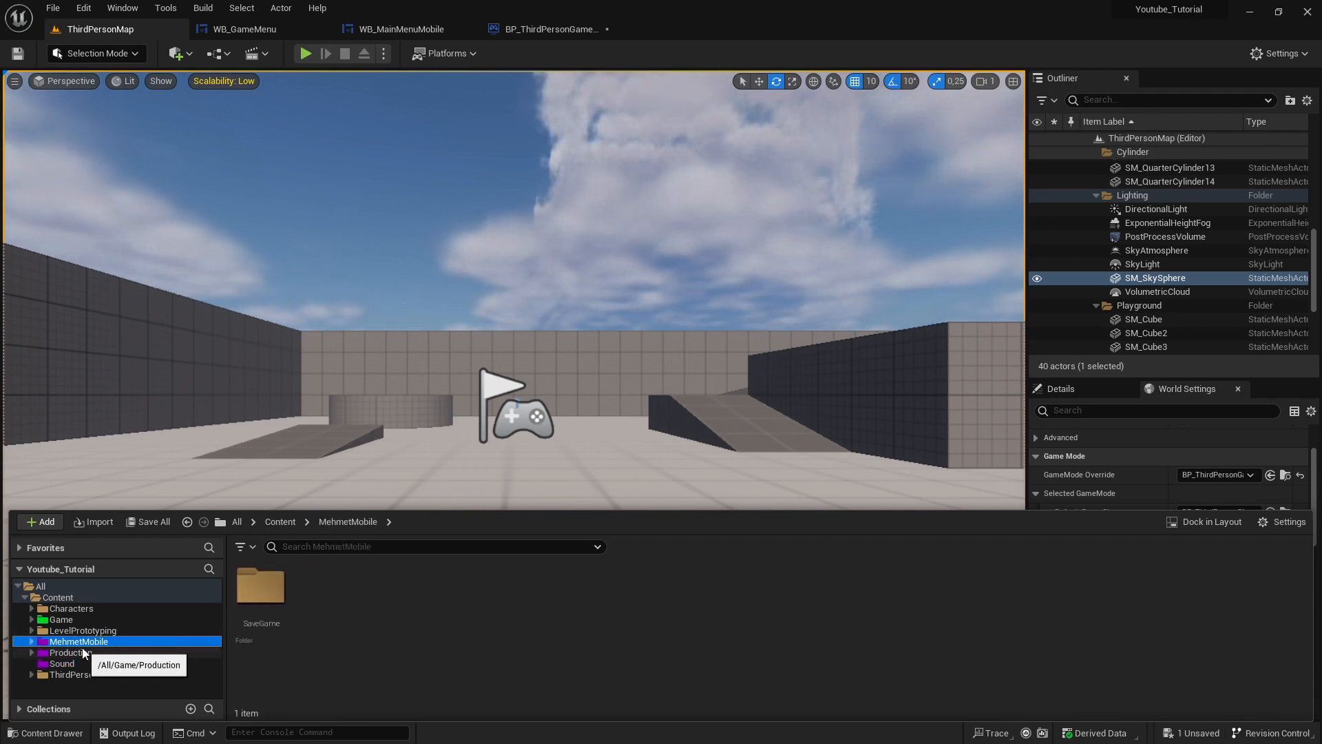
{"action": "left_click", "coordinate": [83, 652]}
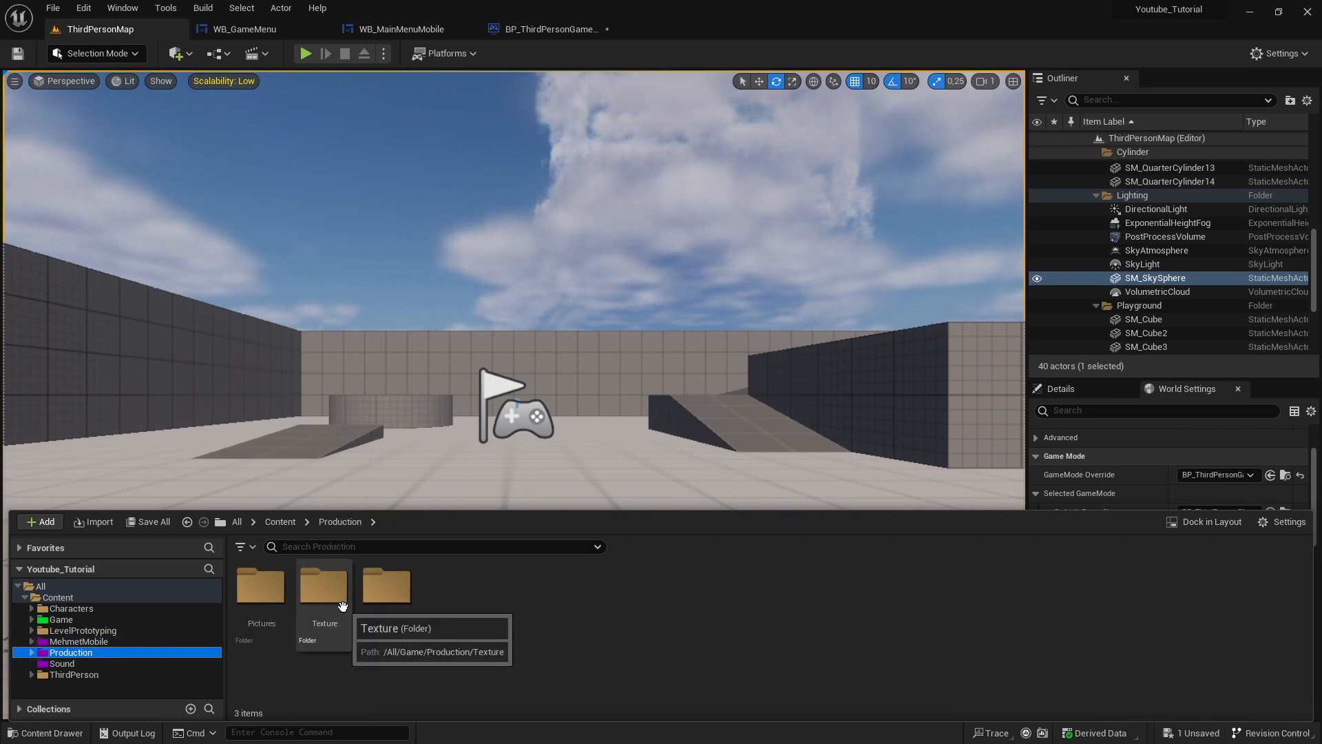
- Look through the UI, Texture and Pictures subfolders of Production, and collapse Production in the tree
{"action": "double_click", "coordinate": [388, 592]}
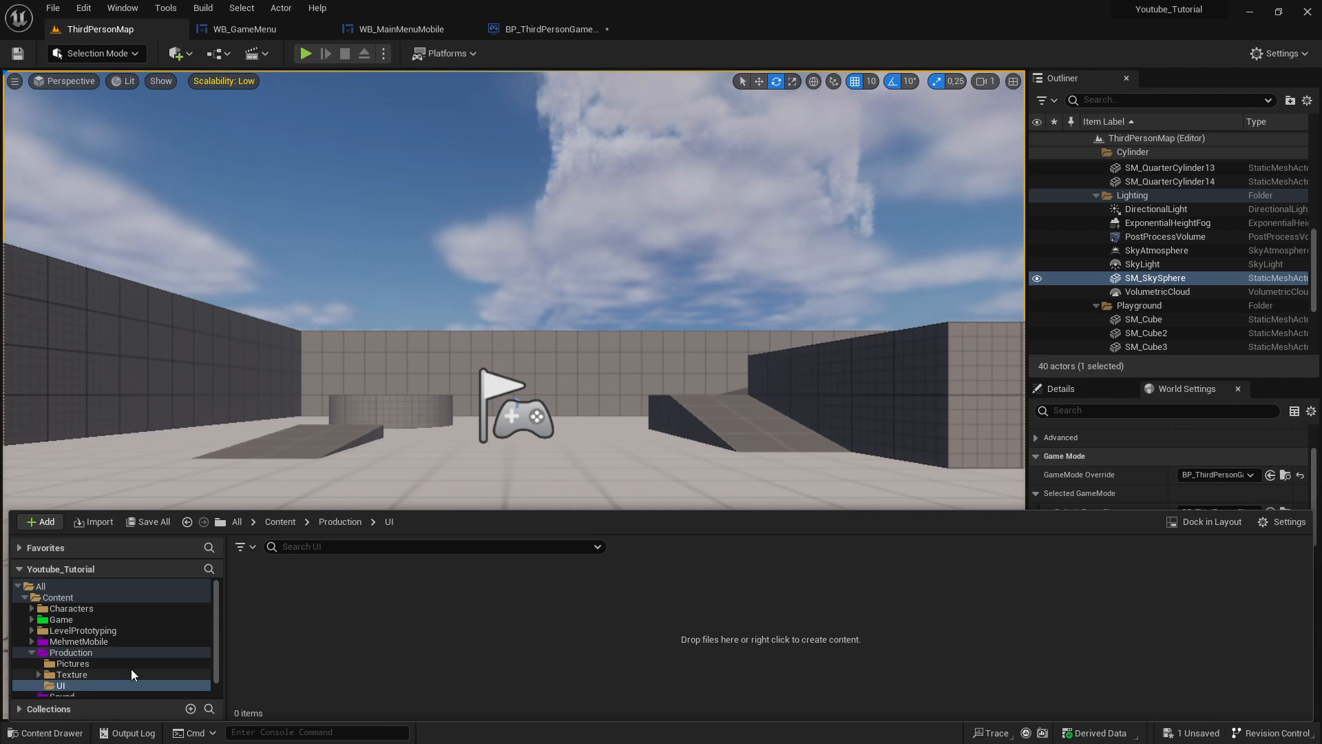
{"action": "left_click", "coordinate": [91, 675]}
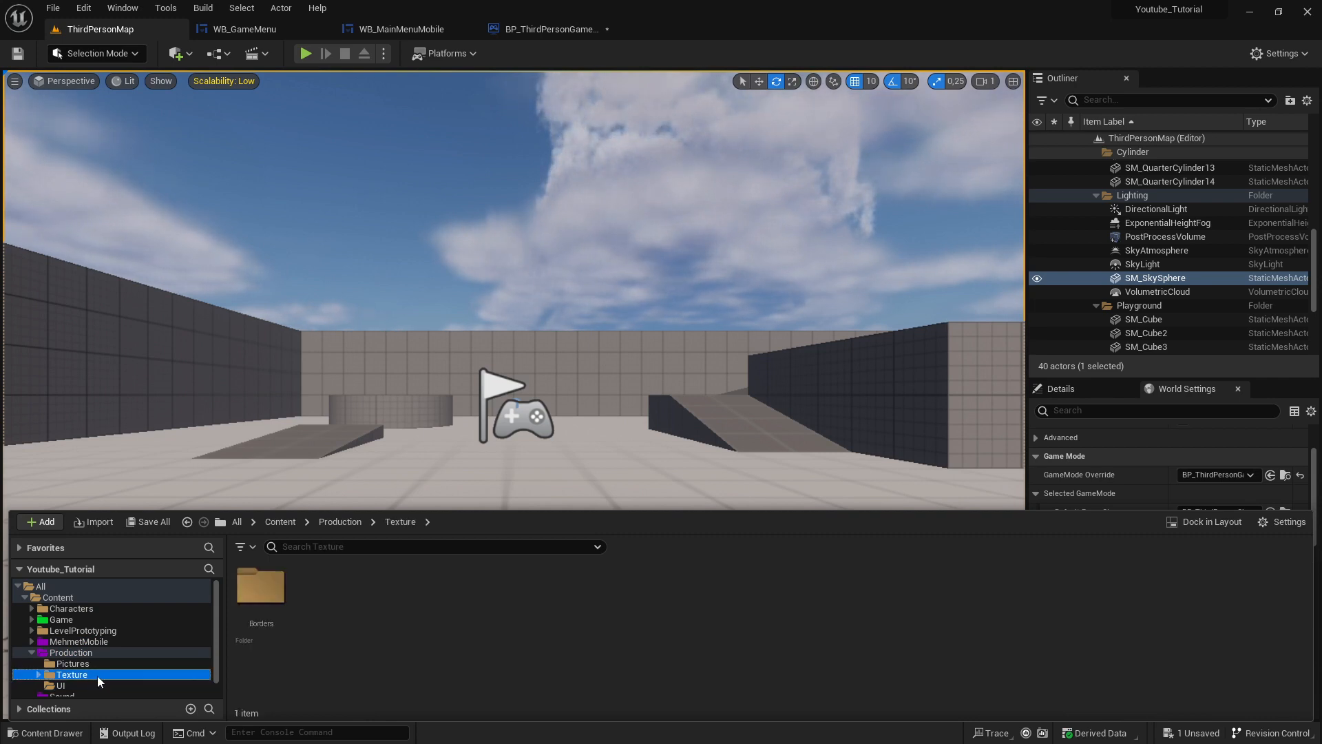
{"action": "left_click", "coordinate": [87, 662]}
{"action": "left_click", "coordinate": [96, 643]}
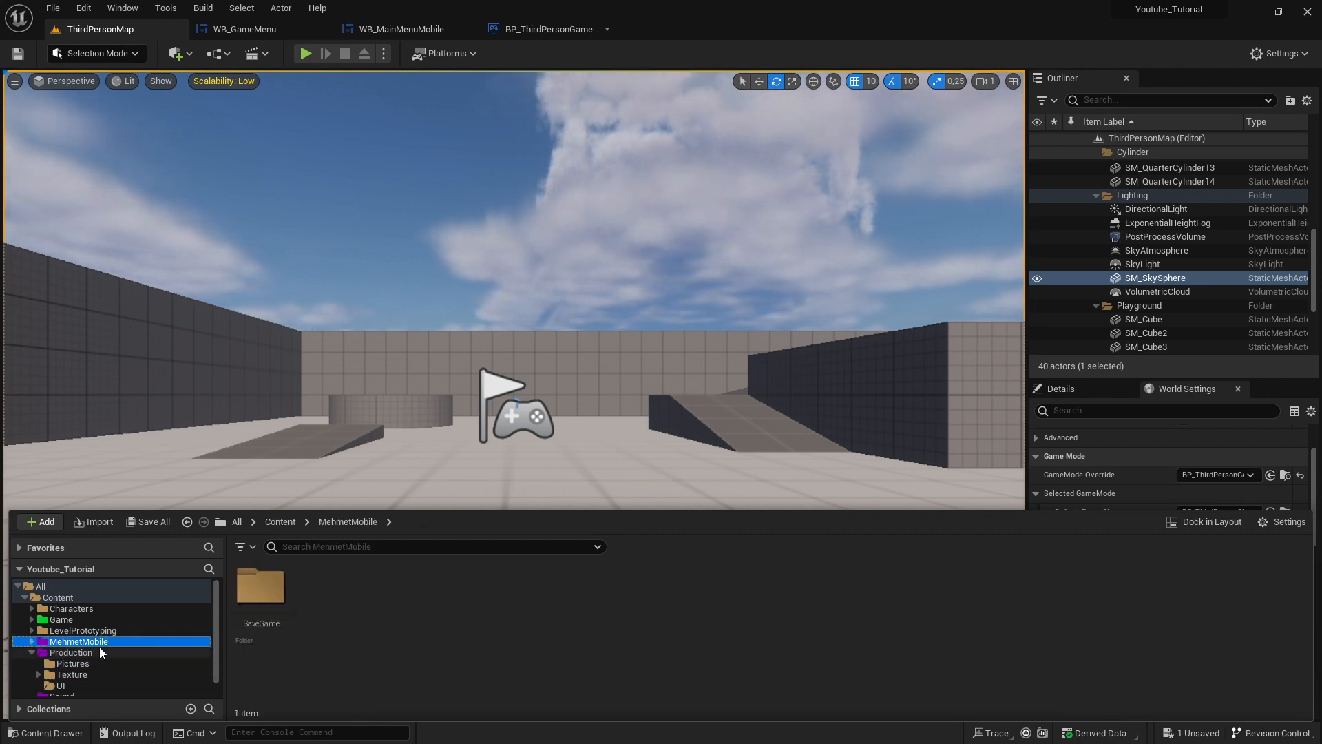
{"action": "left_click", "coordinate": [81, 654]}
{"action": "left_click", "coordinate": [90, 672]}
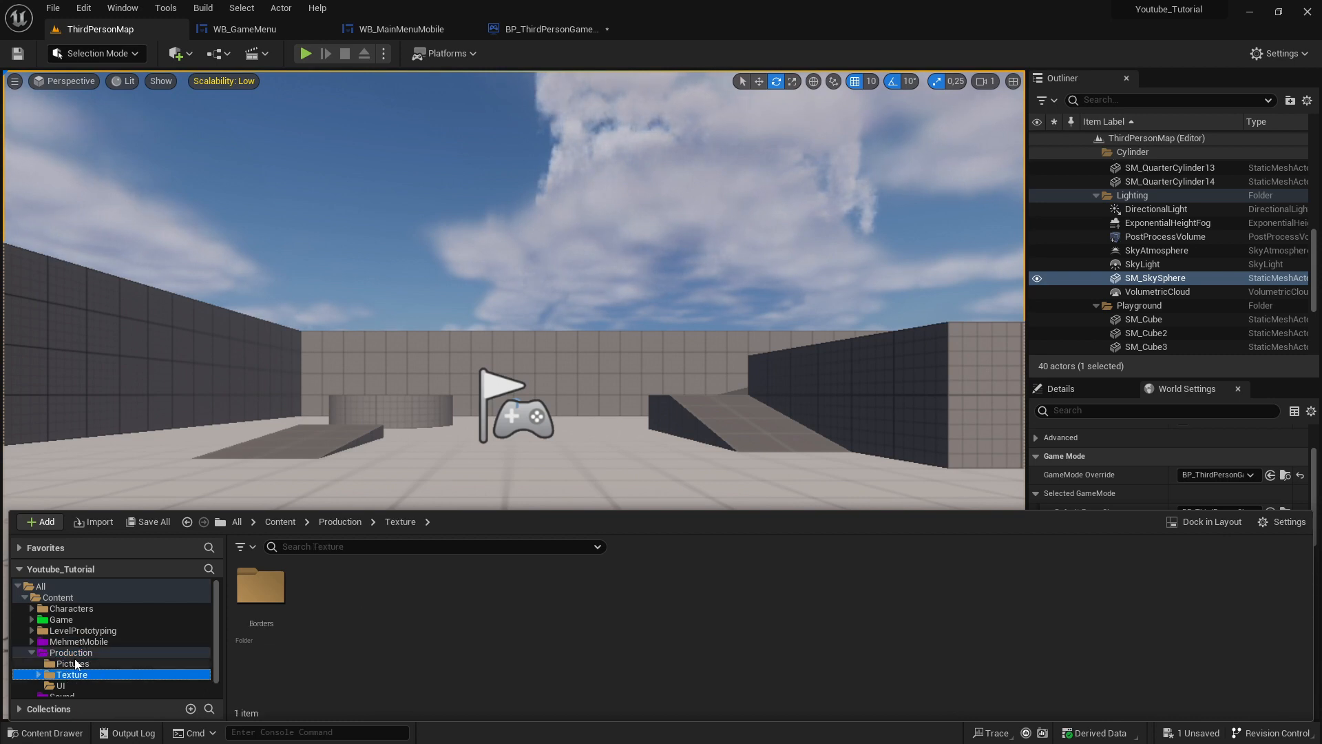
{"action": "left_click", "coordinate": [34, 652]}
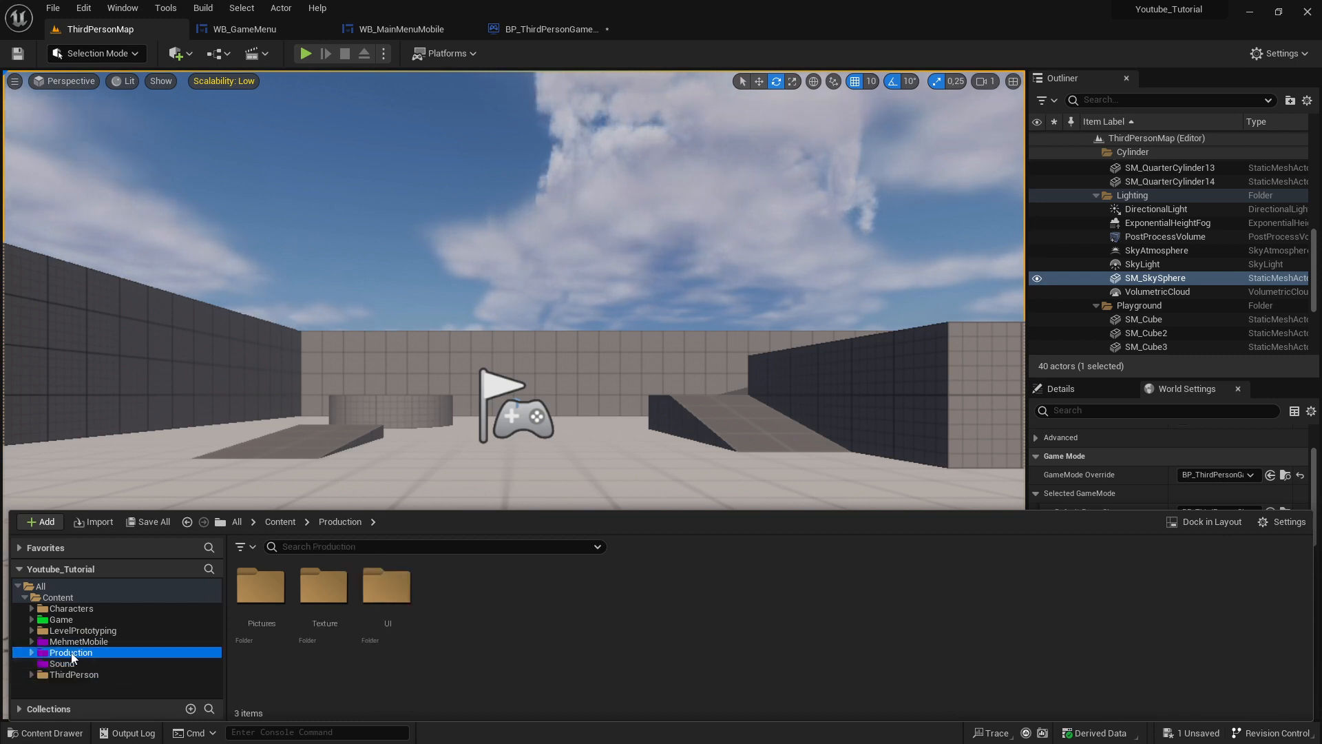
{"action": "left_click", "coordinate": [31, 652]}
{"action": "left_click", "coordinate": [65, 686]}
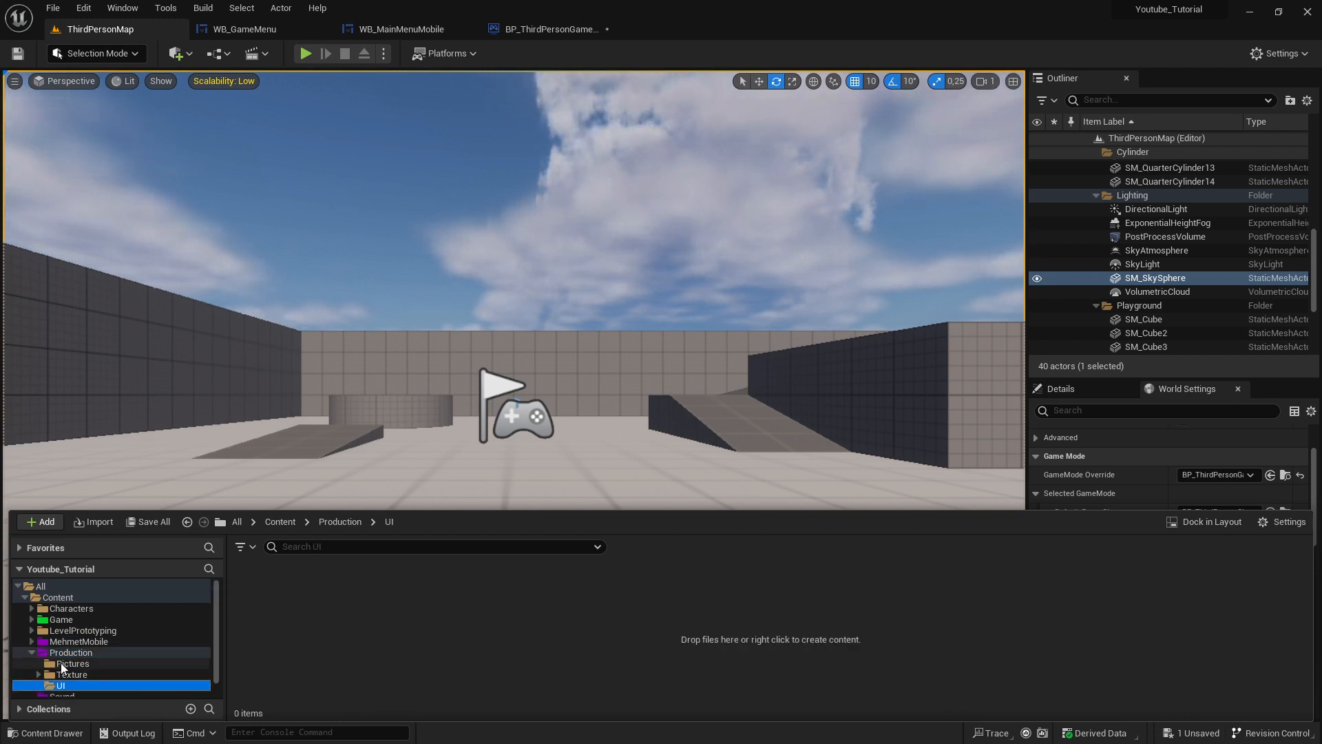
{"action": "left_click", "coordinate": [33, 653]}
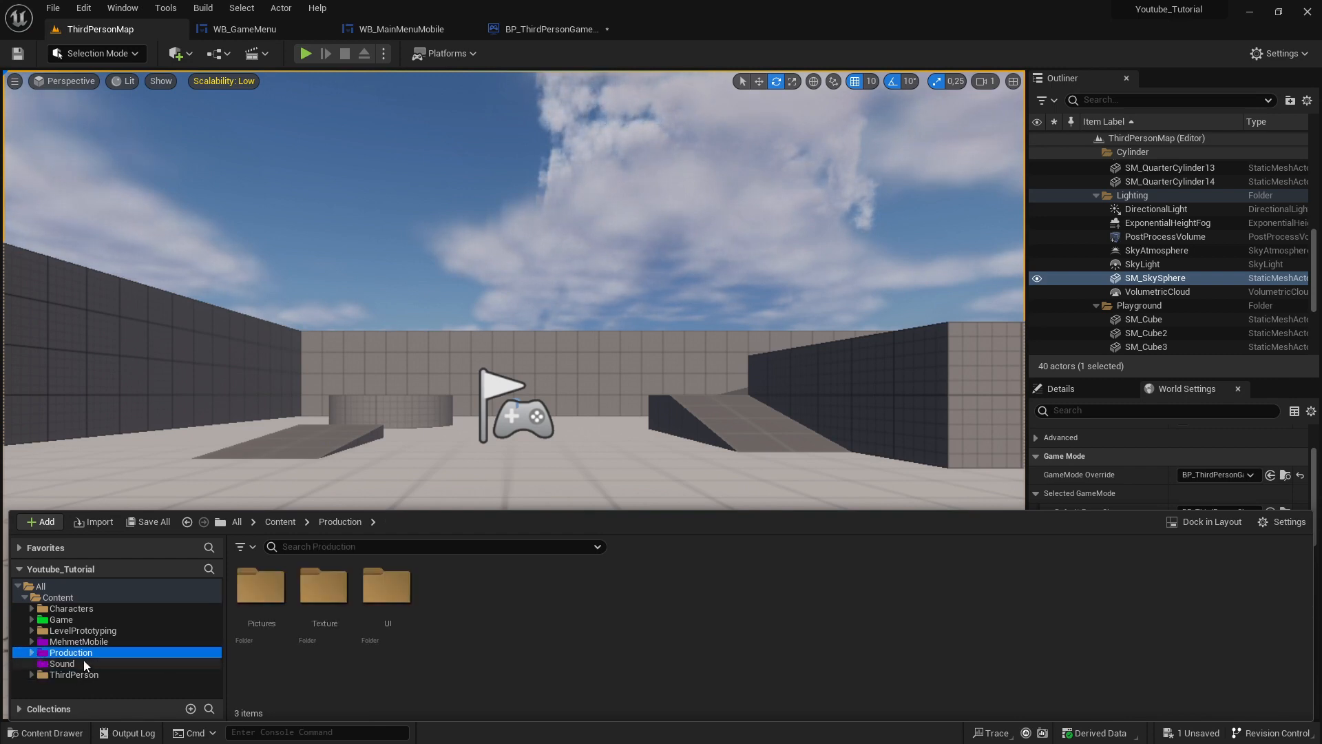
- Open WB_MainMenuMobile from Content/Game/UI/Menu, and compare it with WB_GameMenu
{"action": "left_click", "coordinate": [67, 620]}
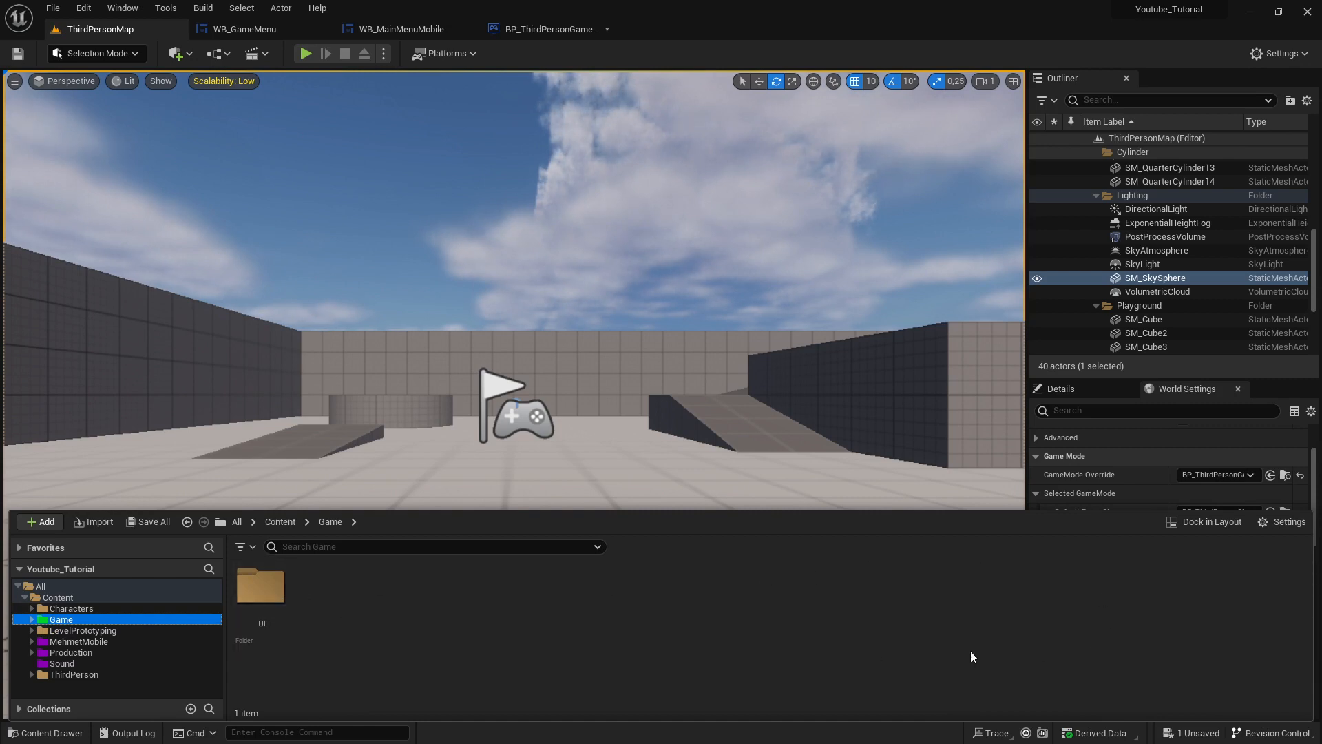
{"action": "double_click", "coordinate": [262, 605]}
{"action": "left_click", "coordinate": [274, 601]}
{"action": "double_click", "coordinate": [274, 601]}
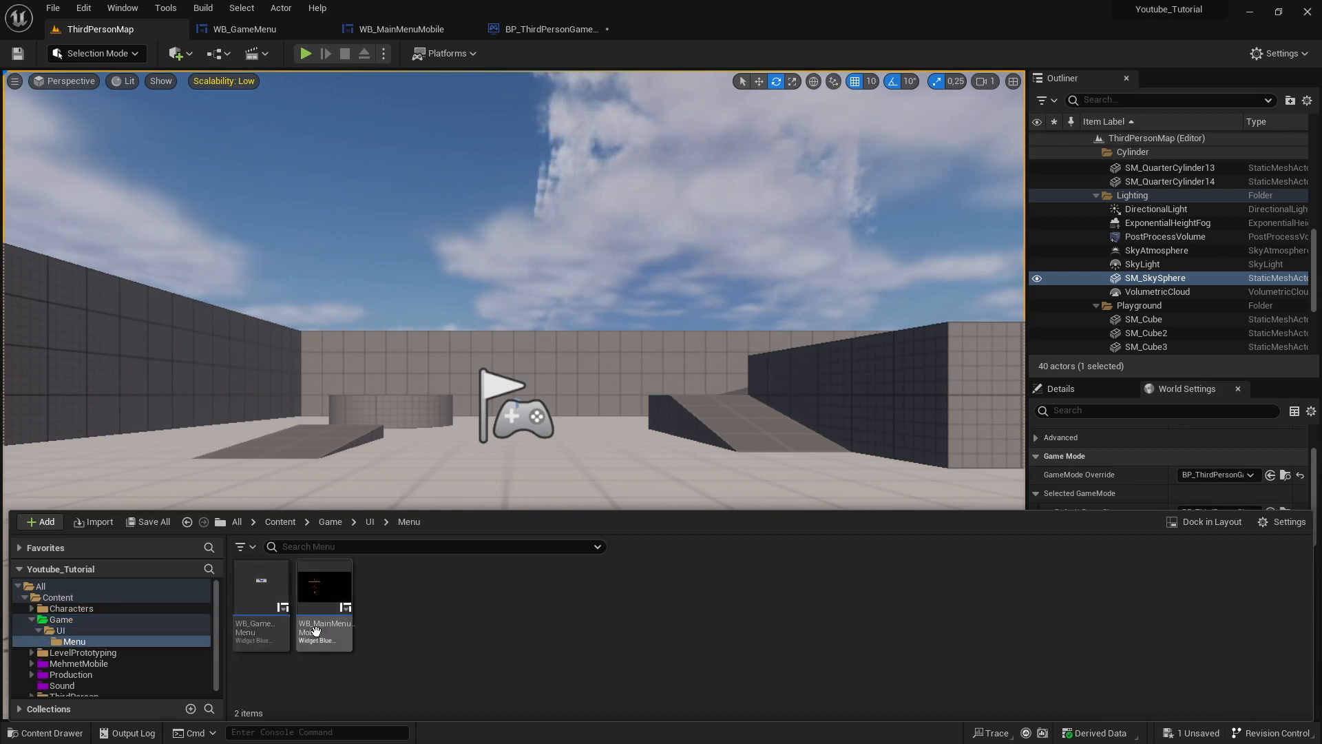
{"action": "double_click", "coordinate": [344, 586]}
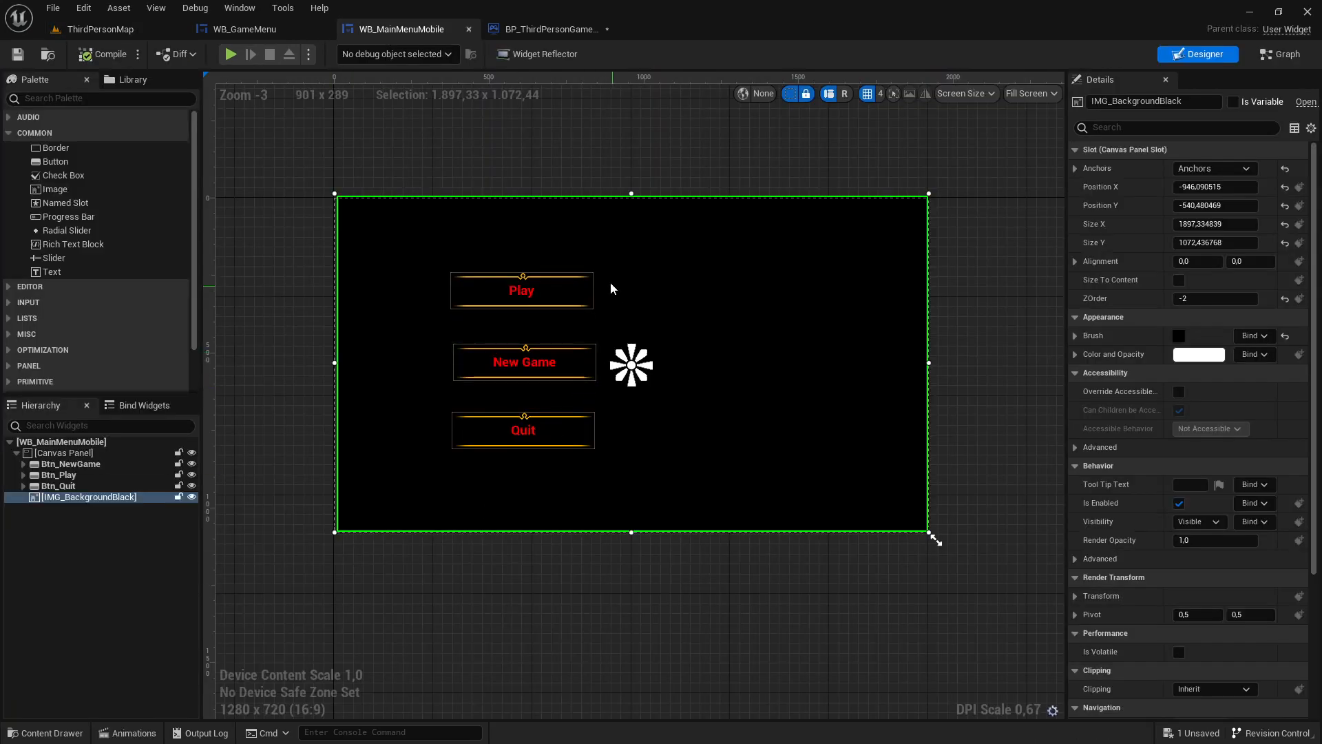
{"action": "left_click", "coordinate": [244, 29]}
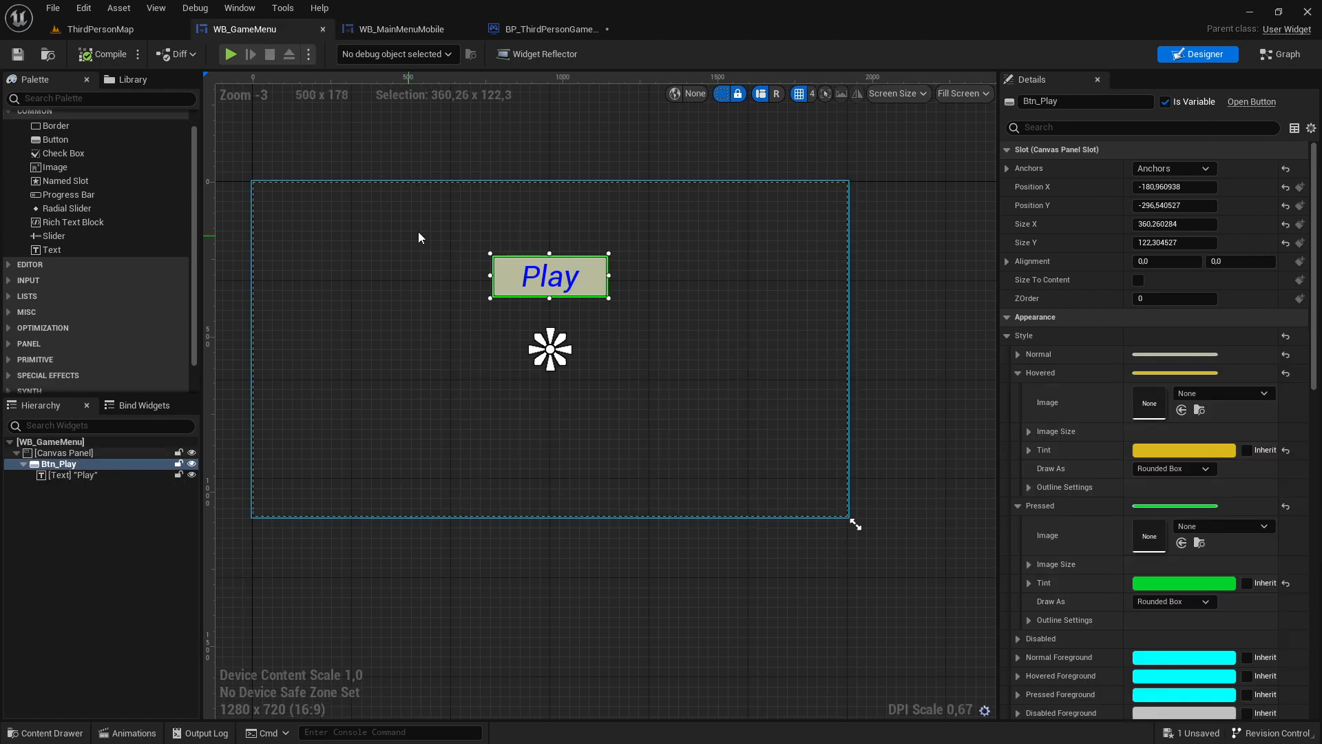
{"action": "left_click", "coordinate": [539, 31]}
- View project B's WB_MainMenuMobile in its Designer, and return to the migrated WB_MainMenuMobile in Youtube_Tutorial
{"action": "key", "text": "alt+Tab"}
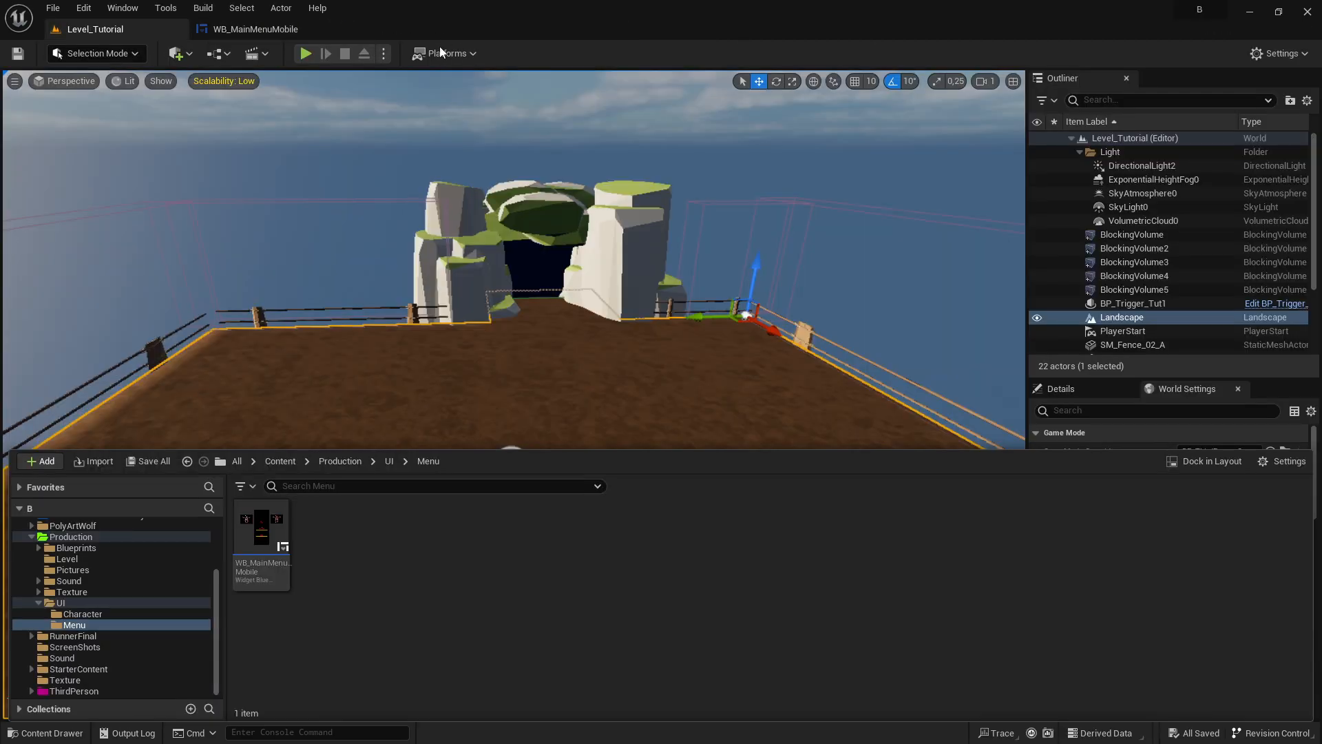
{"action": "double_click", "coordinate": [261, 535]}
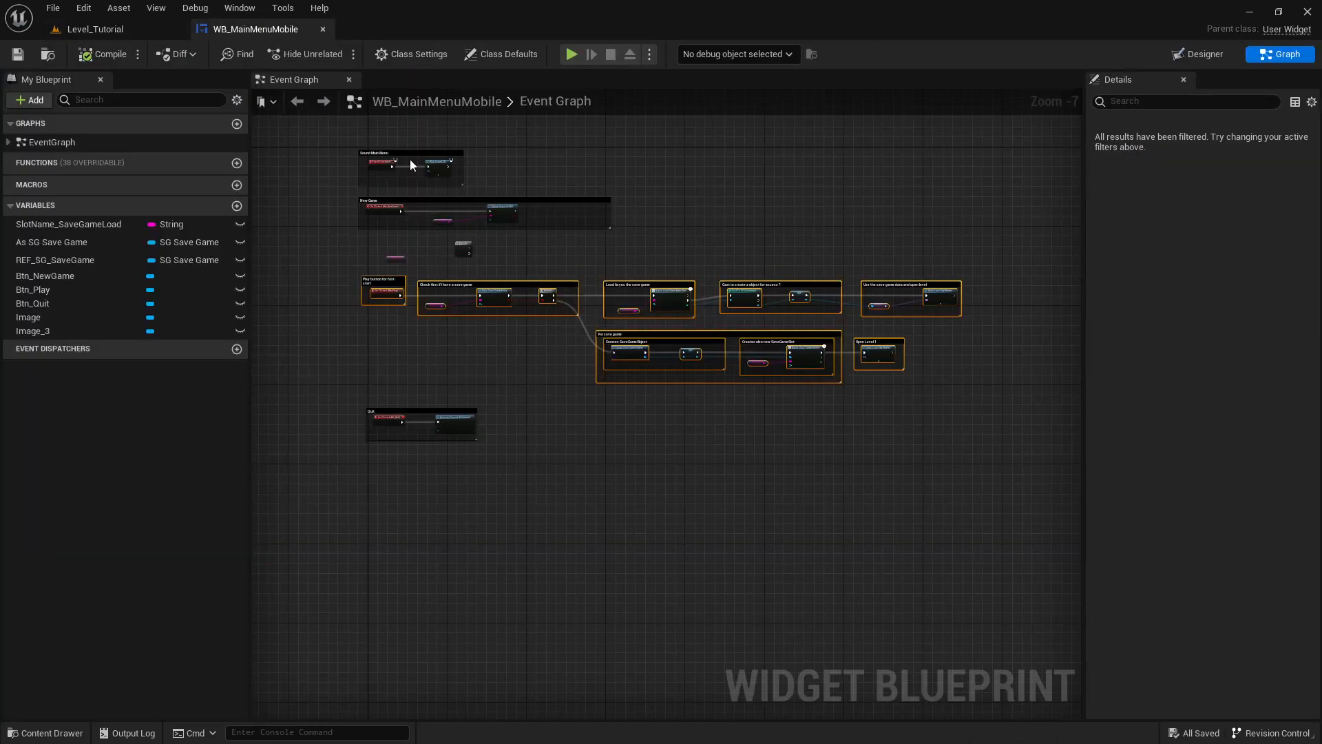
{"action": "left_click", "coordinate": [1209, 55]}
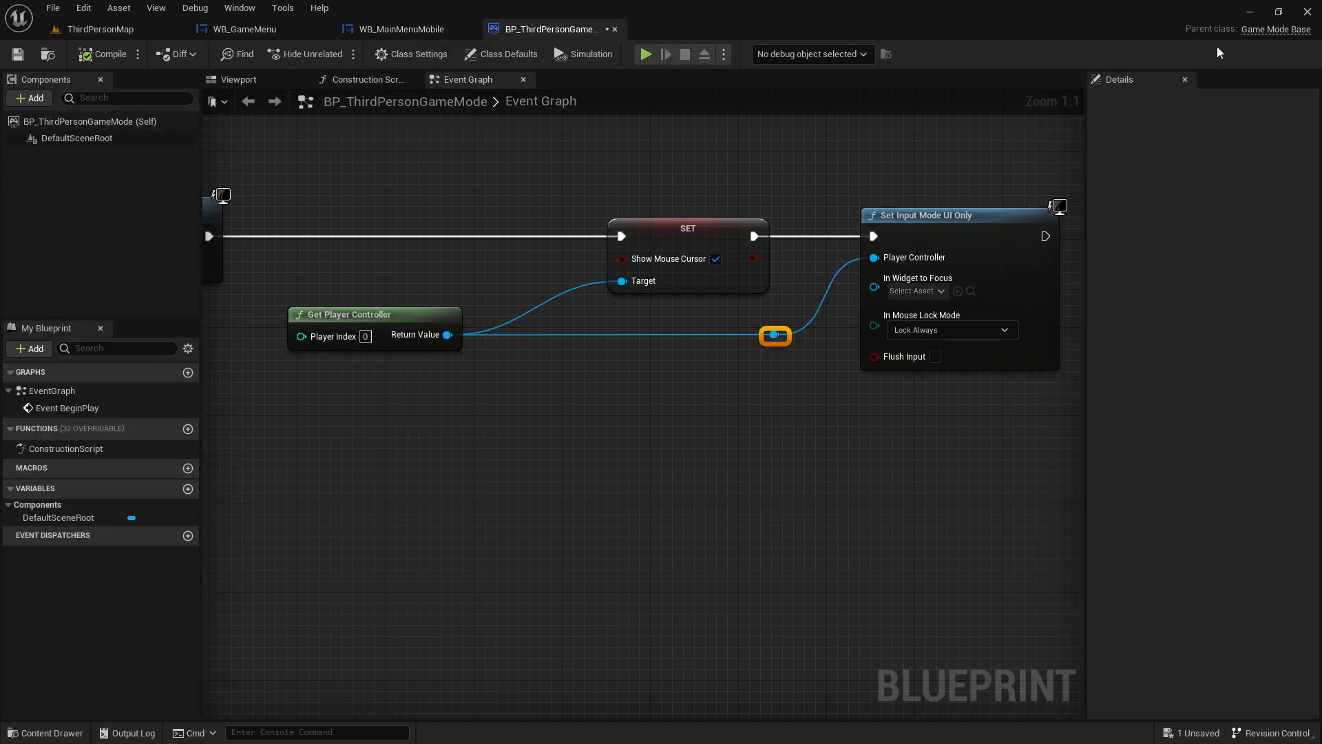
{"action": "left_click", "coordinate": [403, 30]}
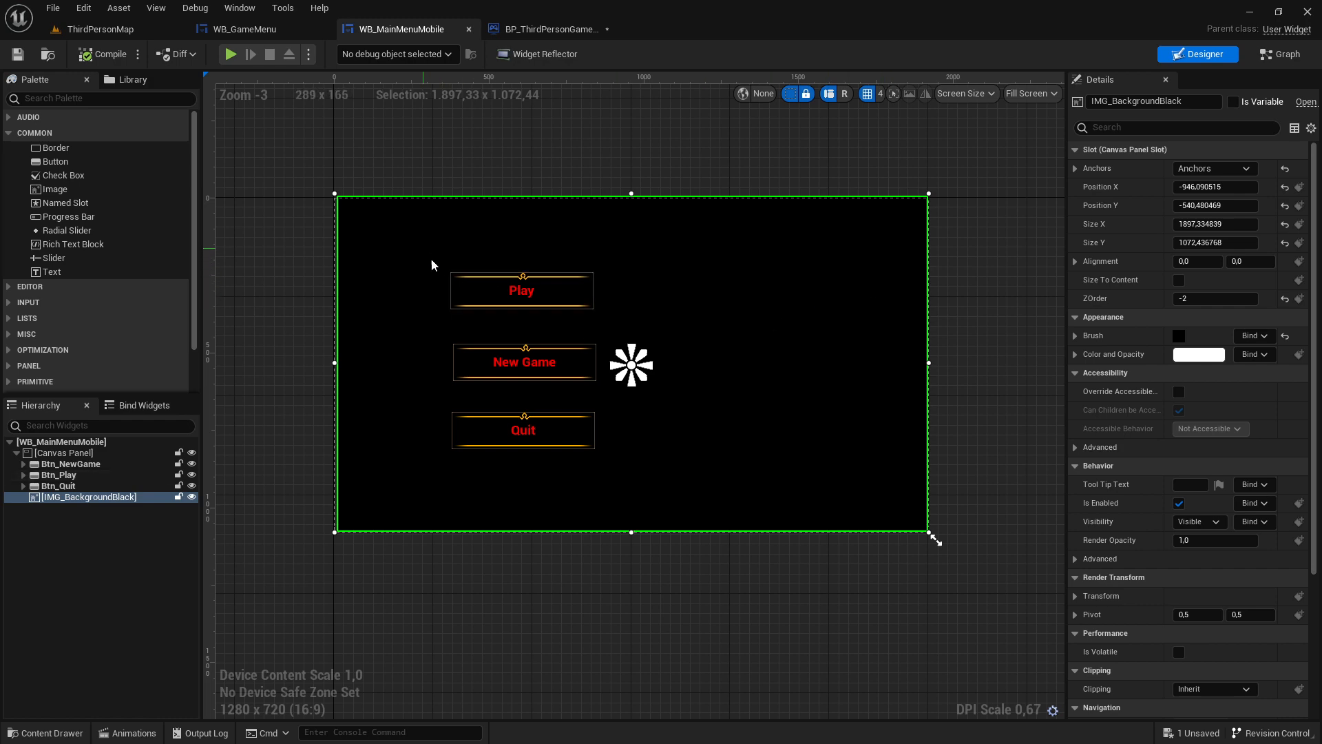
- Try moving the IMG_BackgroundBlack image away from the canvas origin, and undo the moves
{"action": "left_click_drag", "start_coordinate": [431, 258], "coordinate": [555, 346]}
{"action": "key", "text": "ctrl+z"}
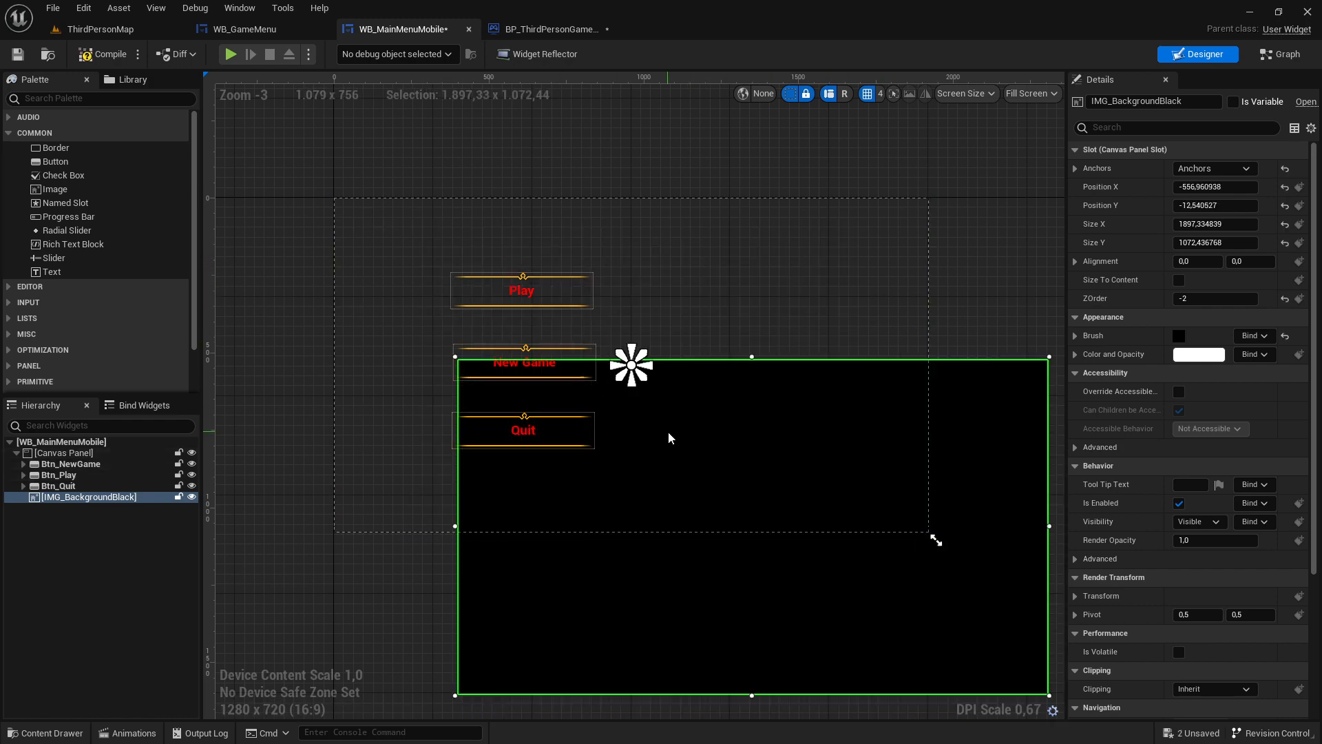
{"action": "key", "text": "ctrl+z"}
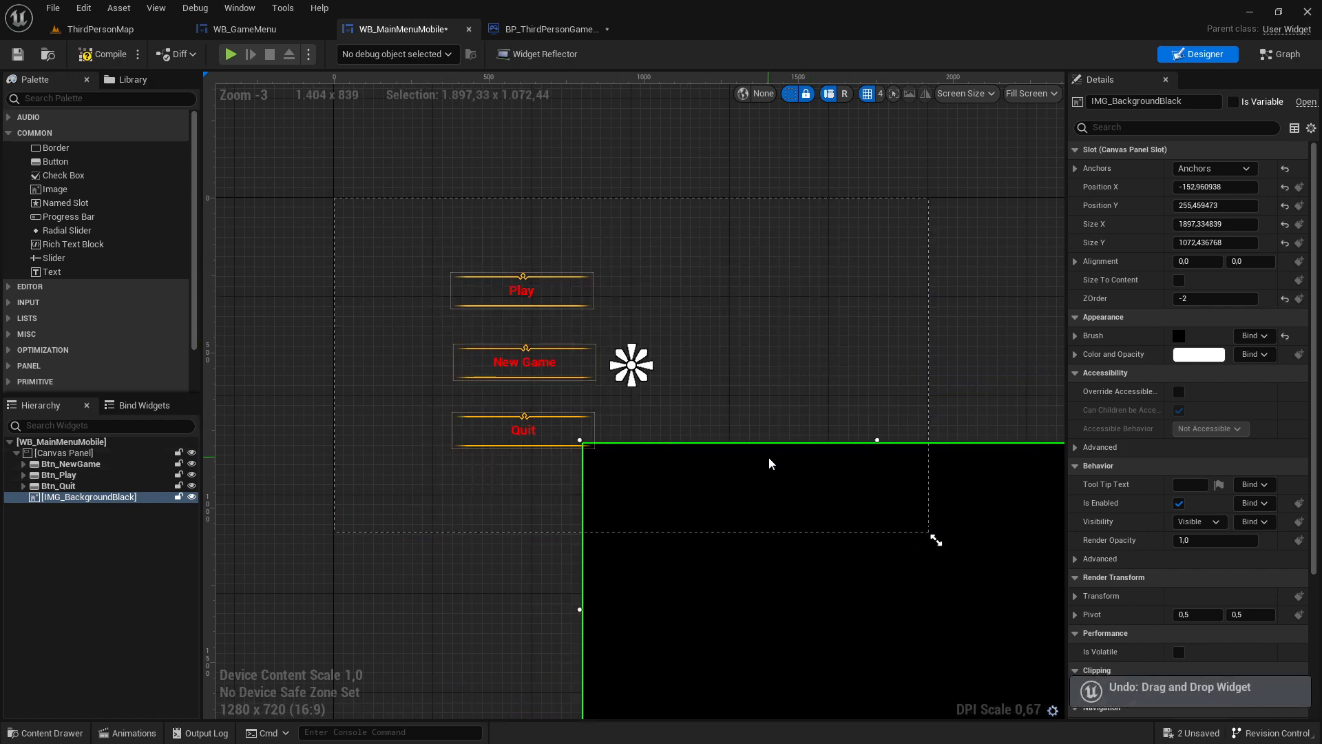
{"action": "key", "text": "ctrl+z"}
- Move the Play, New Game and Quit buttons together to the left and slightly up, placing Play at about X -705, Y -309
{"action": "left_click", "coordinate": [564, 291]}
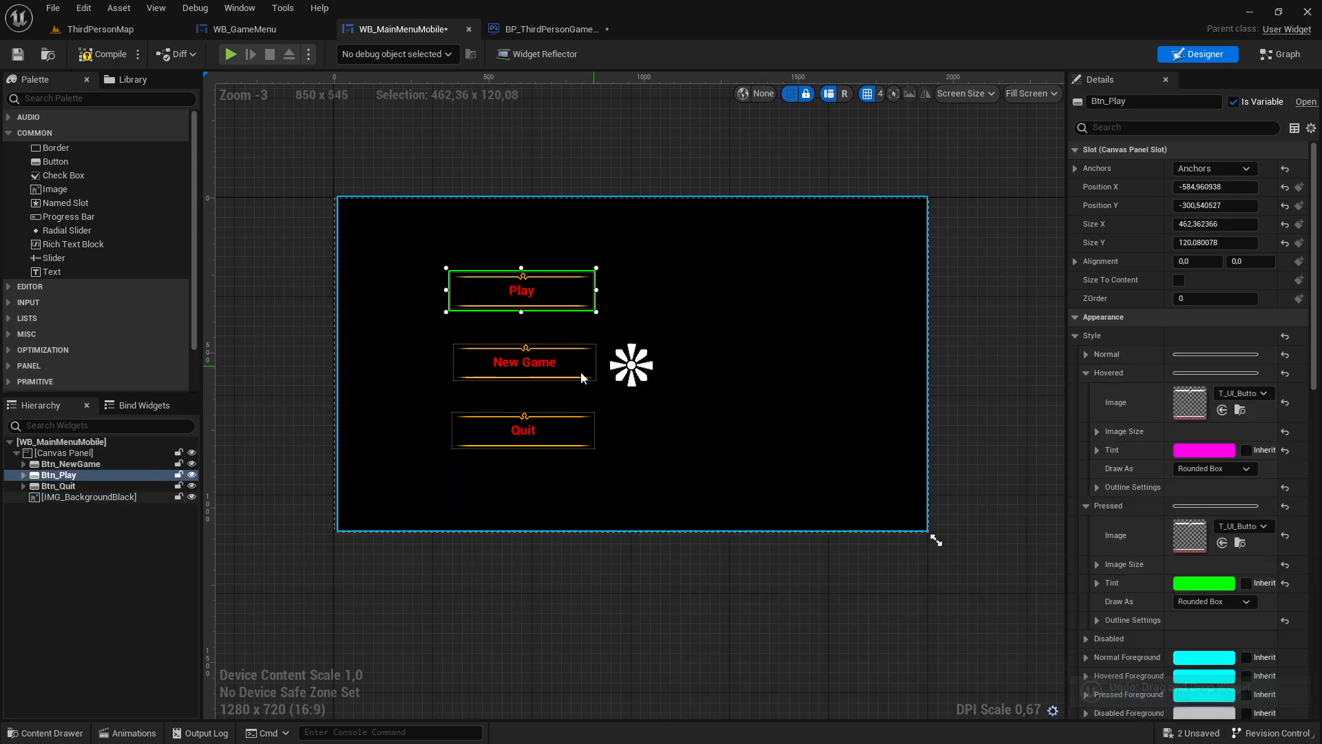
{"action": "left_click", "coordinate": [572, 388]}
{"action": "left_click", "coordinate": [566, 368]}
{"action": "left_click", "coordinate": [561, 289], "text": "ctrl"}
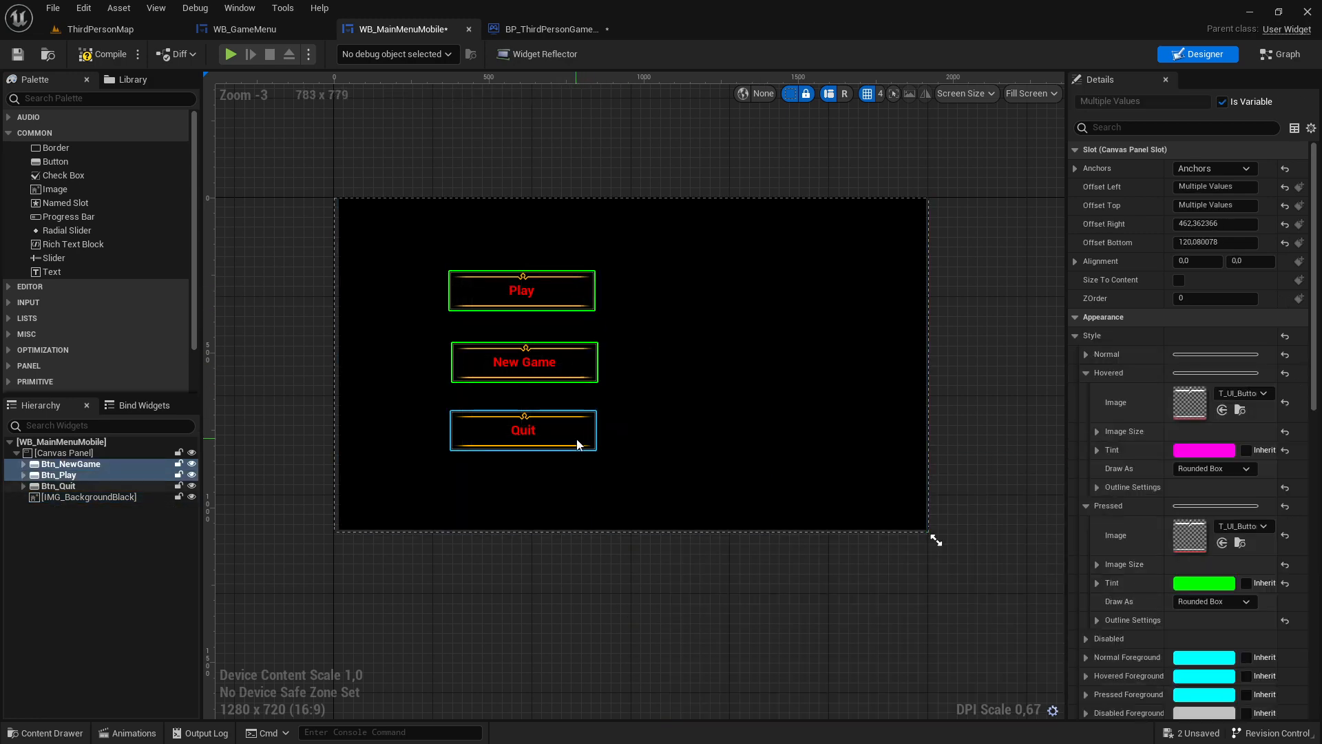
{"action": "left_click", "coordinate": [559, 431], "text": "ctrl"}
{"action": "mouse_move", "coordinate": [561, 290]}
{"action": "left_mouse_down"}
{"action": "mouse_move", "coordinate": [530, 280]}
{"action": "mouse_move", "coordinate": [552, 270]}
{"action": "mouse_move", "coordinate": [544, 282]}
{"action": "left_mouse_up"}
{"action": "left_click", "coordinate": [791, 296]}
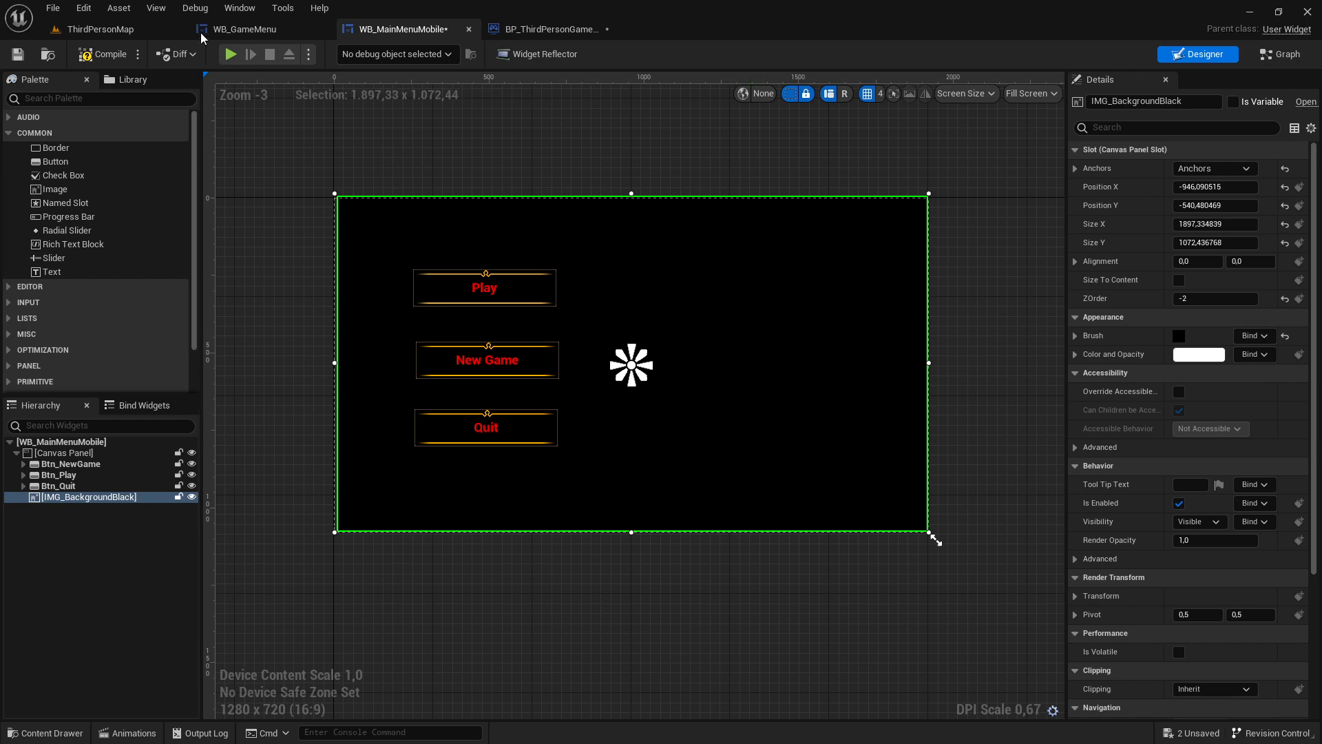
{"action": "left_click", "coordinate": [96, 55]}
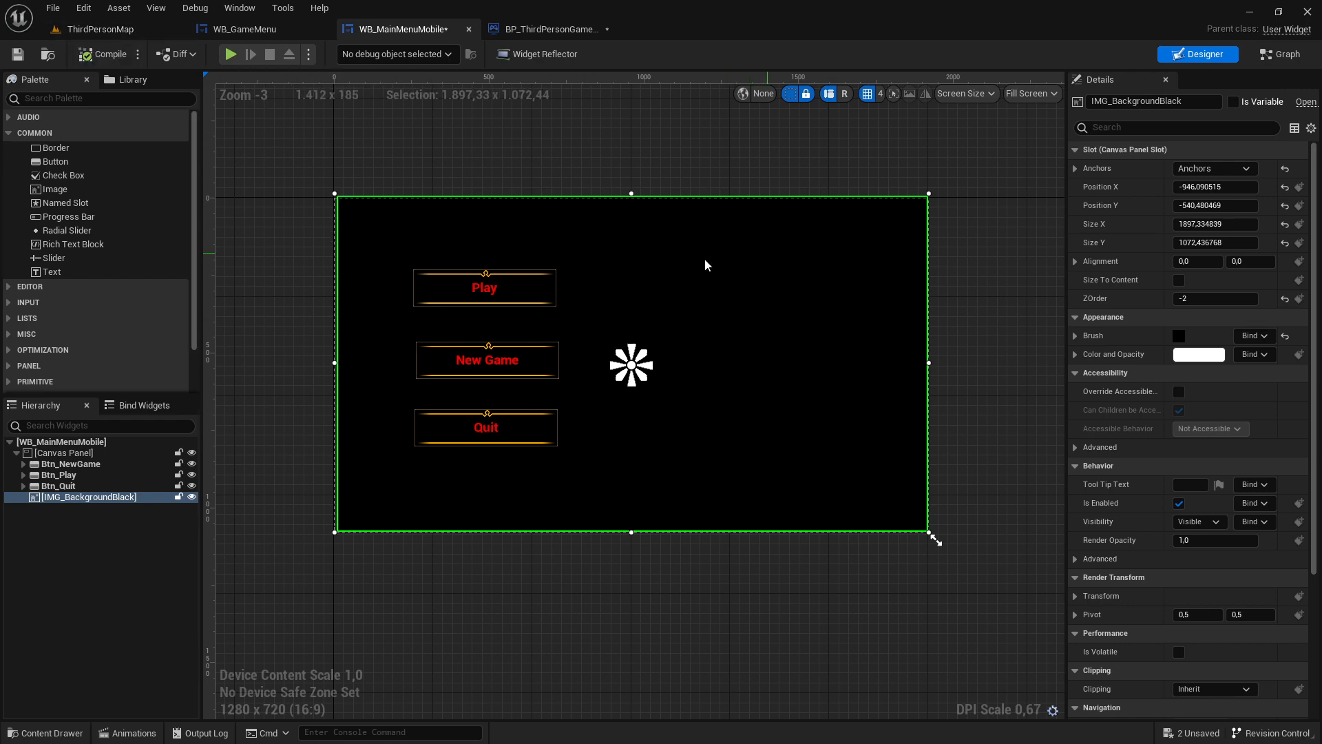
- Set the Play button's text colour to the saved green swatch (hex sRGB 00D229FF), and deselect the text
{"action": "left_click", "coordinate": [542, 296]}
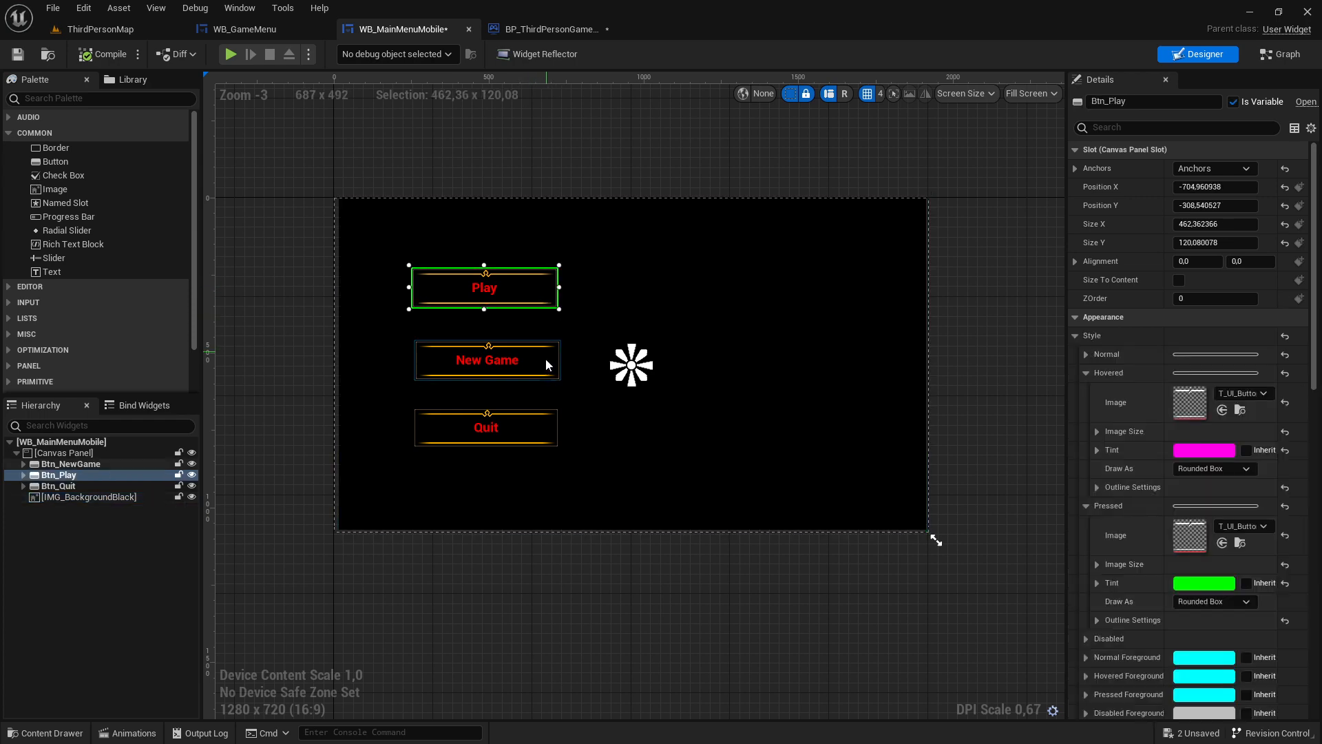
{"action": "left_click", "coordinate": [548, 372]}
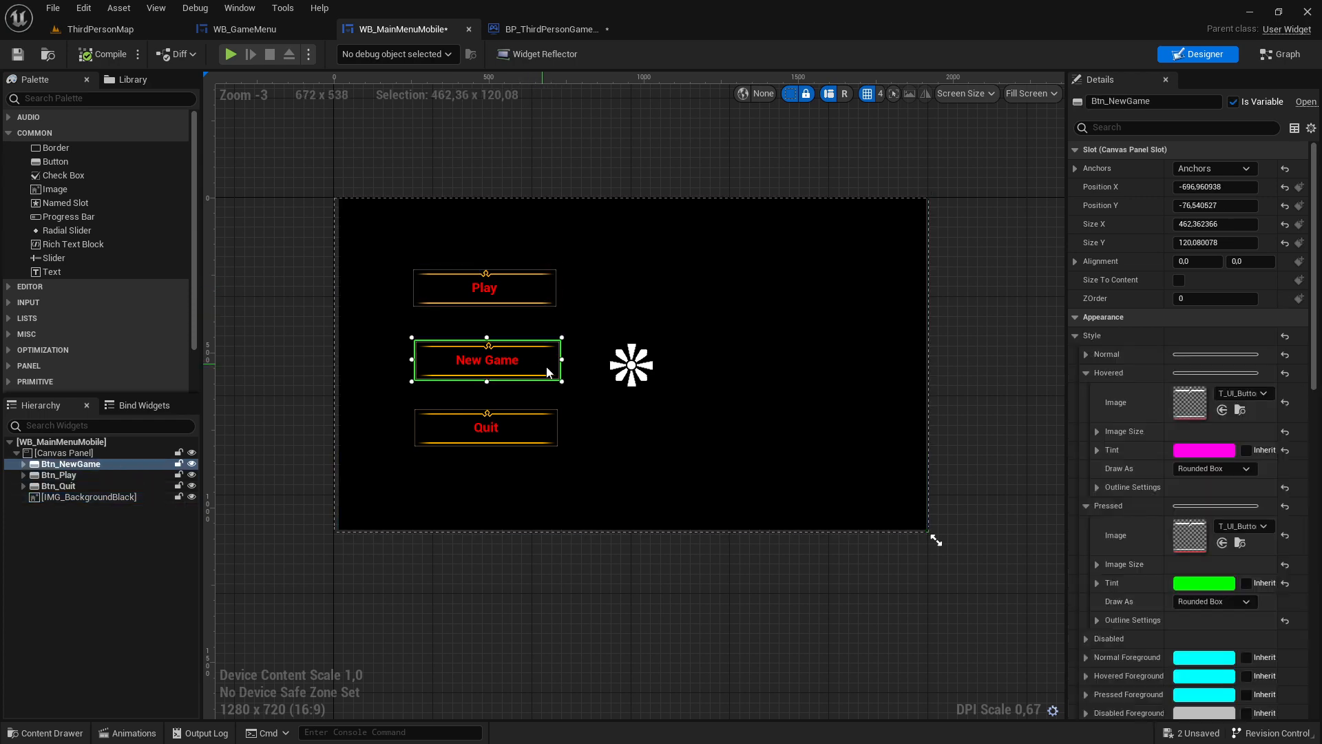
{"action": "left_click", "coordinate": [549, 440]}
{"action": "left_click", "coordinate": [515, 305]}
{"action": "left_click", "coordinate": [484, 288]}
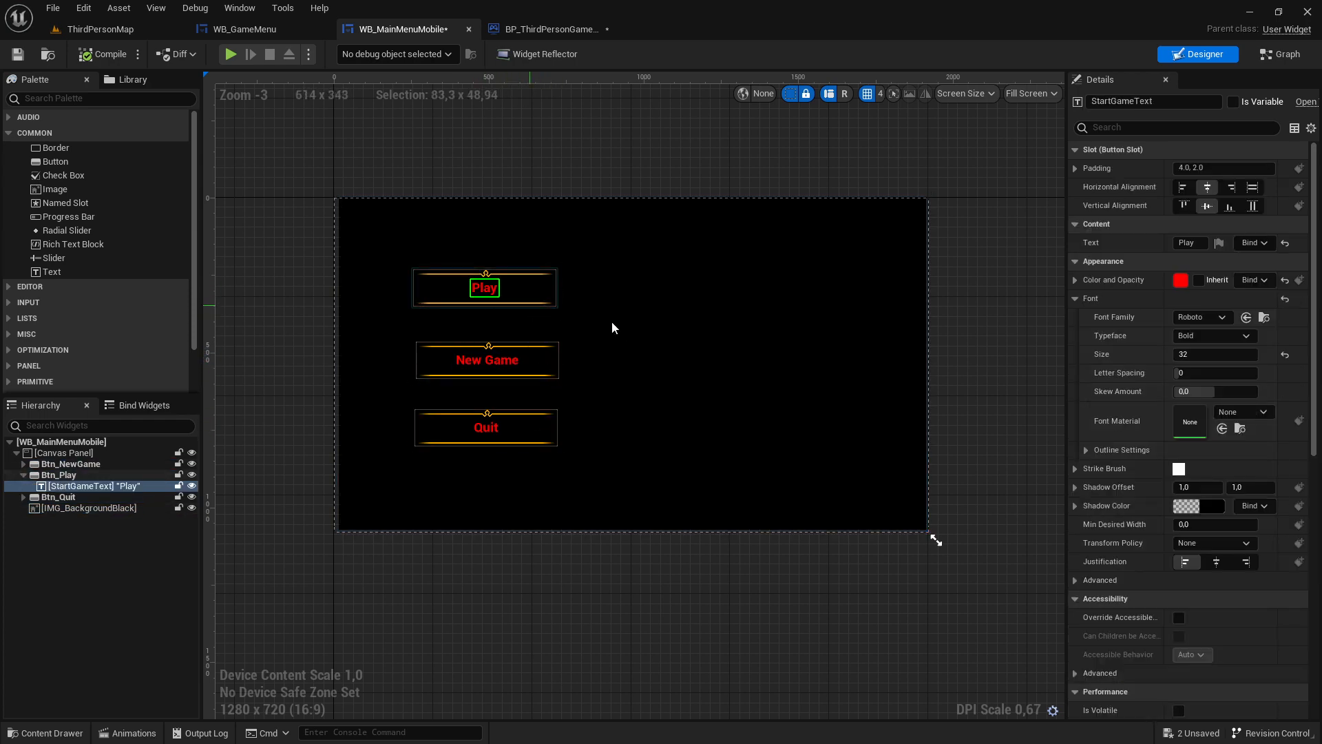
{"action": "left_click", "coordinate": [1181, 279]}
{"action": "left_click_drag", "start_coordinate": [913, 360], "coordinate": [1005, 378]}
{"action": "left_click", "coordinate": [982, 319]}
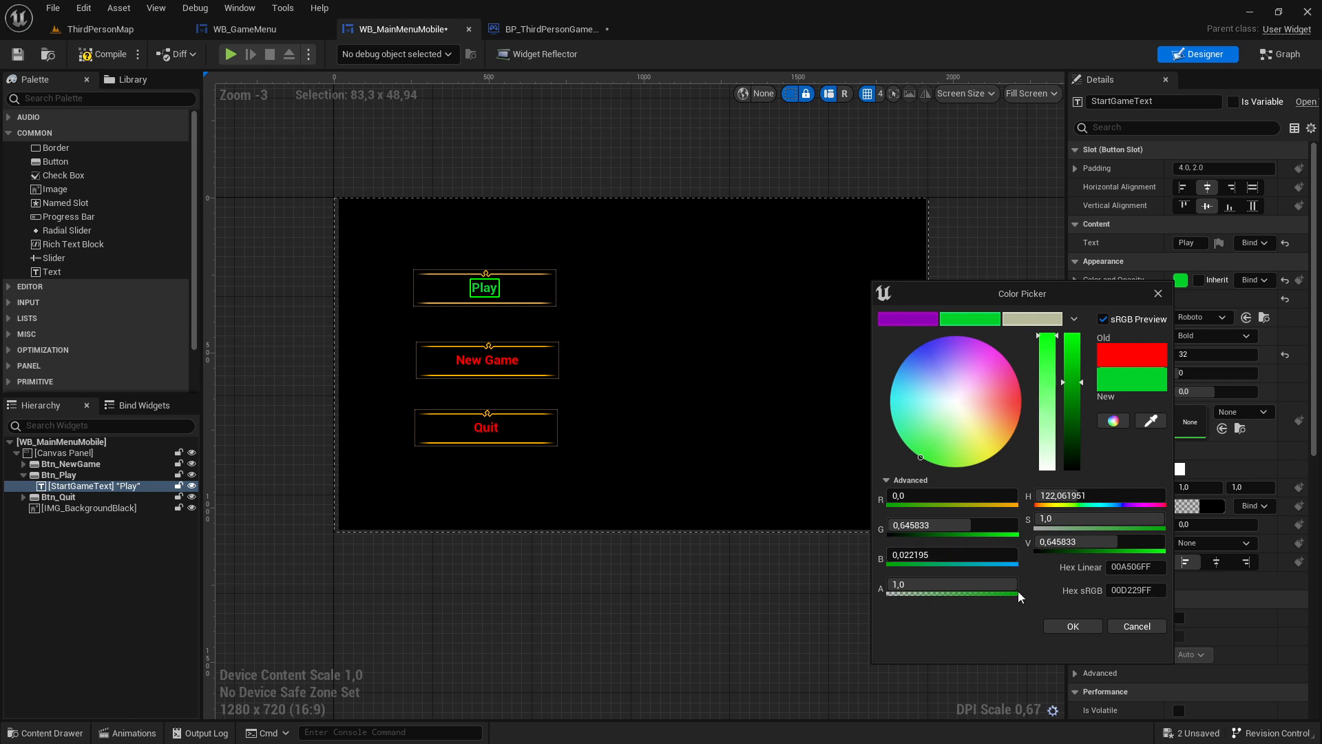
{"action": "left_click", "coordinate": [1073, 626]}
{"action": "left_click", "coordinate": [968, 280]}
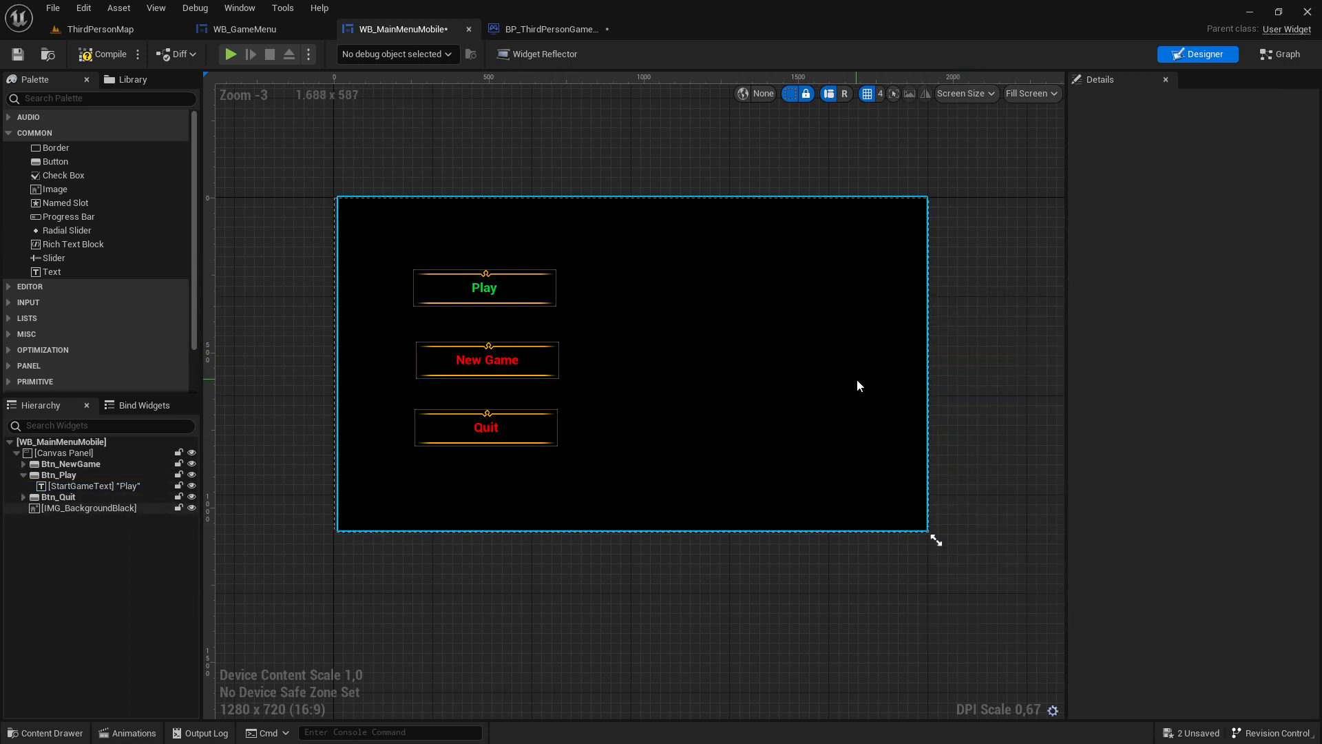
- Switch to project B and examine the original WB_MainMenuMobile's event graph and button layout
{"action": "key", "text": "alt+Tab"}
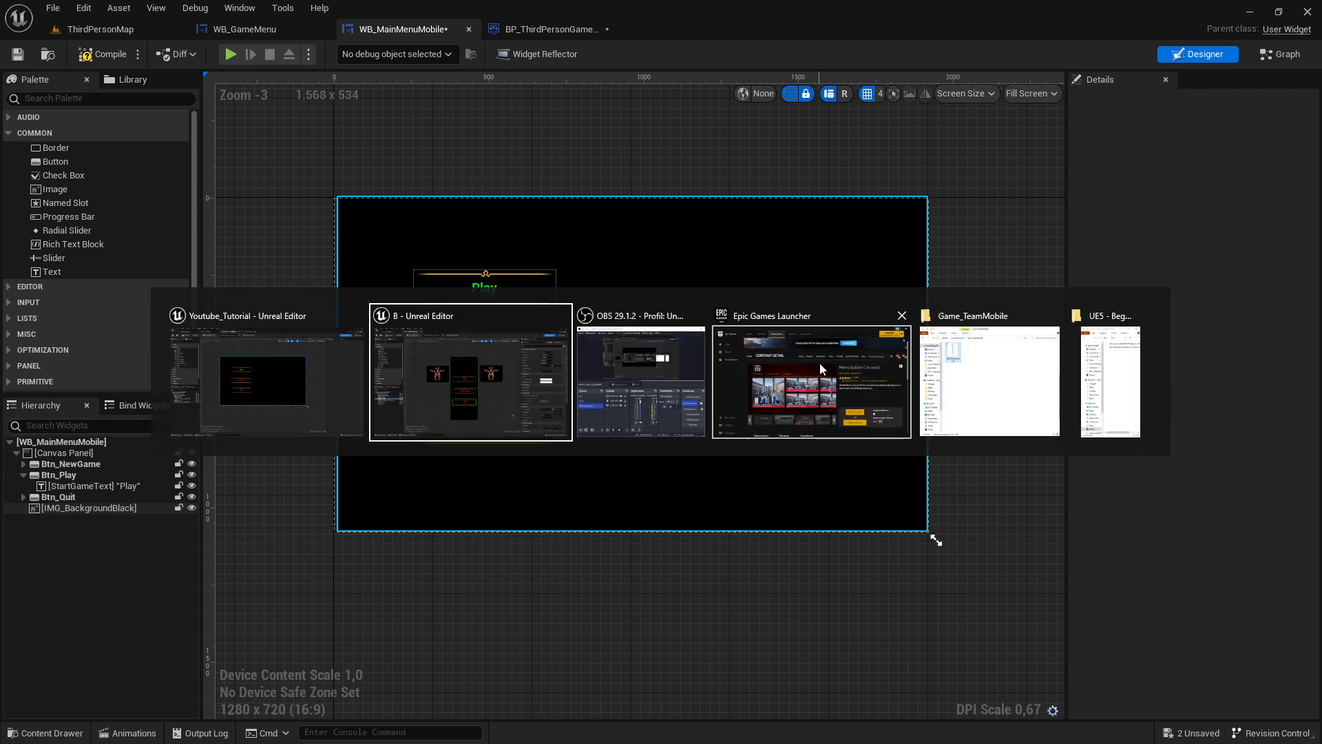
{"action": "left_click", "coordinate": [486, 378]}
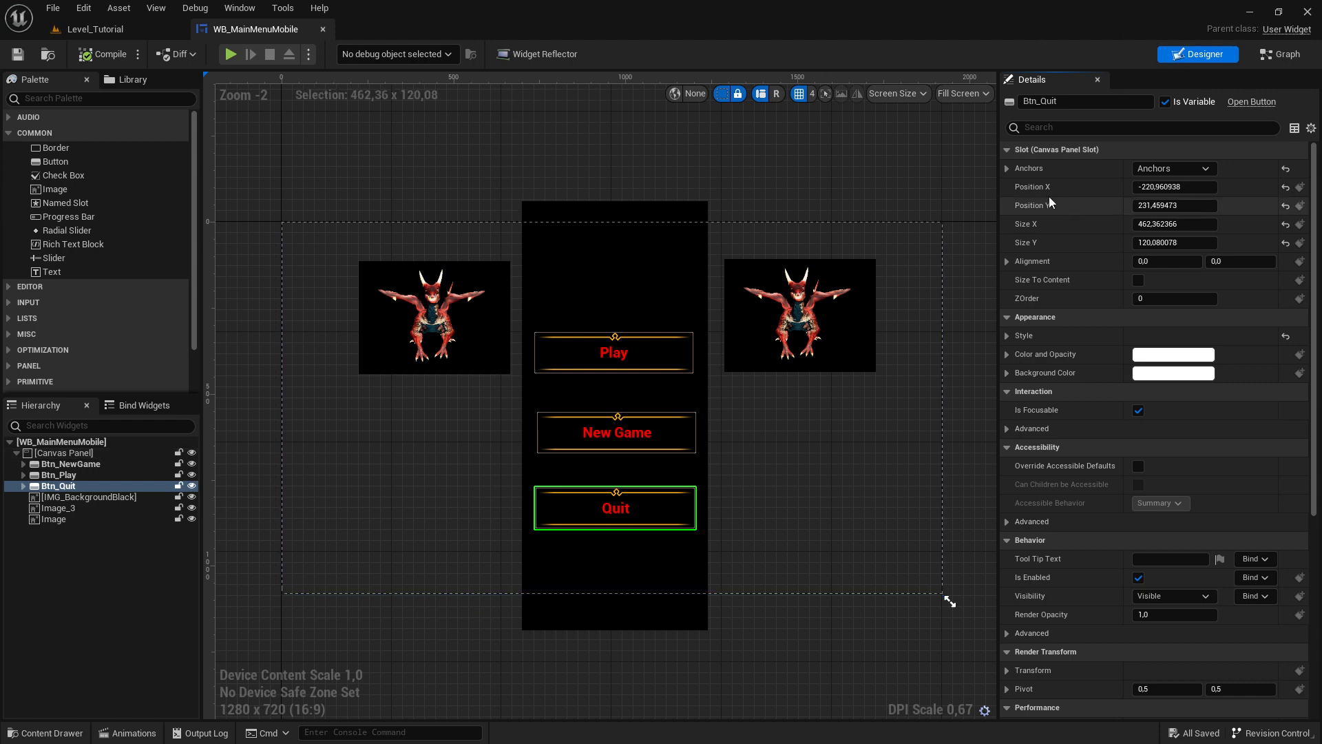
{"action": "left_click", "coordinate": [1287, 54]}
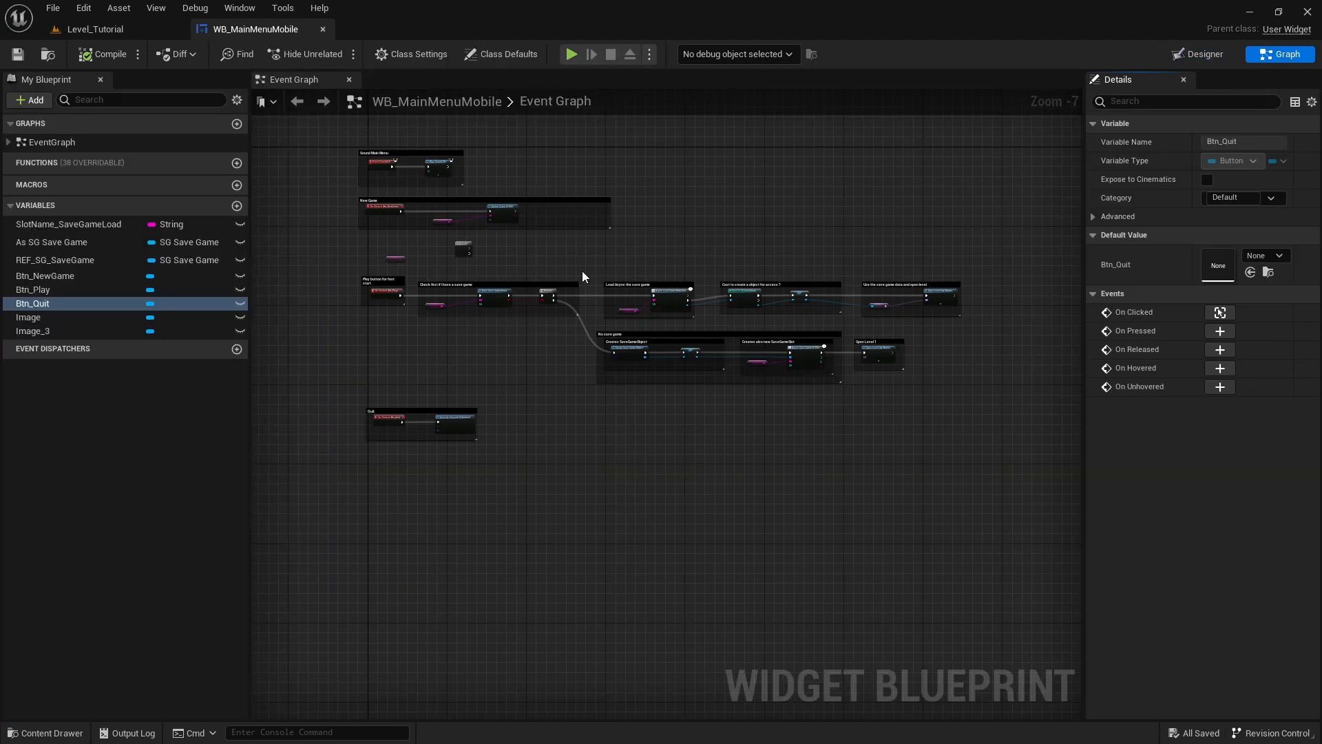
{"action": "left_click", "coordinate": [1195, 54]}
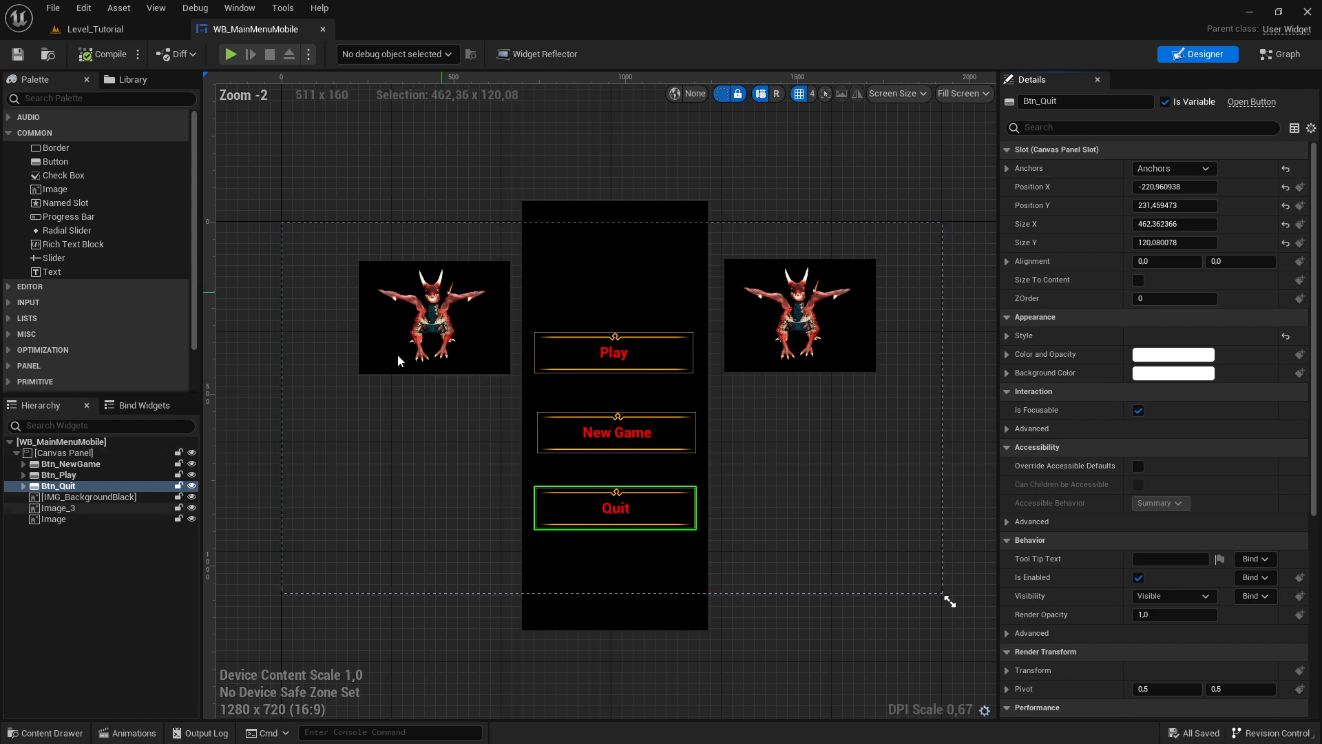
{"action": "left_click", "coordinate": [689, 363]}
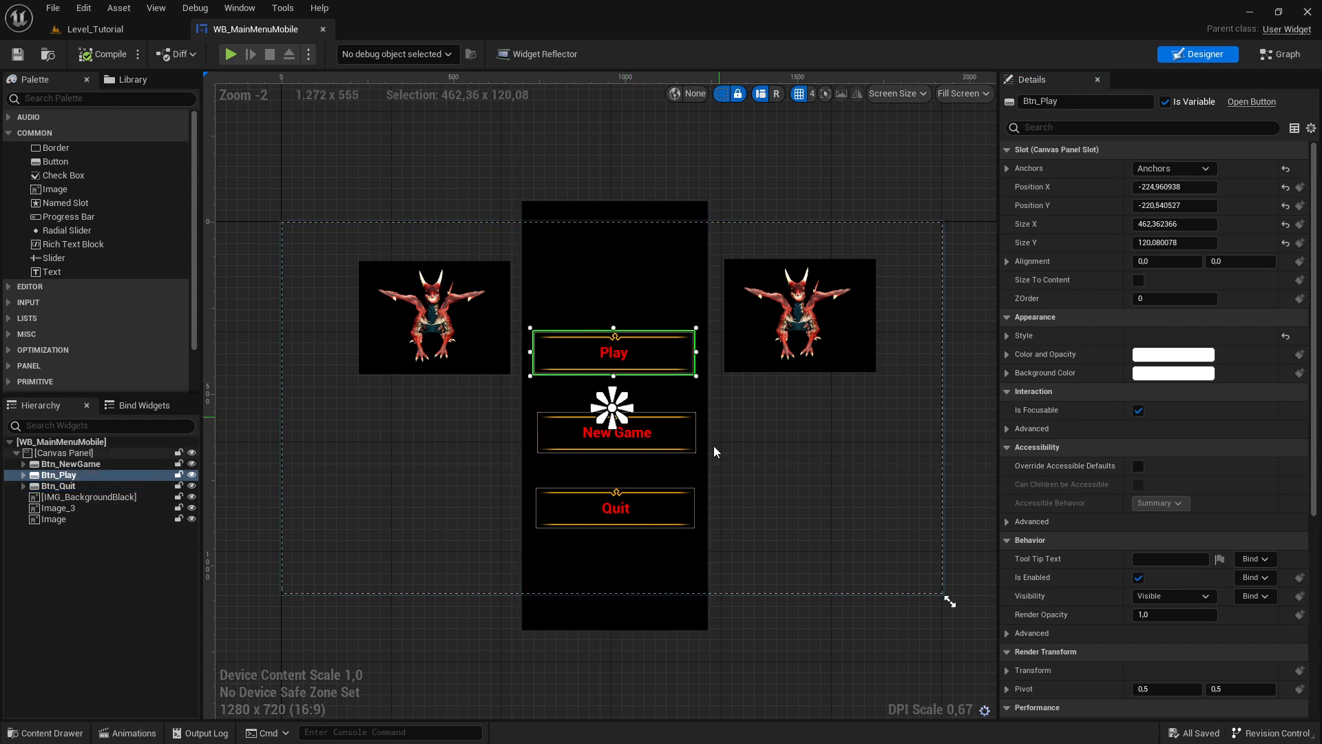
- Check project B's New Game and Quit buttons, and compare them with the migrated WB_MainMenuMobile's event graph and layout in Youtube_Tutorial
{"action": "left_click", "coordinate": [678, 441]}
{"action": "left_click", "coordinate": [673, 524]}
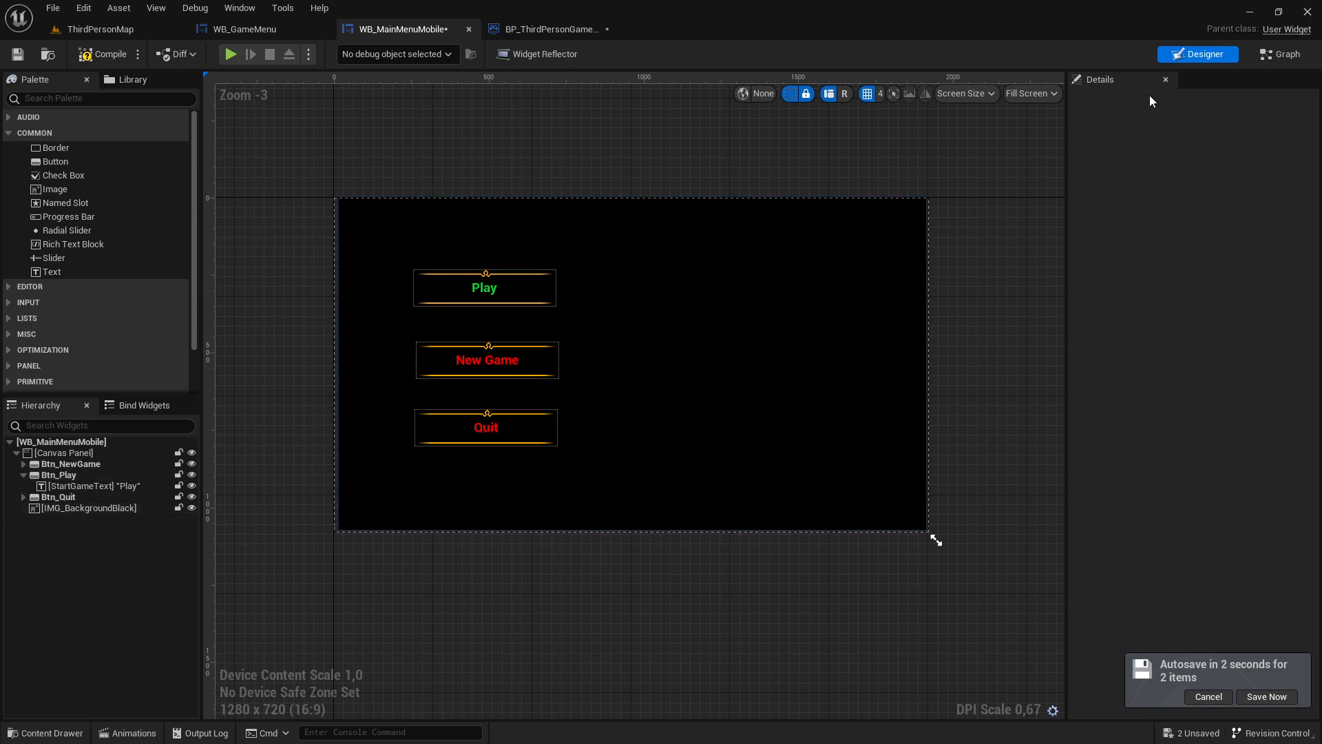
{"action": "left_click", "coordinate": [1281, 53]}
{"action": "scroll", "coordinate": [881, 429], "scroll_direction": "down", "scroll_amount": 6}
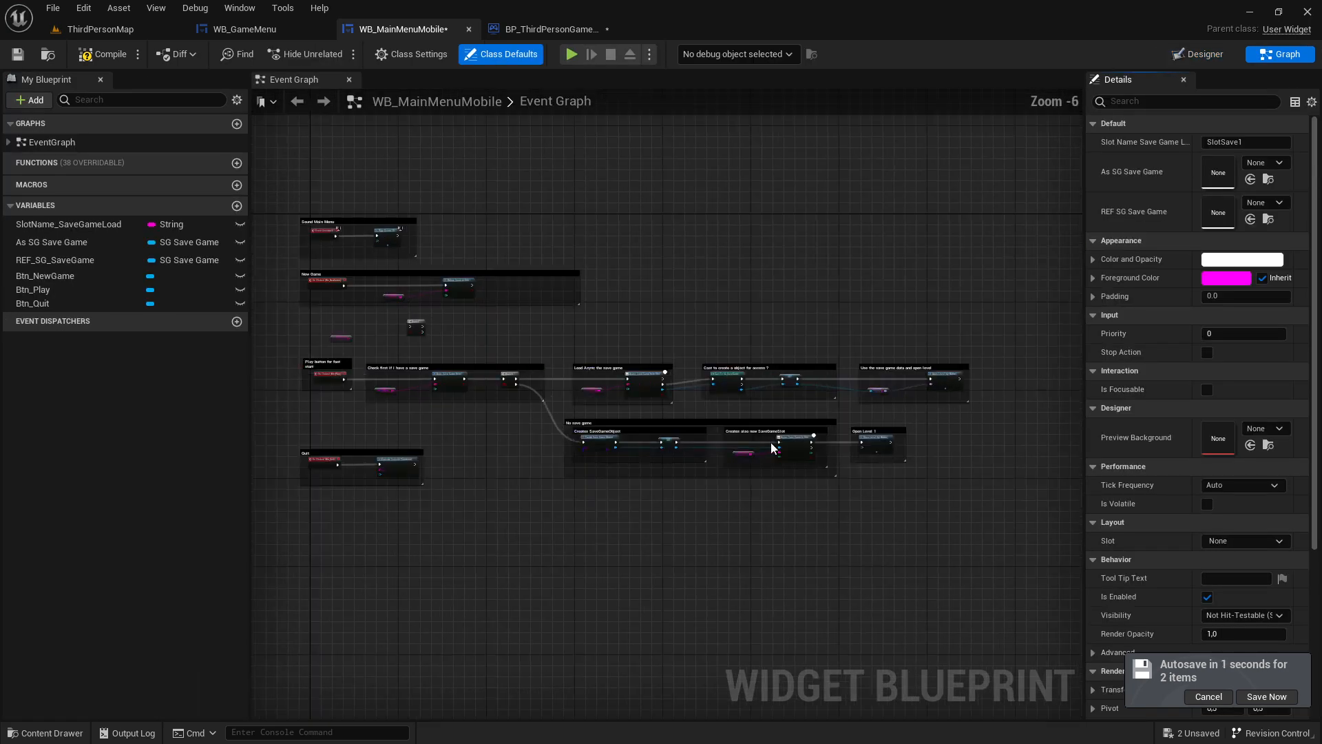
{"action": "left_click", "coordinate": [1203, 55]}
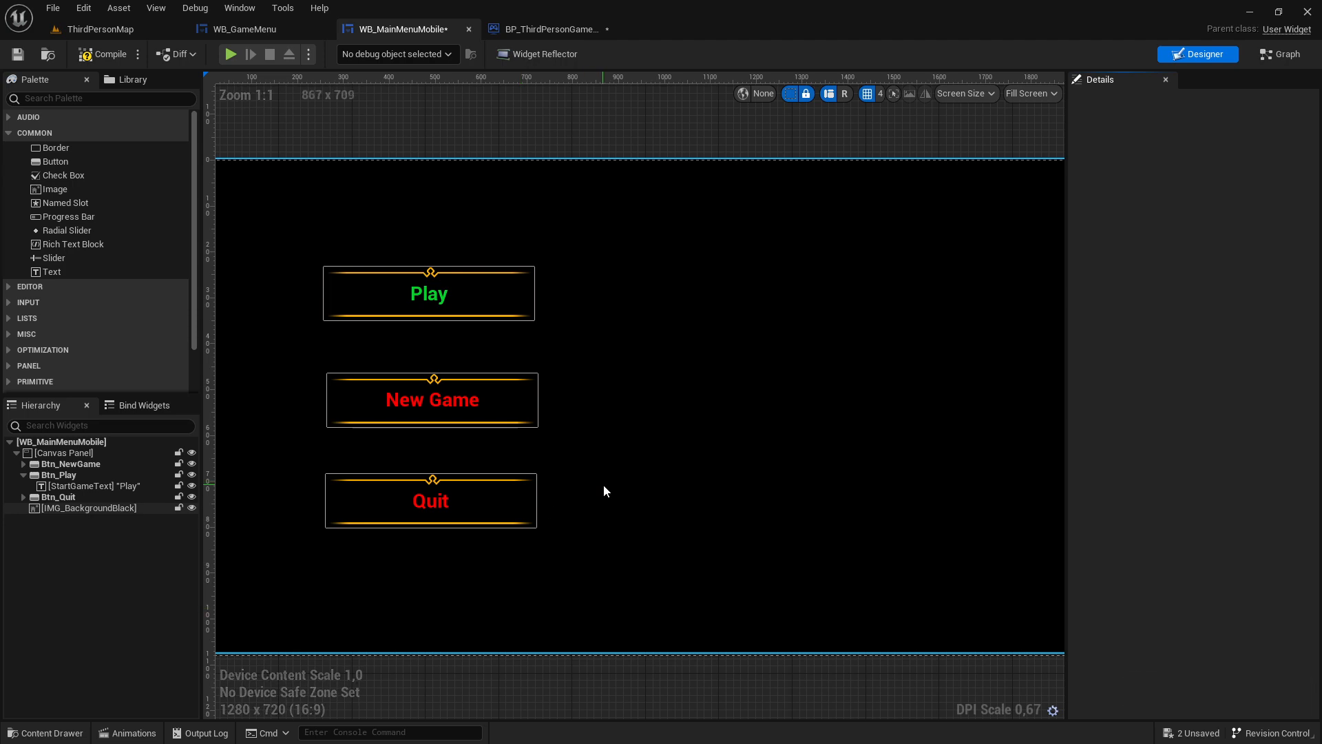
{"action": "scroll", "coordinate": [573, 437], "scroll_direction": "down", "scroll_amount": 3}
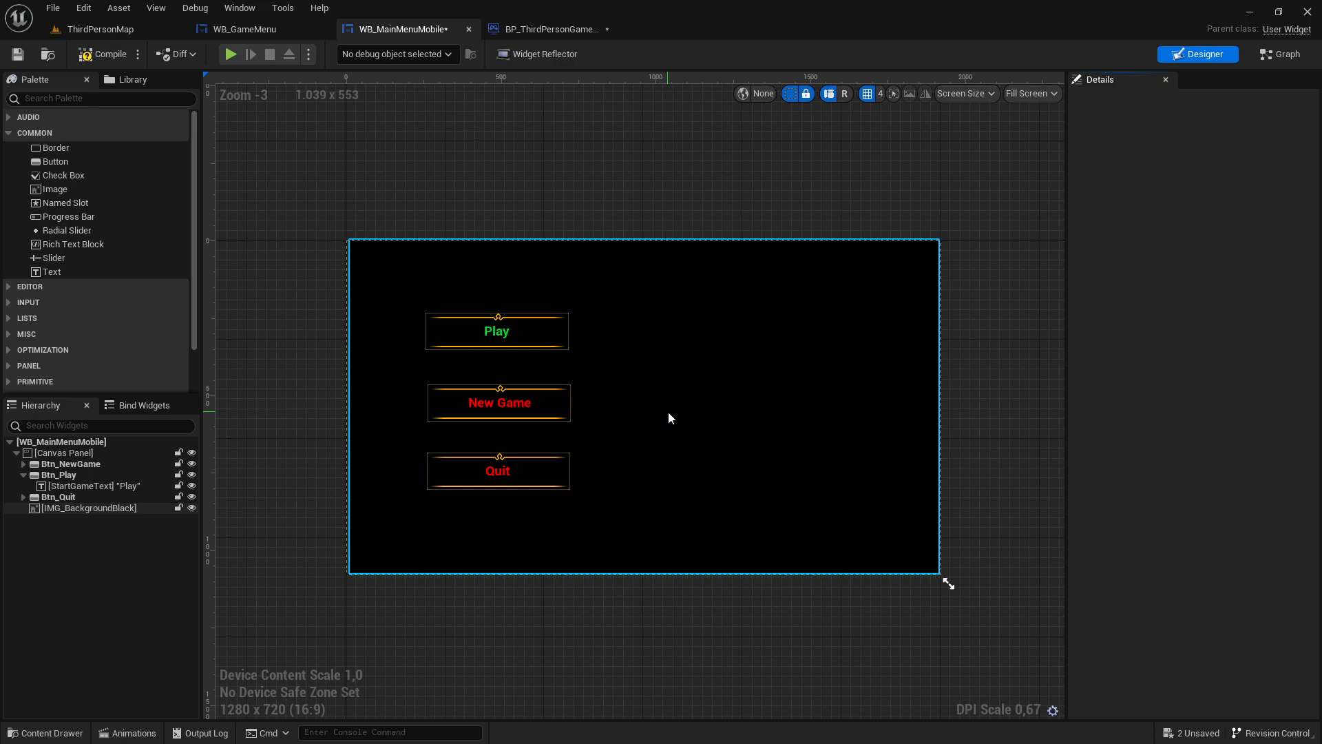
- Switch to the Epic Games Launcher and look over the Menu Builder Carousel content page
{"action": "left_click", "coordinate": [1248, 12]}
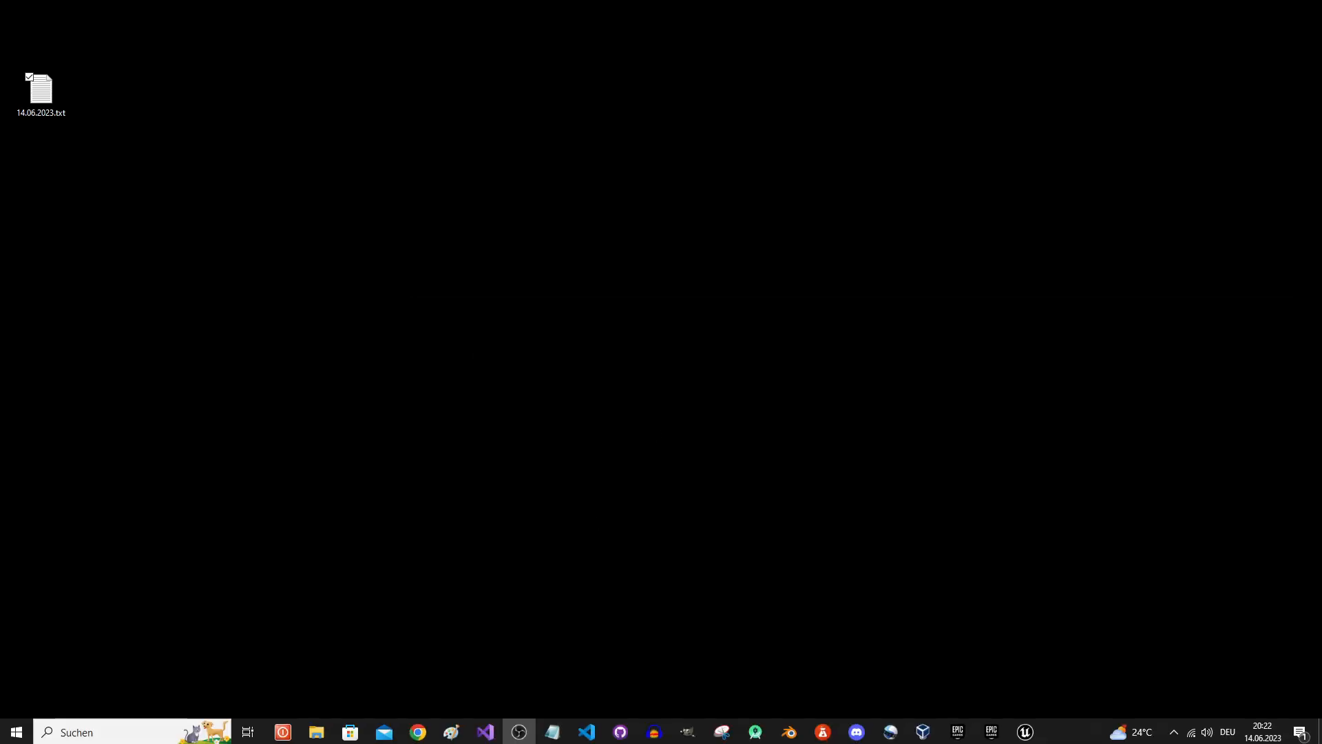
{"action": "left_click", "coordinate": [996, 737]}
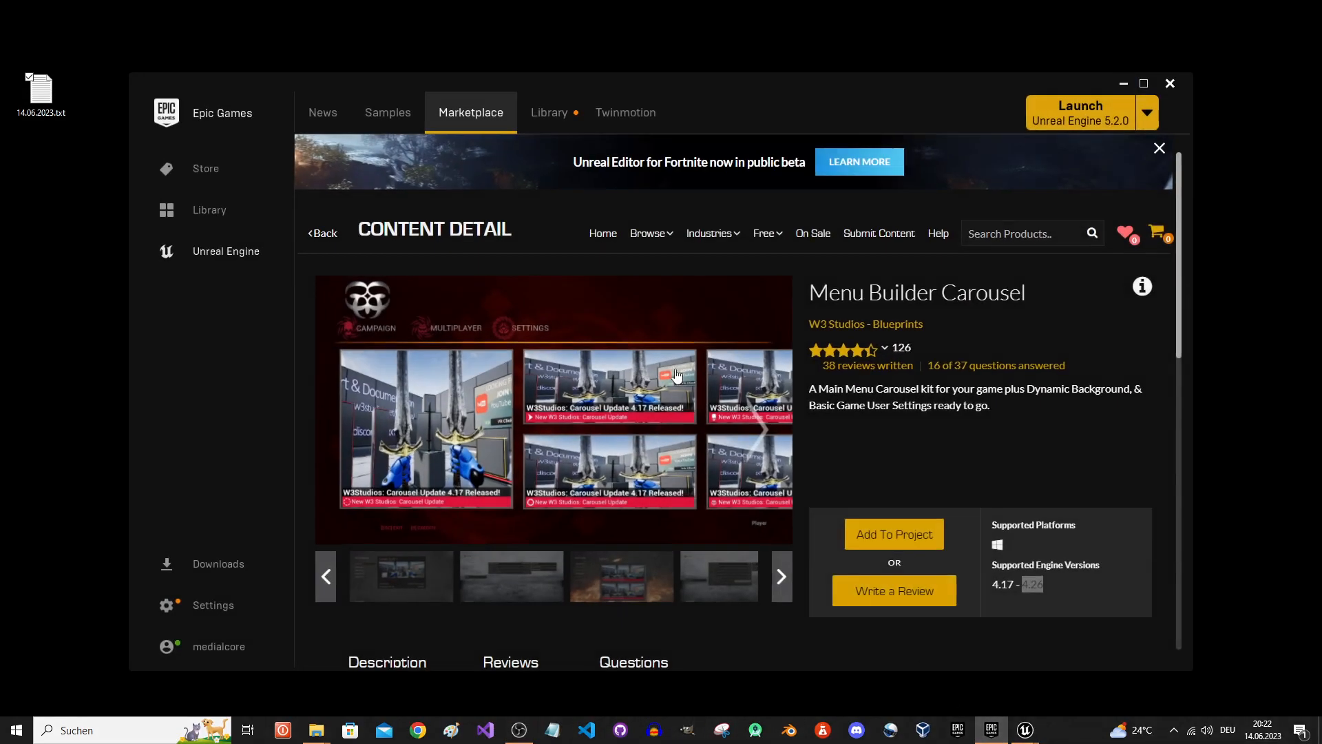
{"action": "scroll", "coordinate": [518, 455], "scroll_direction": "down", "scroll_amount": 2}
{"action": "scroll", "coordinate": [554, 311], "scroll_direction": "up", "scroll_amount": 2}
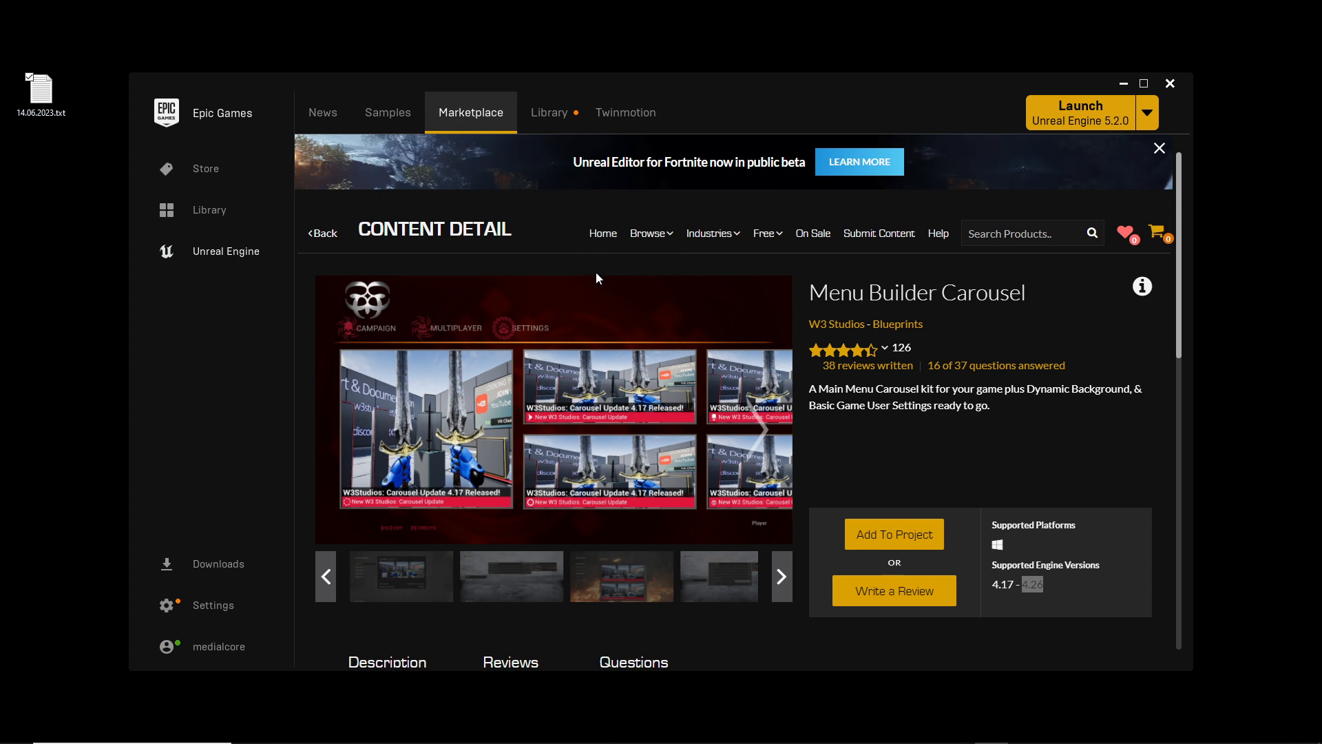
- Search the Unreal Engine library's vault for "Lyra" in place of the existing "Menu" search
{"action": "left_click", "coordinate": [551, 117]}
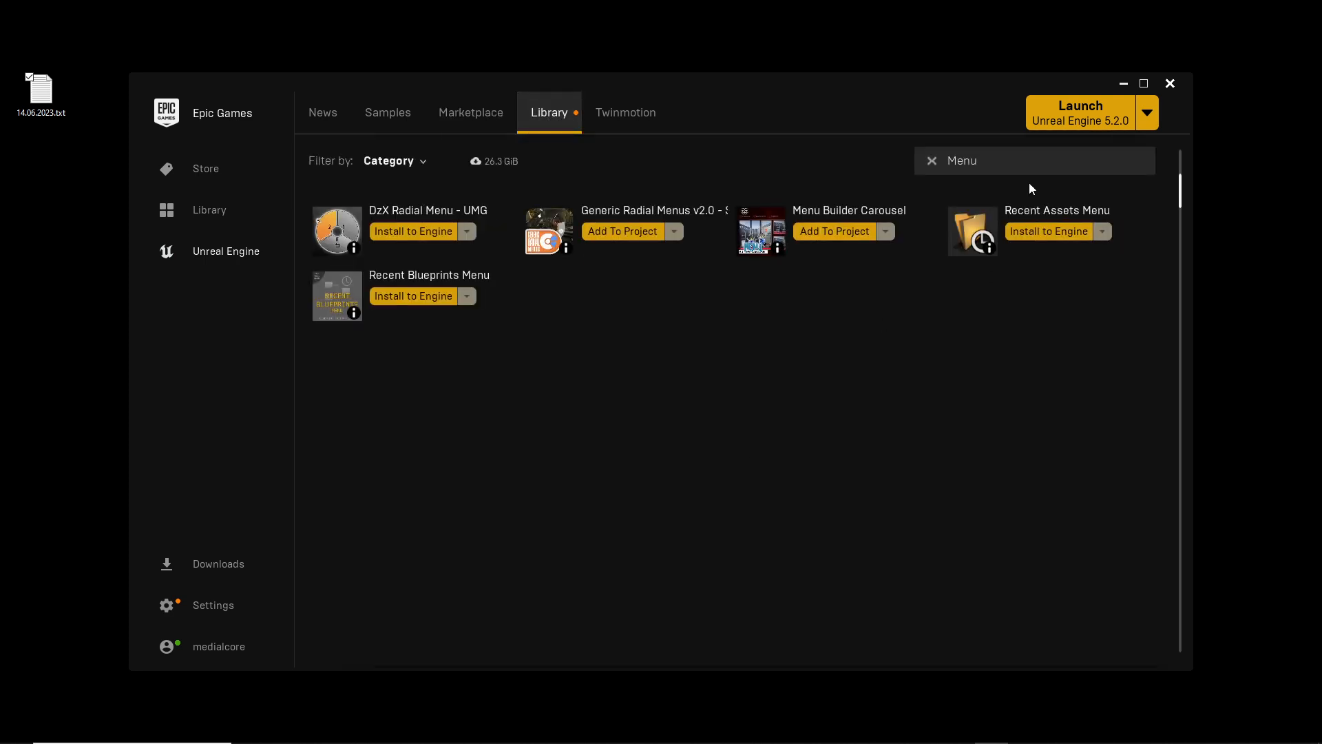
{"action": "left_click", "coordinate": [995, 160]}
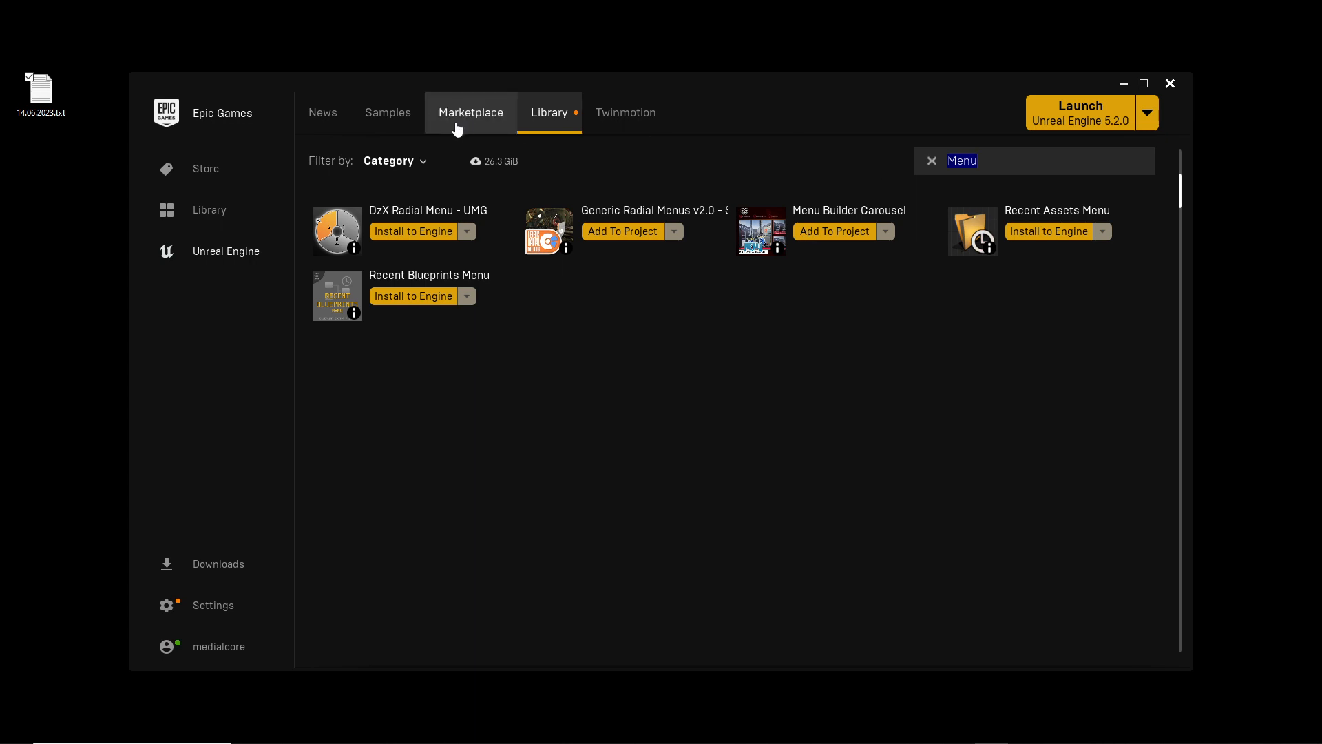
{"action": "left_click", "coordinate": [1009, 161]}
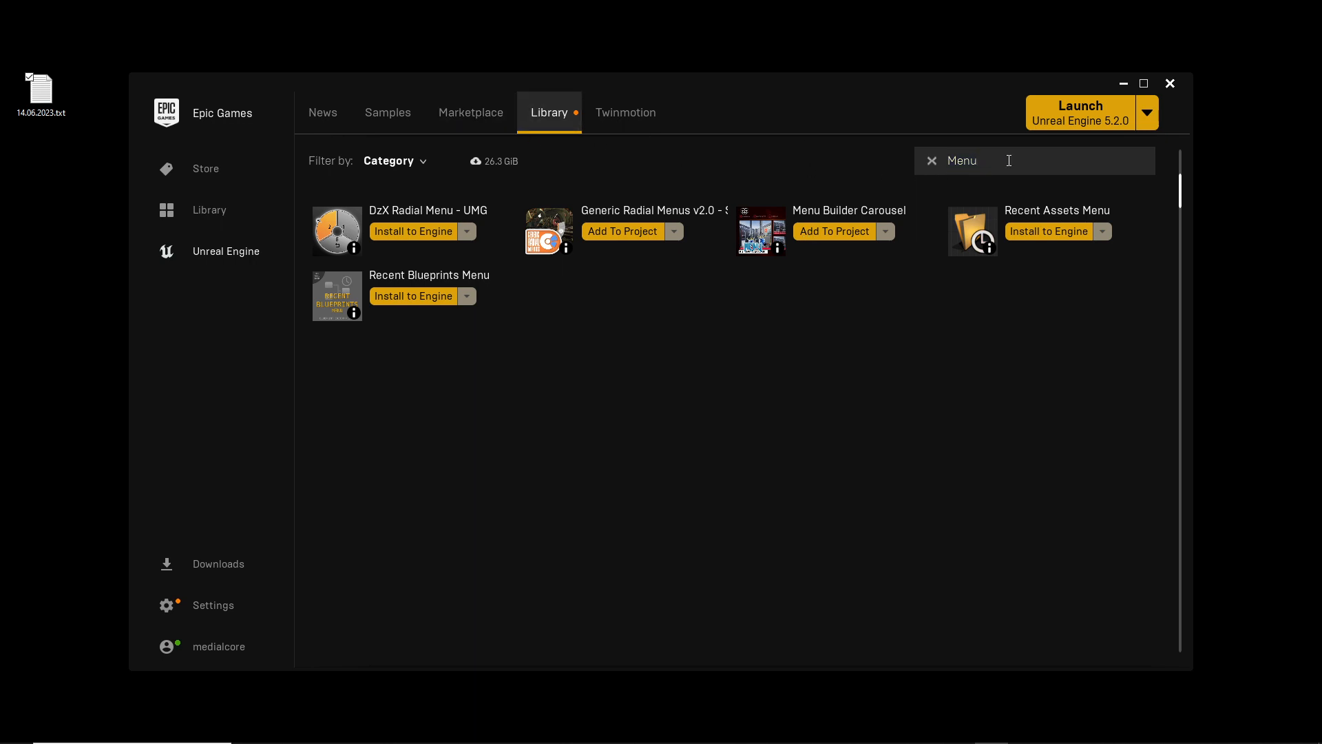
{"action": "left_click_drag", "start_coordinate": [1008, 160], "coordinate": [902, 161]}
{"action": "key", "text": "BackSpace"}
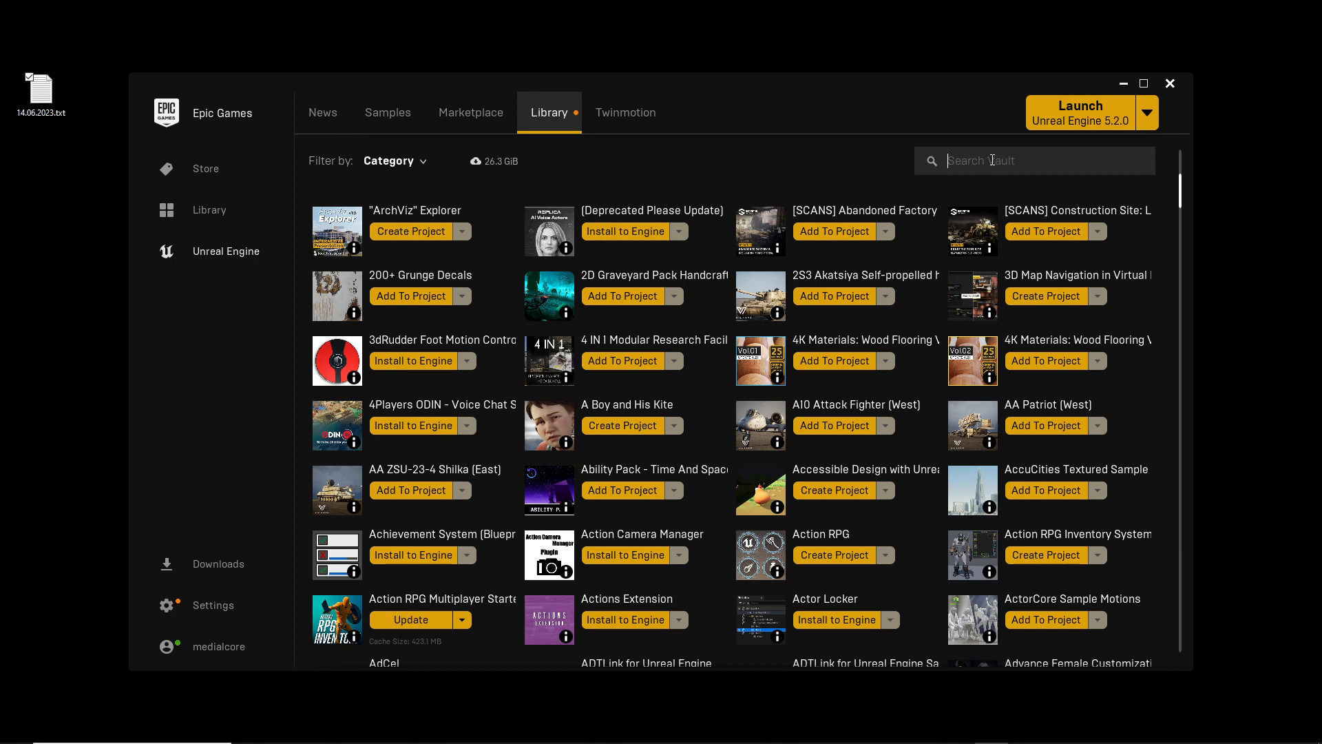
{"action": "type", "text": "Ly"}
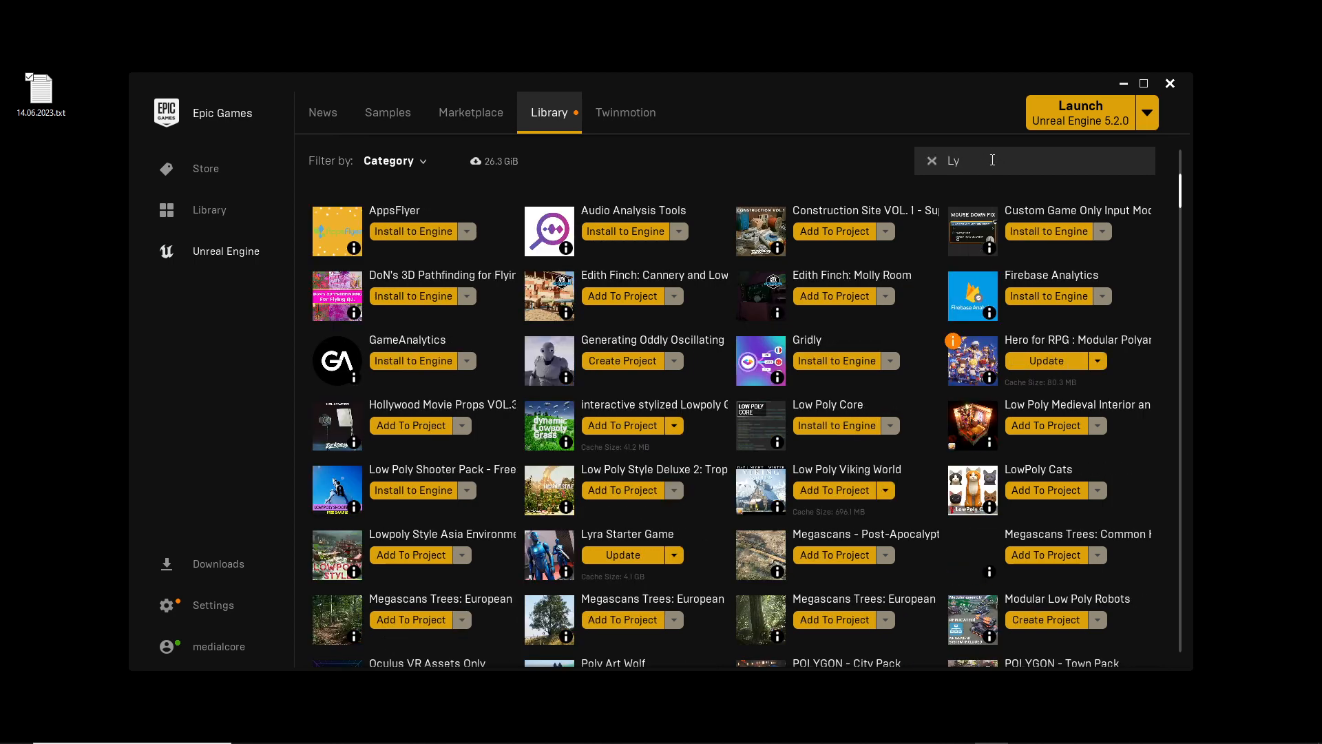
{"action": "type", "text": "ra"}
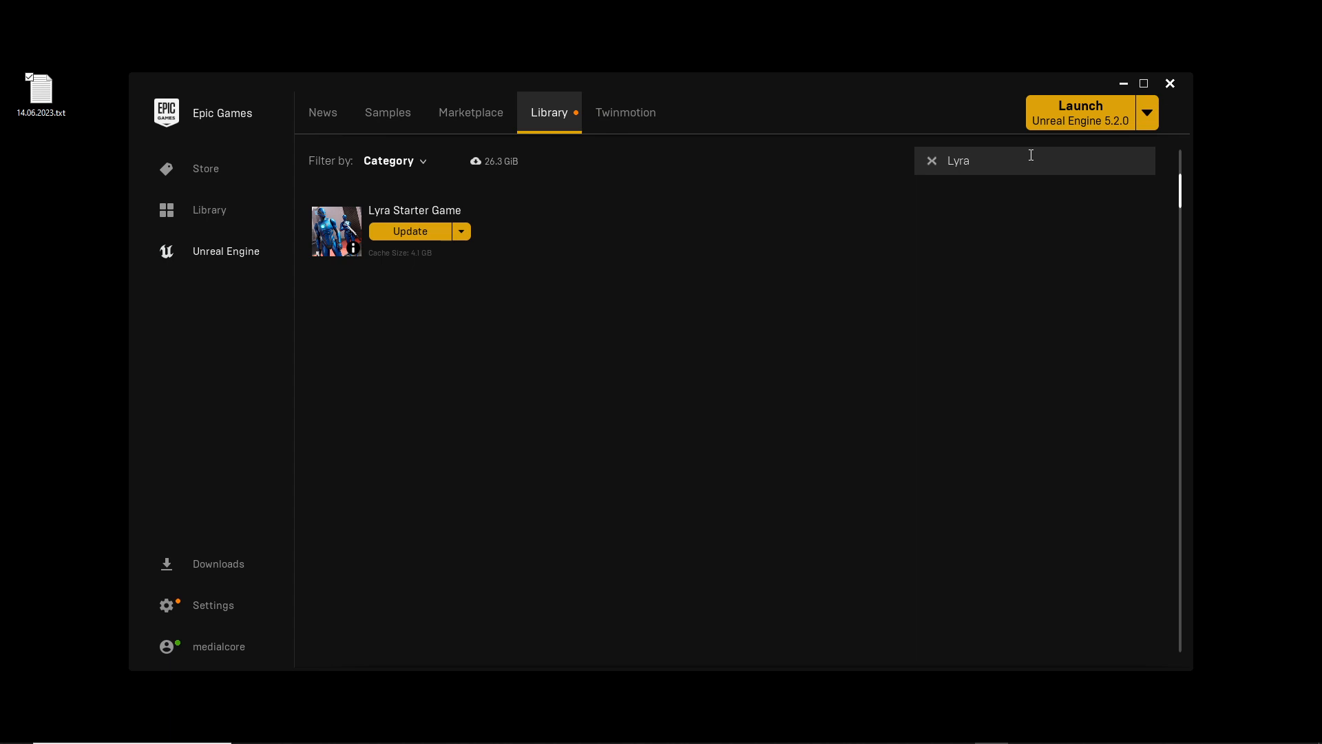
- Clear the vault search, open the Action RPG content page and check its supported engine versions
{"action": "key", "text": "BackSpace"}
{"action": "key", "text": "BackSpace"}
{"action": "key", "text": "BackSpace"}
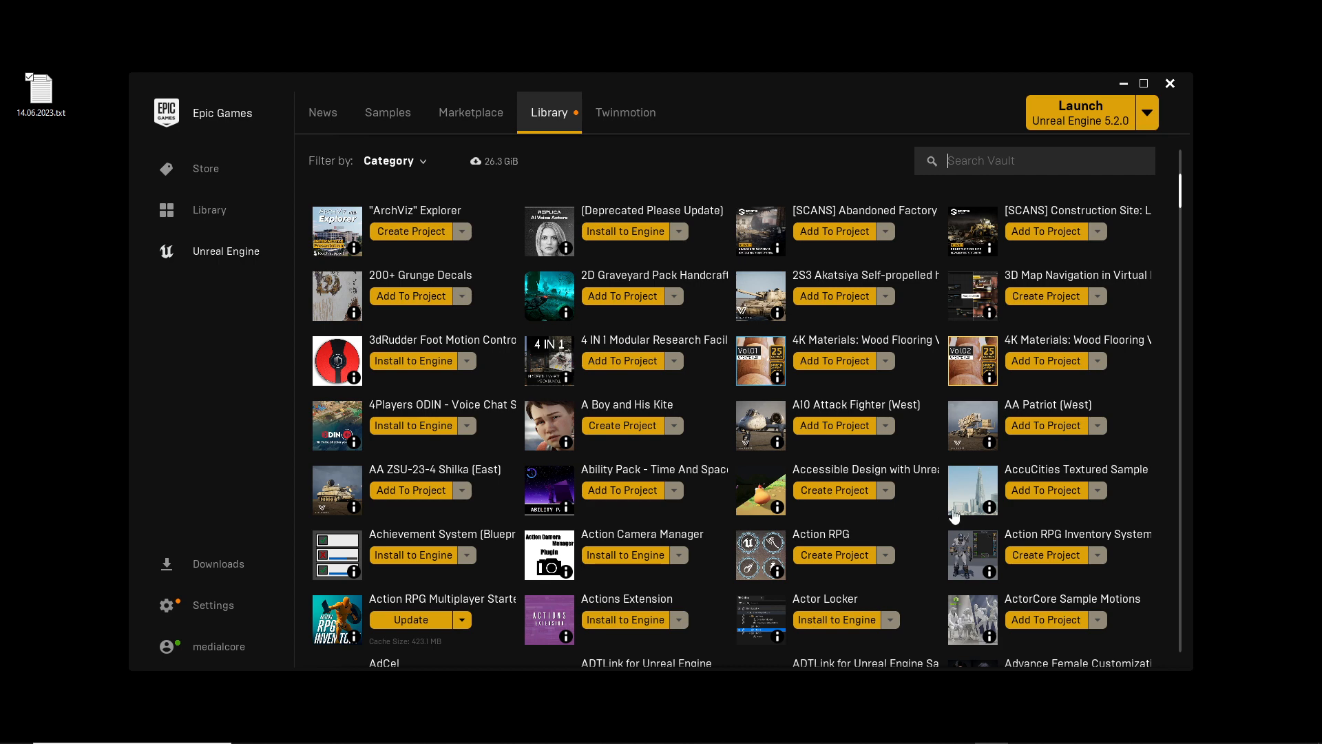
{"action": "scroll", "coordinate": [832, 475], "scroll_direction": "down", "scroll_amount": 1}
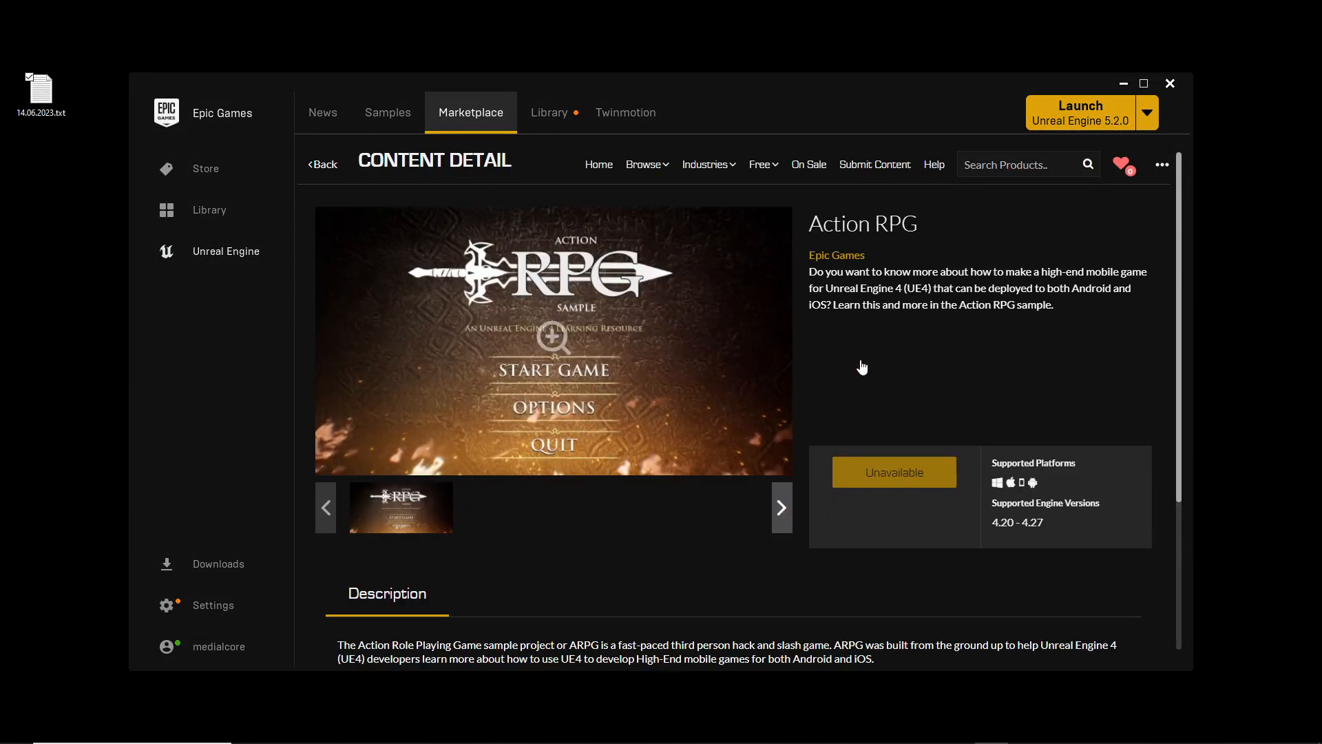
{"action": "left_click_drag", "start_coordinate": [990, 591], "coordinate": [1071, 596]}
{"action": "left_click", "coordinate": [1061, 594]}
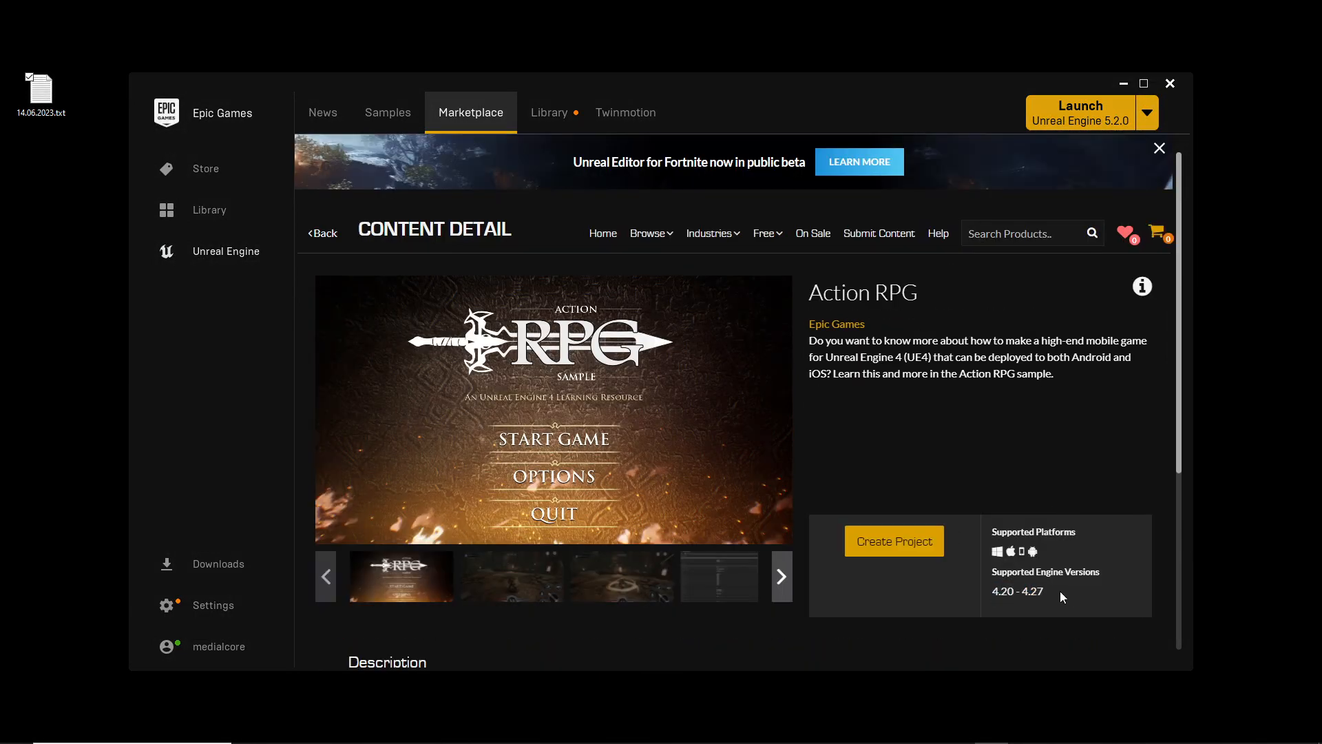
{"action": "scroll", "coordinate": [1060, 577], "scroll_direction": "down", "scroll_amount": 1}
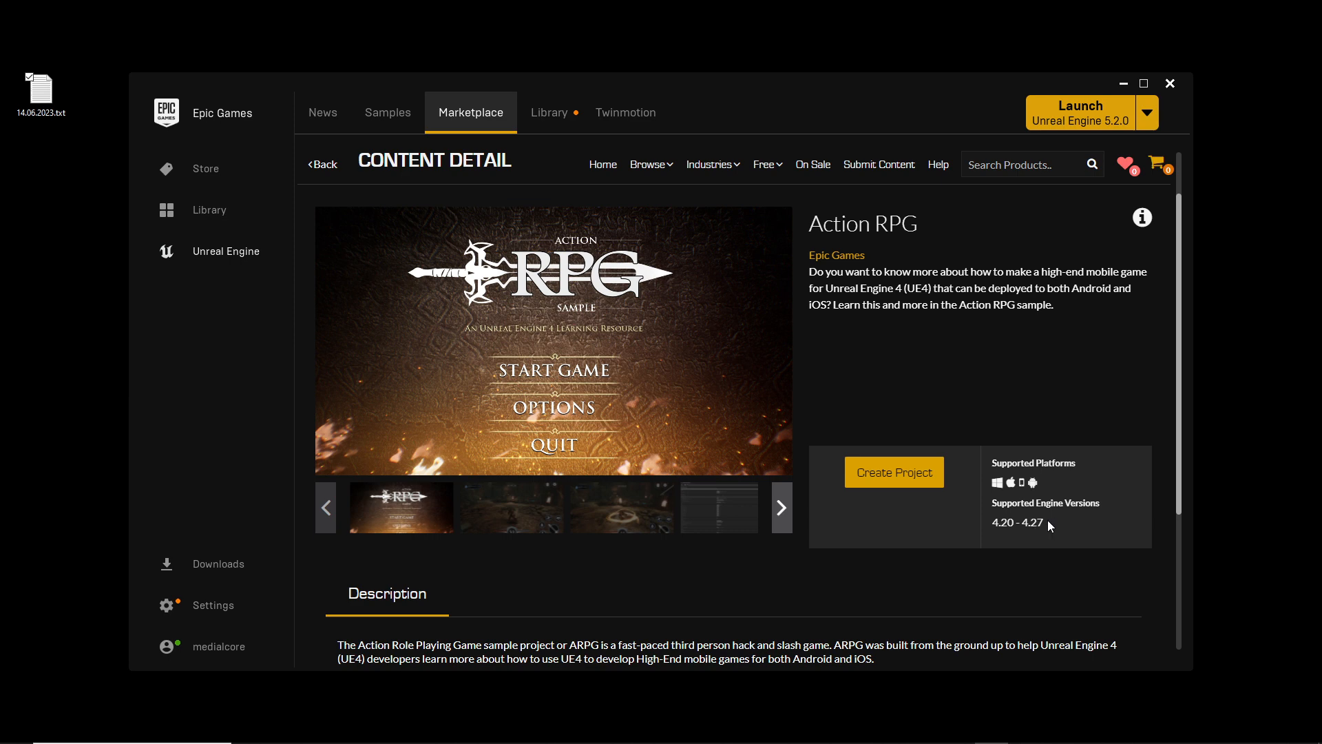
{"action": "left_click_drag", "start_coordinate": [1051, 526], "coordinate": [1017, 526]}
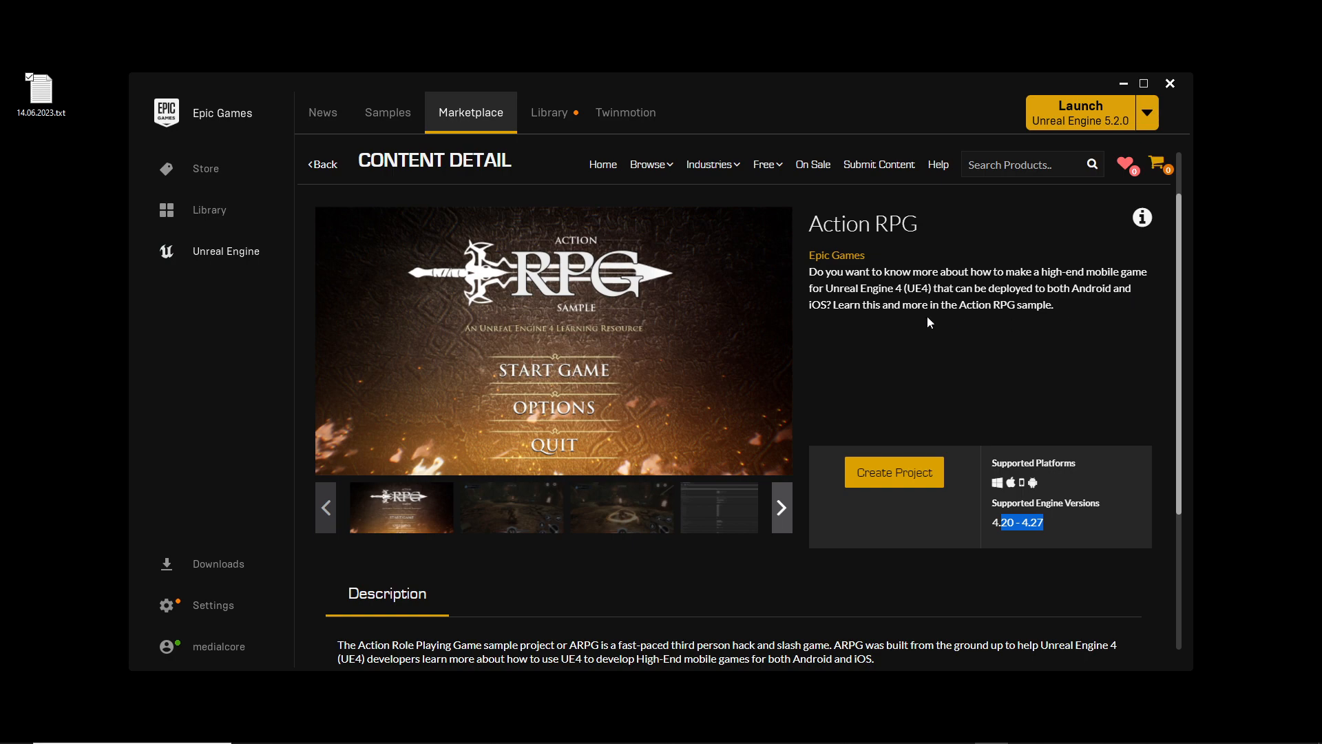
- Switch back to the Youtube_Tutorial project and look around its ThirdPersonMap level
{"action": "key", "text": "alt+Tab"}
{"action": "key", "text": "Tab"}
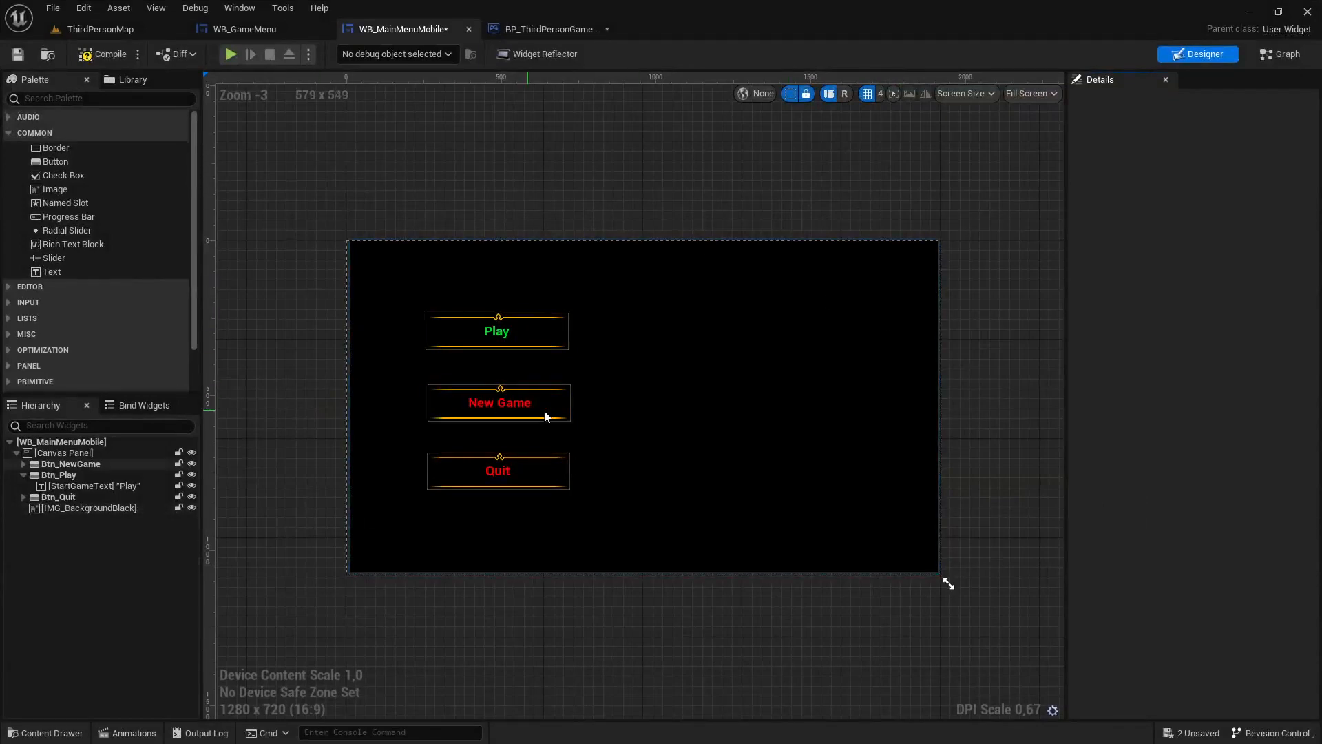
{"action": "left_click", "coordinate": [114, 37]}
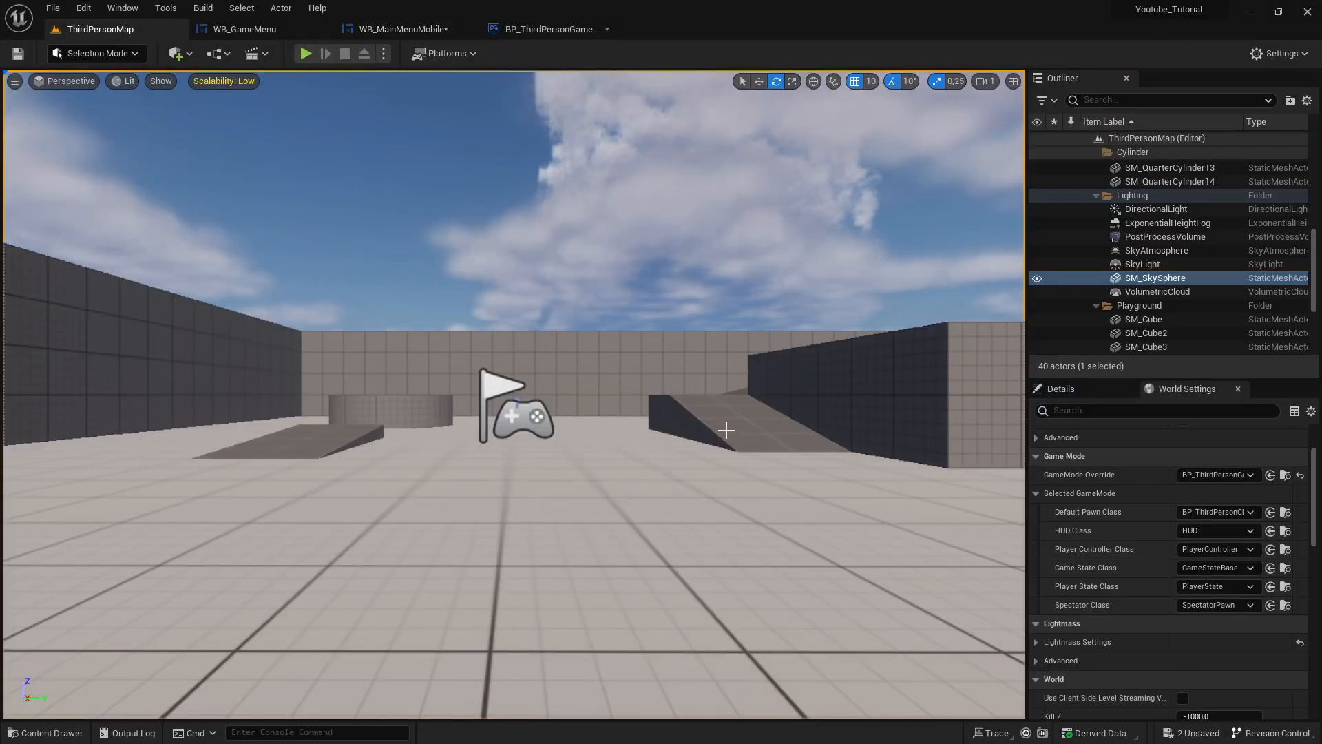
{"action": "mouse_move", "coordinate": [694, 442]}
{"action": "right_mouse_down"}
{"action": "mouse_move", "coordinate": [592, 376]}
{"action": "mouse_move", "coordinate": [929, 513]}
{"action": "mouse_move", "coordinate": [592, 406]}
{"action": "mouse_move", "coordinate": [482, 441]}
{"action": "mouse_move", "coordinate": [965, 469]}
{"action": "mouse_move", "coordinate": [964, 413]}
{"action": "mouse_move", "coordinate": [929, 469]}
{"action": "mouse_move", "coordinate": [896, 441]}
{"action": "mouse_move", "coordinate": [895, 495]}
{"action": "mouse_move", "coordinate": [923, 510]}
{"action": "mouse_move", "coordinate": [992, 496]}
{"action": "mouse_move", "coordinate": [909, 496]}
{"action": "mouse_move", "coordinate": [896, 441]}
{"action": "mouse_move", "coordinate": [895, 468]}
{"action": "mouse_move", "coordinate": [861, 482]}
{"action": "mouse_move", "coordinate": [902, 482]}
{"action": "mouse_move", "coordinate": [700, 449]}
{"action": "right_mouse_up"}
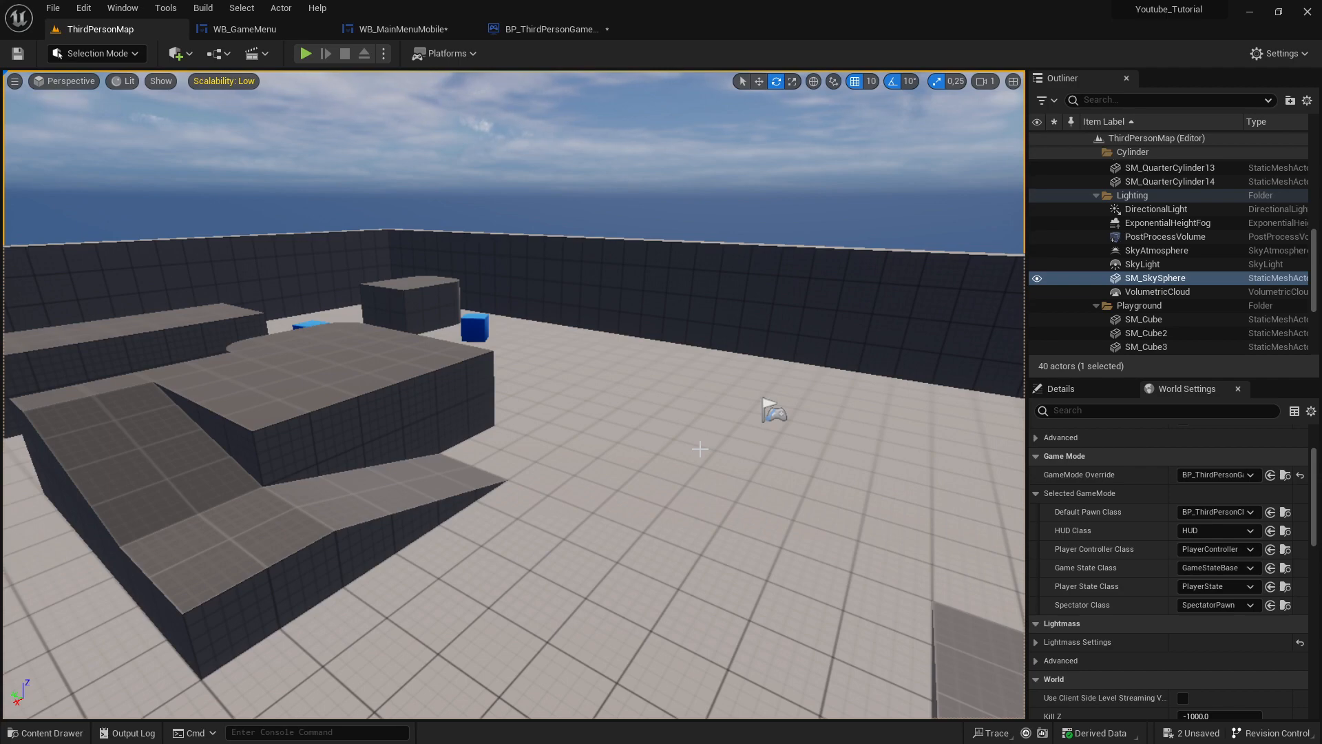
{"action": "right_click_drag", "start_coordinate": [682, 396], "coordinate": [612, 373]}
{"action": "key", "text": "w"}
{"action": "key", "text": "w"}
- Switch to the Game_TeamMobile folder in File Explorer, go up to the Games folder to view its projects, and minimize the window
{"action": "key", "text": "alt+Tab"}
{"action": "key", "text": "alt+Tab"}
{"action": "key", "text": "alt+Tab"}
{"action": "key", "text": "alt+Tab"}
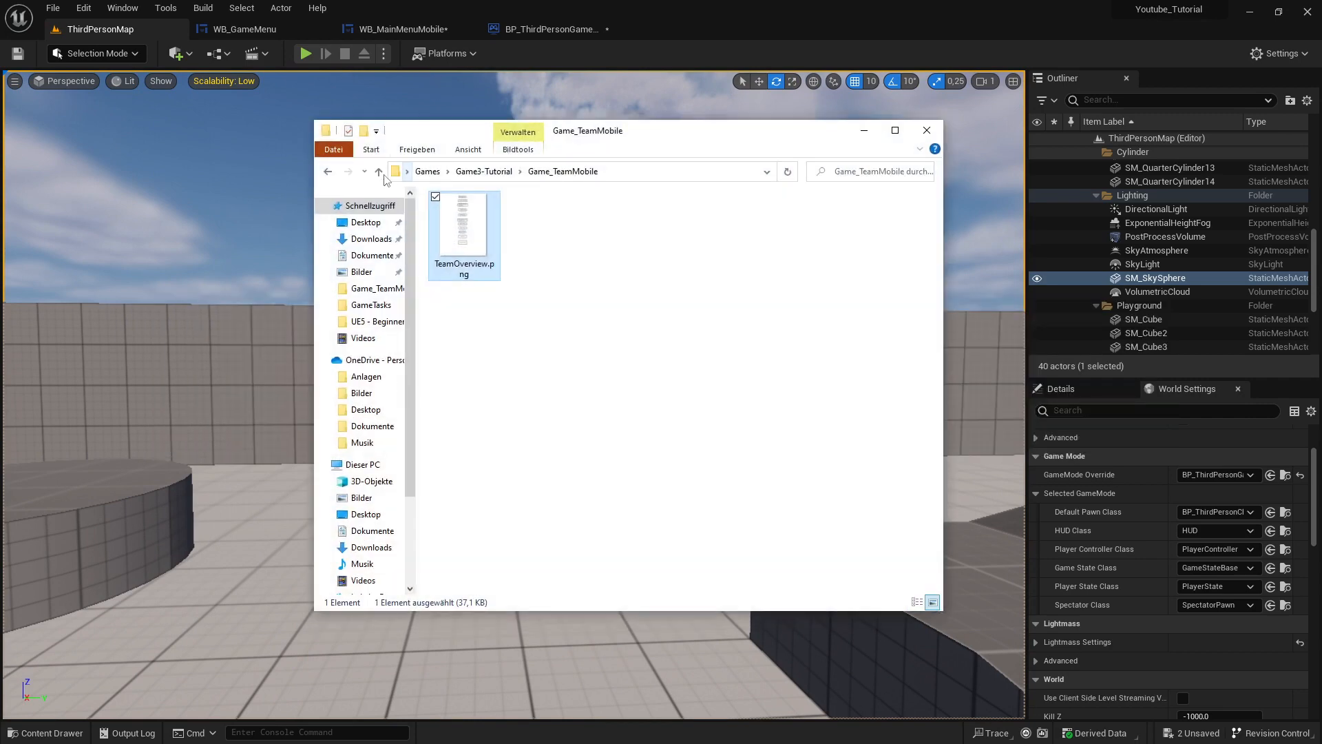
{"action": "left_click", "coordinate": [379, 172]}
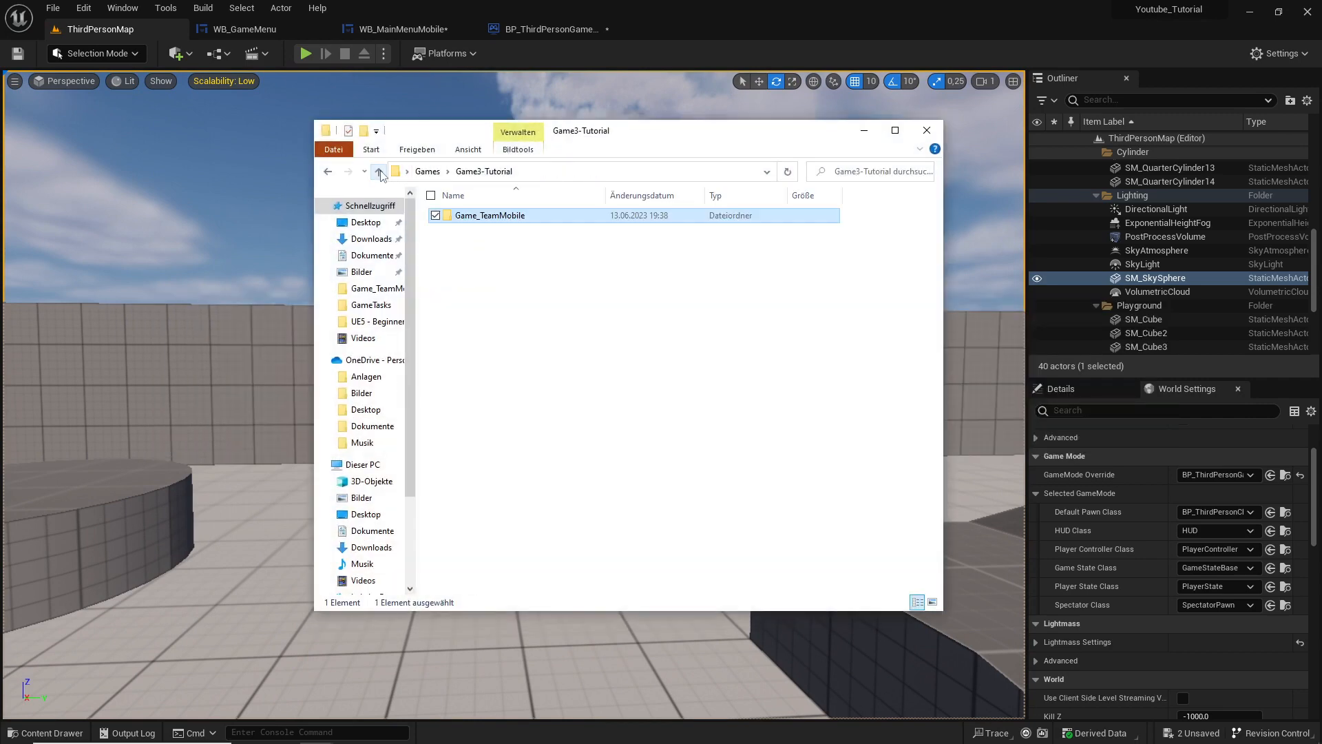
{"action": "left_click", "coordinate": [379, 171]}
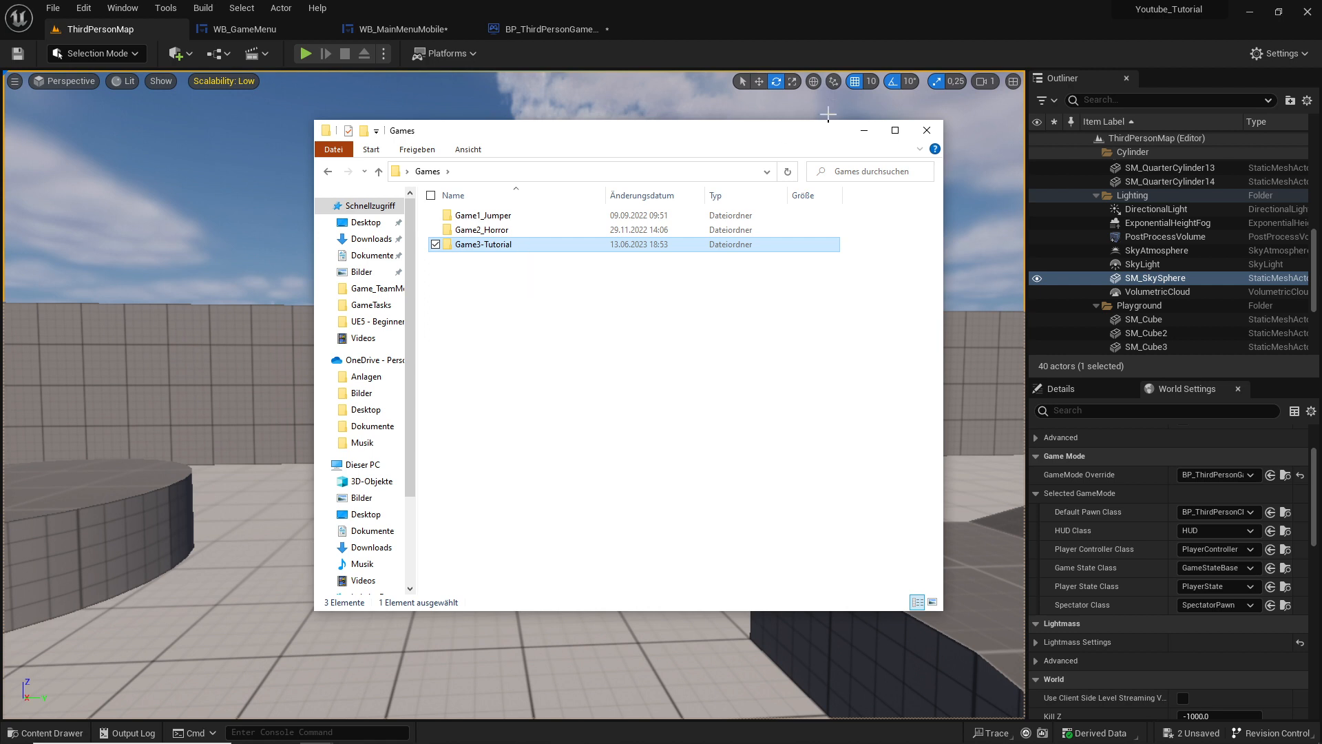
{"action": "left_click", "coordinate": [864, 133]}
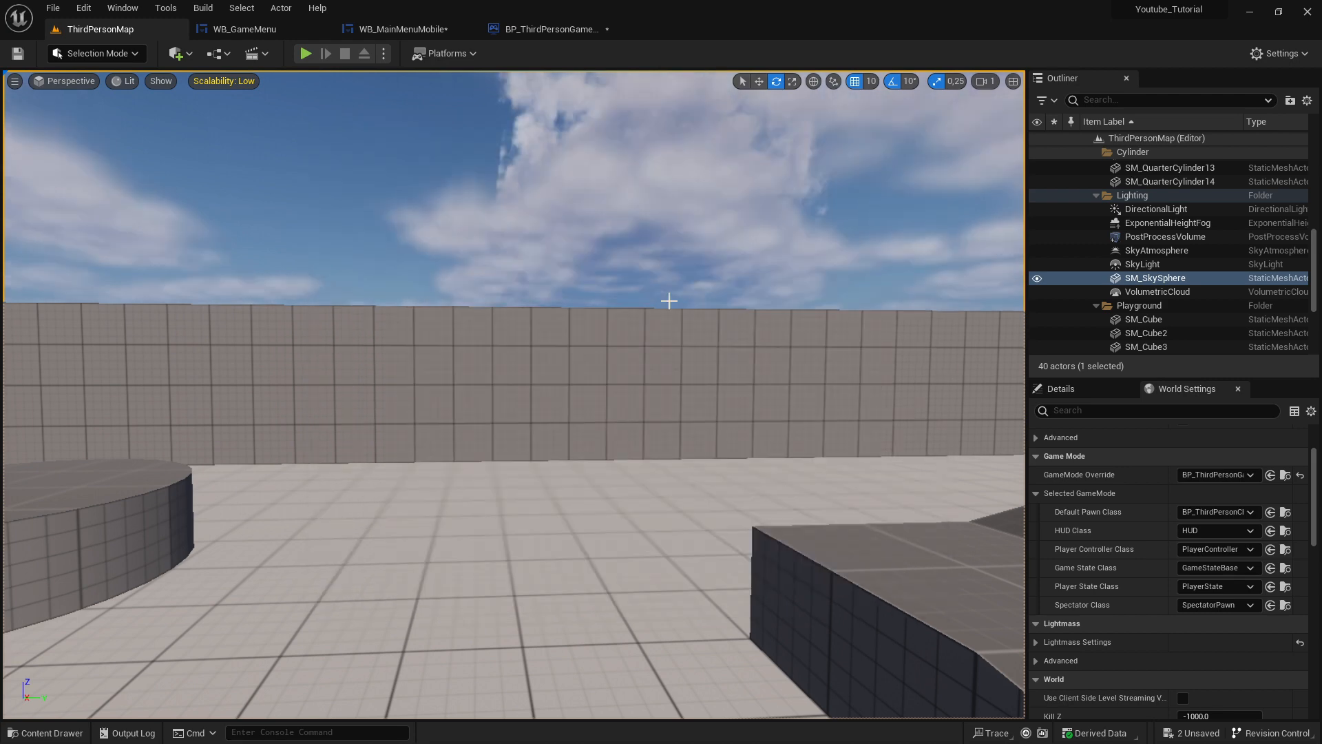
- Switch to project B and review WB_MainMenuMobile's event graph and designer layout
{"action": "key", "text": "alt+Tab"}
{"action": "key", "text": "alt+Tab"}
{"action": "key", "text": "alt+Tab"}
{"action": "key", "text": "alt+Tab"}
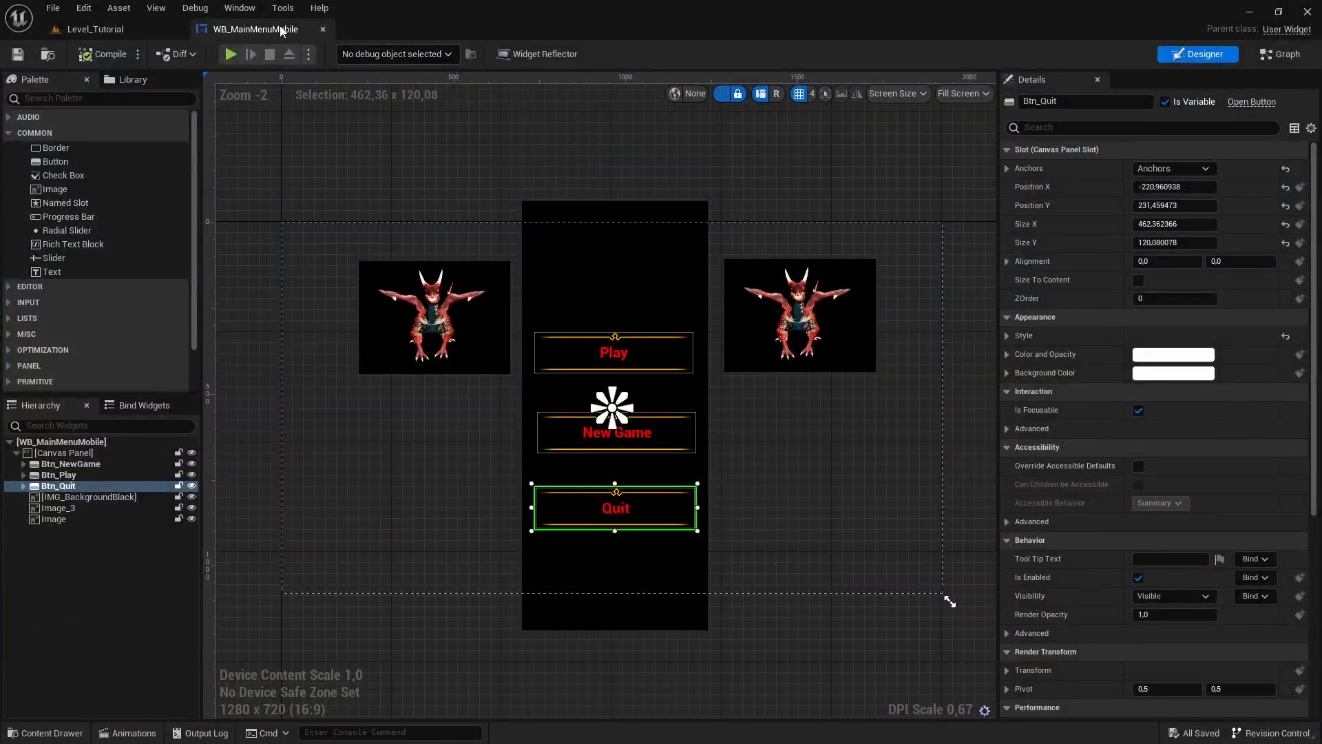
{"action": "left_click", "coordinate": [1280, 53]}
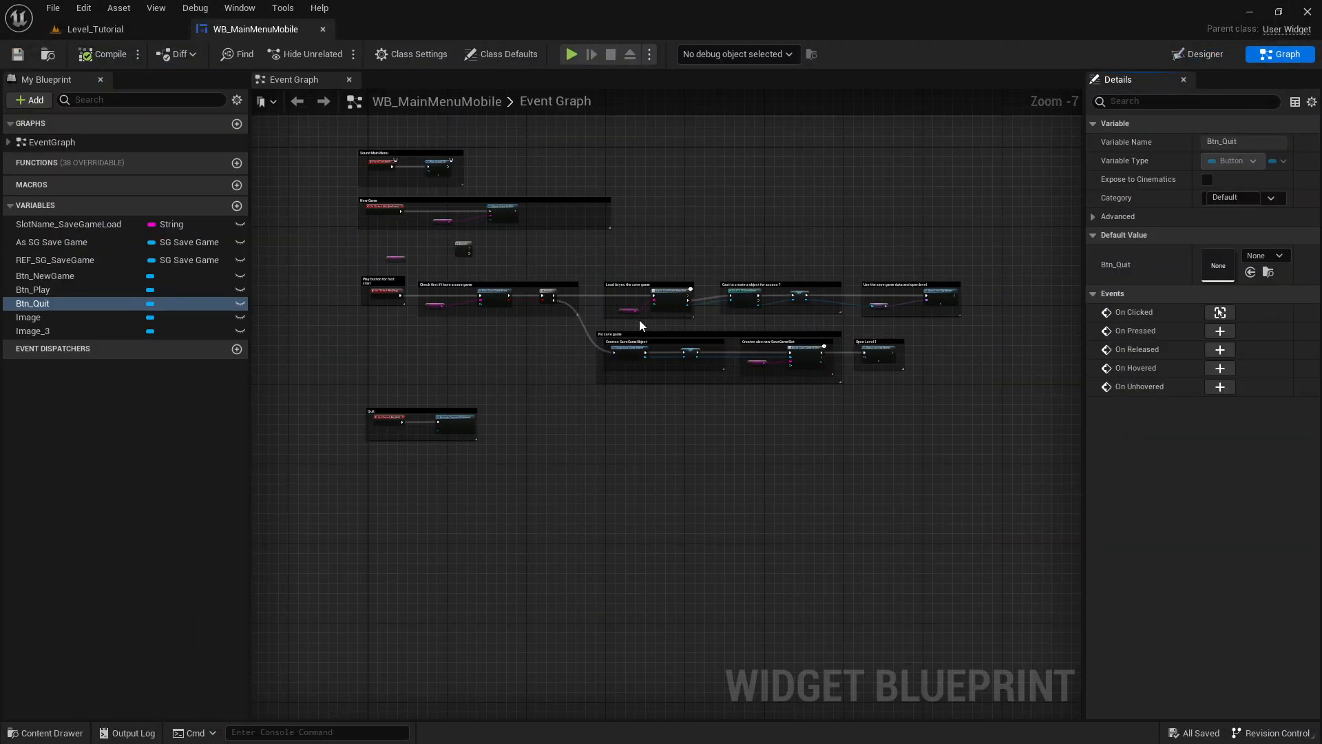
{"action": "left_click", "coordinate": [1199, 53]}
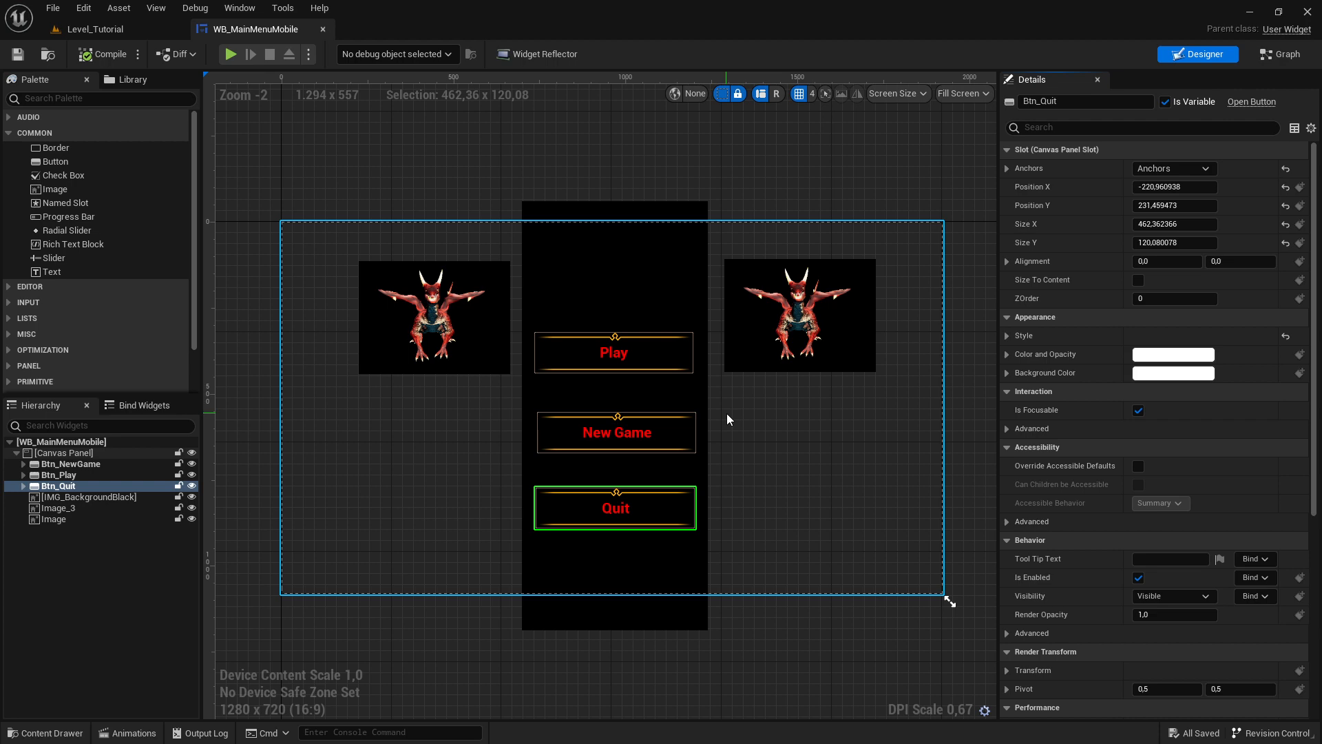
- Look around project B's Level_Tutorial map alongside the WB_MainMenuMobile widget
{"action": "left_click", "coordinate": [95, 29]}
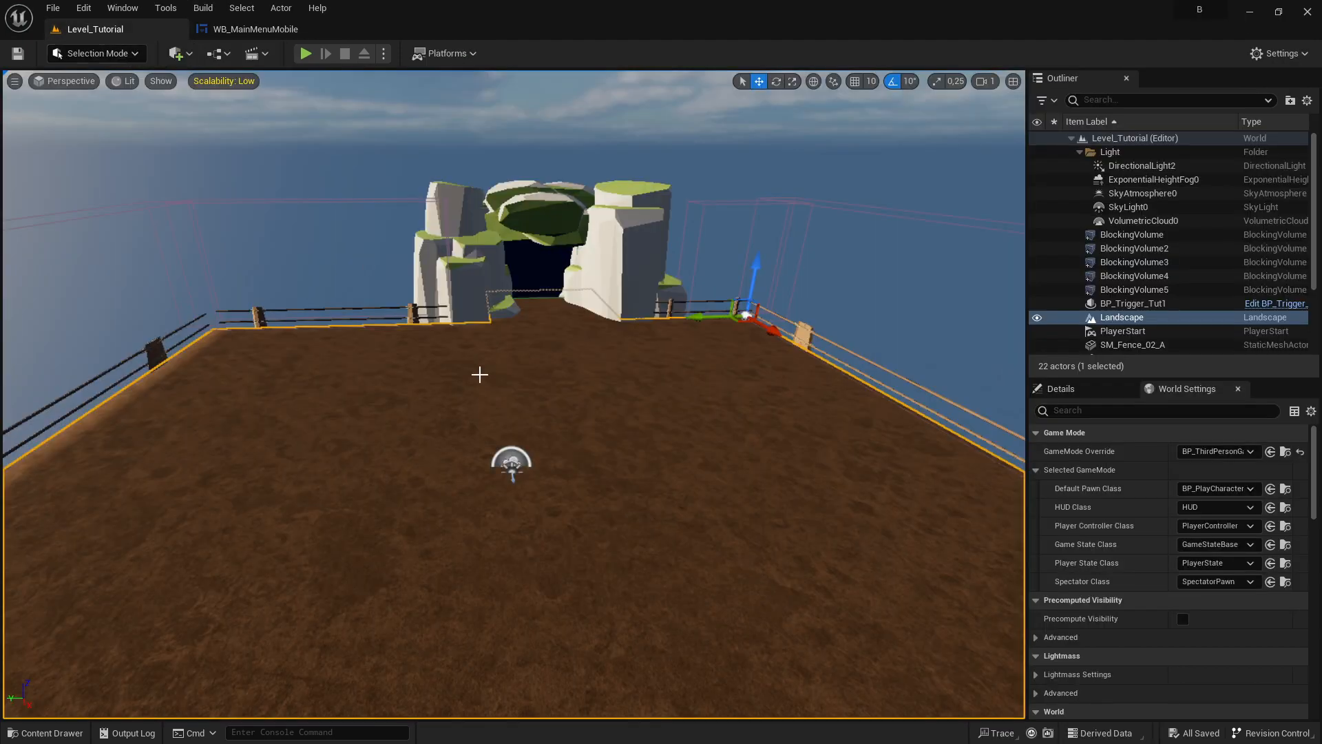
{"action": "left_click", "coordinate": [251, 29]}
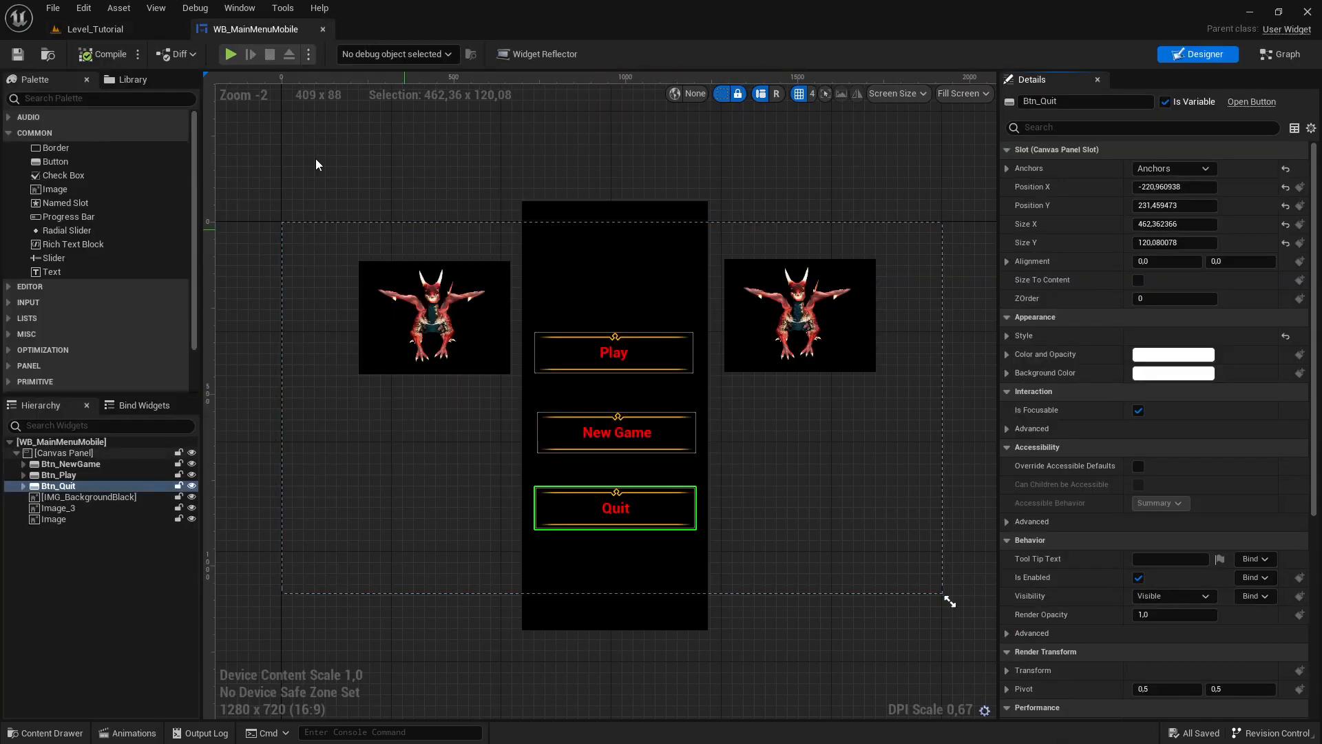
{"action": "left_click", "coordinate": [88, 30]}
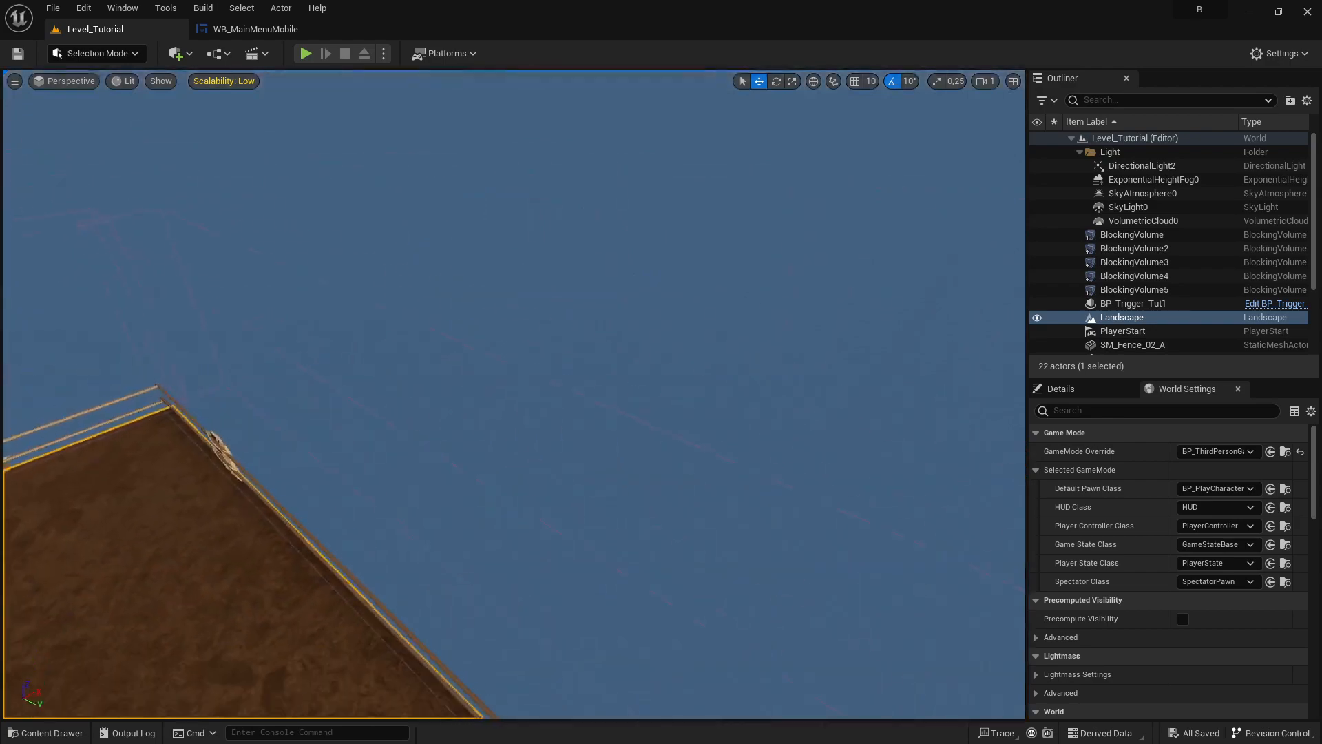
{"action": "right_click_drag", "start_coordinate": [513, 393], "coordinate": [351, 281]}
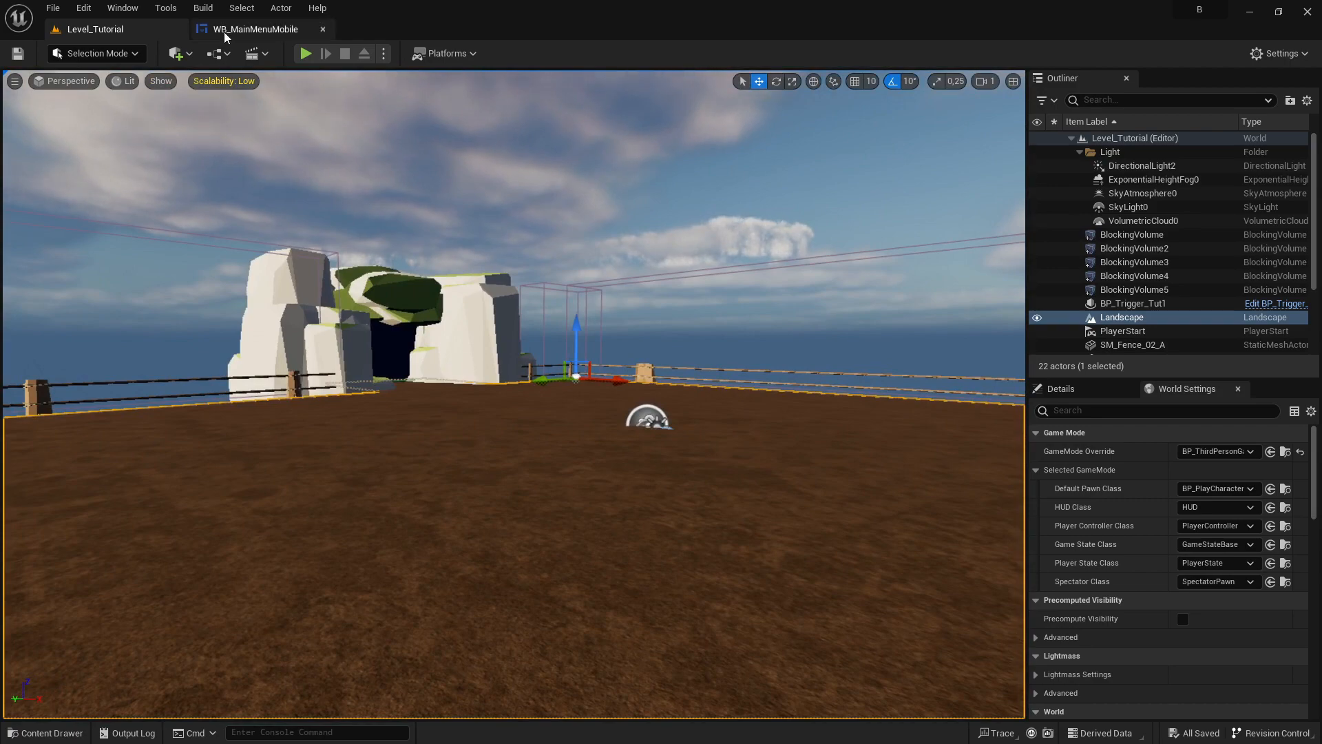
- Examine the Sound Main Menu and New Game logic in WB_MainMenuMobile's event graph, and return through Level_Tutorial to the Youtube_Tutorial project
{"action": "left_click", "coordinate": [255, 29]}
{"action": "left_click", "coordinate": [1280, 55]}
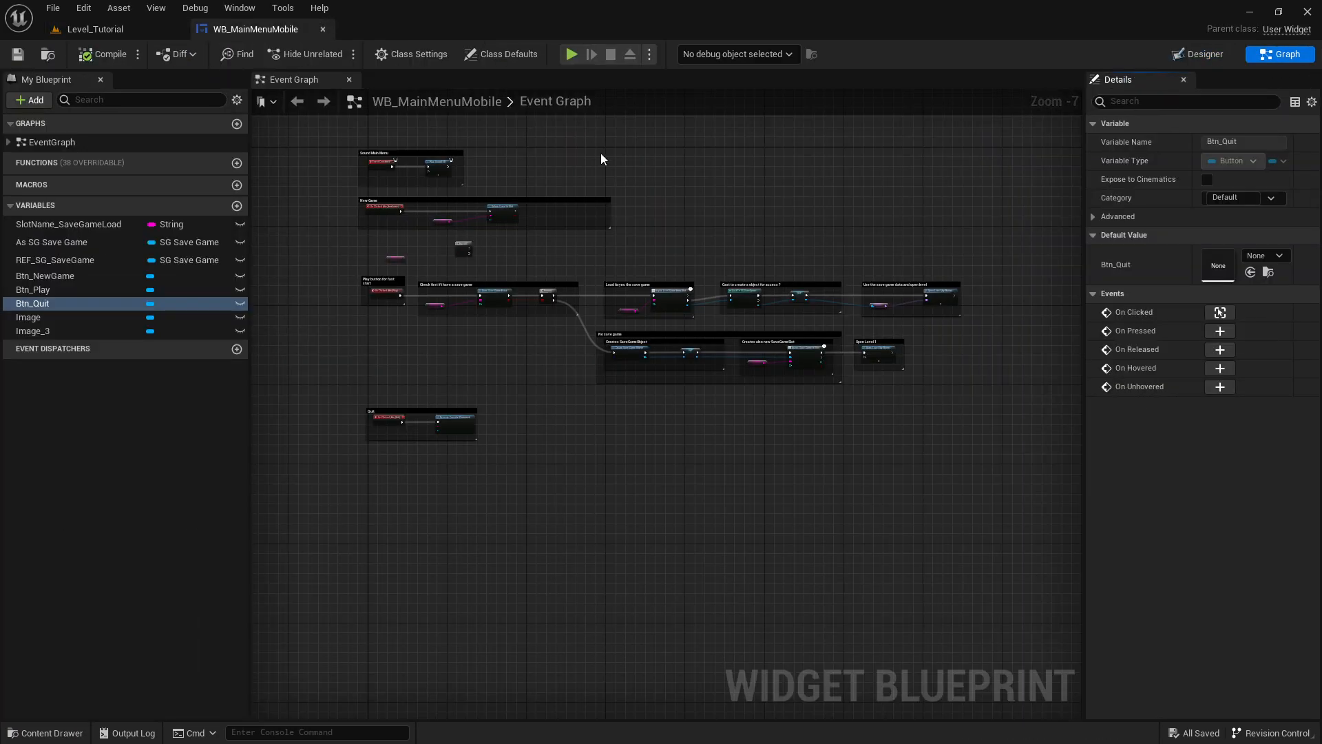
{"action": "right_click_drag", "start_coordinate": [601, 153], "coordinate": [670, 286]}
{"action": "scroll", "coordinate": [539, 301], "scroll_direction": "up", "scroll_amount": 1}
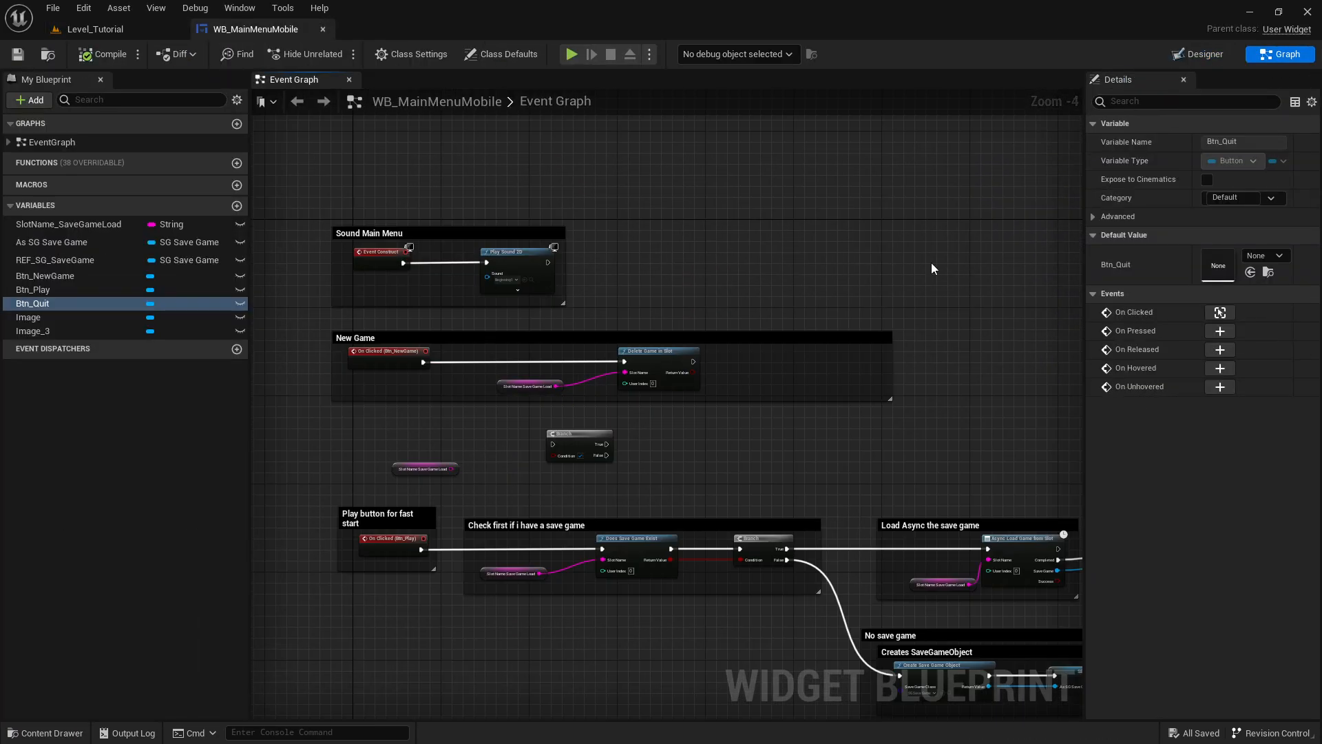
{"action": "left_click", "coordinate": [1199, 54]}
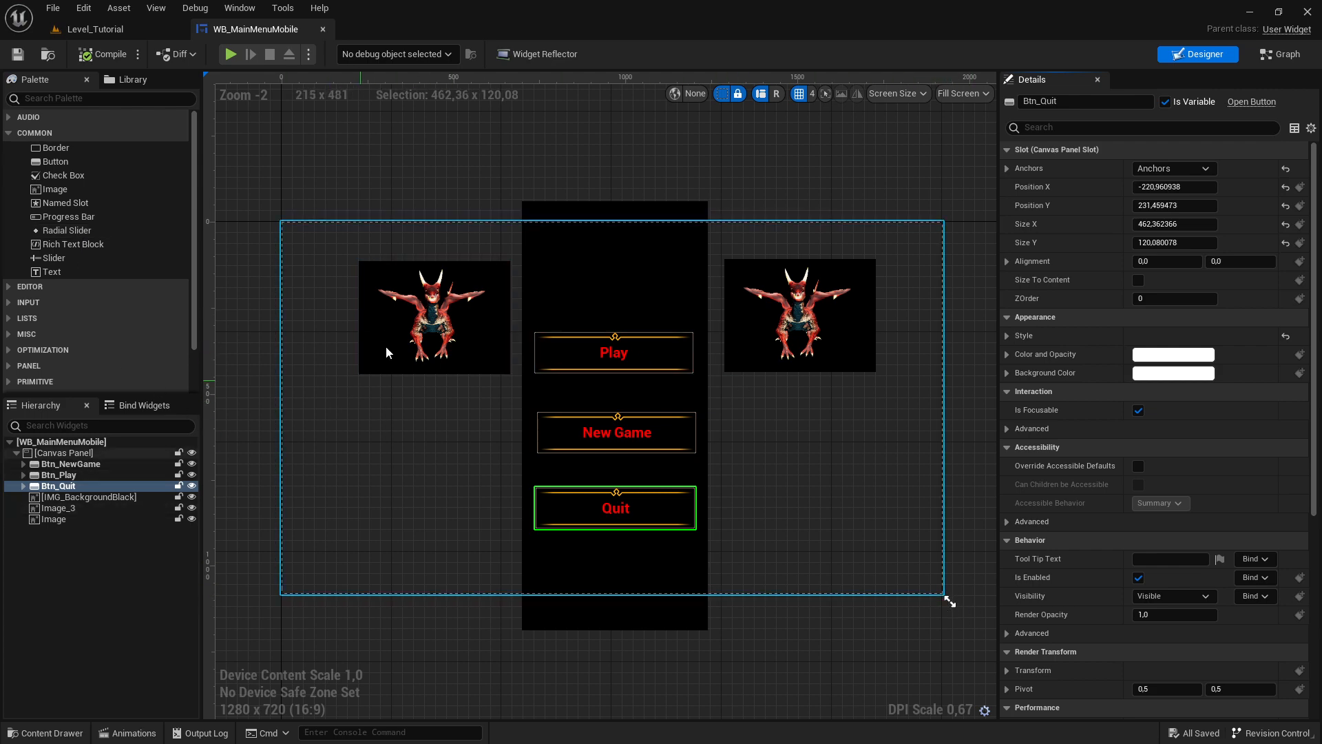
{"action": "left_click", "coordinate": [100, 31]}
{"action": "key", "text": "alt+Tab"}
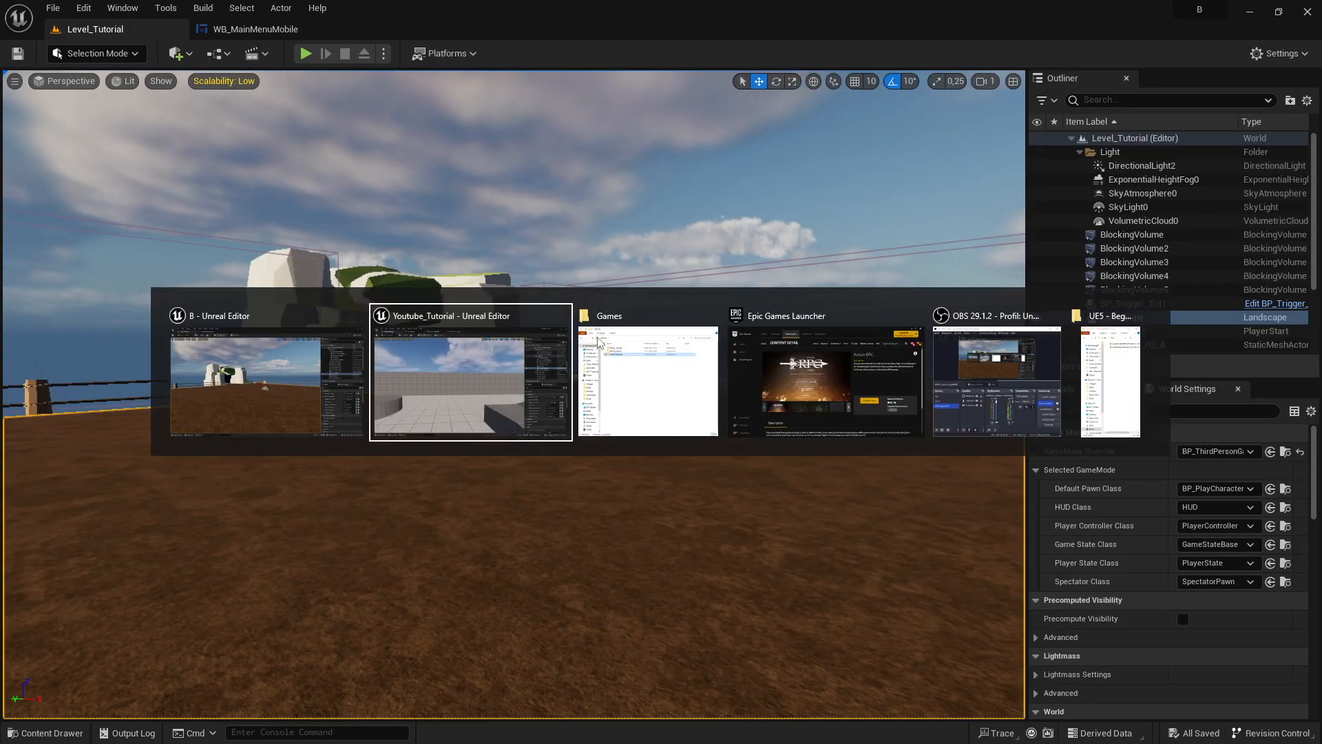